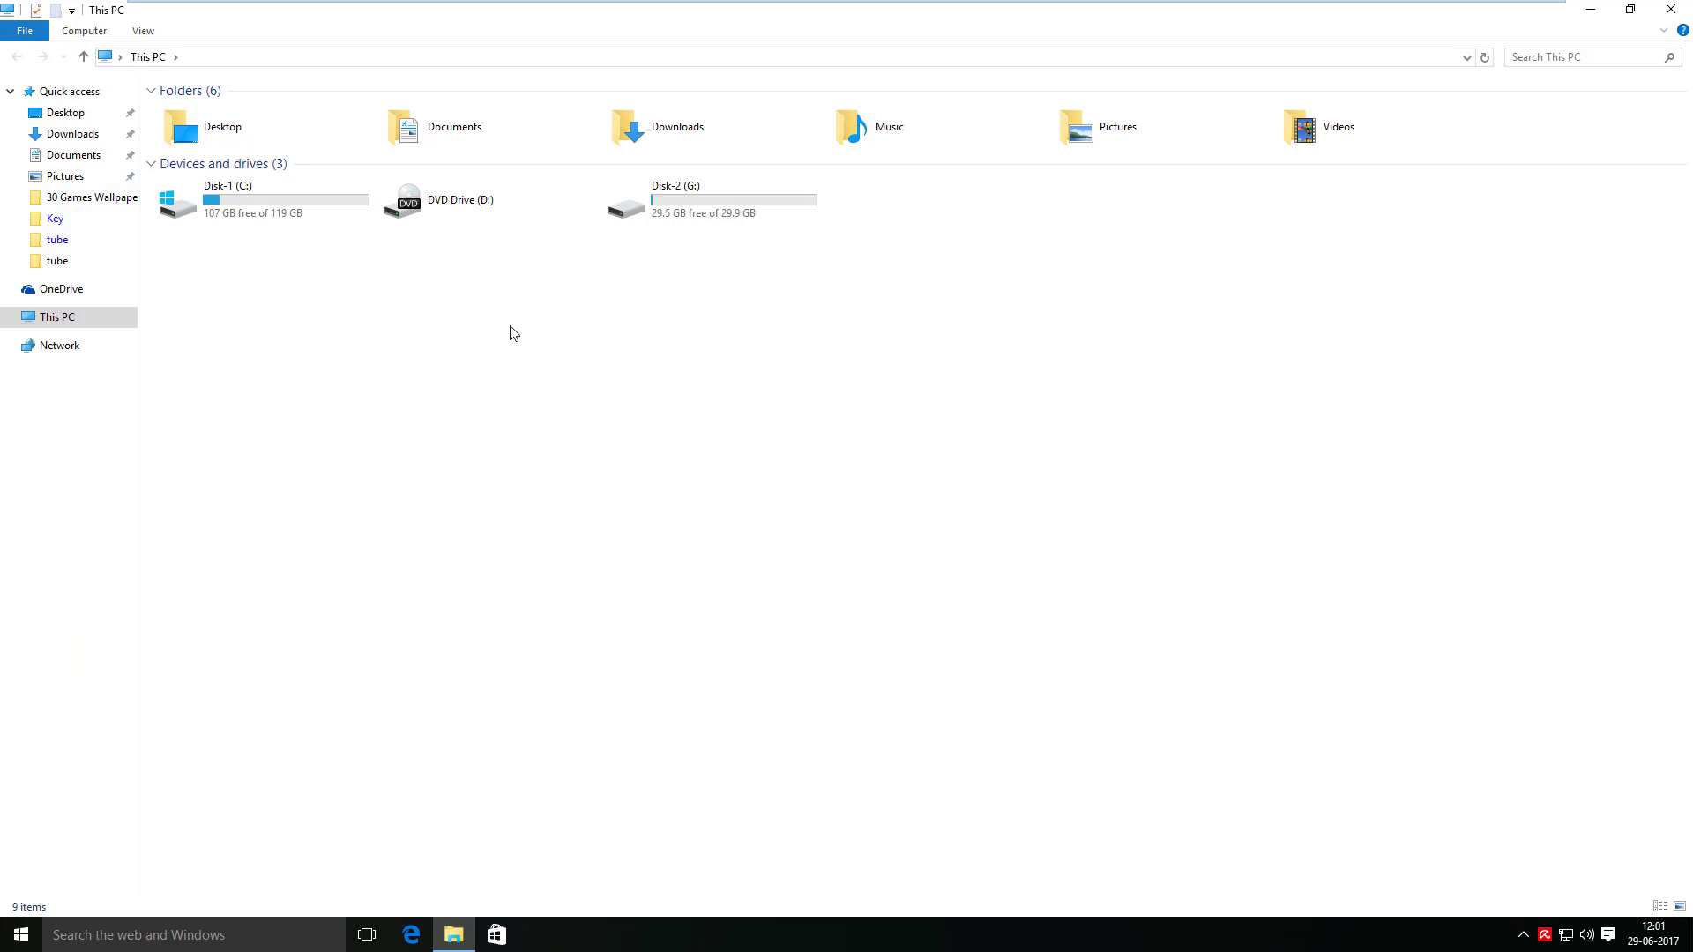
- Browse the contents of Disk-1 (C:) and Disk-2 (G:) from This PC, then return to the desktop
{"action": "double_click", "coordinate": [240, 203]}
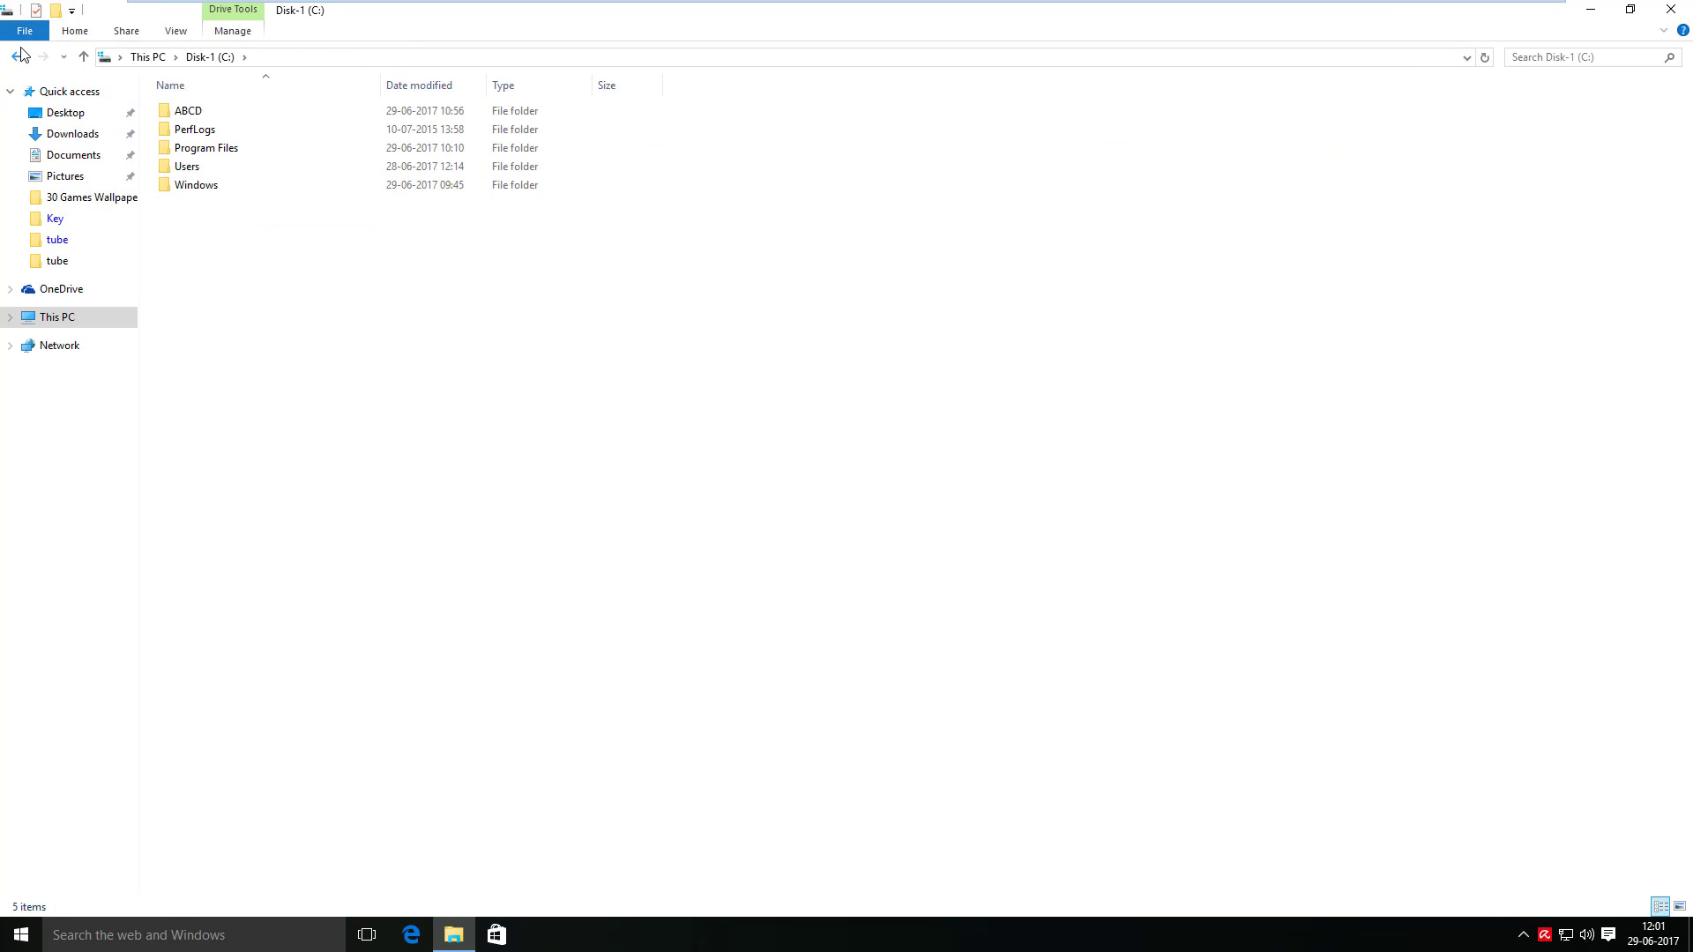
{"action": "left_click", "coordinate": [21, 53]}
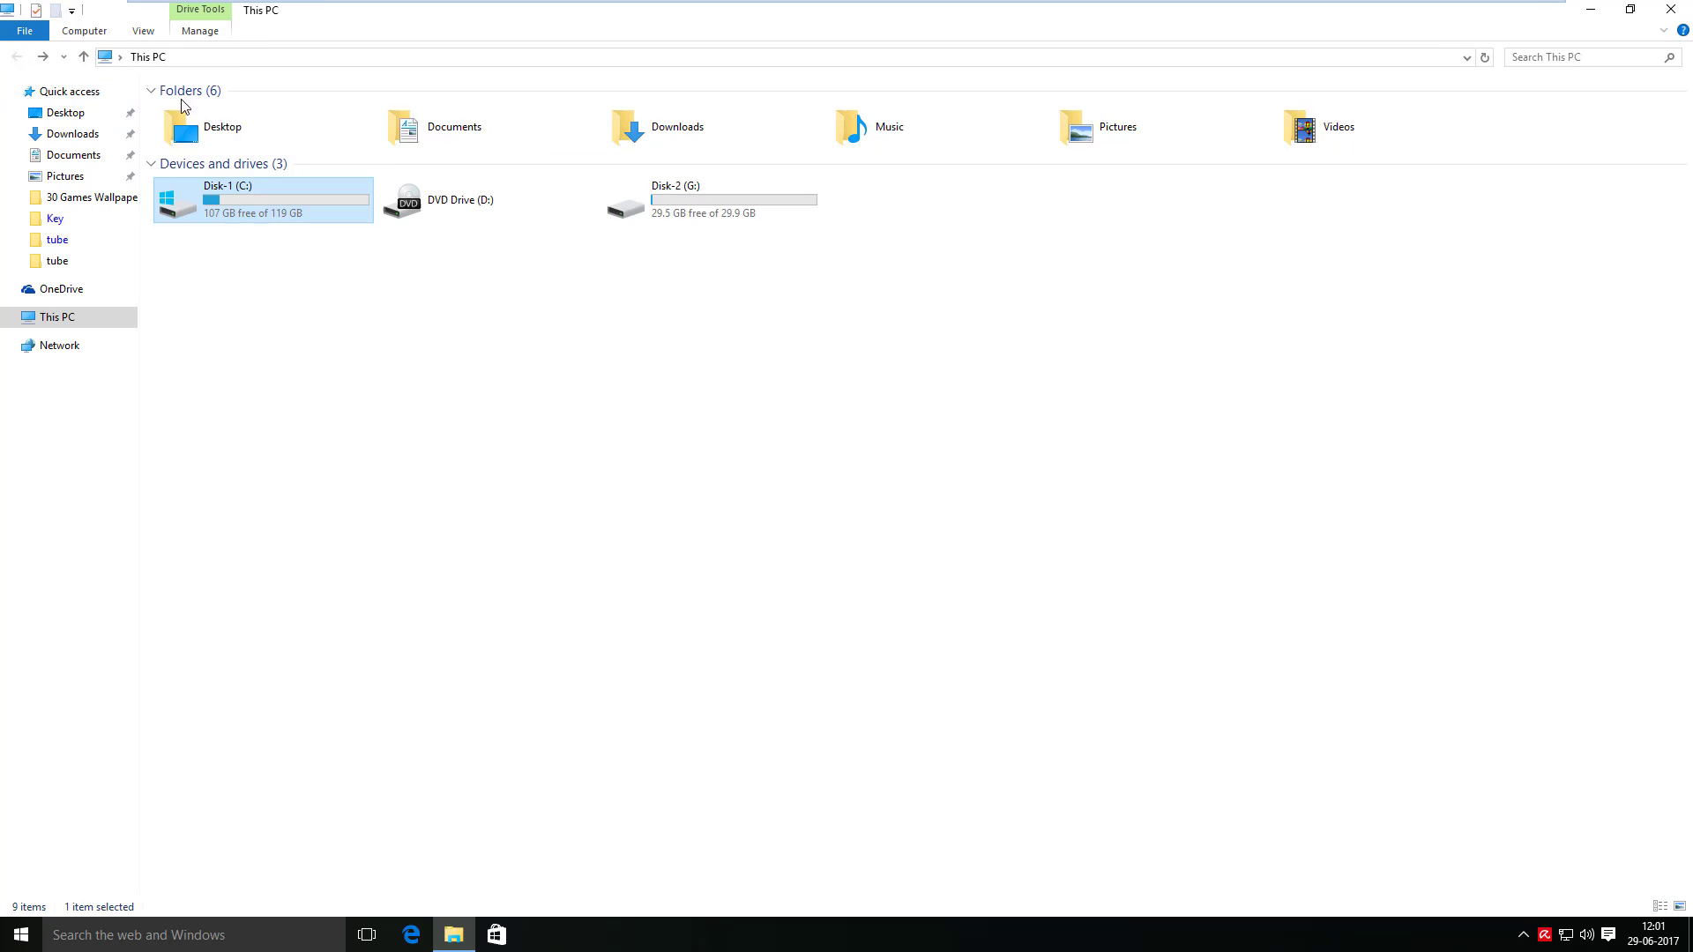
{"action": "double_click", "coordinate": [668, 188]}
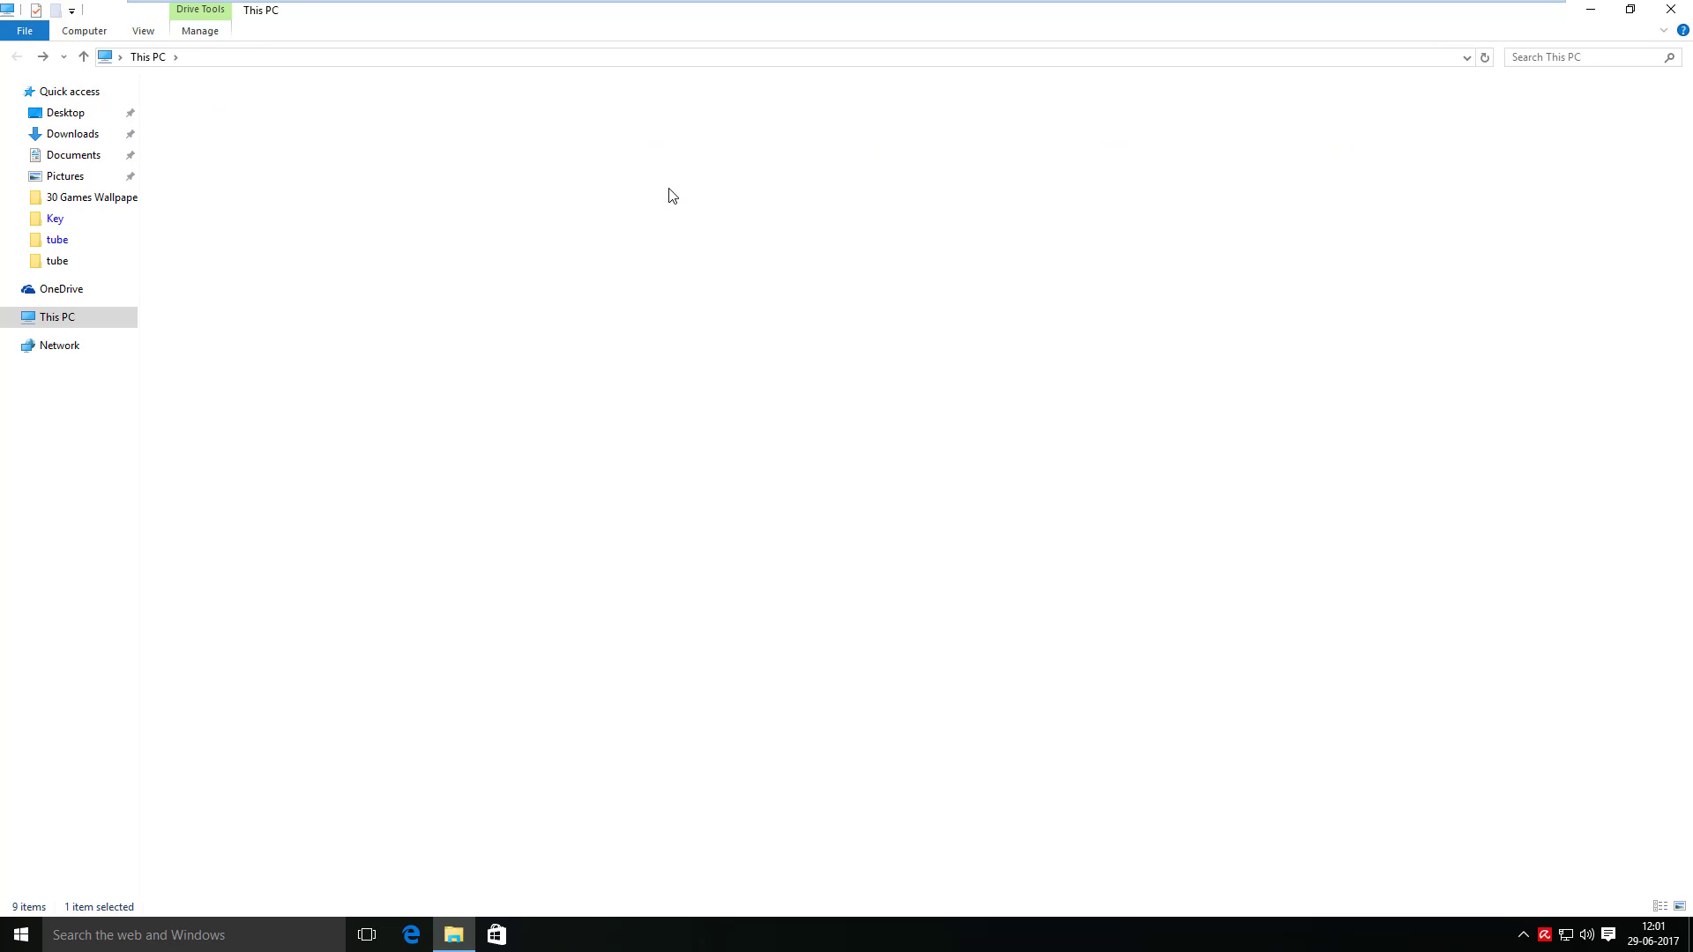
{"action": "left_click", "coordinate": [80, 58]}
{"action": "key", "text": "super+d"}
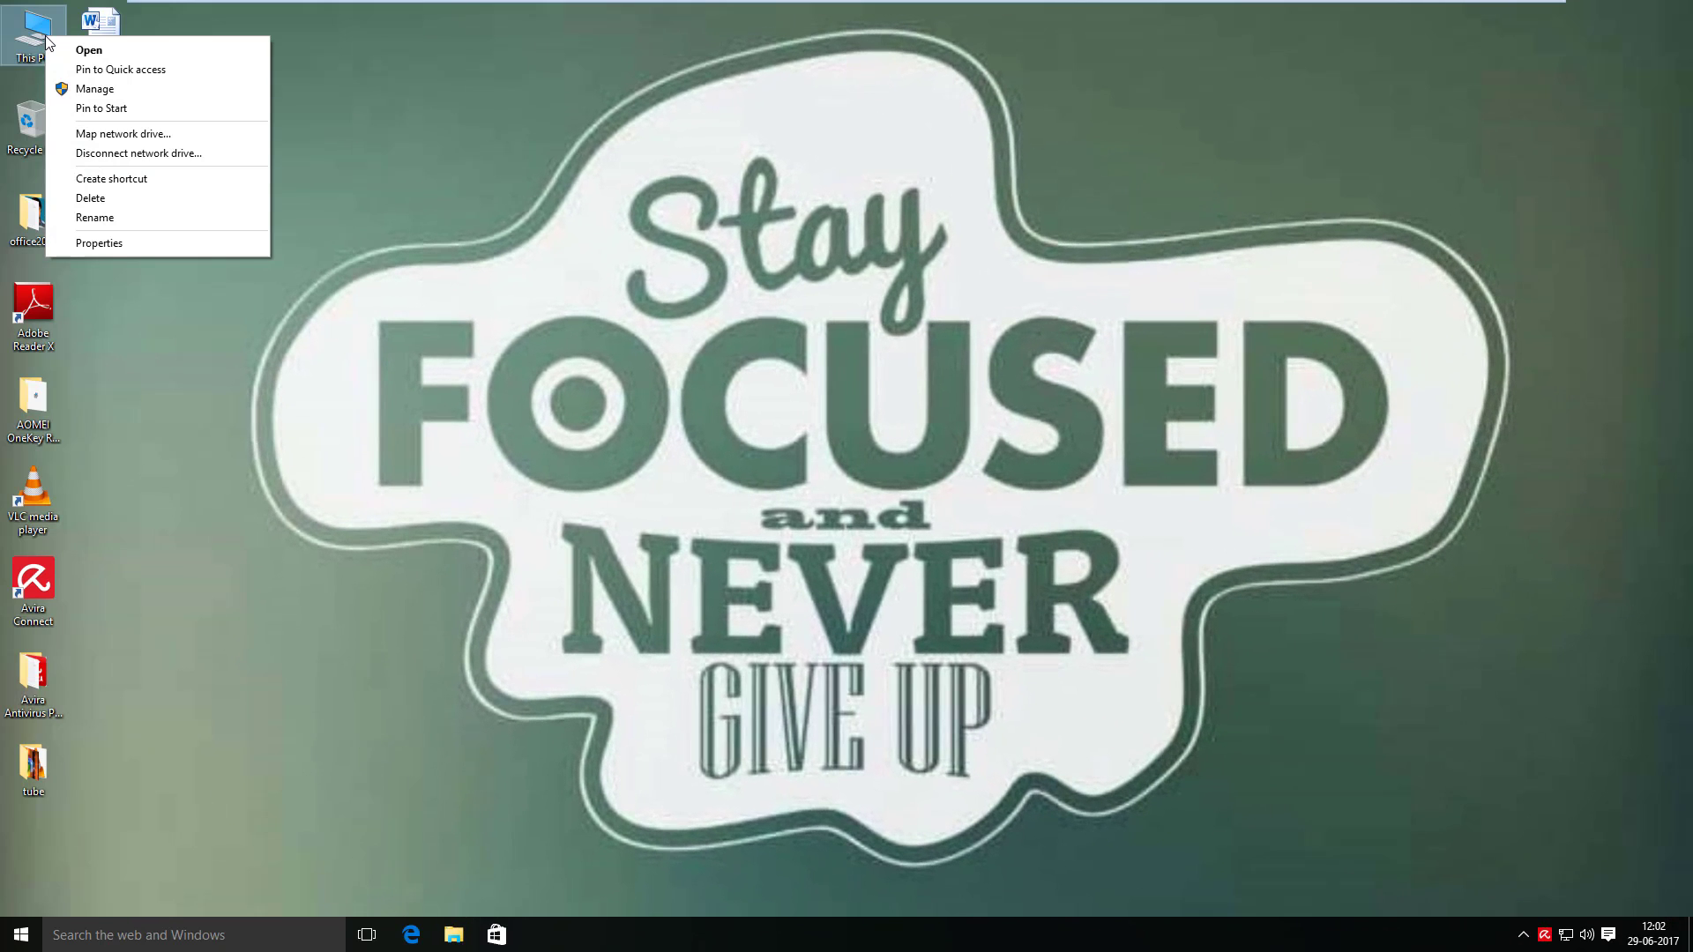
- Shrink C: by 20000 MB in Disk Management, leaving 19.53 GB unallocated on Disk 0
{"action": "left_click", "coordinate": [154, 93]}
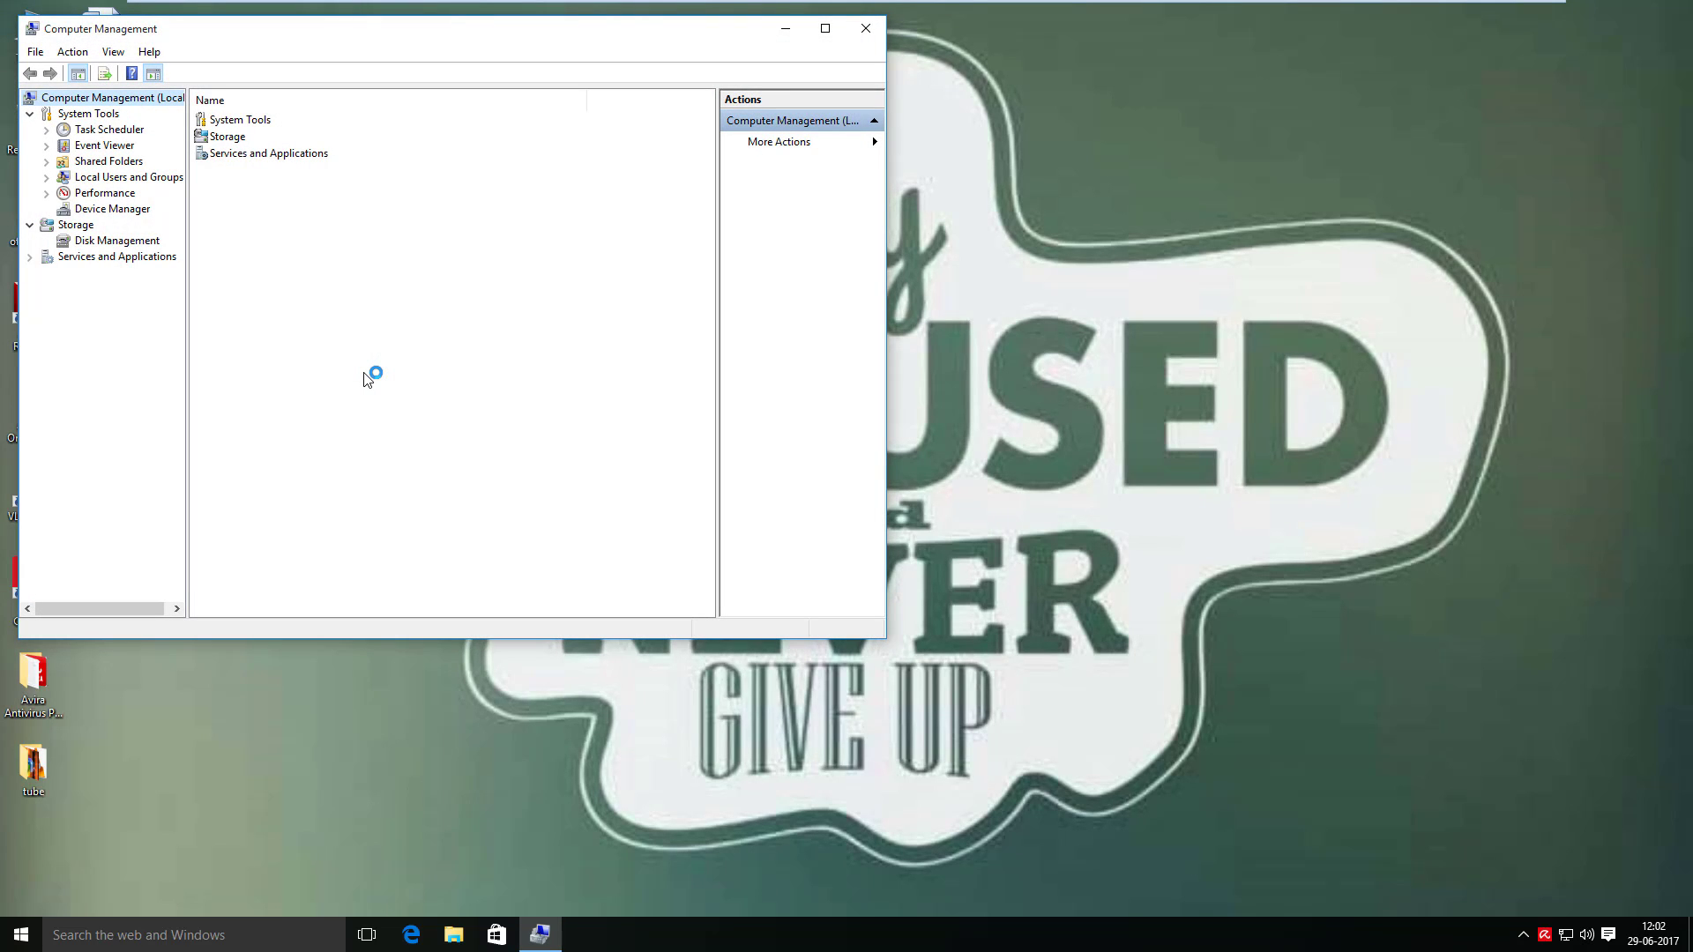
{"action": "left_click", "coordinate": [76, 245]}
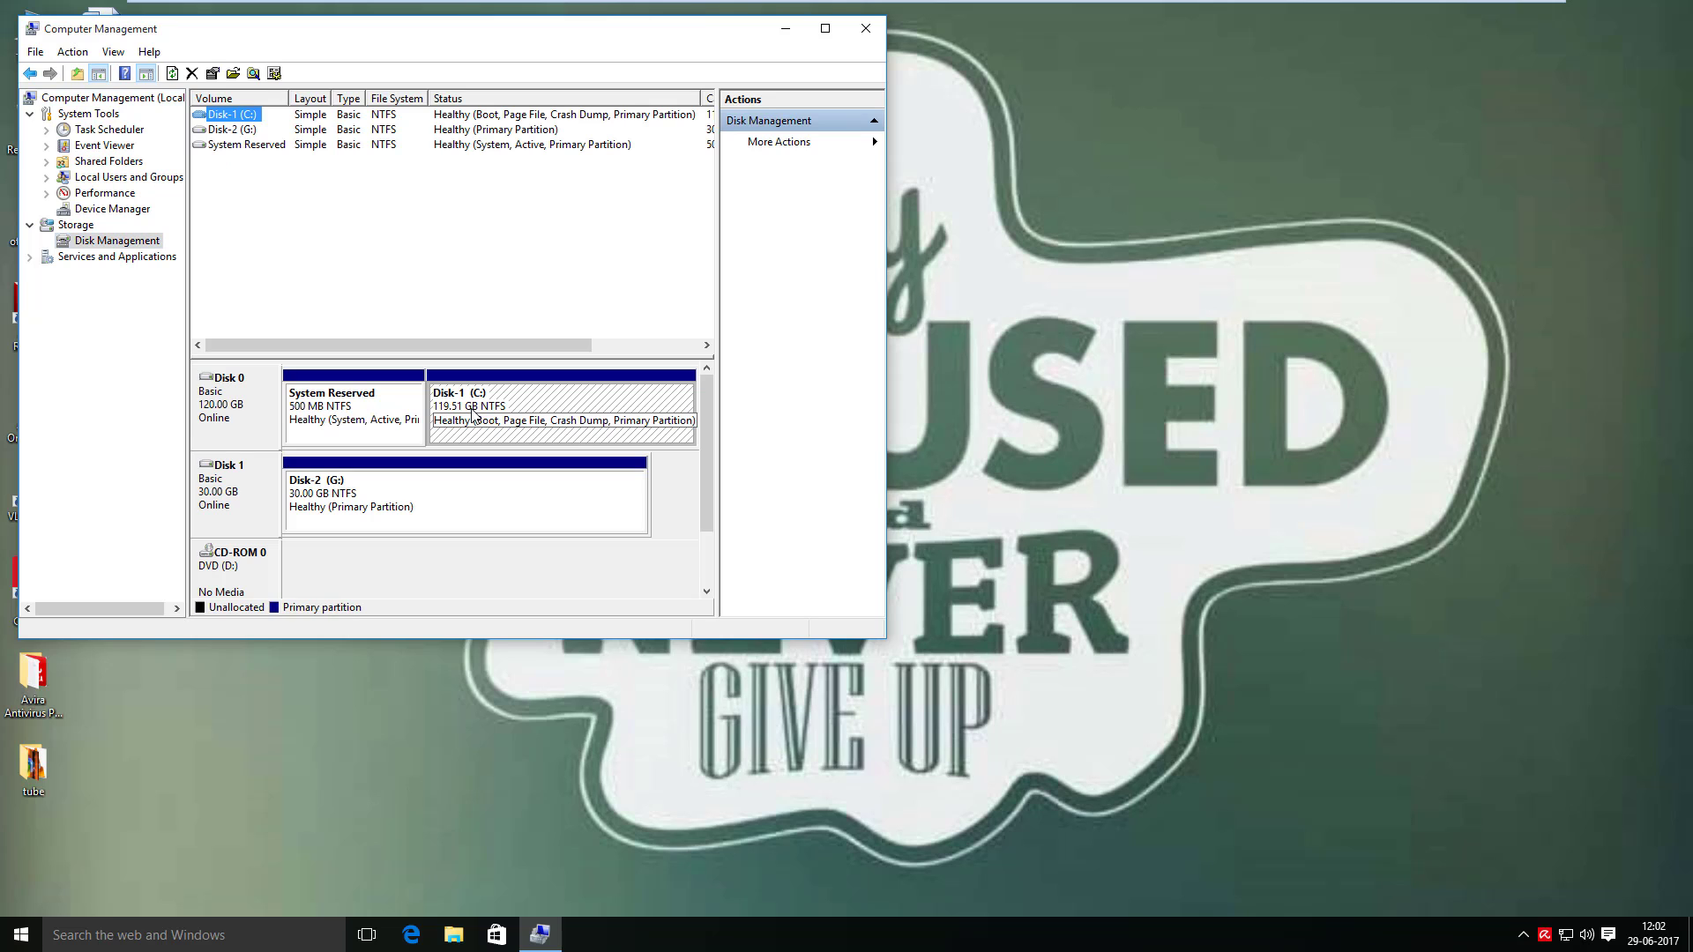
{"action": "right_click", "coordinate": [472, 409]}
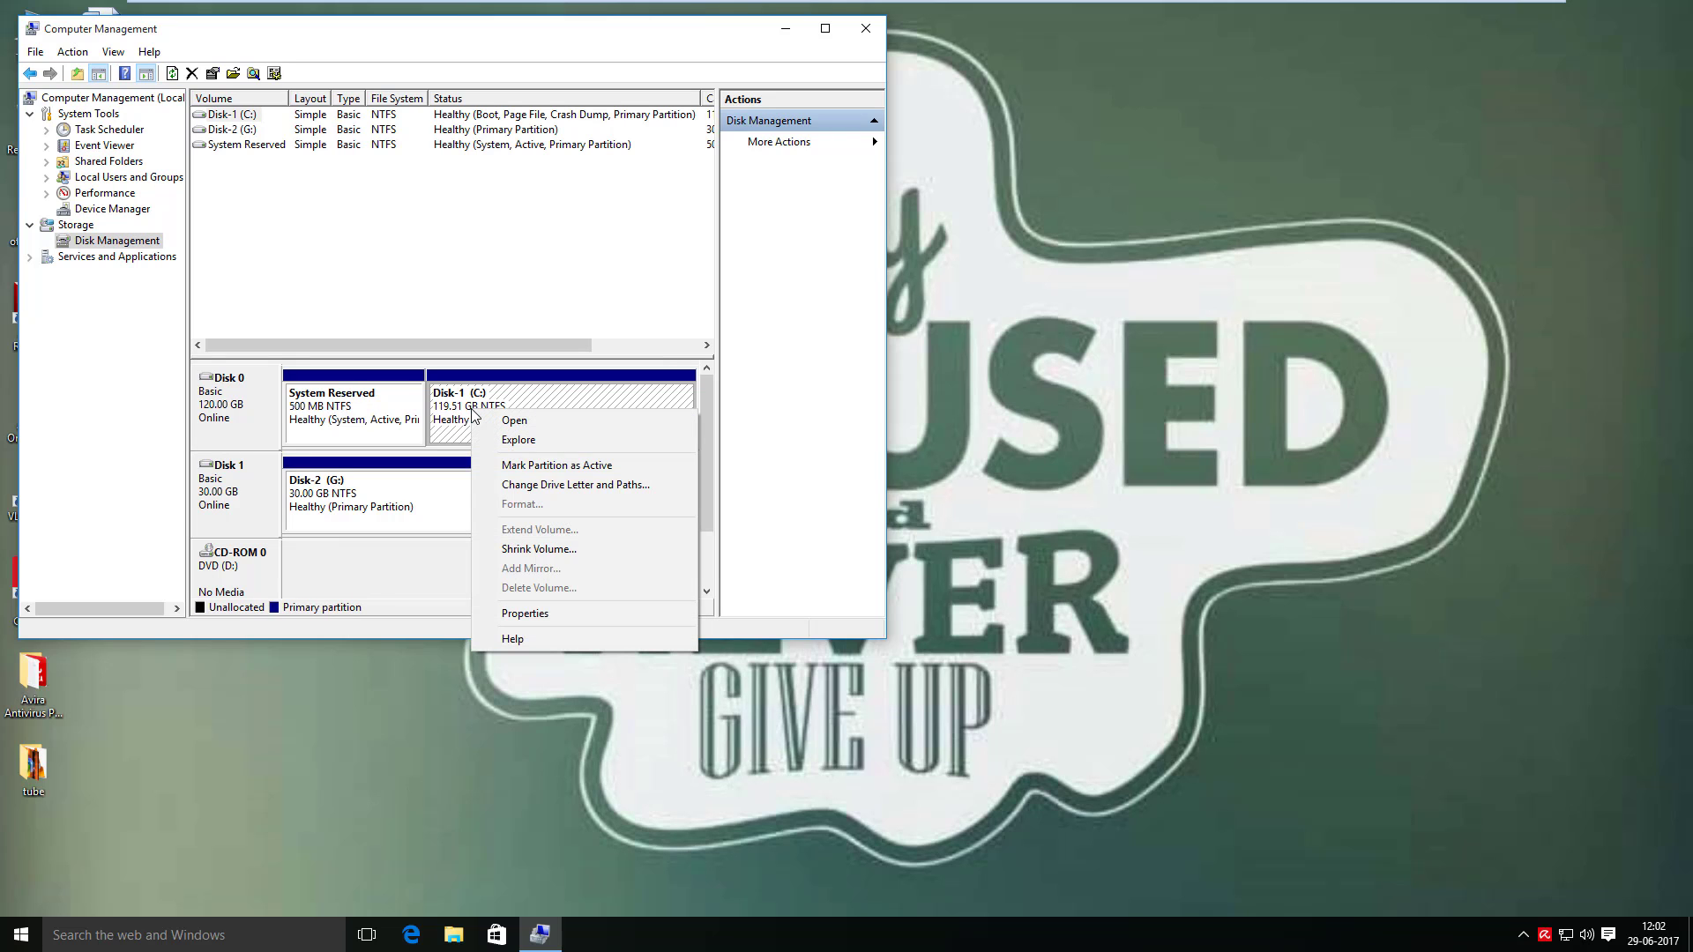
{"action": "left_click", "coordinate": [589, 546]}
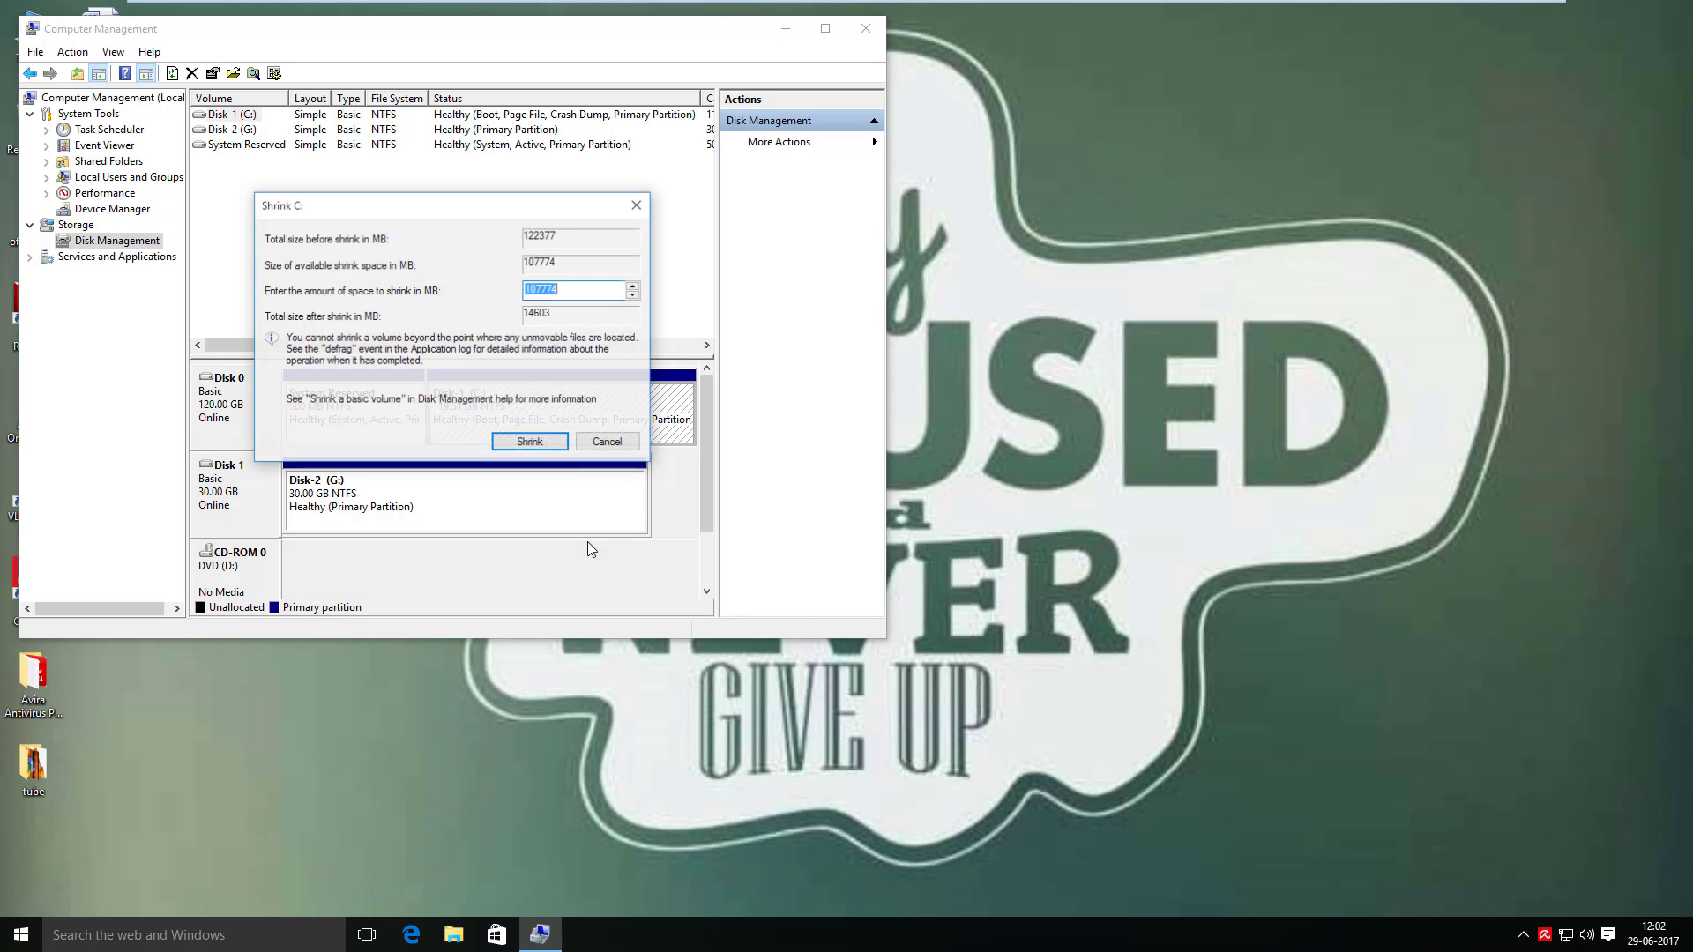
{"action": "type", "text": "20000"}
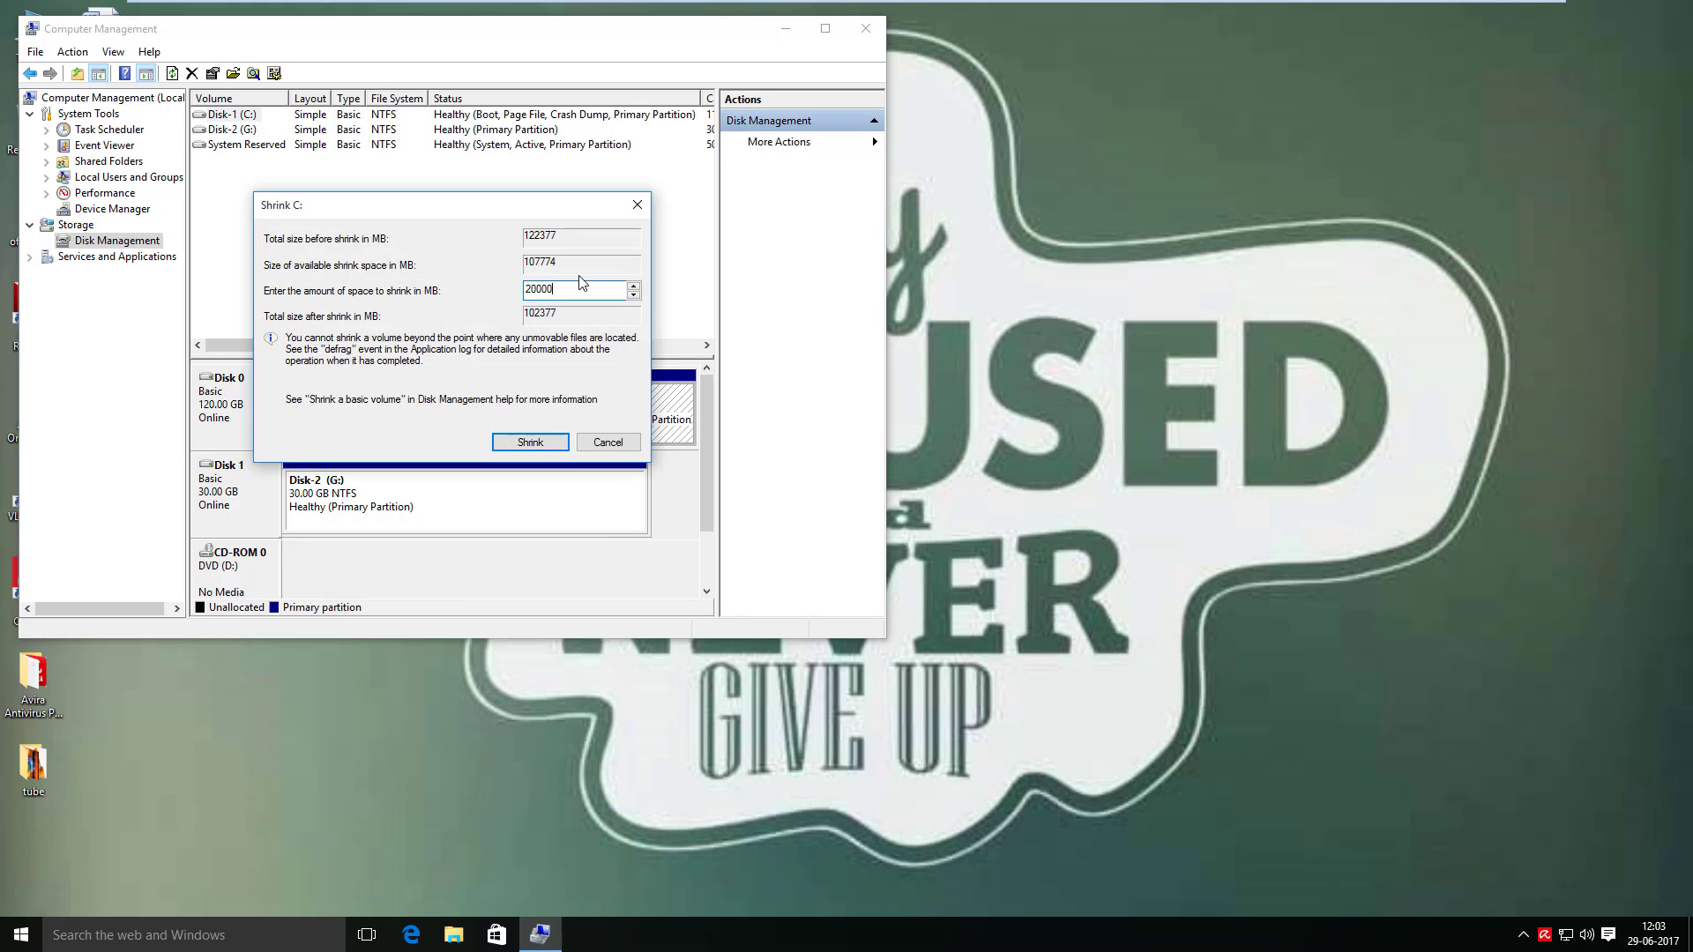
{"action": "left_click", "coordinate": [525, 441]}
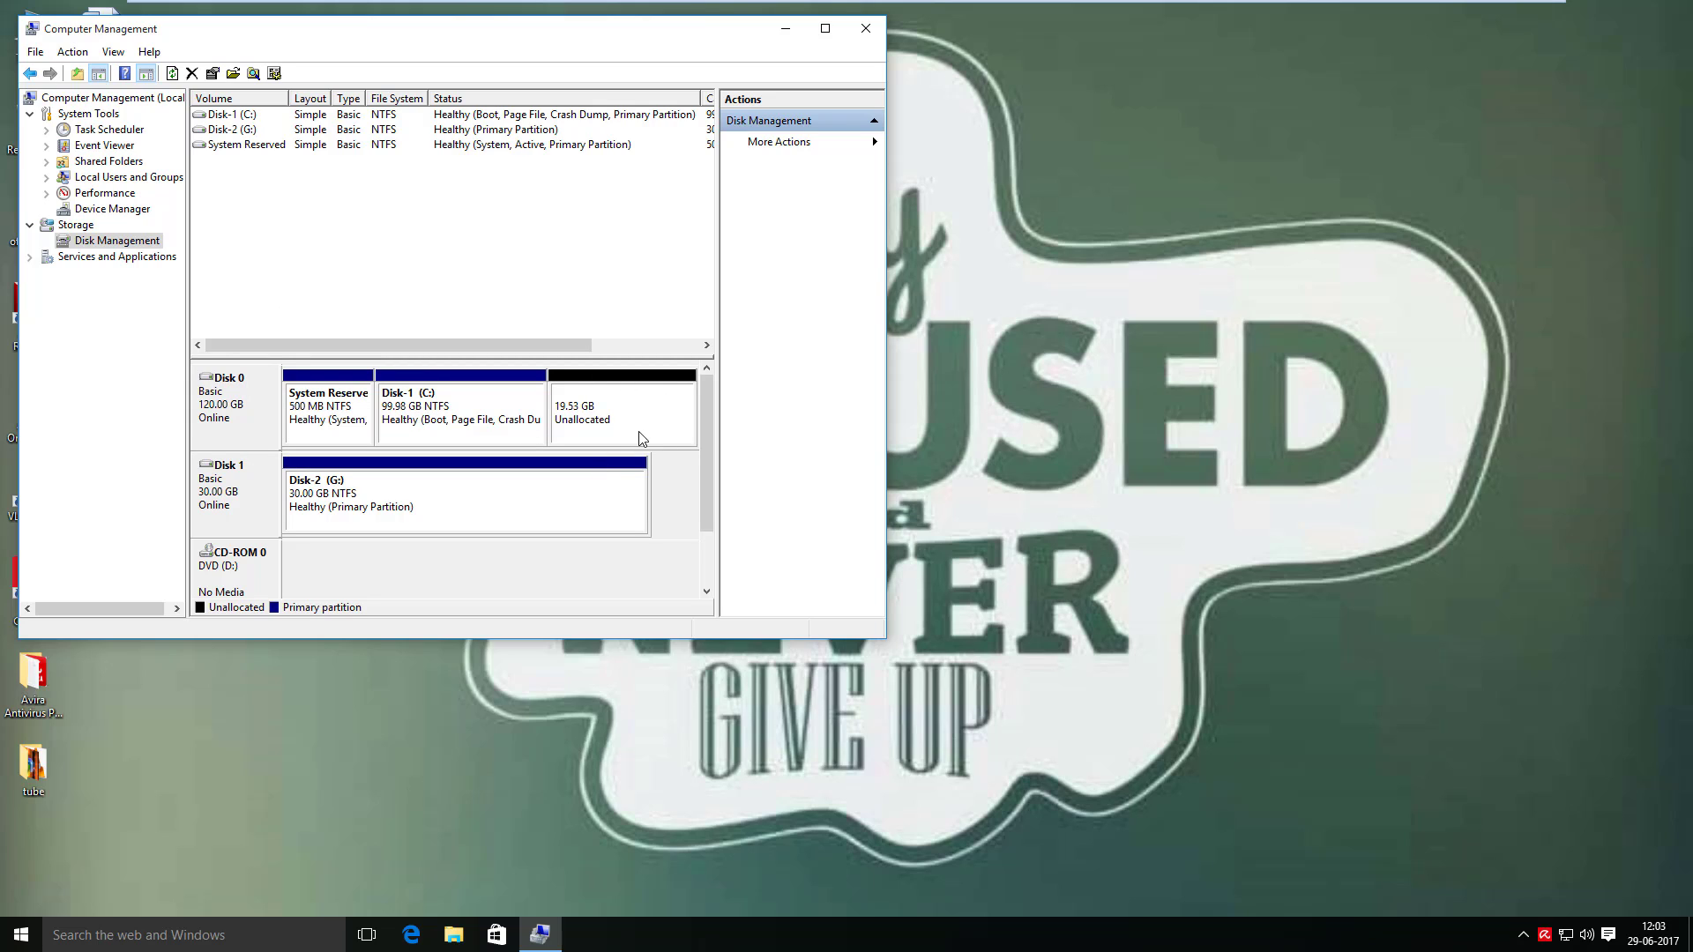
{"action": "left_click", "coordinate": [865, 31]}
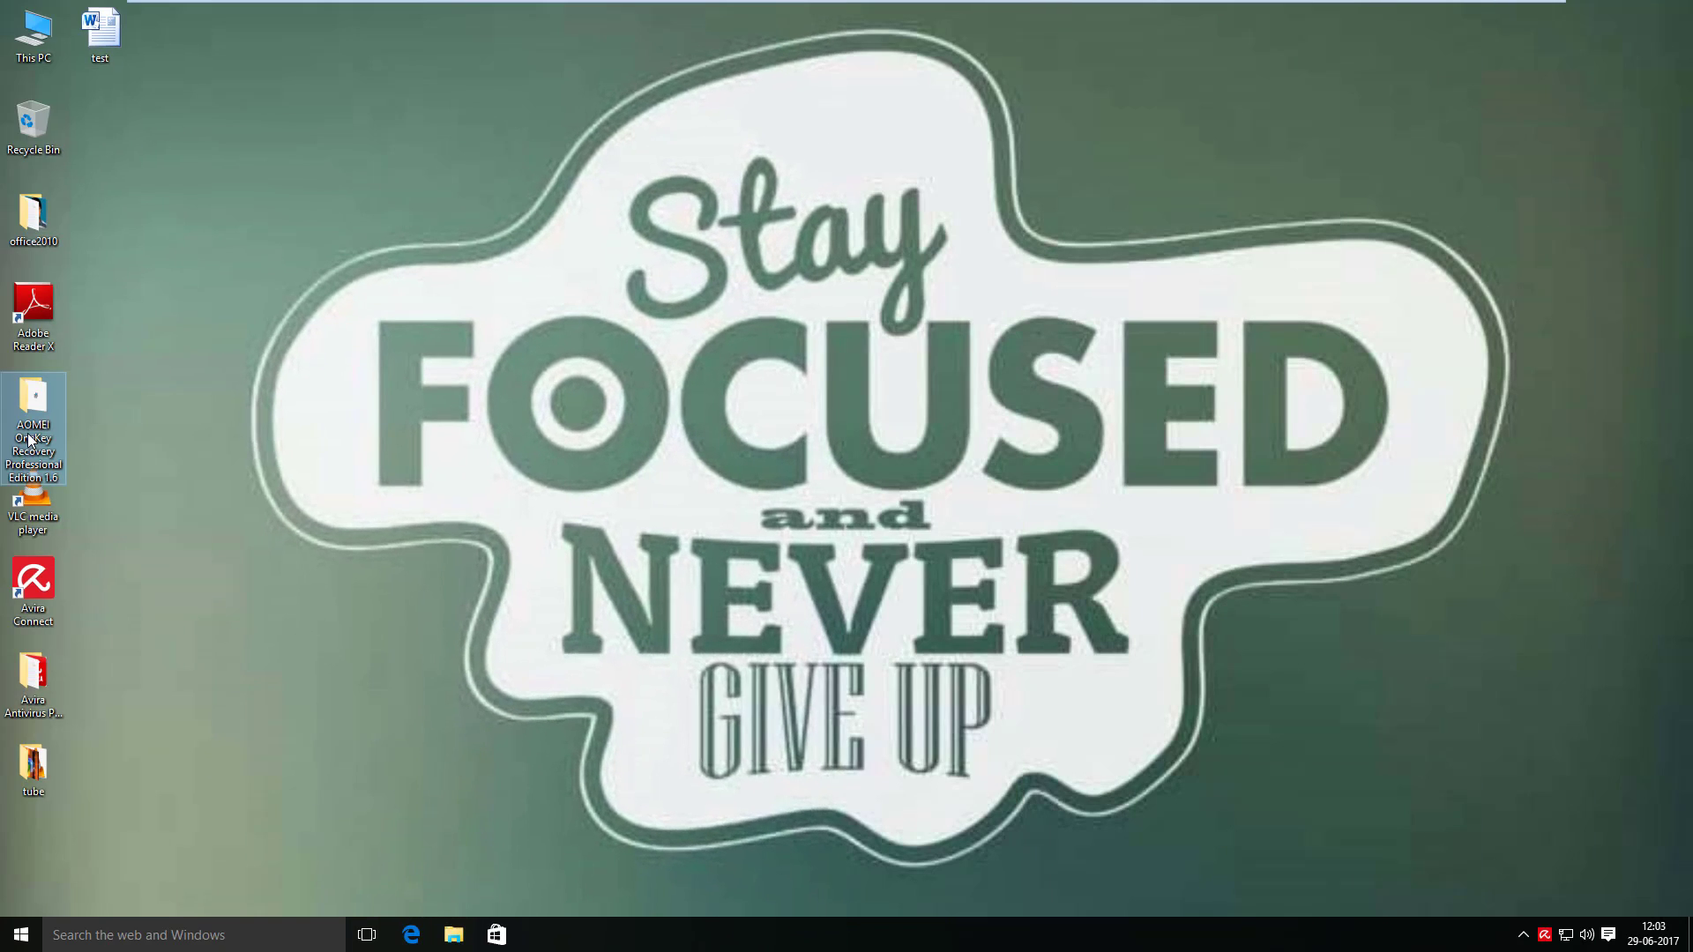
- Run the OneKeyPro_1.6 installer from the AOMEI OneKey Recovery folder as administrator
{"action": "double_click", "coordinate": [29, 434]}
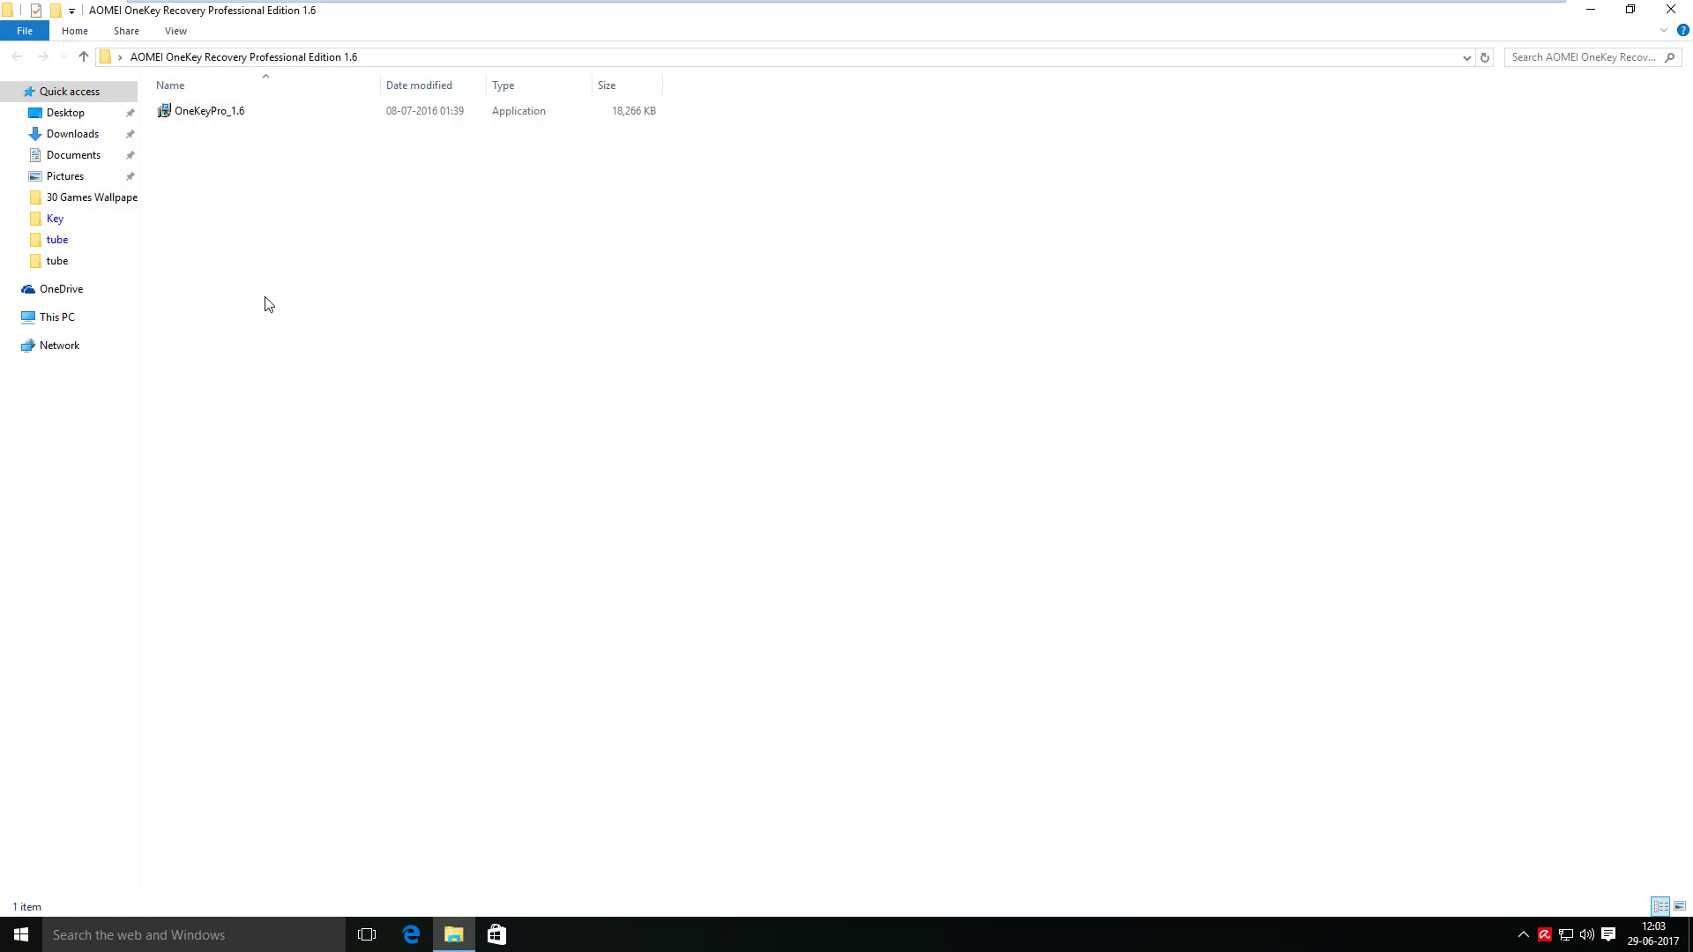
{"action": "left_click", "coordinate": [205, 120]}
{"action": "right_click", "coordinate": [205, 120]}
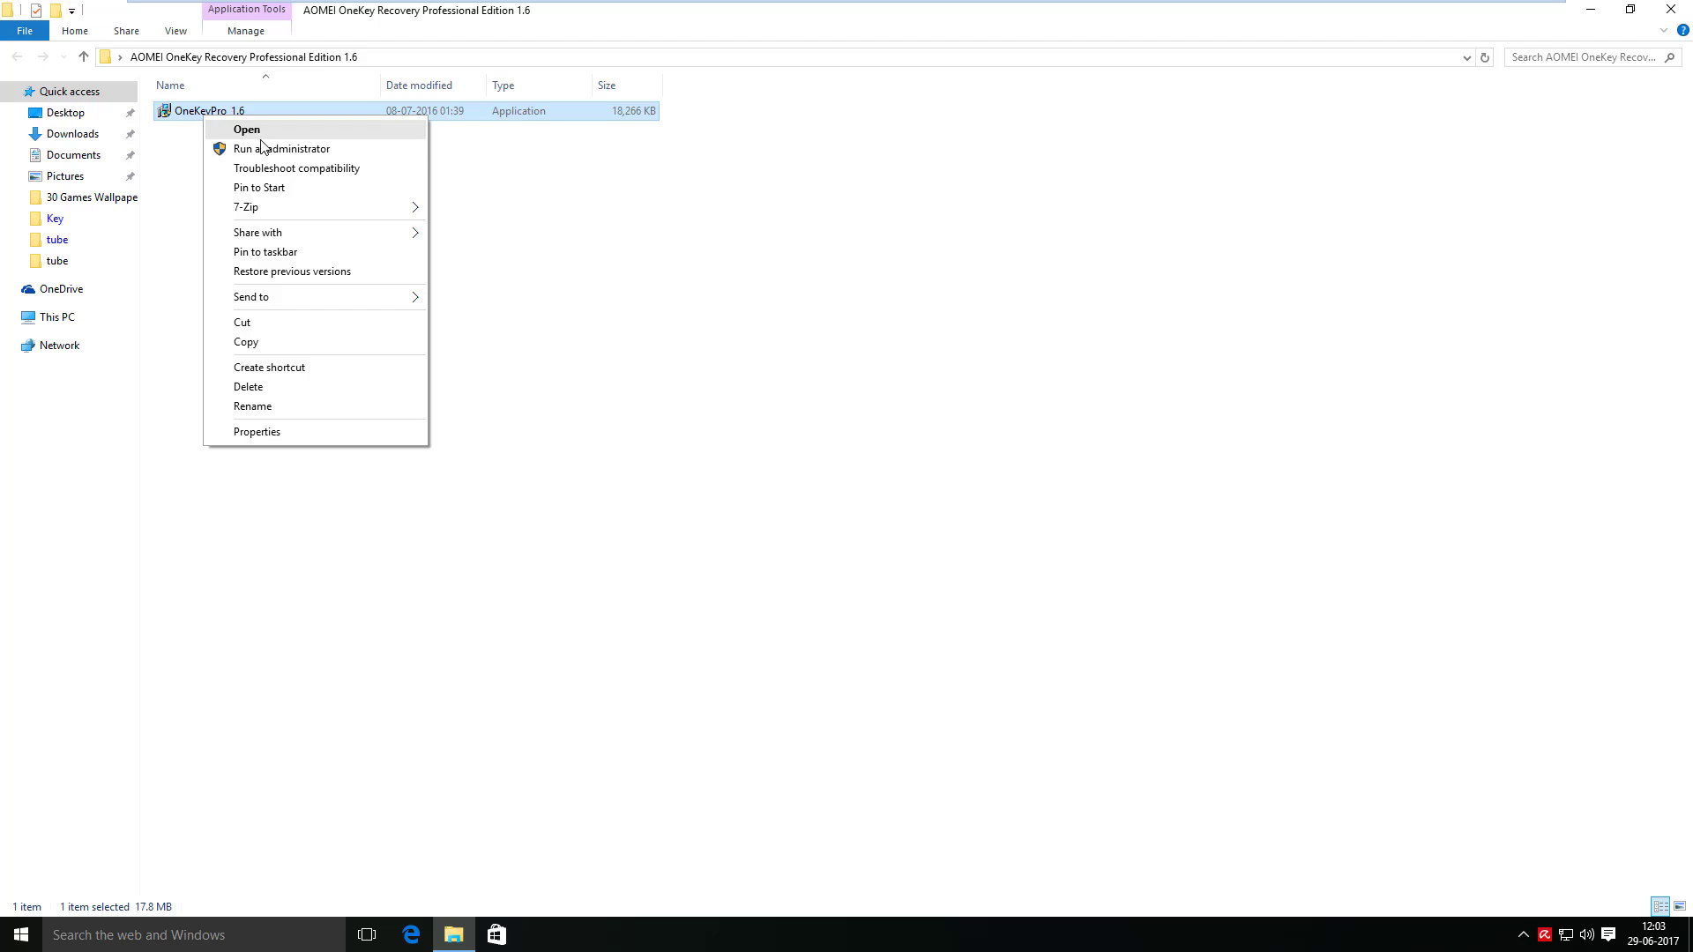
{"action": "left_click", "coordinate": [255, 148]}
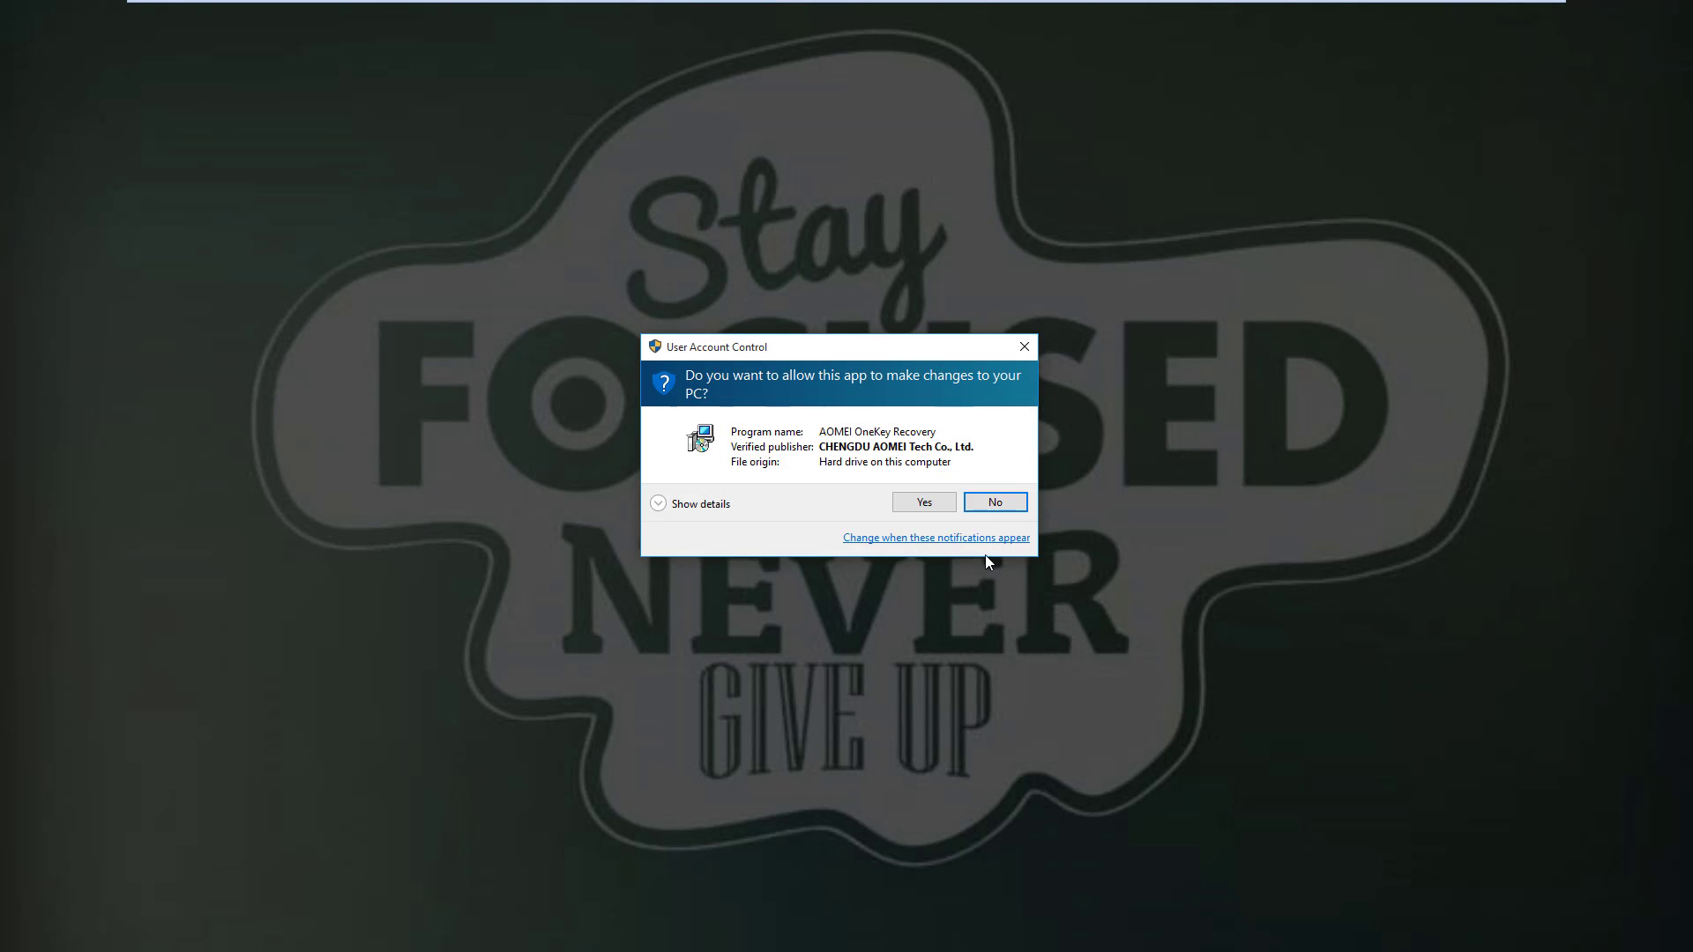
{"action": "left_click", "coordinate": [924, 499]}
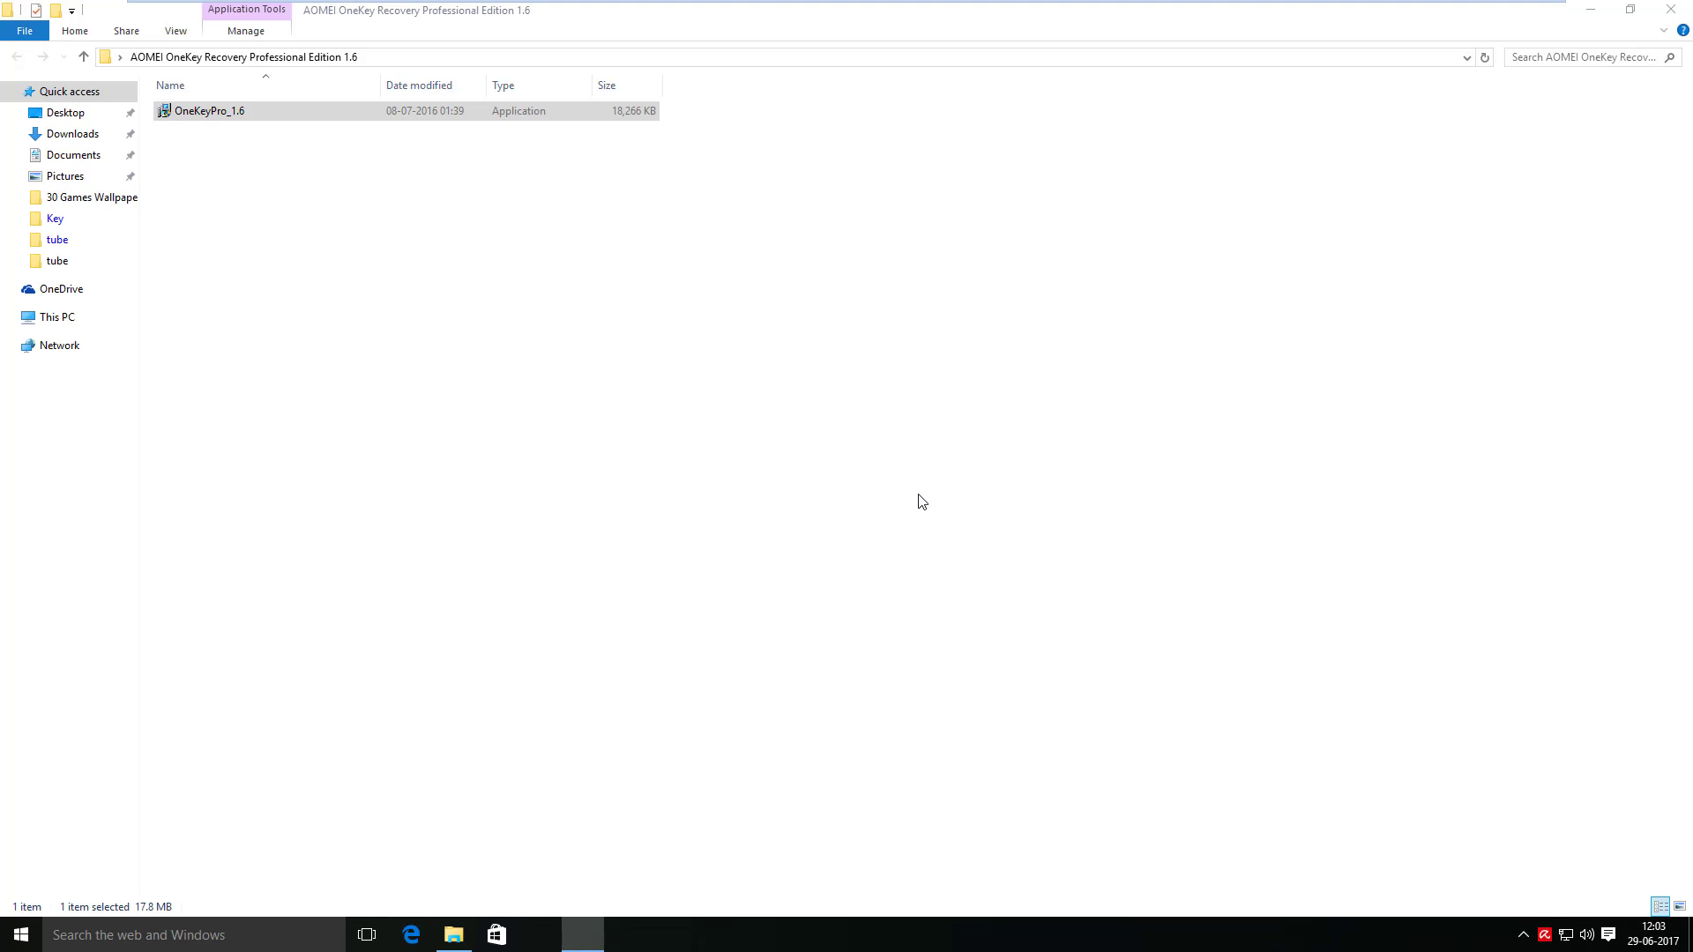
- Accept the license and install with default folders and a desktop icon
{"action": "left_click", "coordinate": [956, 612]}
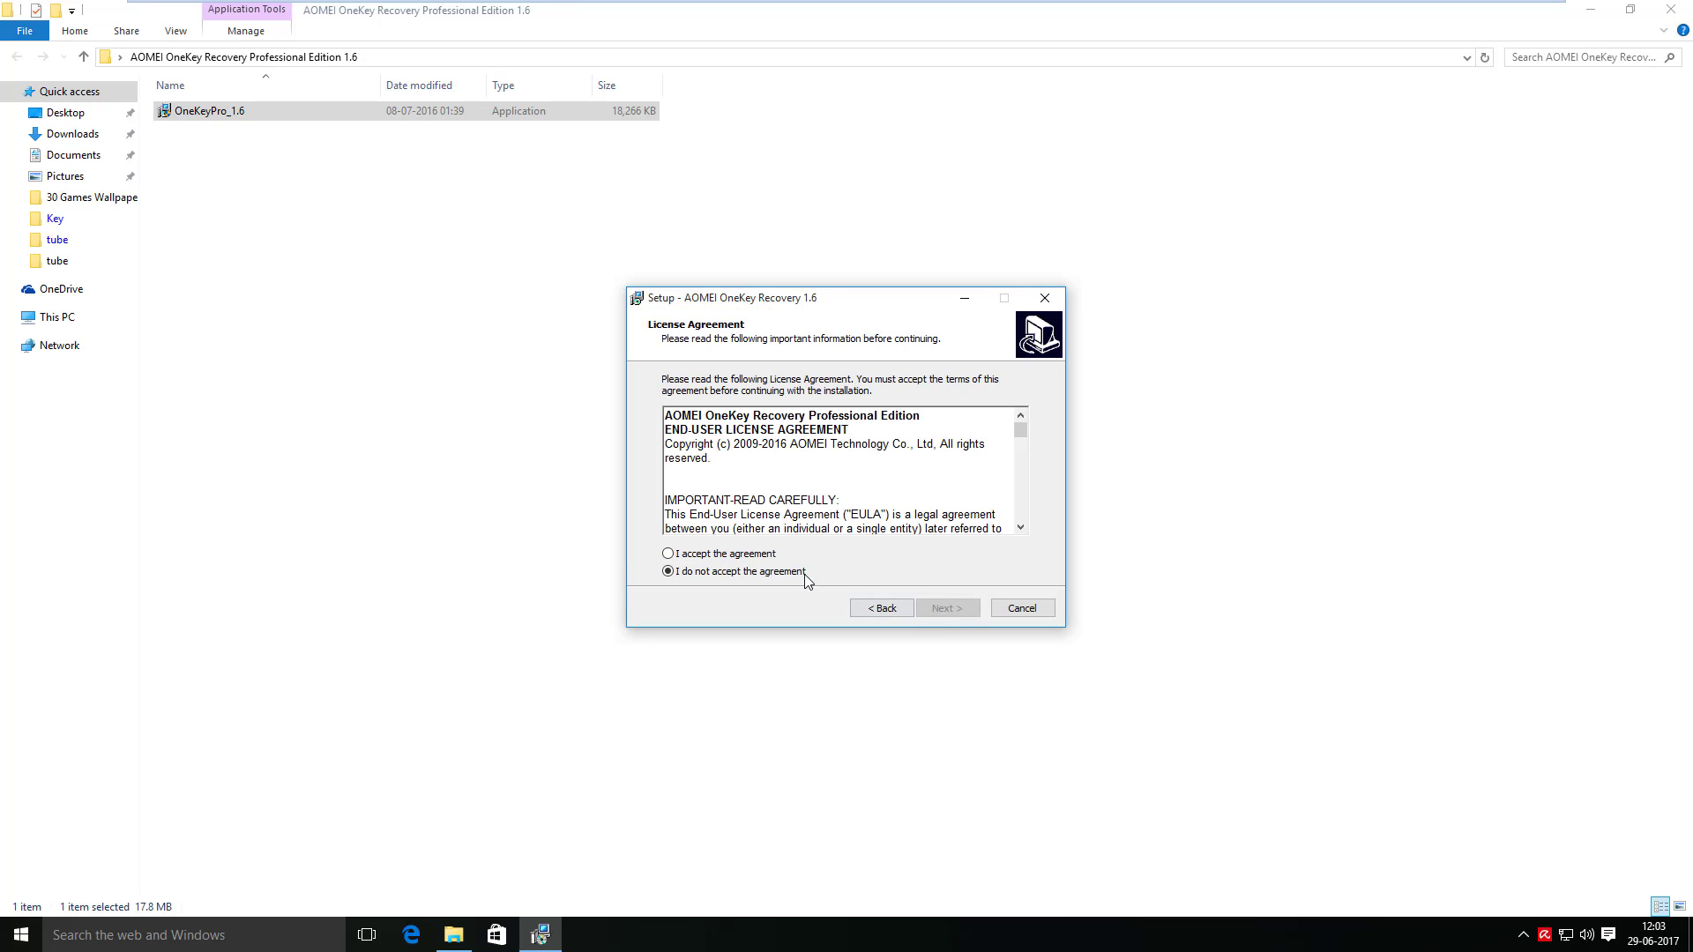
{"action": "left_click", "coordinate": [763, 556]}
{"action": "left_click", "coordinate": [949, 610]}
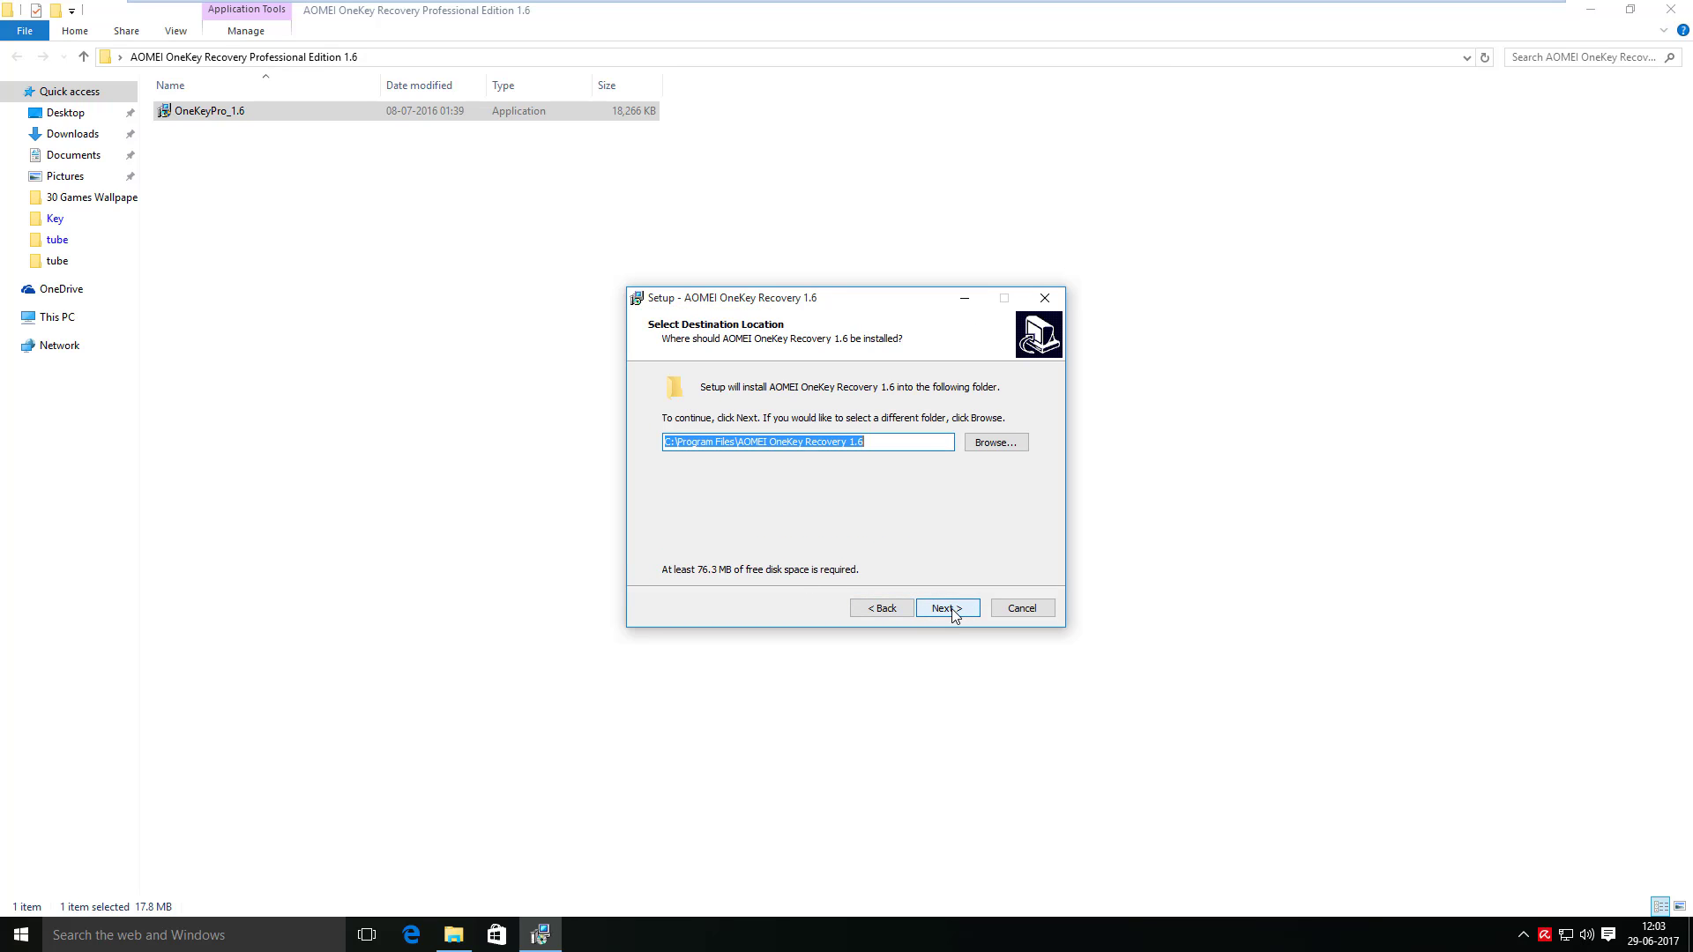
{"action": "left_click", "coordinate": [951, 611]}
{"action": "left_click", "coordinate": [951, 611]}
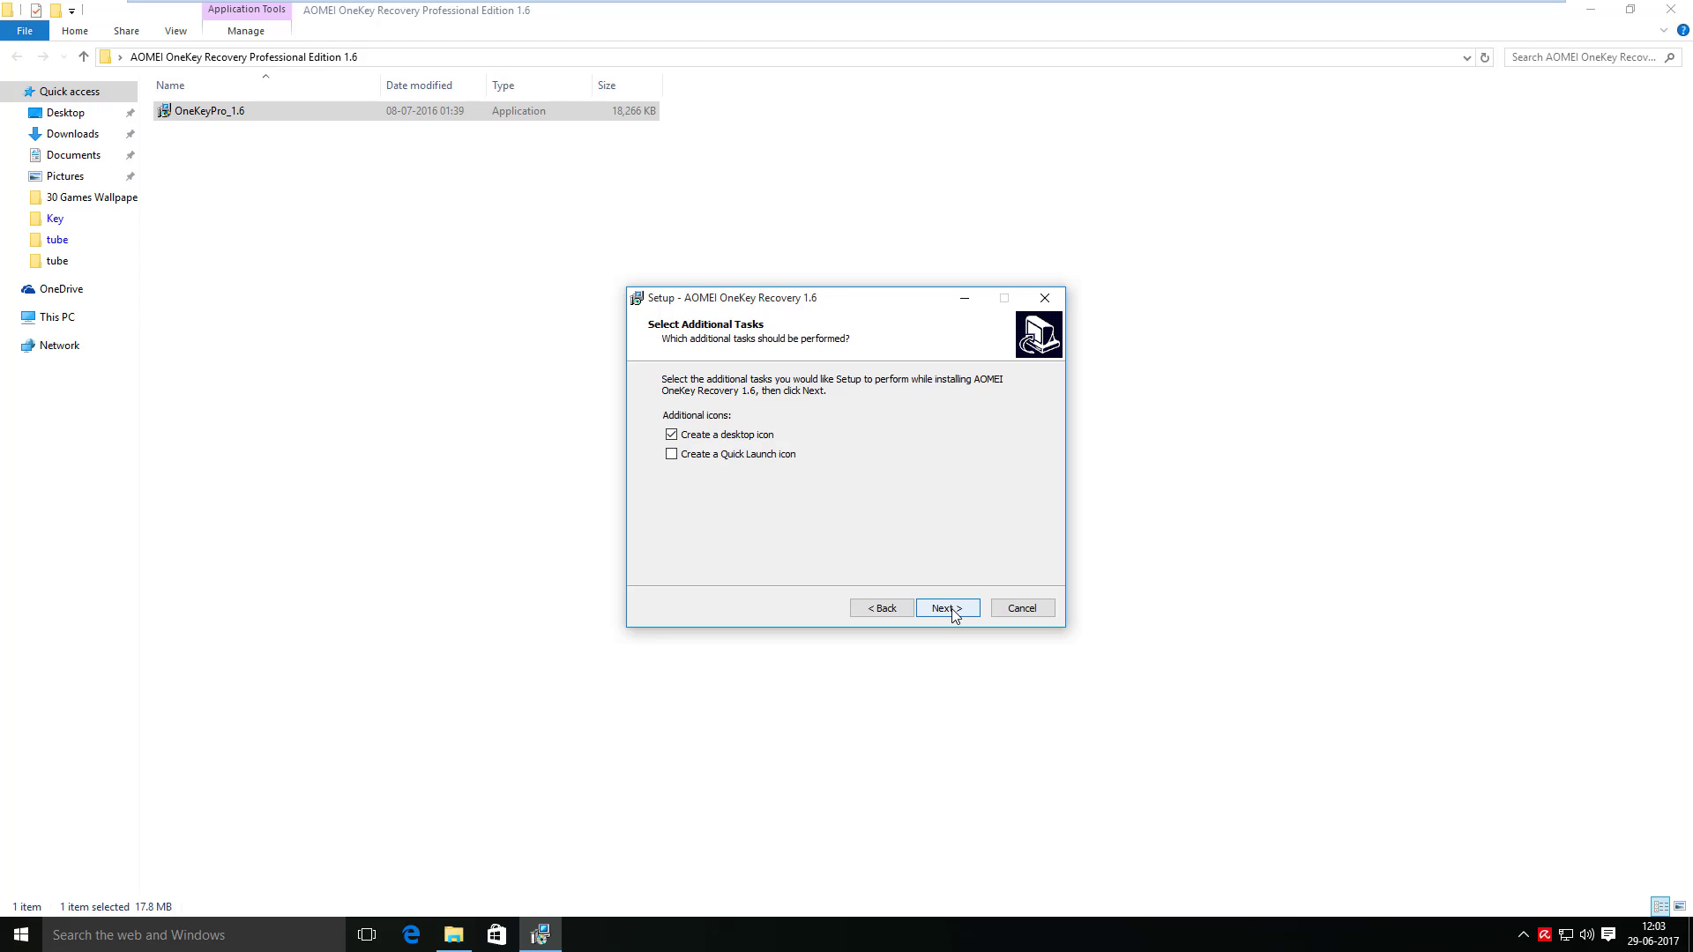
{"action": "left_click", "coordinate": [948, 608]}
{"action": "left_click", "coordinate": [950, 610]}
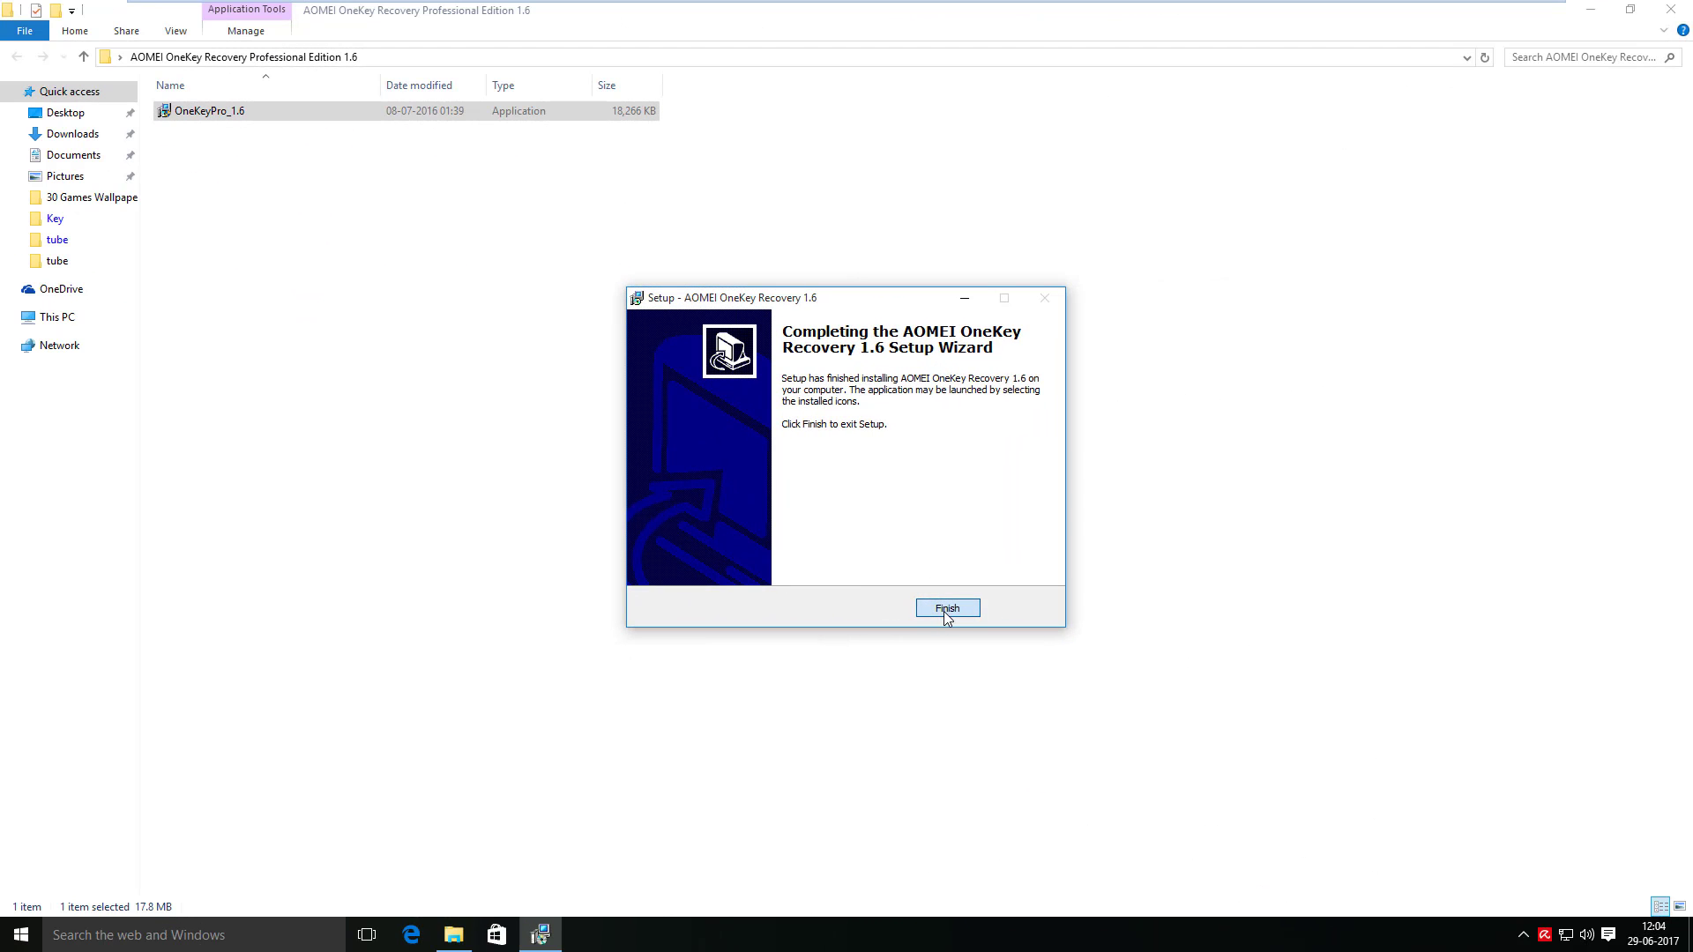
{"action": "left_click", "coordinate": [947, 609]}
{"action": "right_click", "coordinate": [304, 325]}
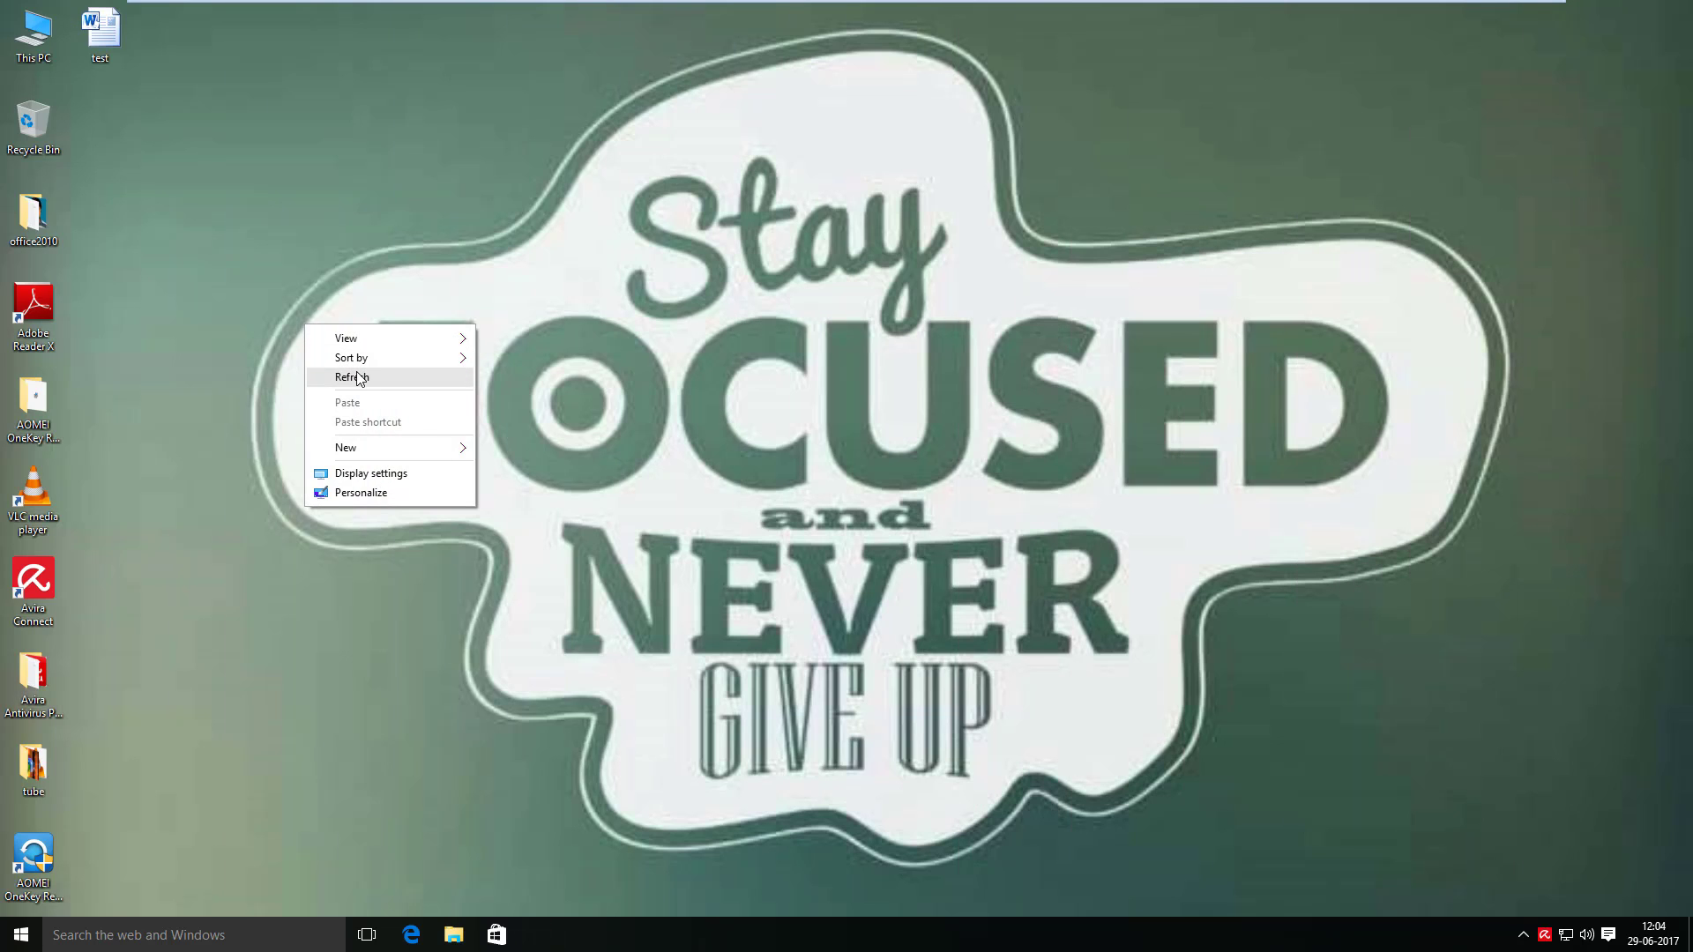
- Restart Windows from the Start menu and sign back in with the account password
{"action": "left_click", "coordinate": [360, 377]}
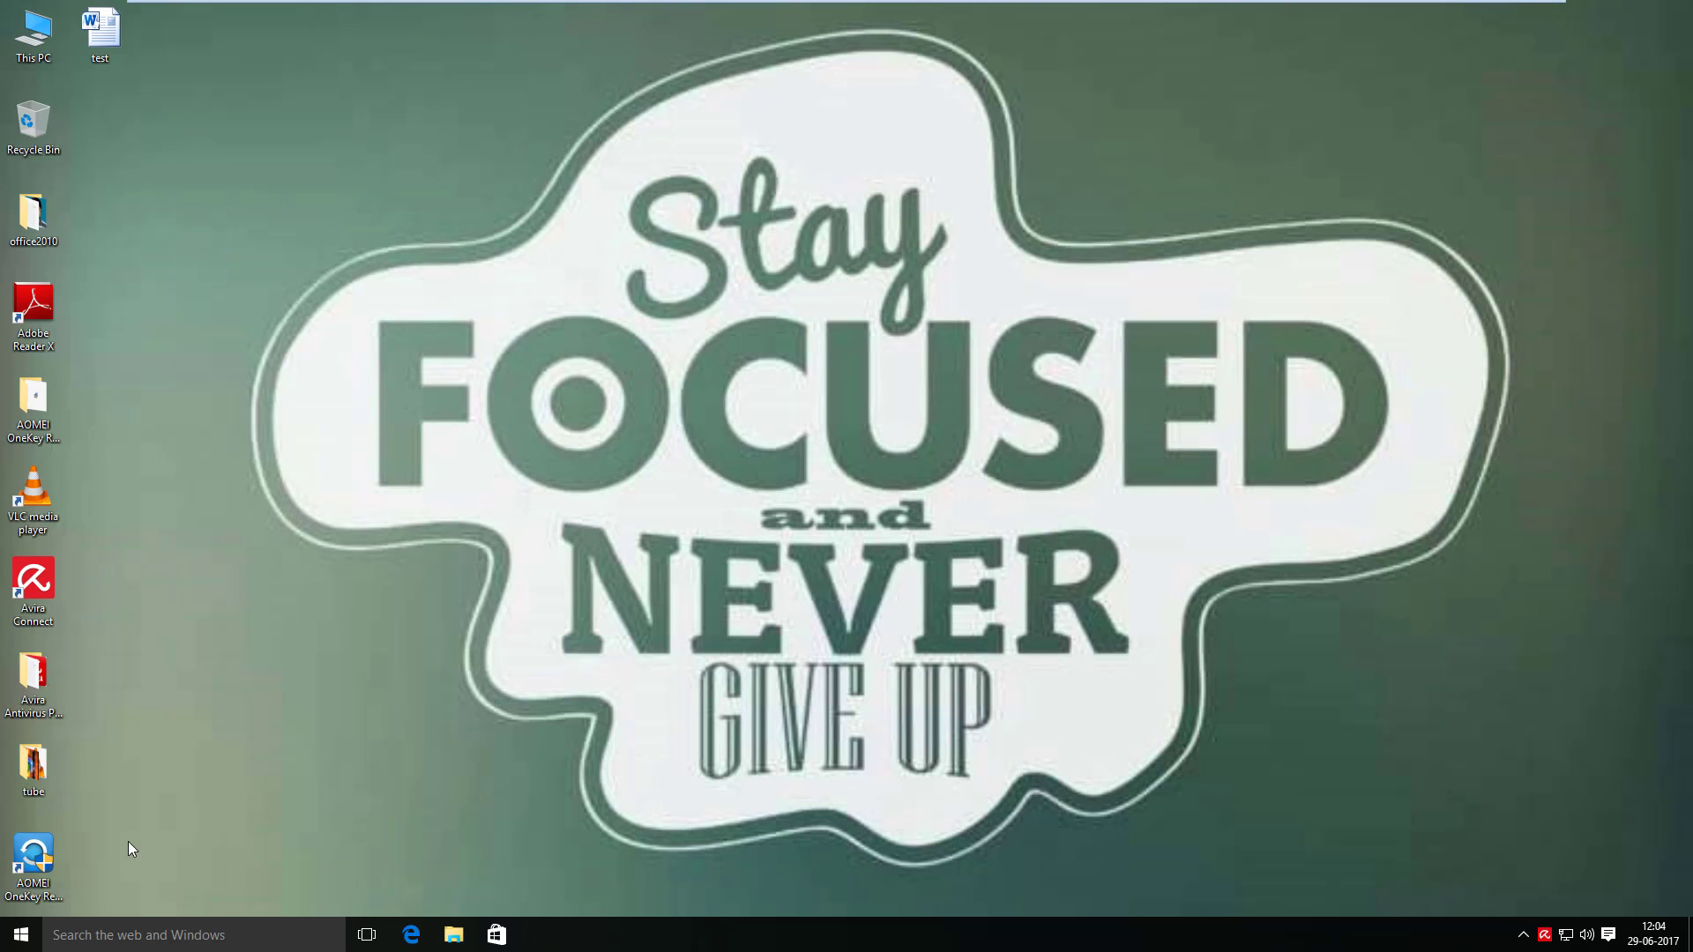
{"action": "left_click", "coordinate": [22, 935]}
{"action": "left_click", "coordinate": [61, 869]}
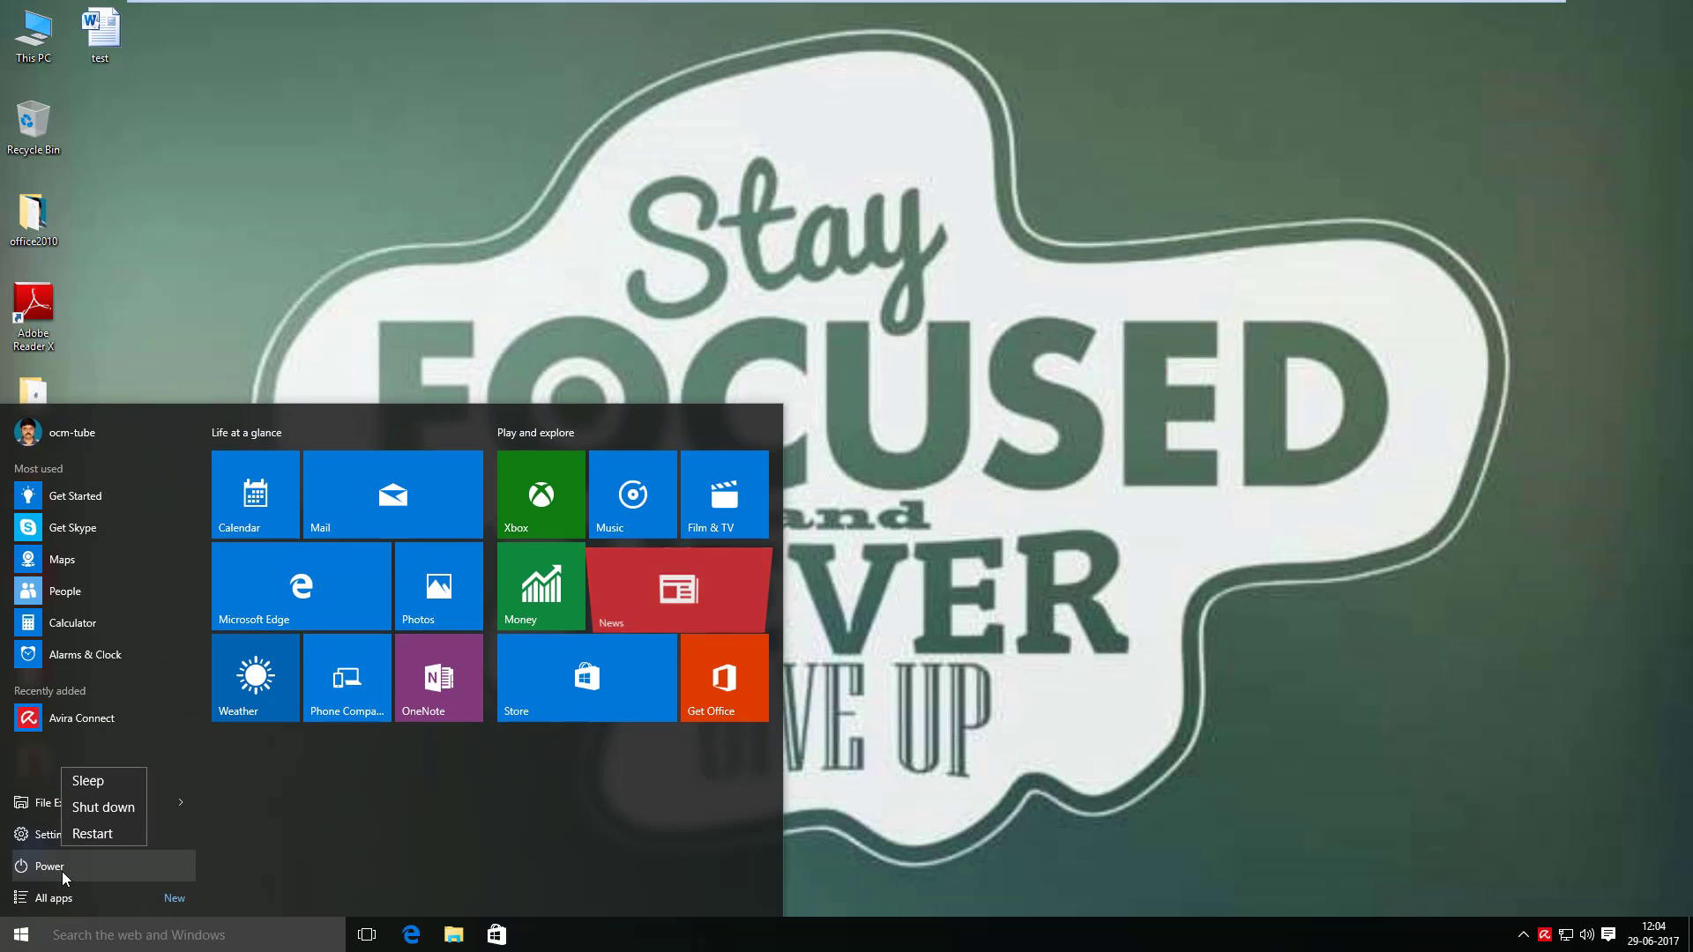
{"action": "left_click", "coordinate": [77, 837]}
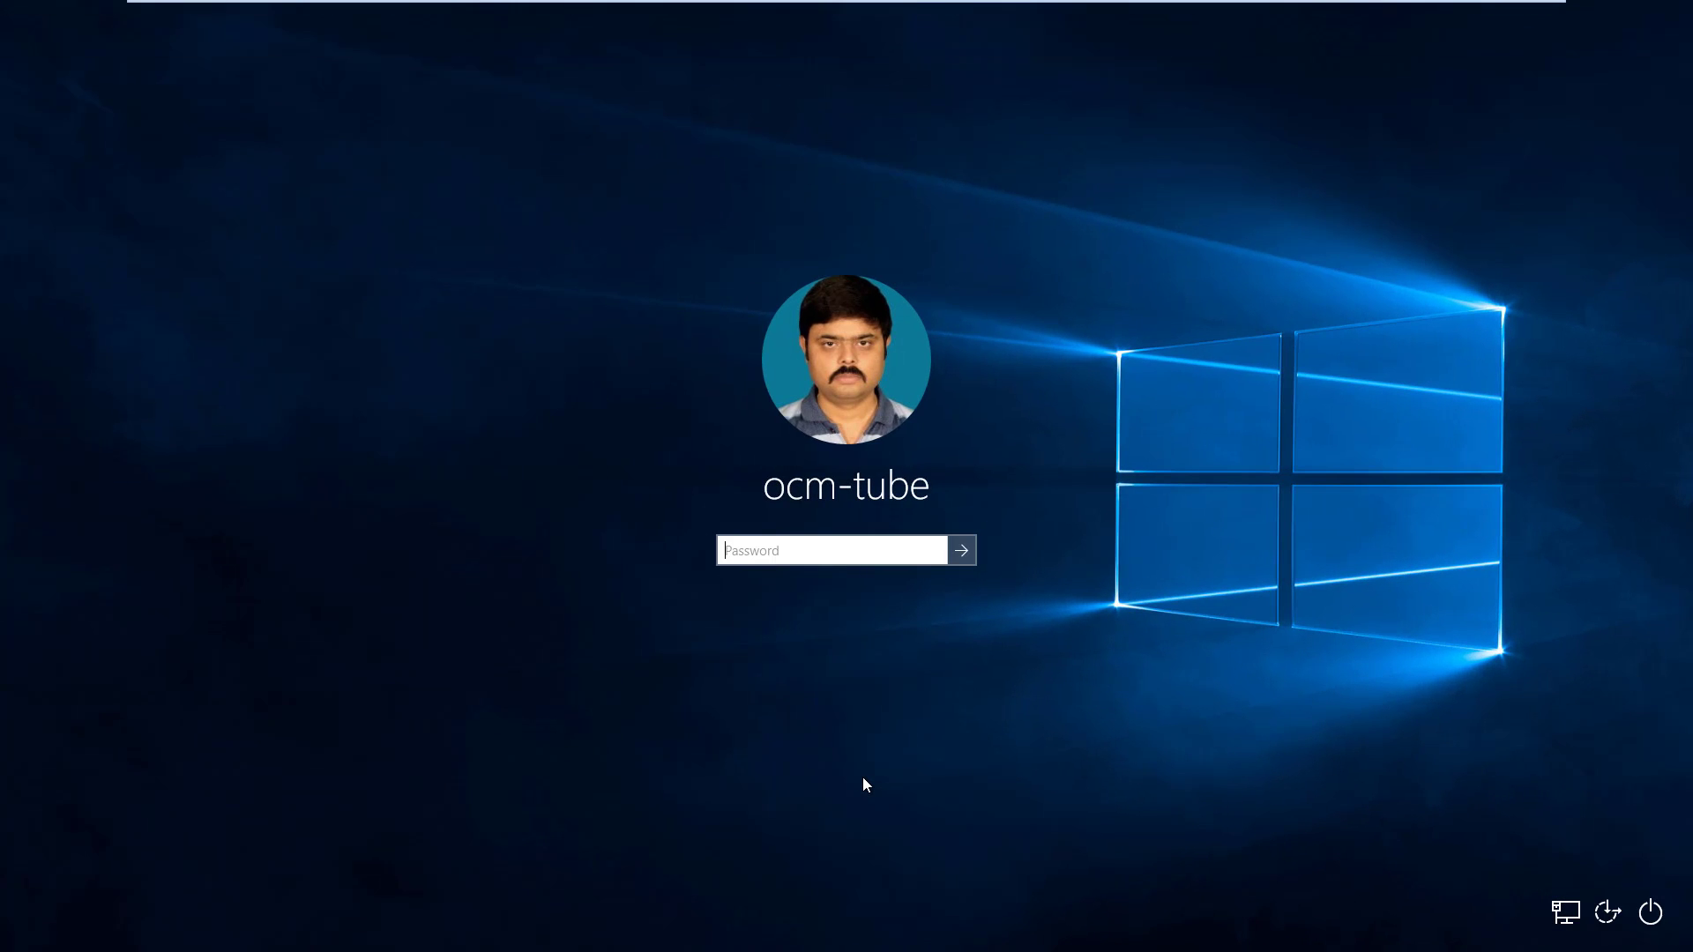
{"action": "type", "text": "*******"}
{"action": "key", "text": "Return"}
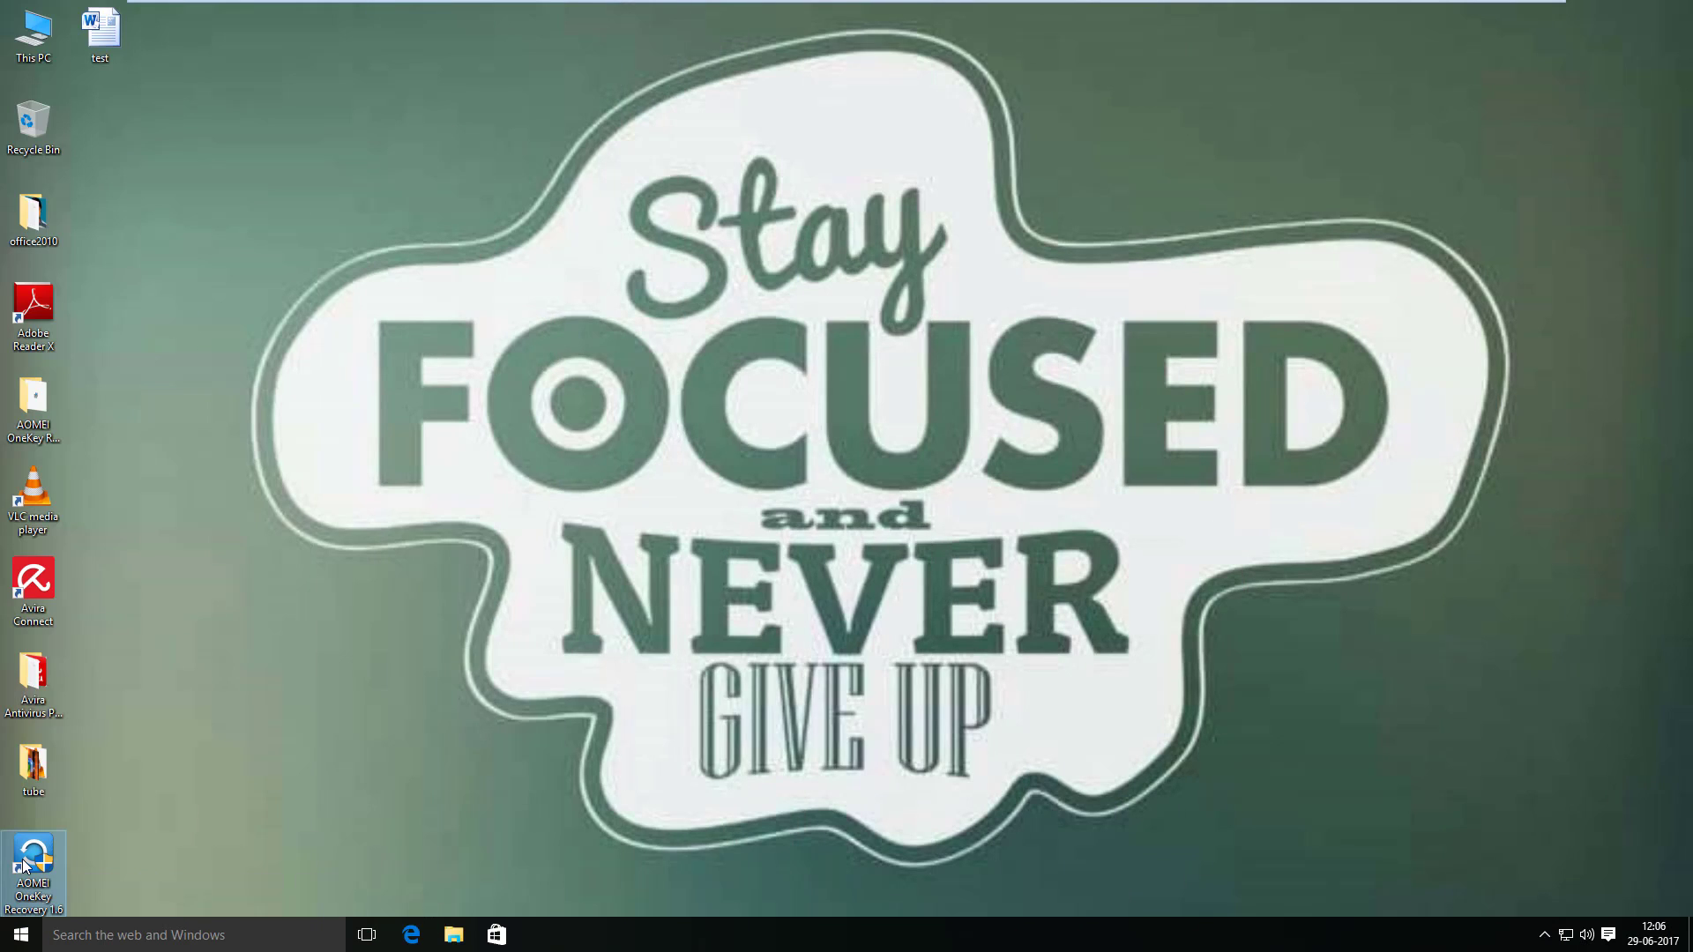
- Launch AOMEI OneKey Recovery as administrator, choose system backup to another location, and view Backup Options
{"action": "right_click", "coordinate": [24, 867]}
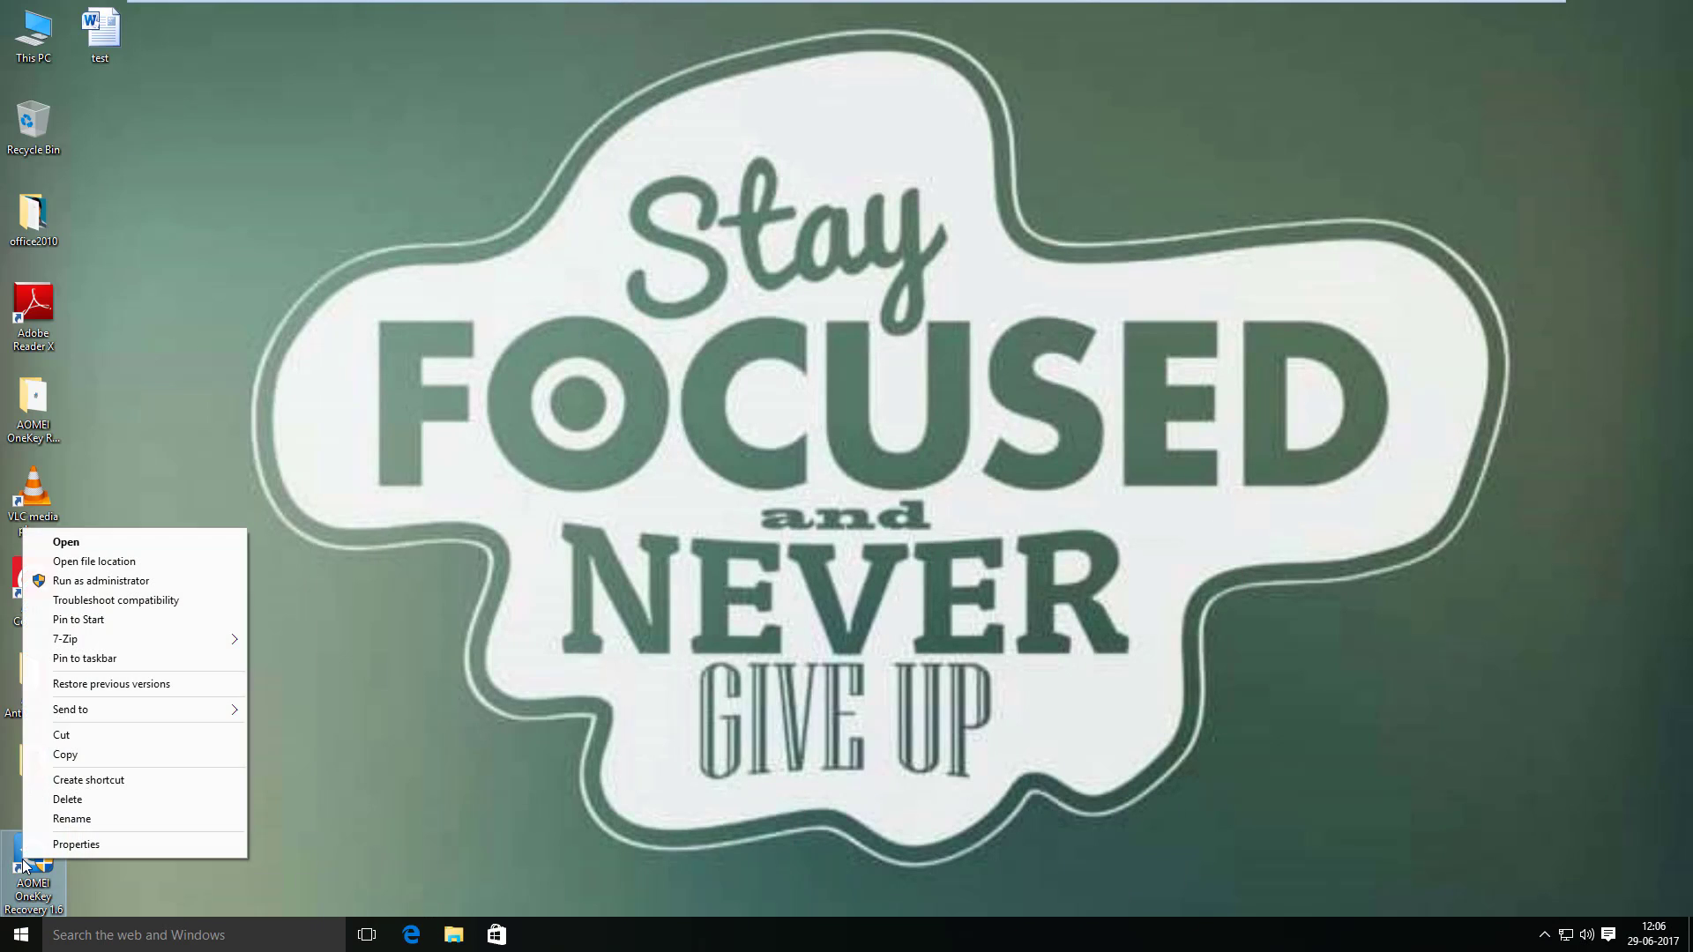
{"action": "left_click", "coordinate": [141, 580]}
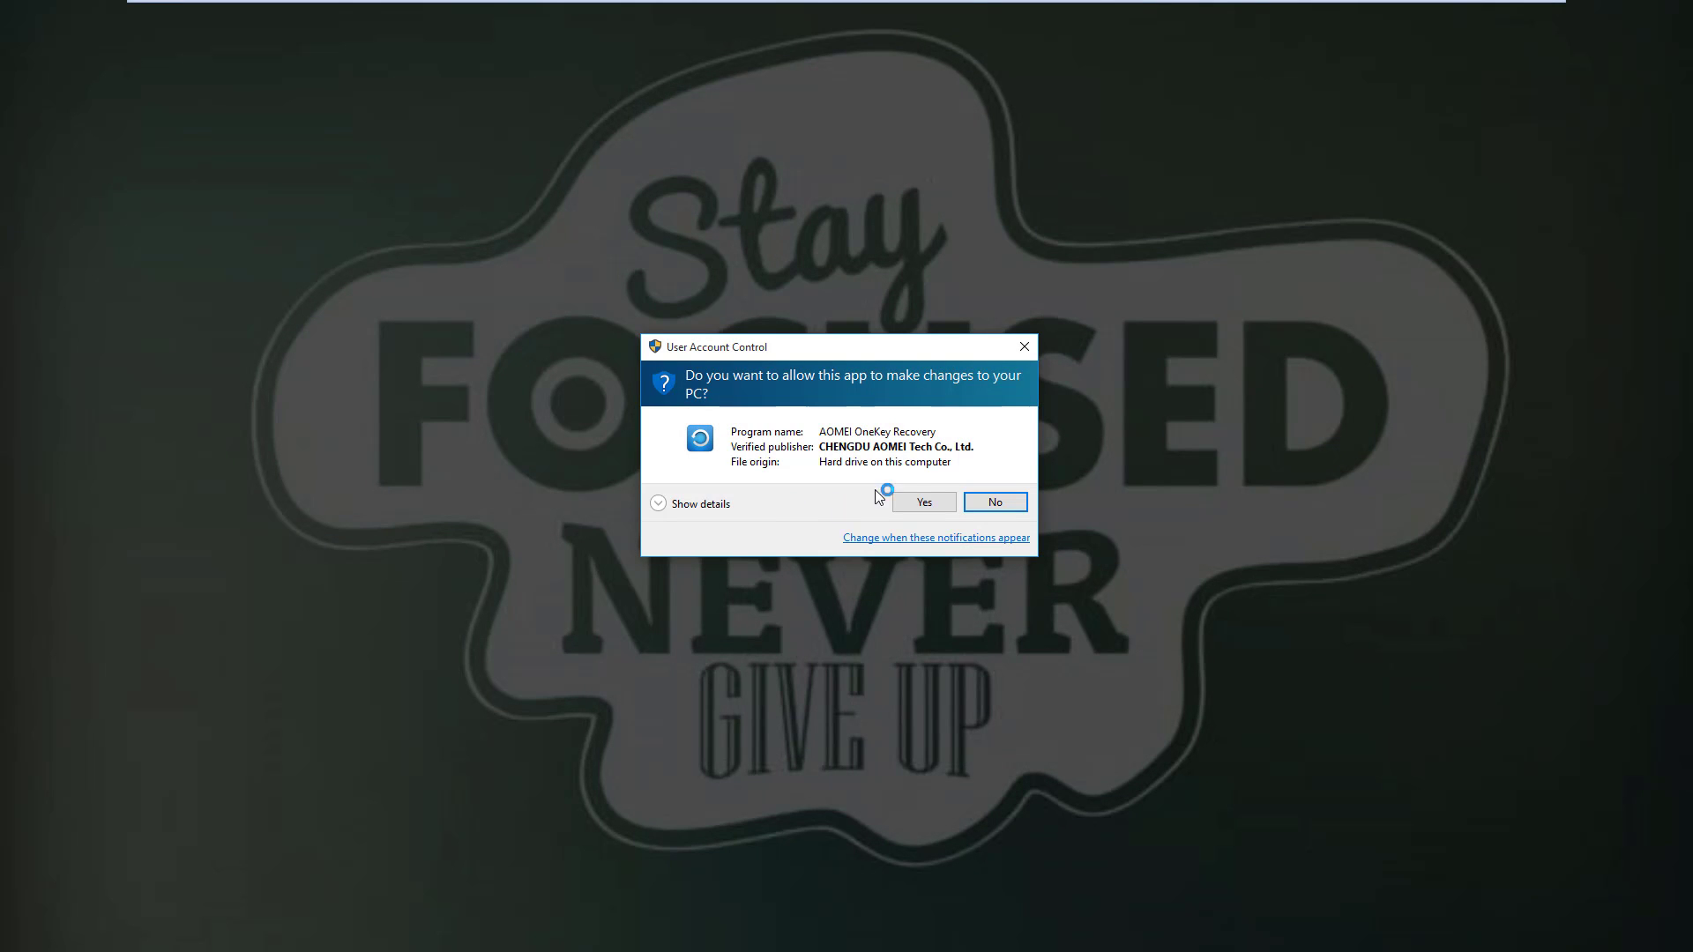
{"action": "left_click", "coordinate": [940, 501]}
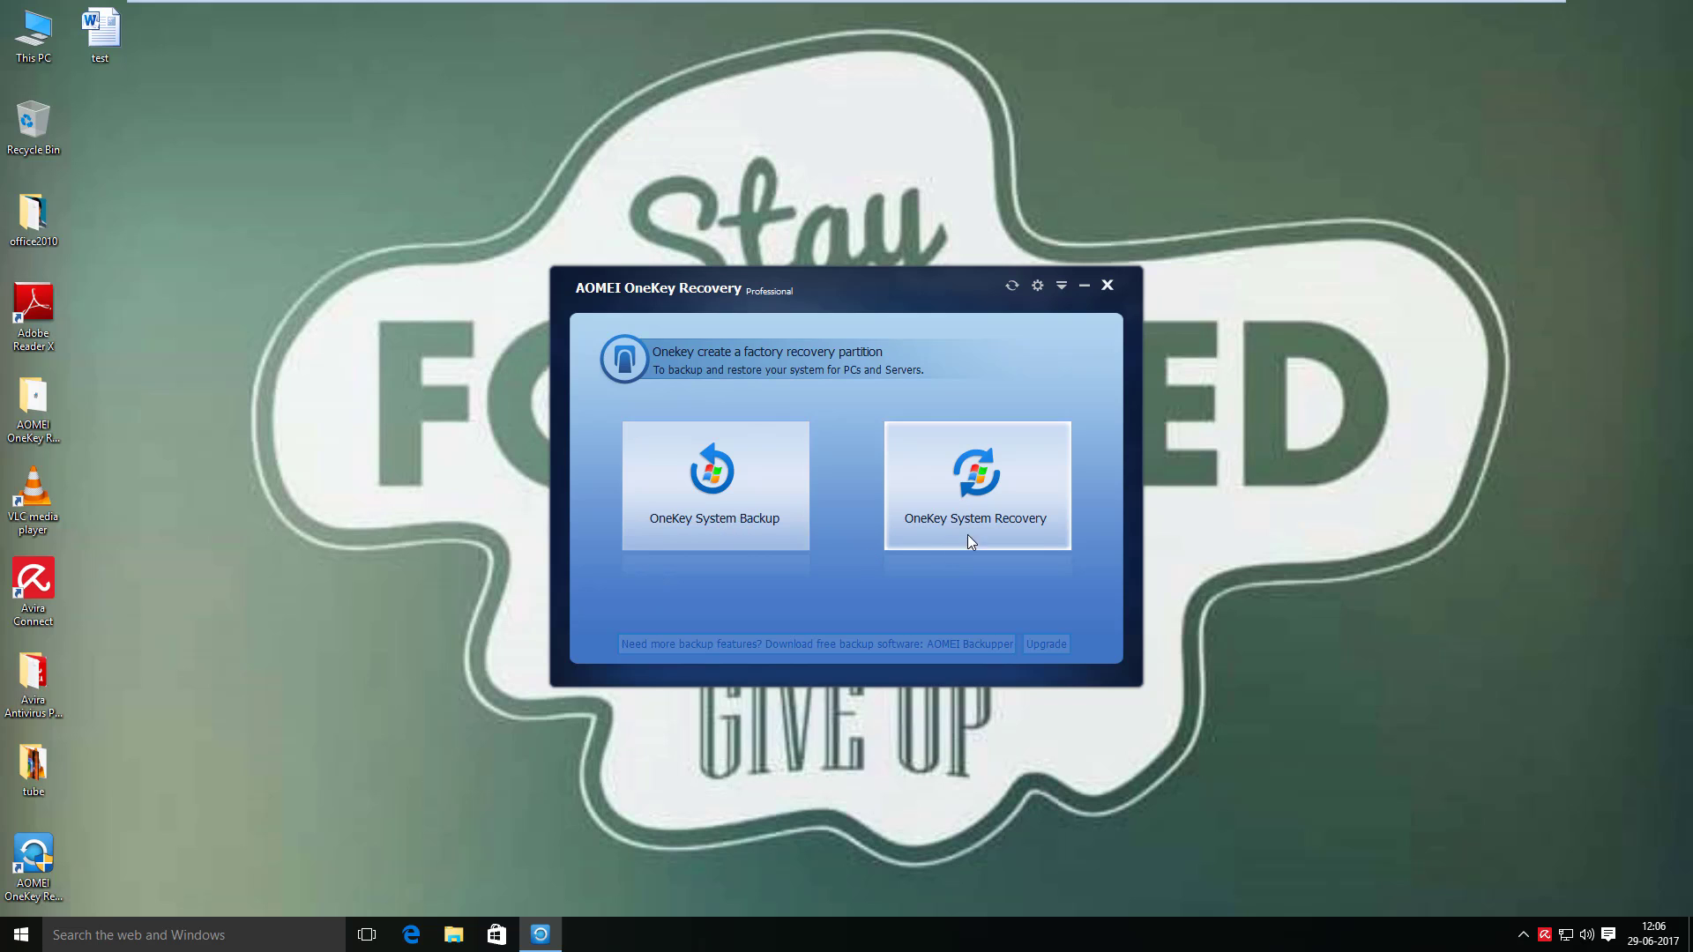
{"action": "left_click", "coordinate": [707, 511]}
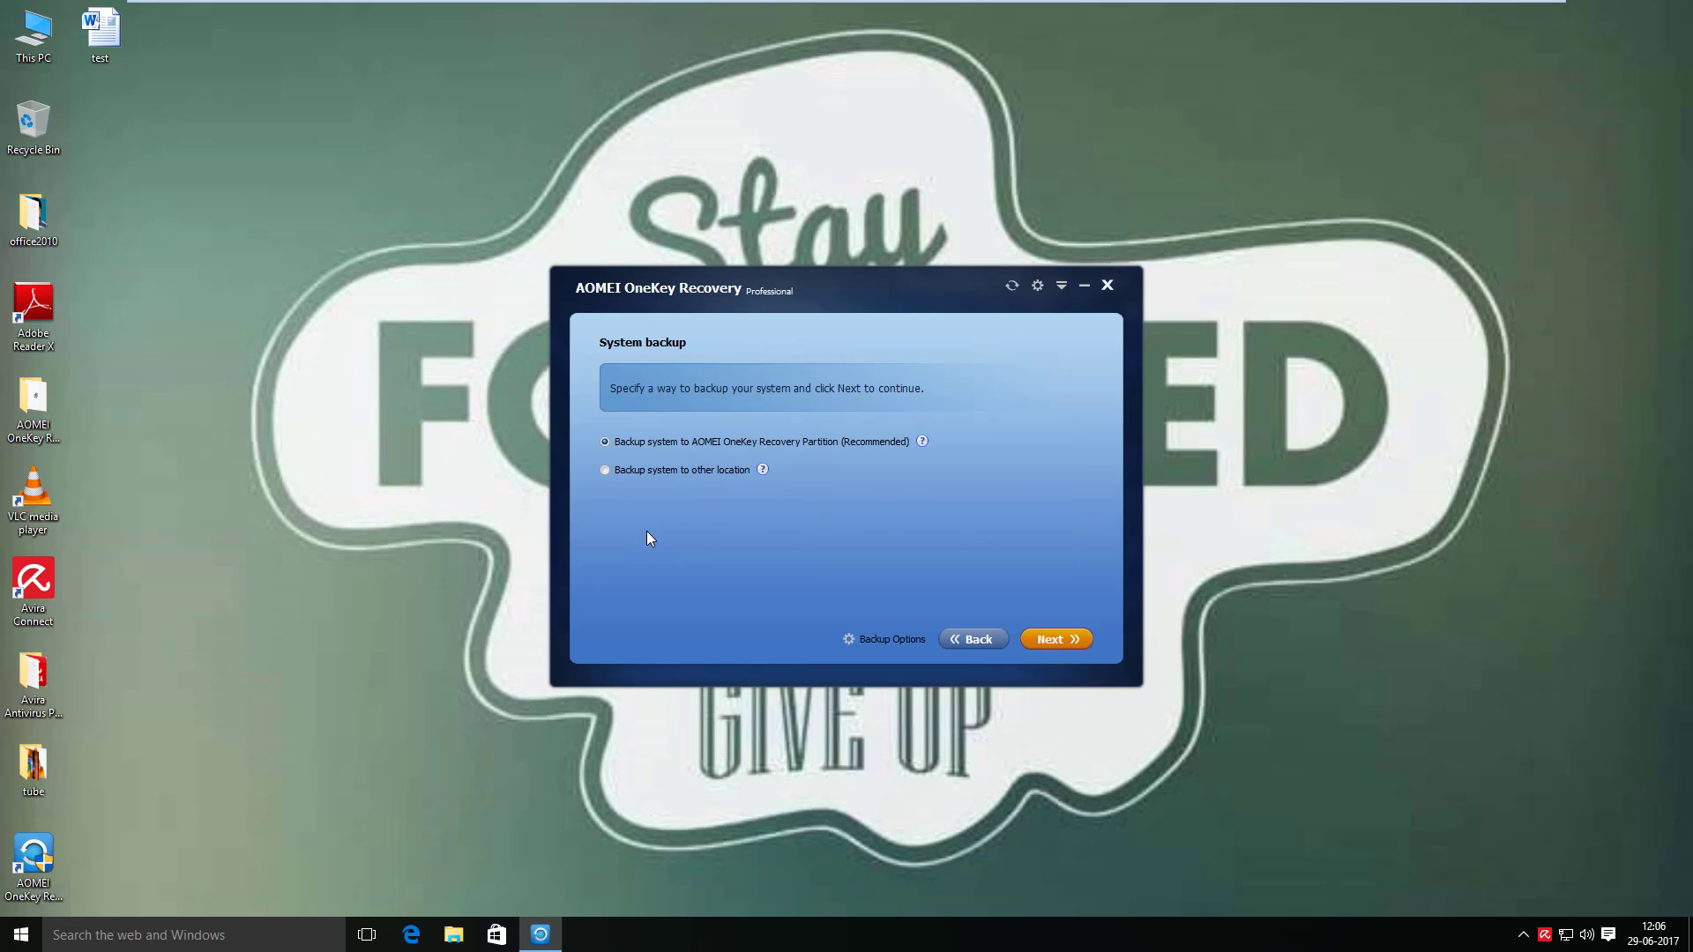
{"action": "left_click", "coordinate": [652, 473]}
{"action": "left_click", "coordinate": [877, 638]}
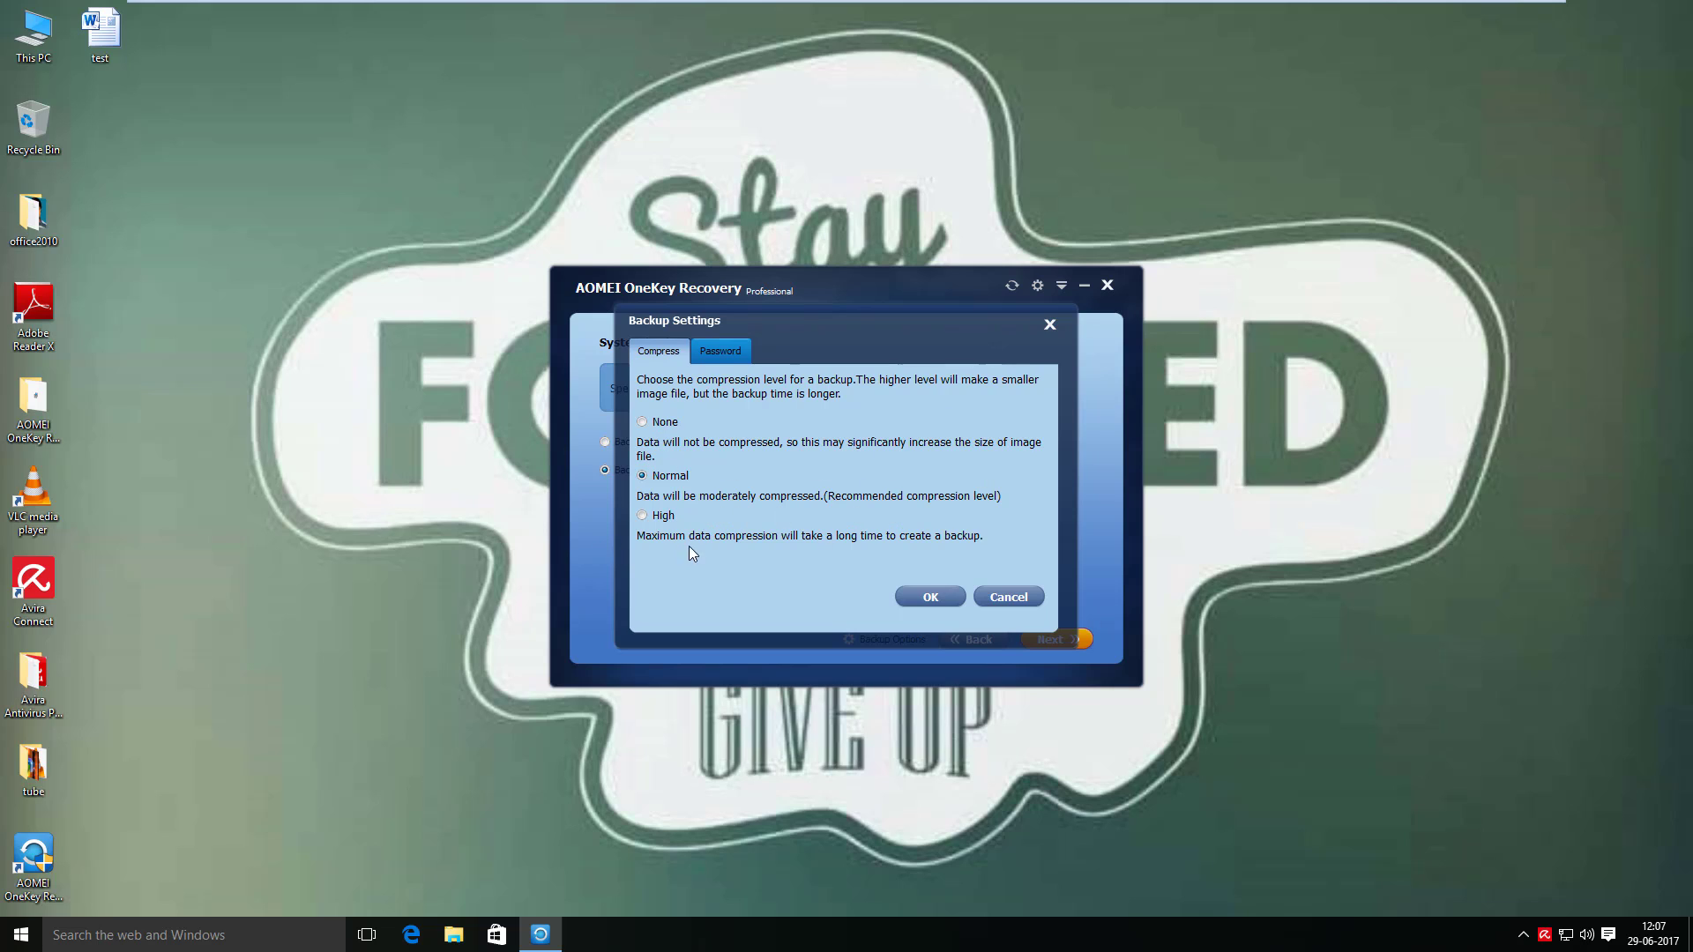
- Try setting a backup encryption password, then turn encryption off and close Backup Settings without saving
{"action": "left_click", "coordinate": [720, 351]}
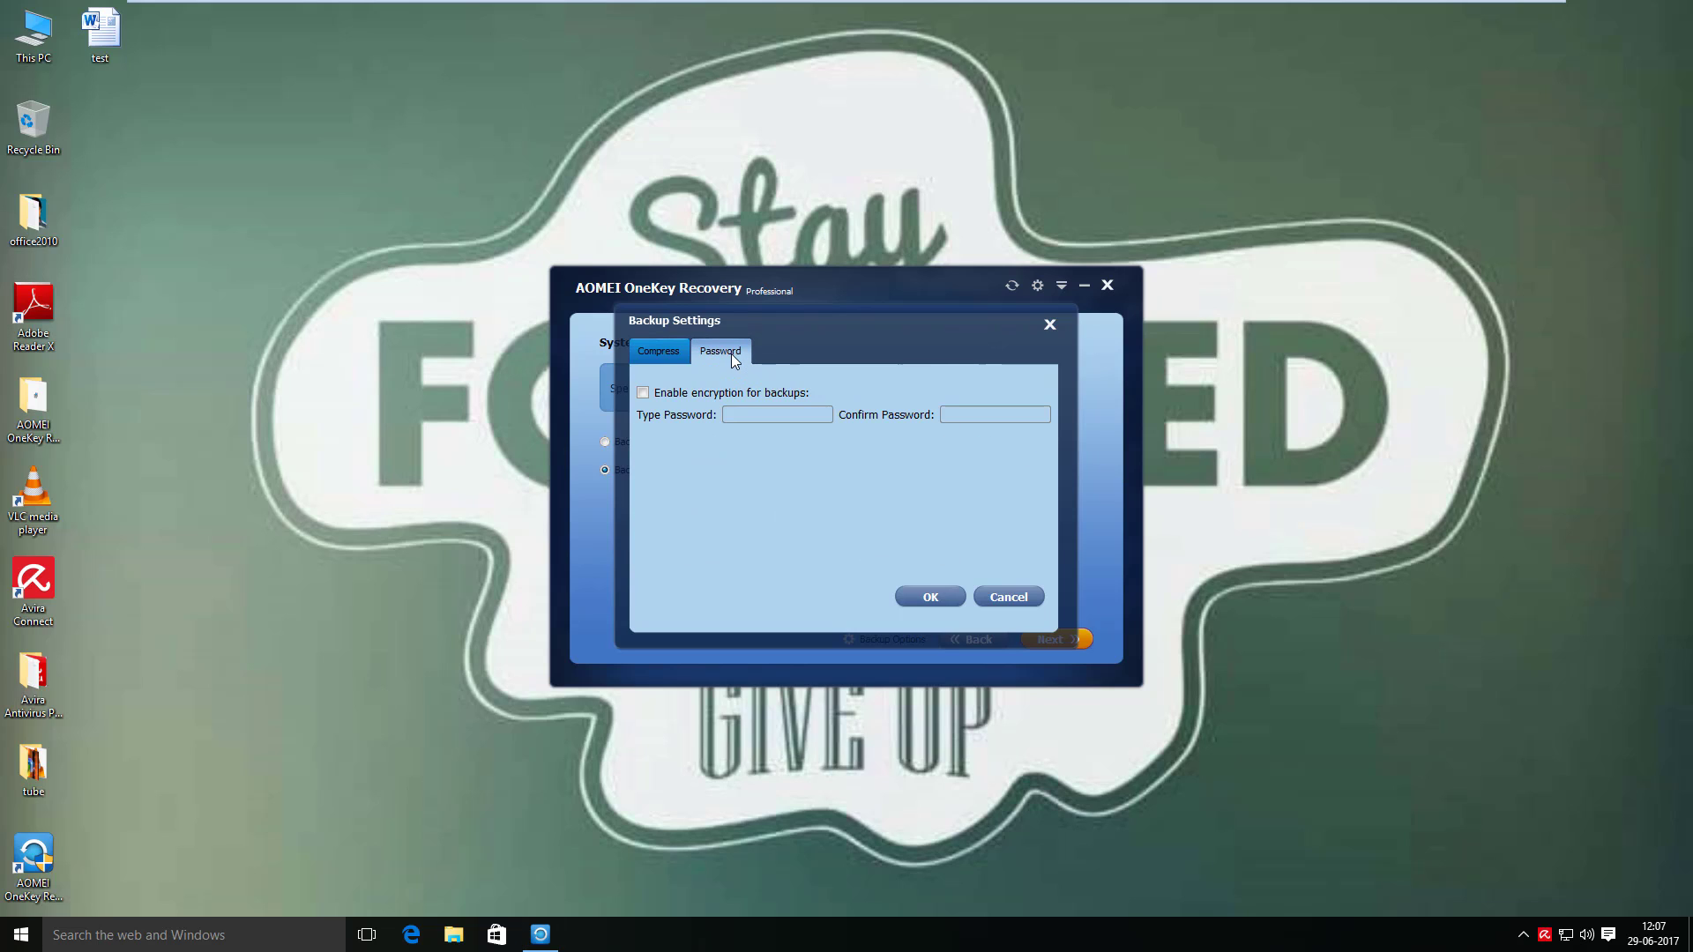
{"action": "left_click", "coordinate": [643, 393]}
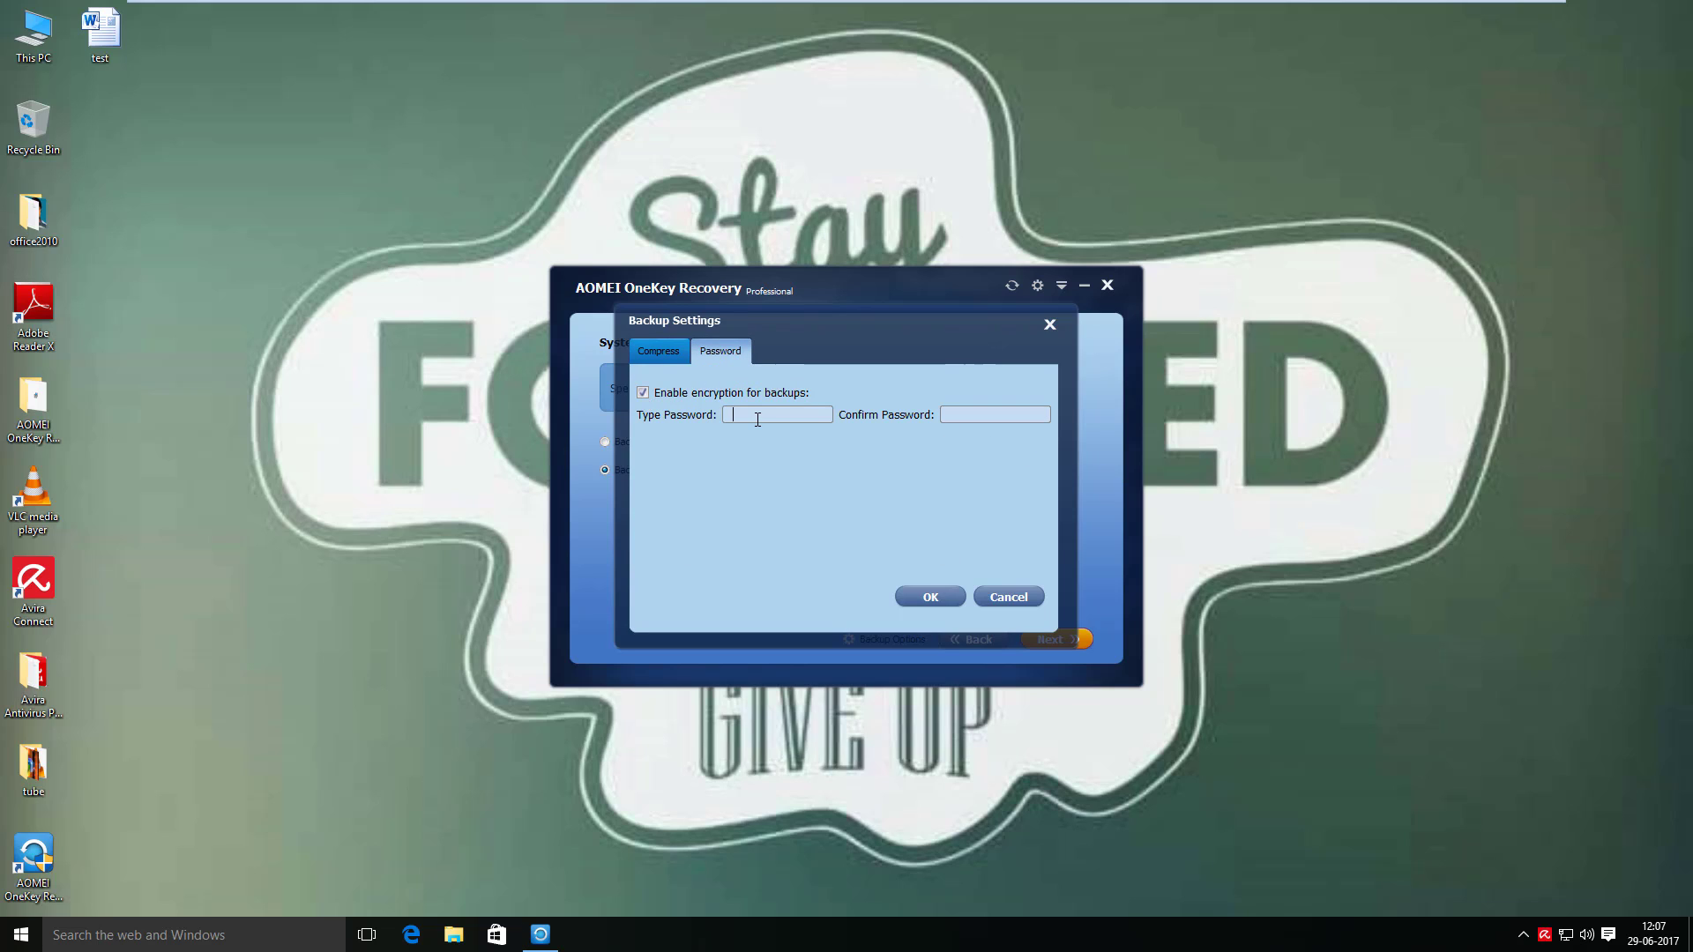
{"action": "type", "text": "1234"}
{"action": "left_click", "coordinate": [1002, 415]}
{"action": "type", "text": "1234"}
{"action": "key", "text": "BackSpace"}
{"action": "key", "text": "BackSpace"}
{"action": "key", "text": "BackSpace"}
{"action": "key", "text": "BackSpace"}
{"action": "key", "text": "BackSpace"}
{"action": "key", "text": "BackSpace"}
{"action": "key", "text": "BackSpace"}
{"action": "key", "text": "BackSpace"}
{"action": "left_click", "coordinate": [692, 395]}
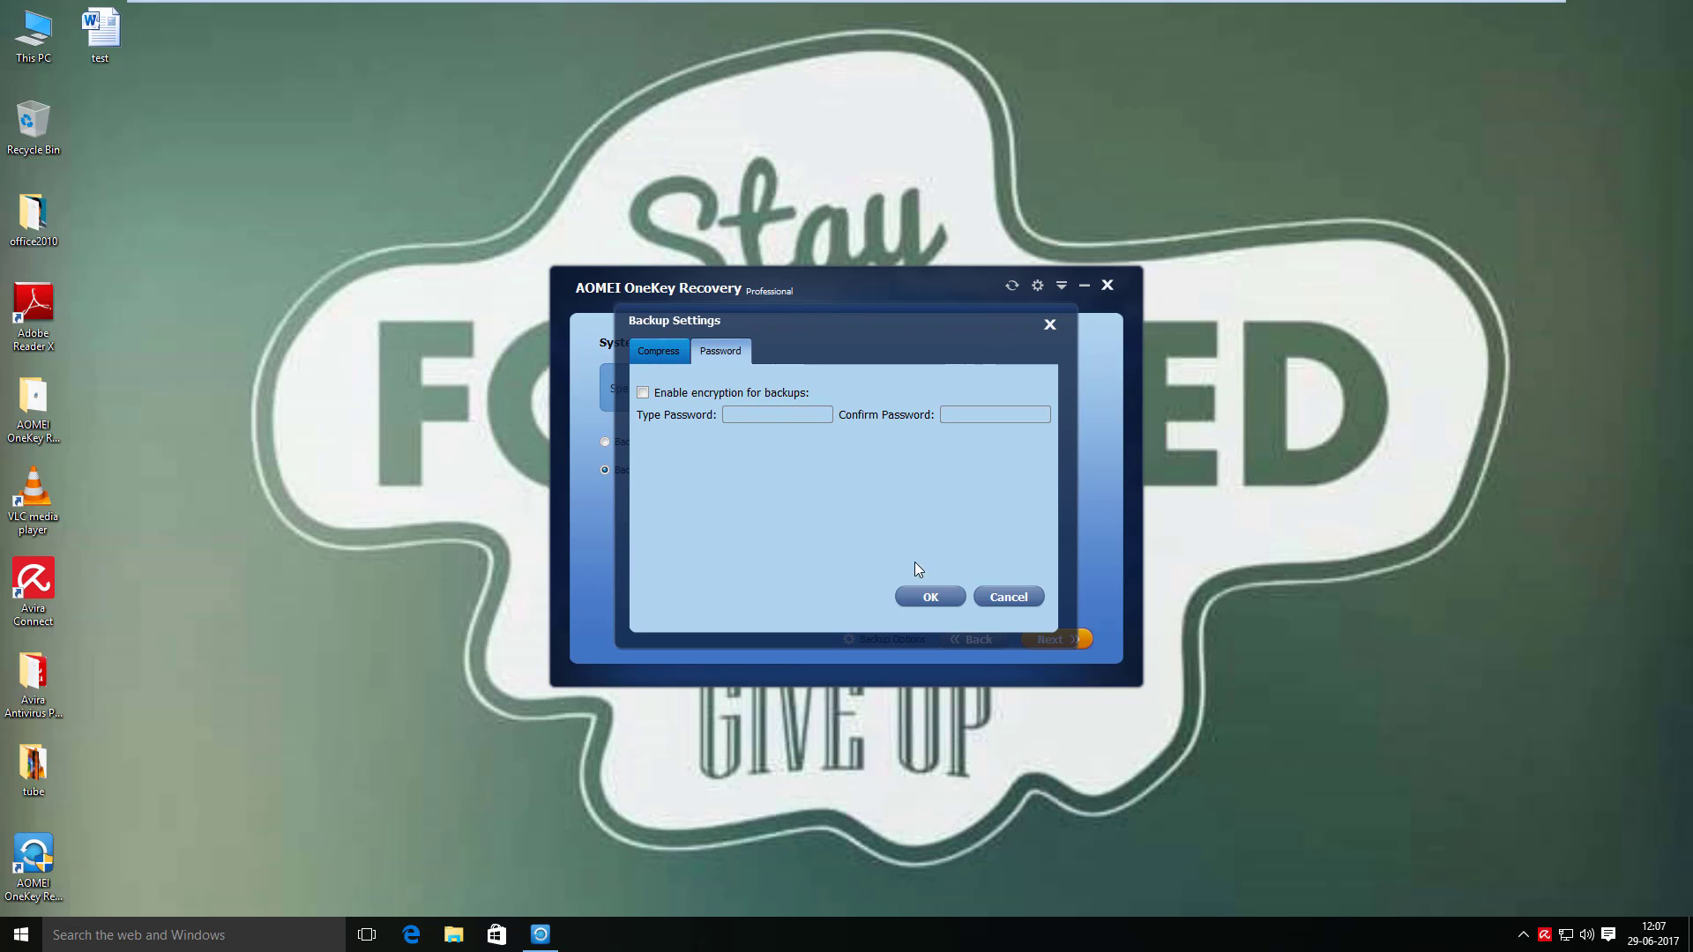
{"action": "left_click", "coordinate": [1021, 600]}
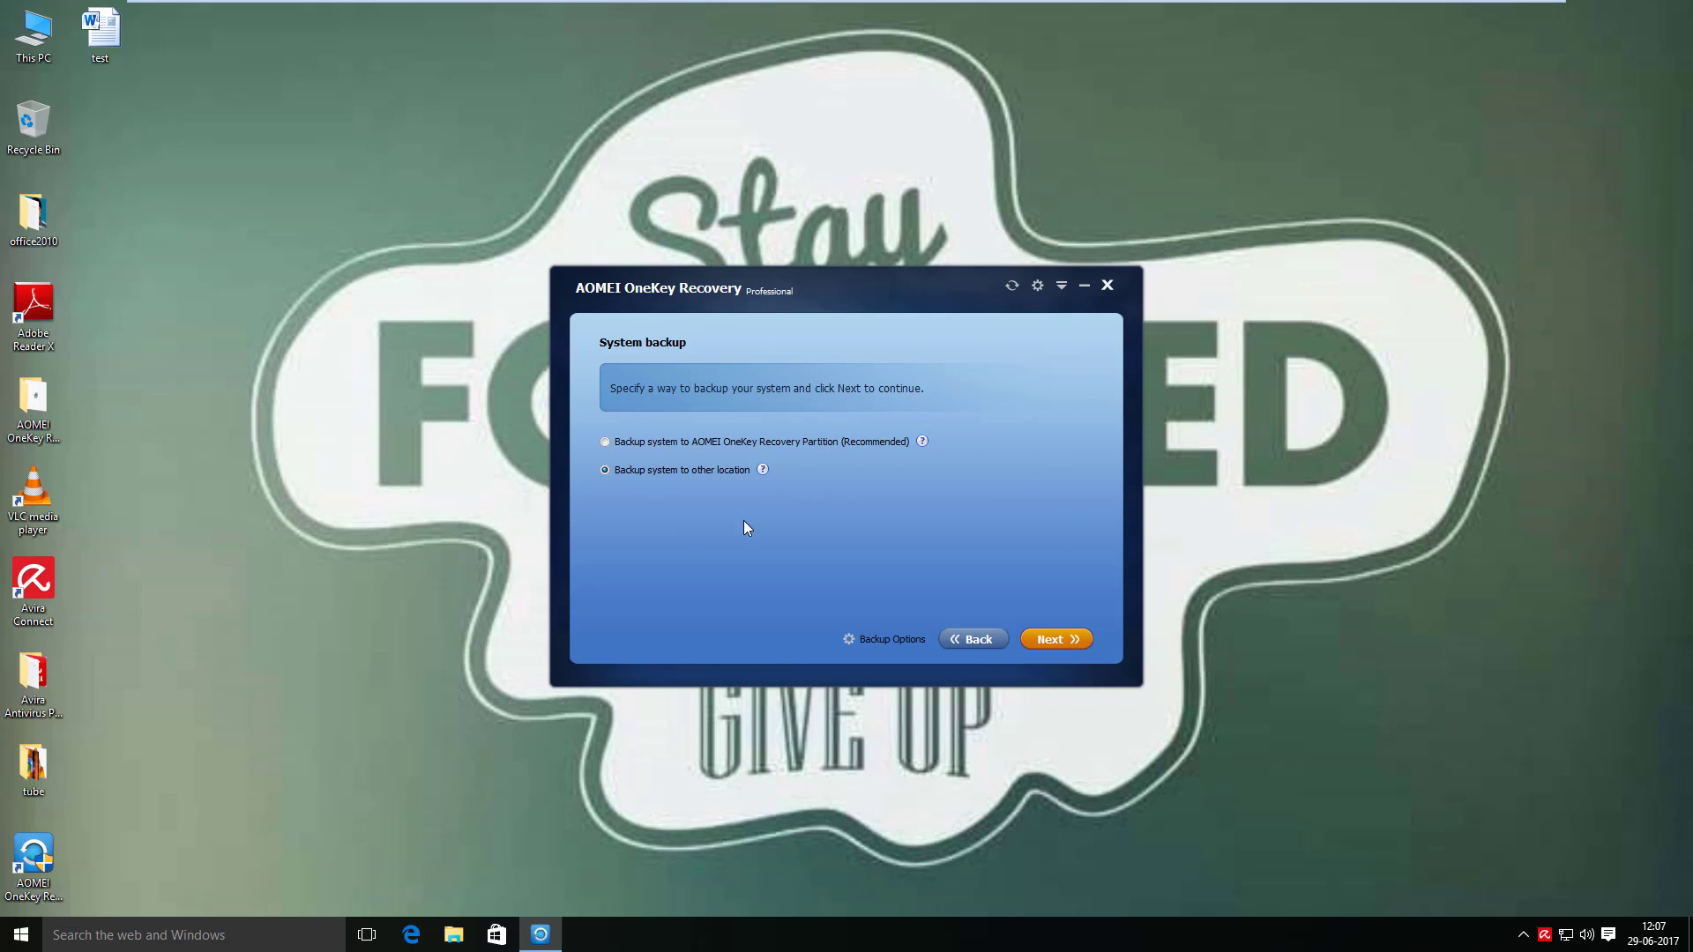
- Browse to Disk-2 (G:) as a backup destination, then cancel and return to the method choice
{"action": "left_click", "coordinate": [1048, 642]}
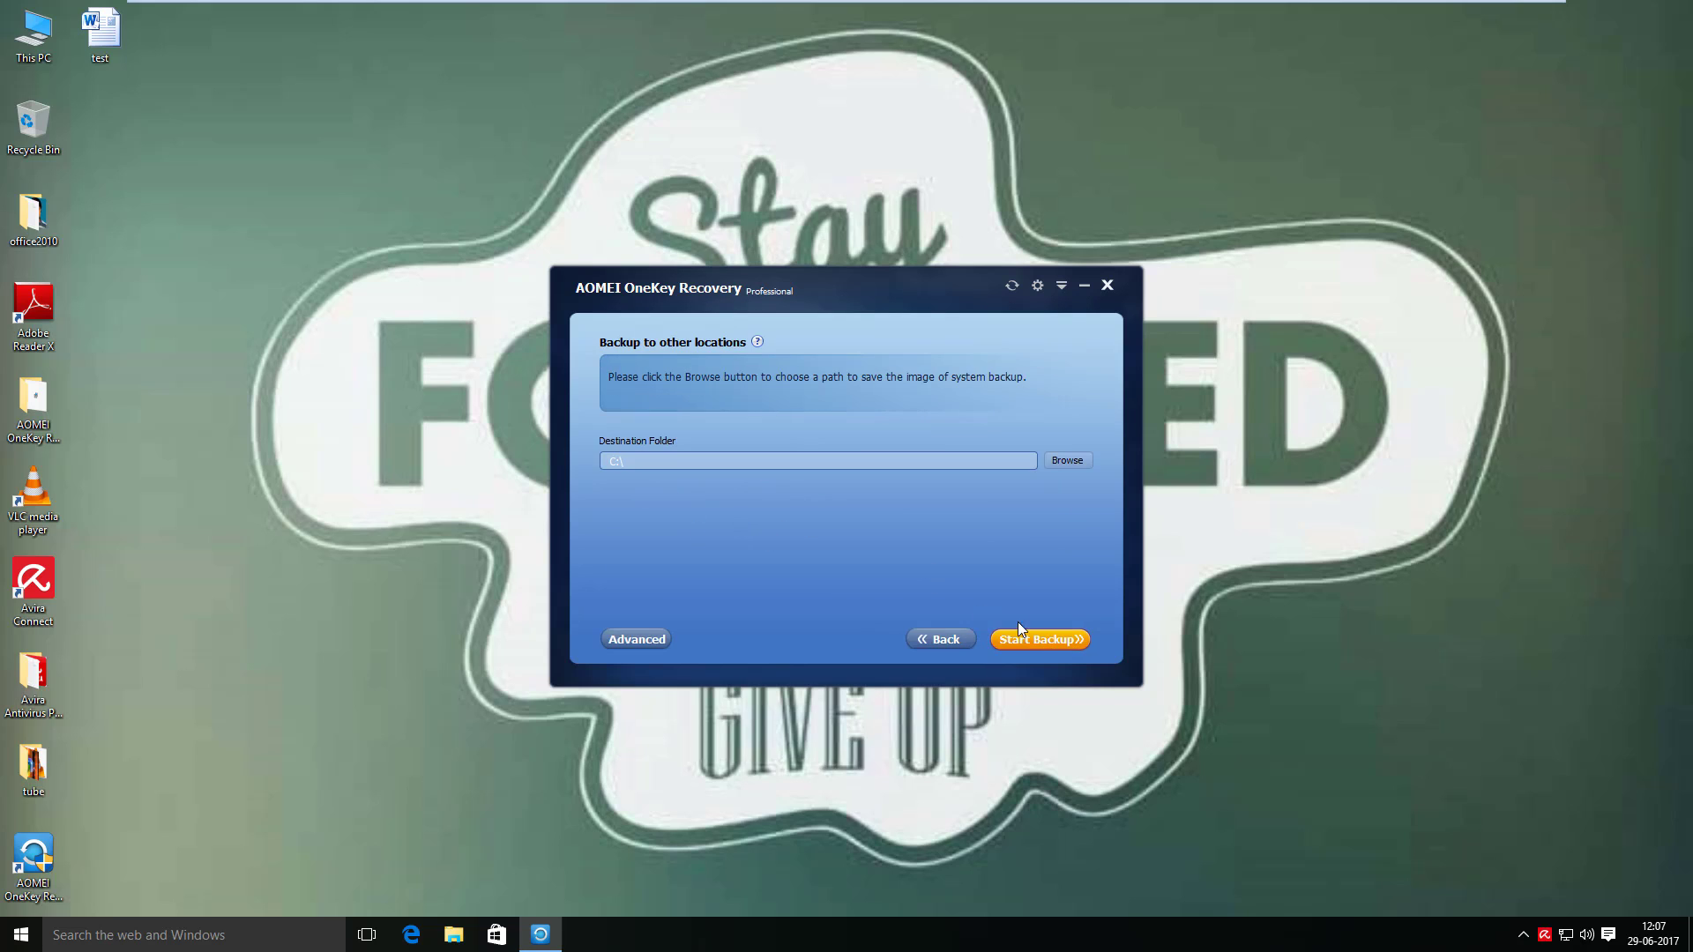
{"action": "left_click", "coordinate": [1065, 462]}
{"action": "left_click", "coordinate": [593, 481]}
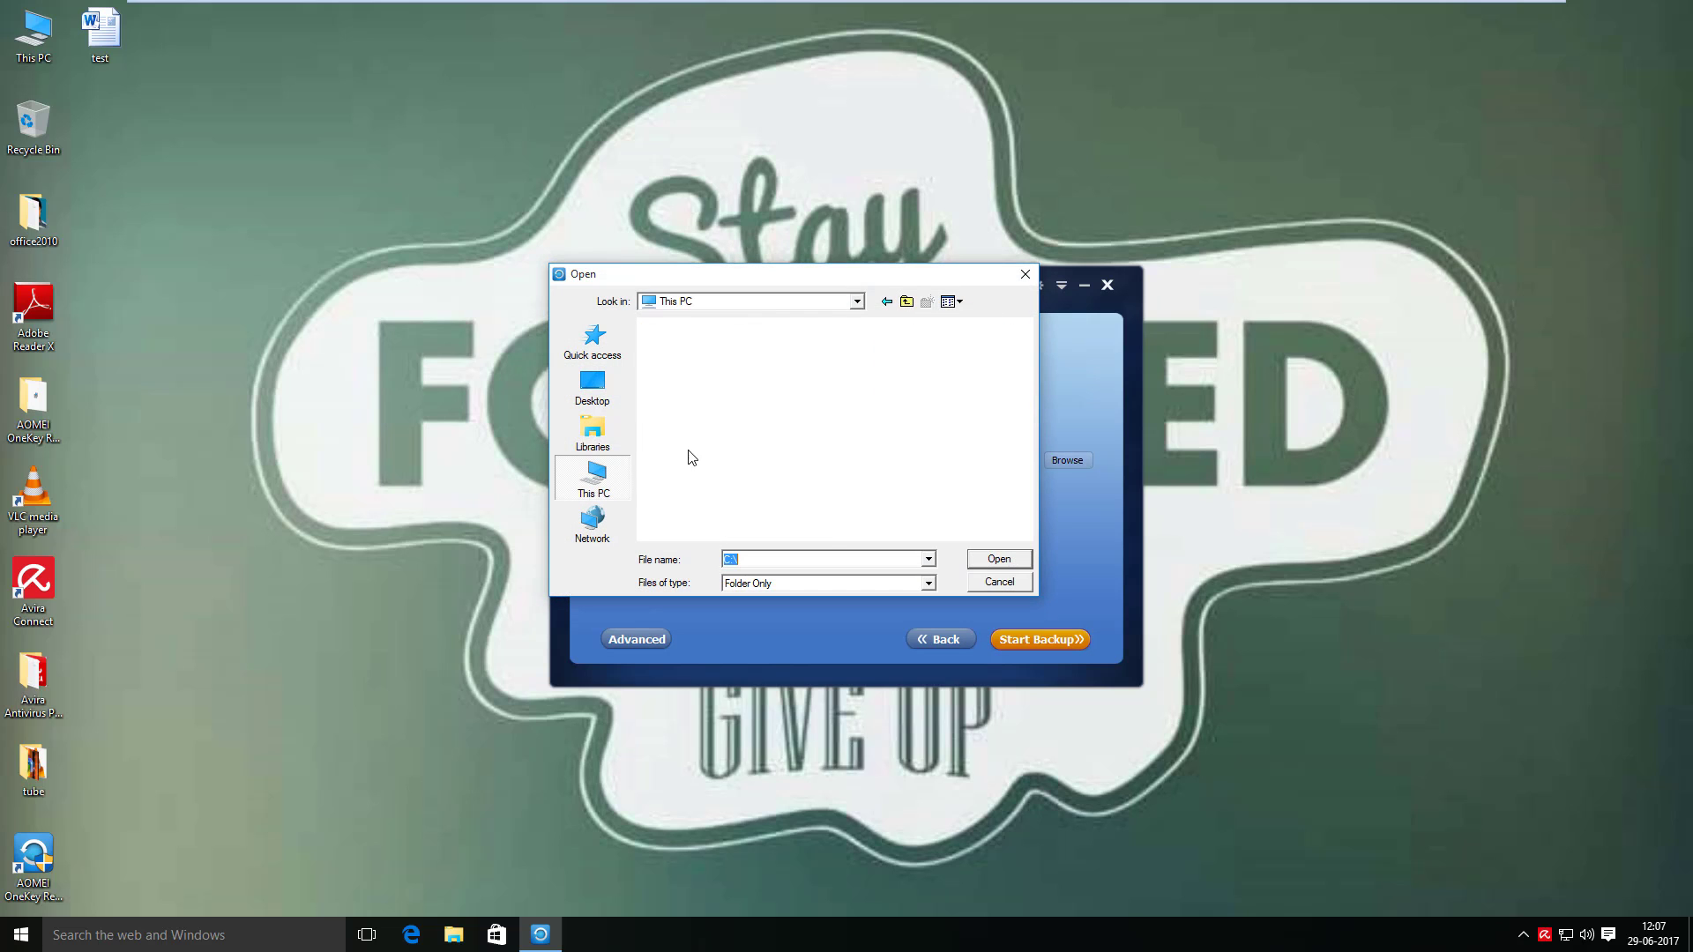
{"action": "scroll", "coordinate": [1026, 451], "scroll_direction": "down", "scroll_amount": 2}
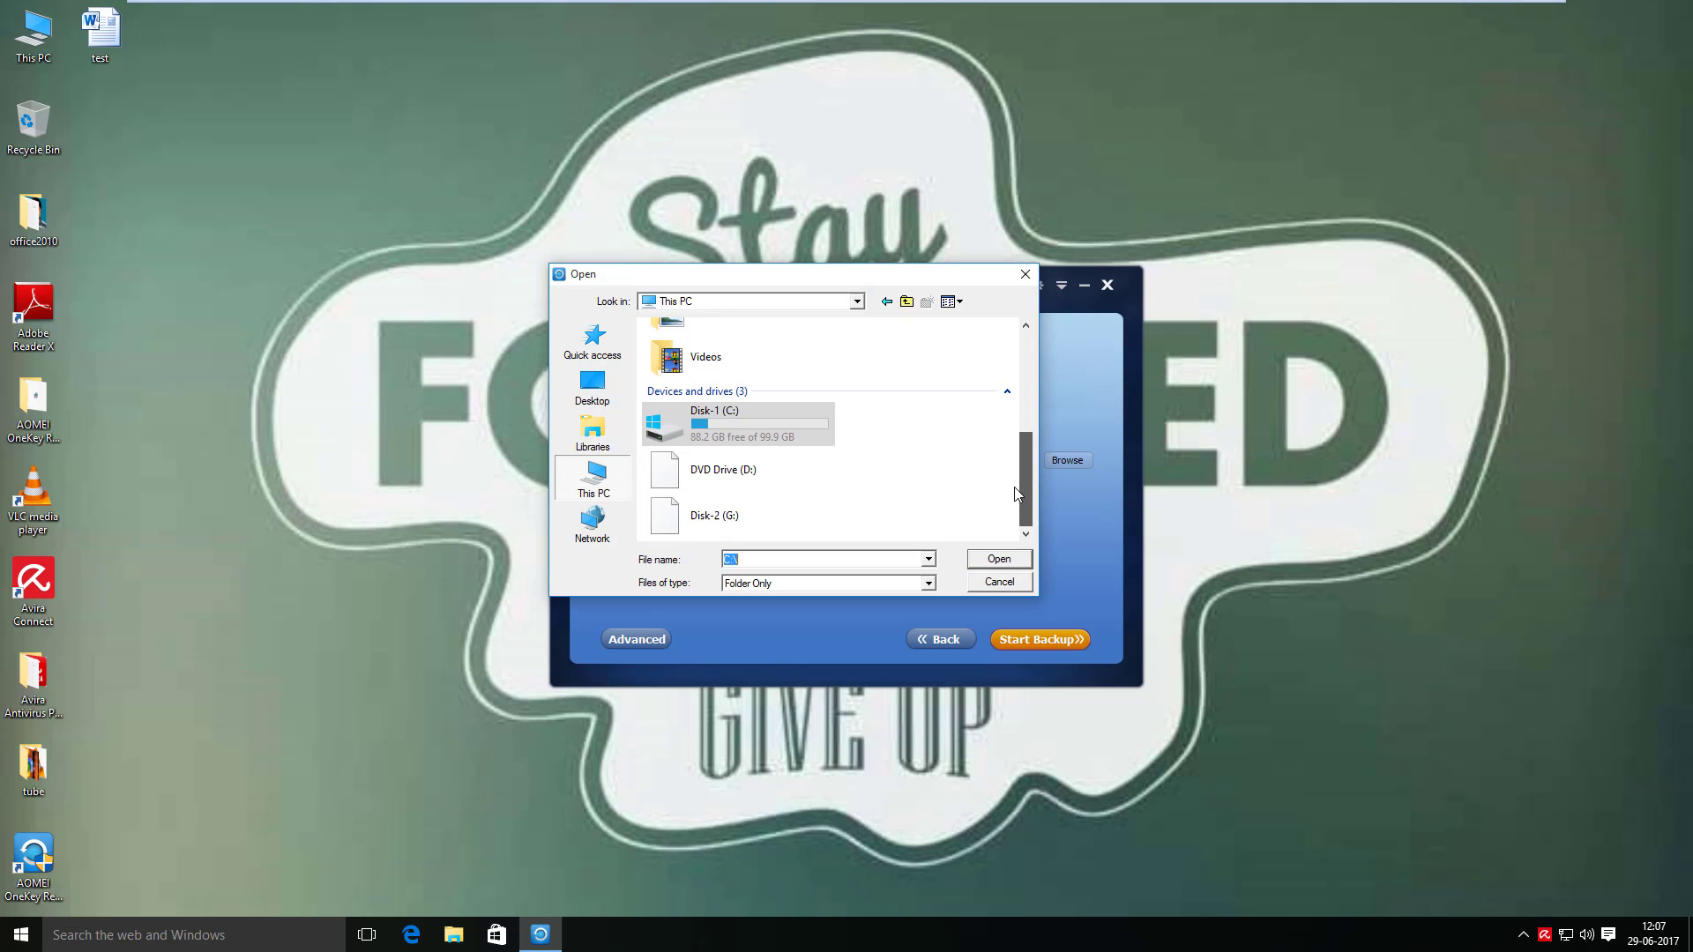
{"action": "left_click", "coordinate": [796, 513]}
{"action": "left_click", "coordinate": [1009, 581]}
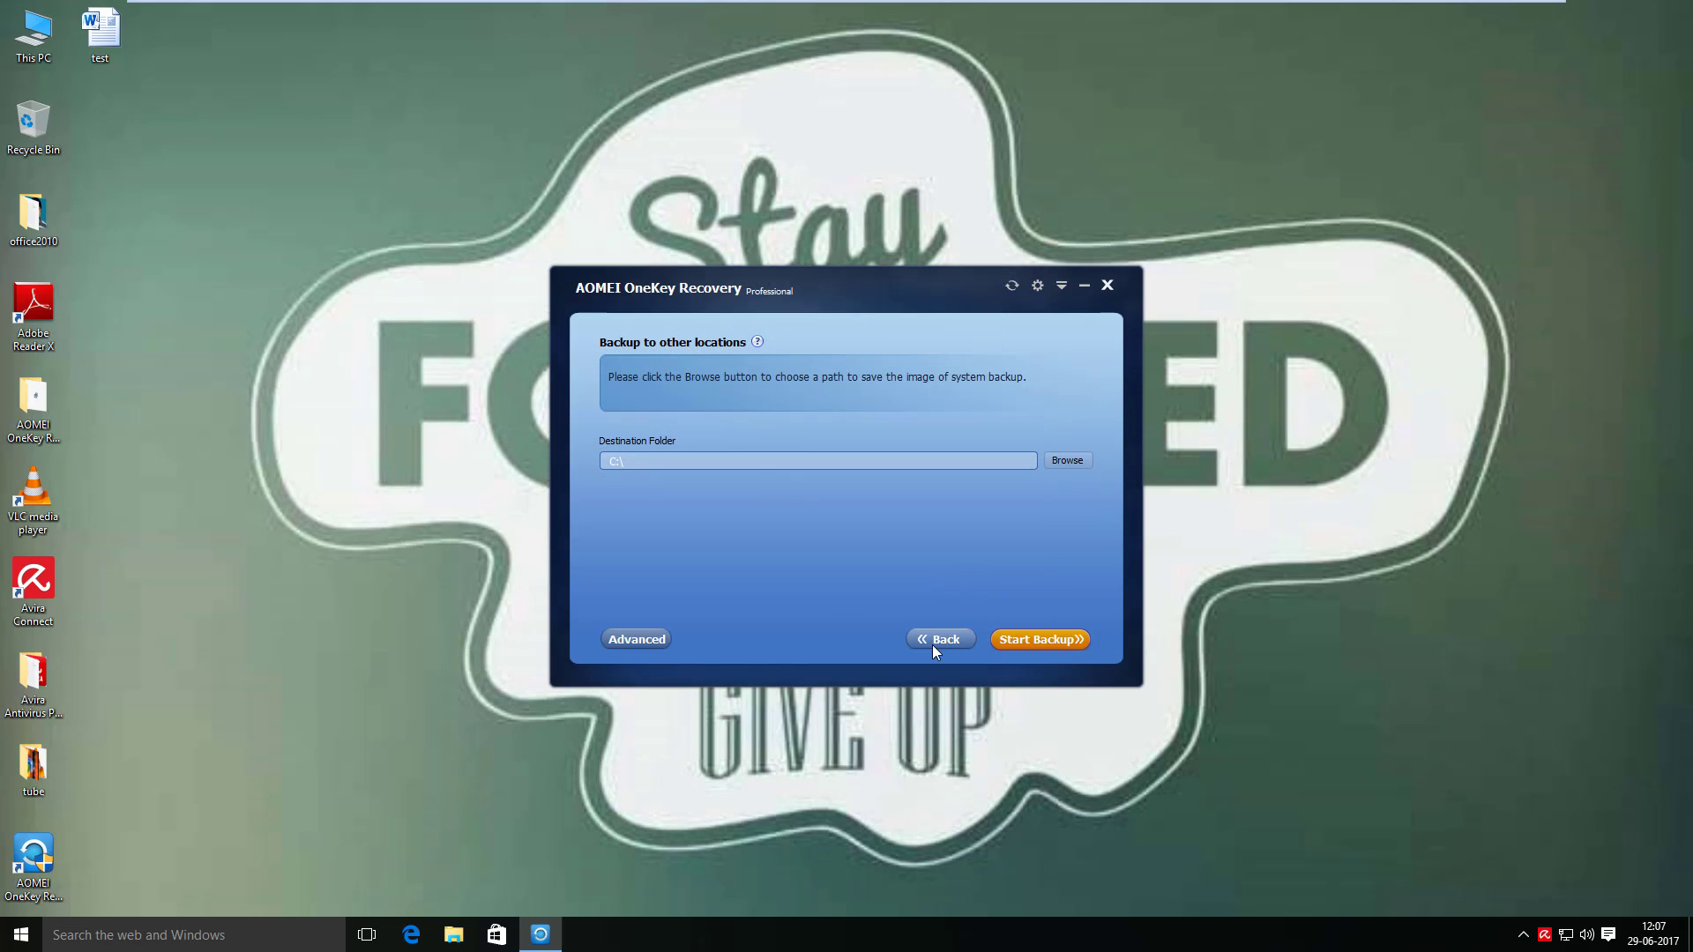
{"action": "left_click", "coordinate": [933, 642]}
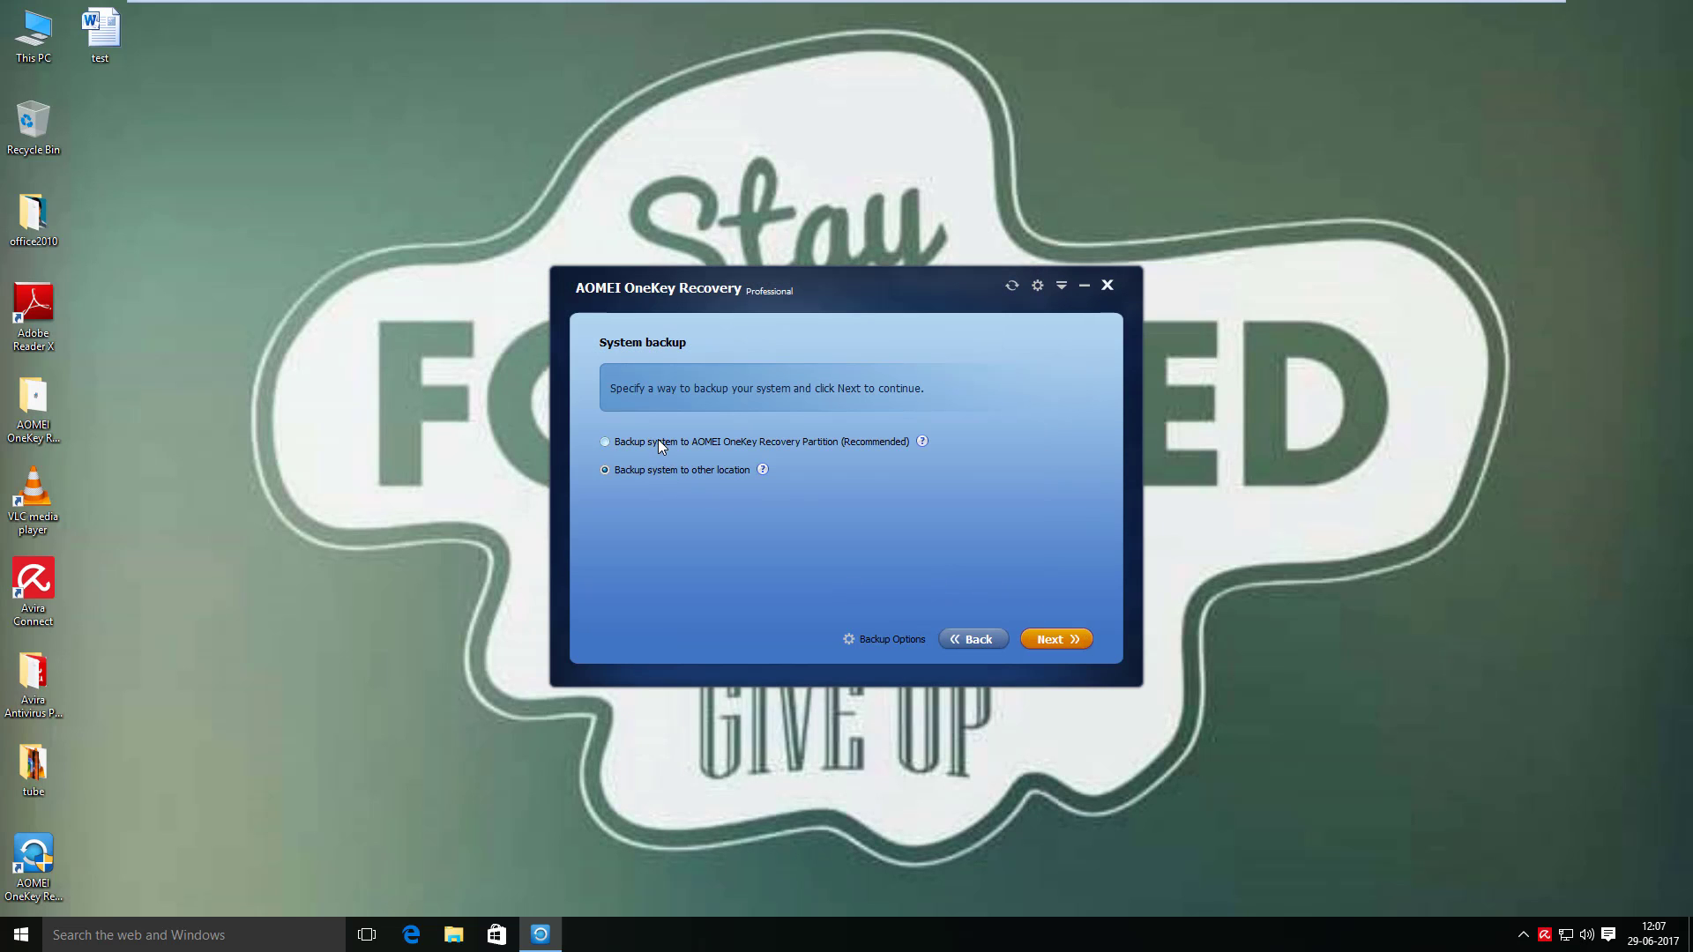
- Review the System Backup file name and C:\ destination, then switch to backing up to the recovery partition
{"action": "left_click", "coordinate": [1030, 631]}
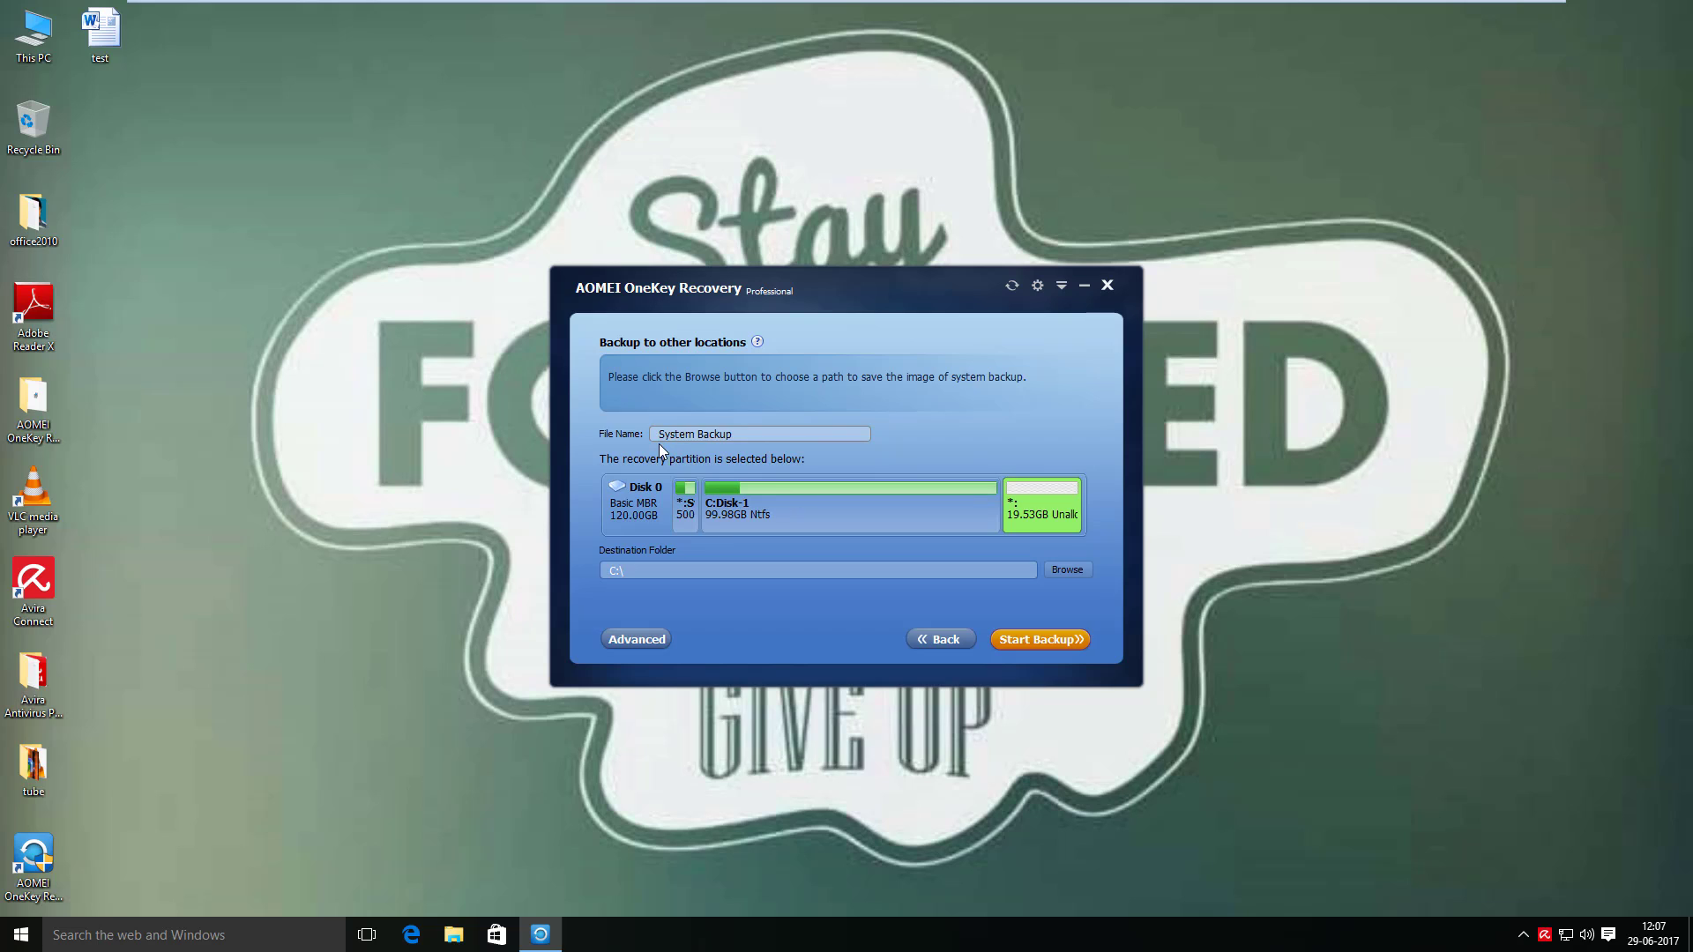
{"action": "left_click_drag", "start_coordinate": [698, 434], "coordinate": [647, 432]}
{"action": "left_click_drag", "start_coordinate": [756, 439], "coordinate": [648, 439]}
{"action": "left_click", "coordinate": [1051, 570]}
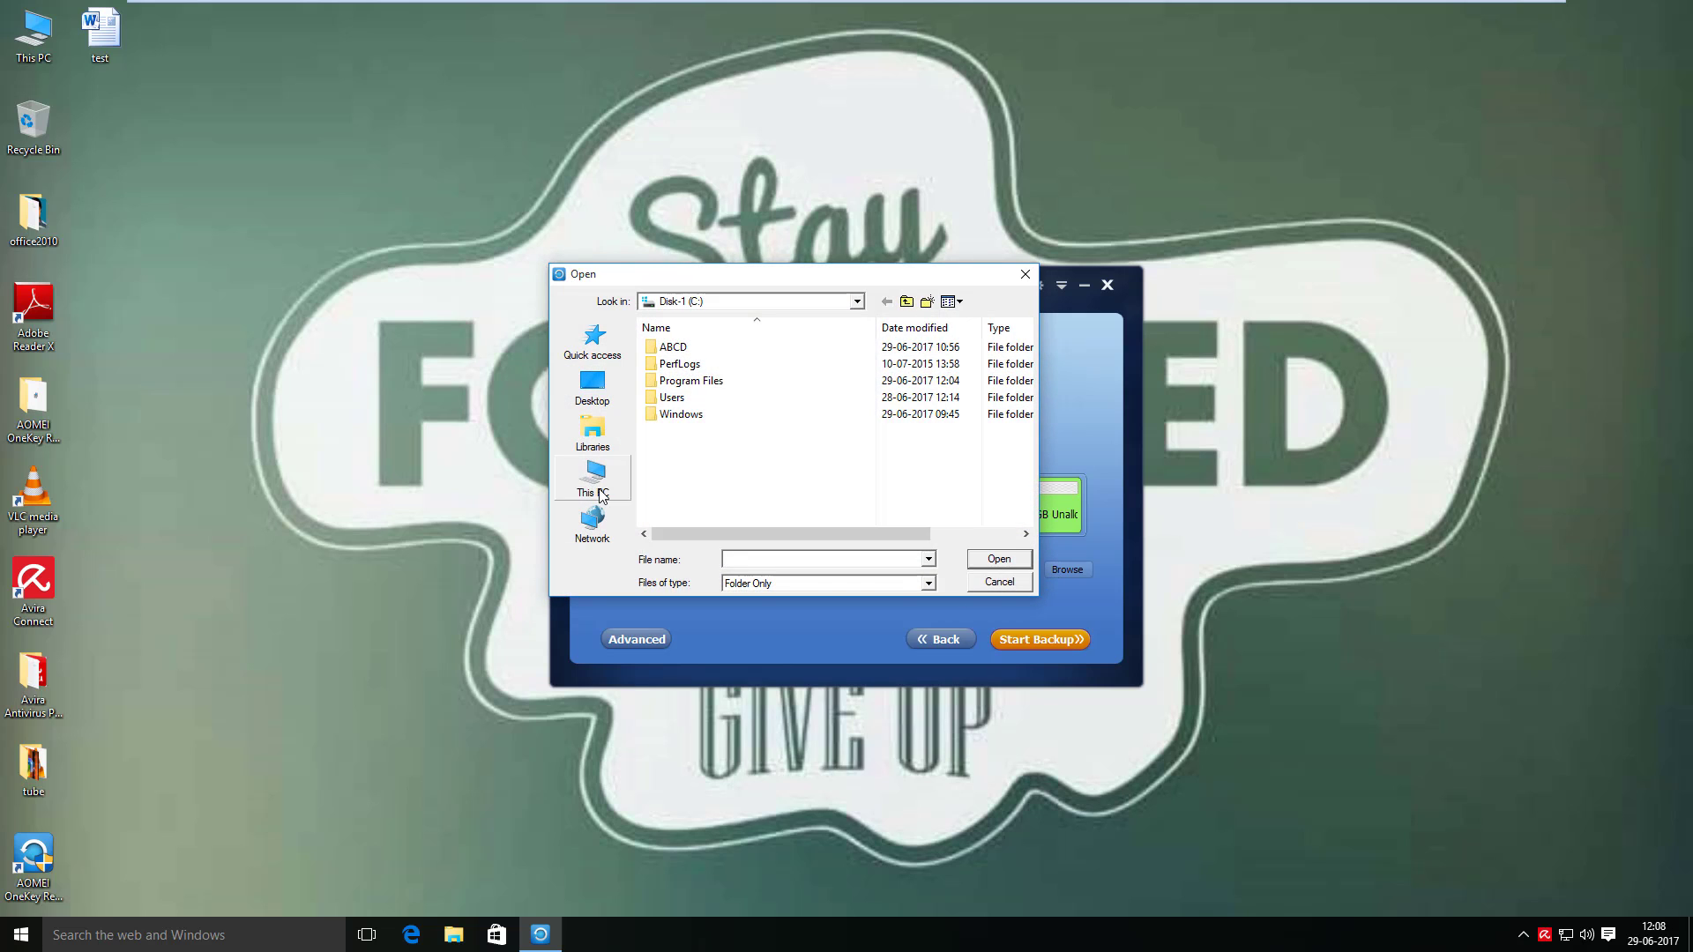
{"action": "left_click", "coordinate": [596, 481]}
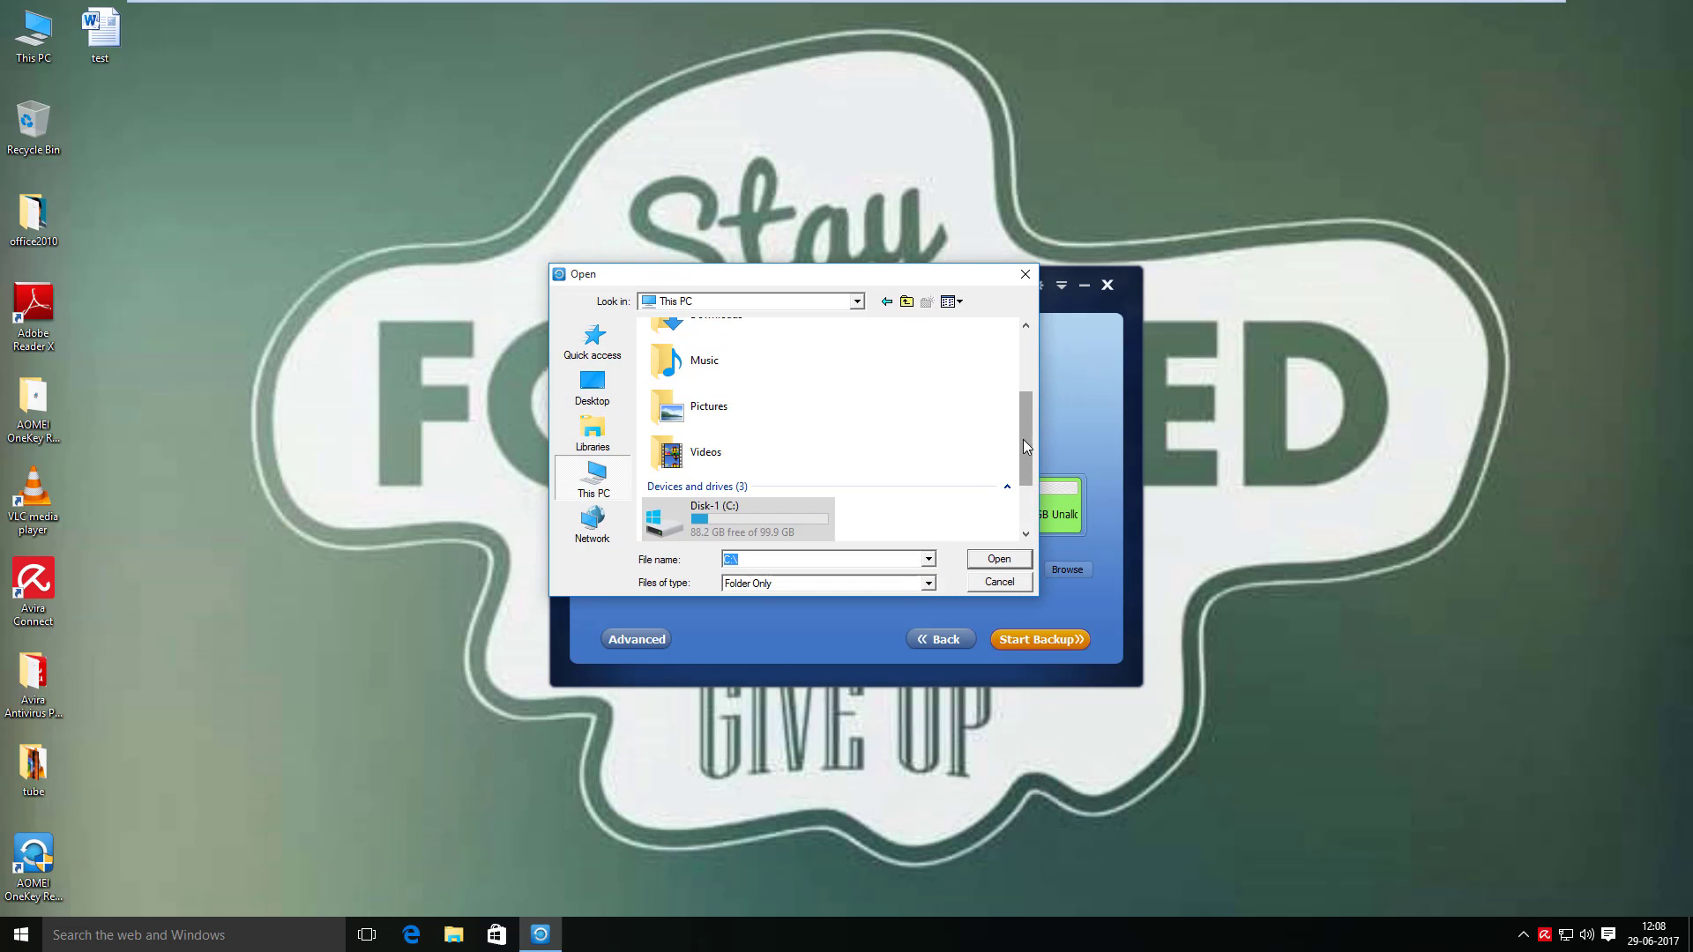
{"action": "scroll", "coordinate": [1023, 439], "scroll_direction": "down", "scroll_amount": 2}
{"action": "left_click", "coordinate": [1005, 583]}
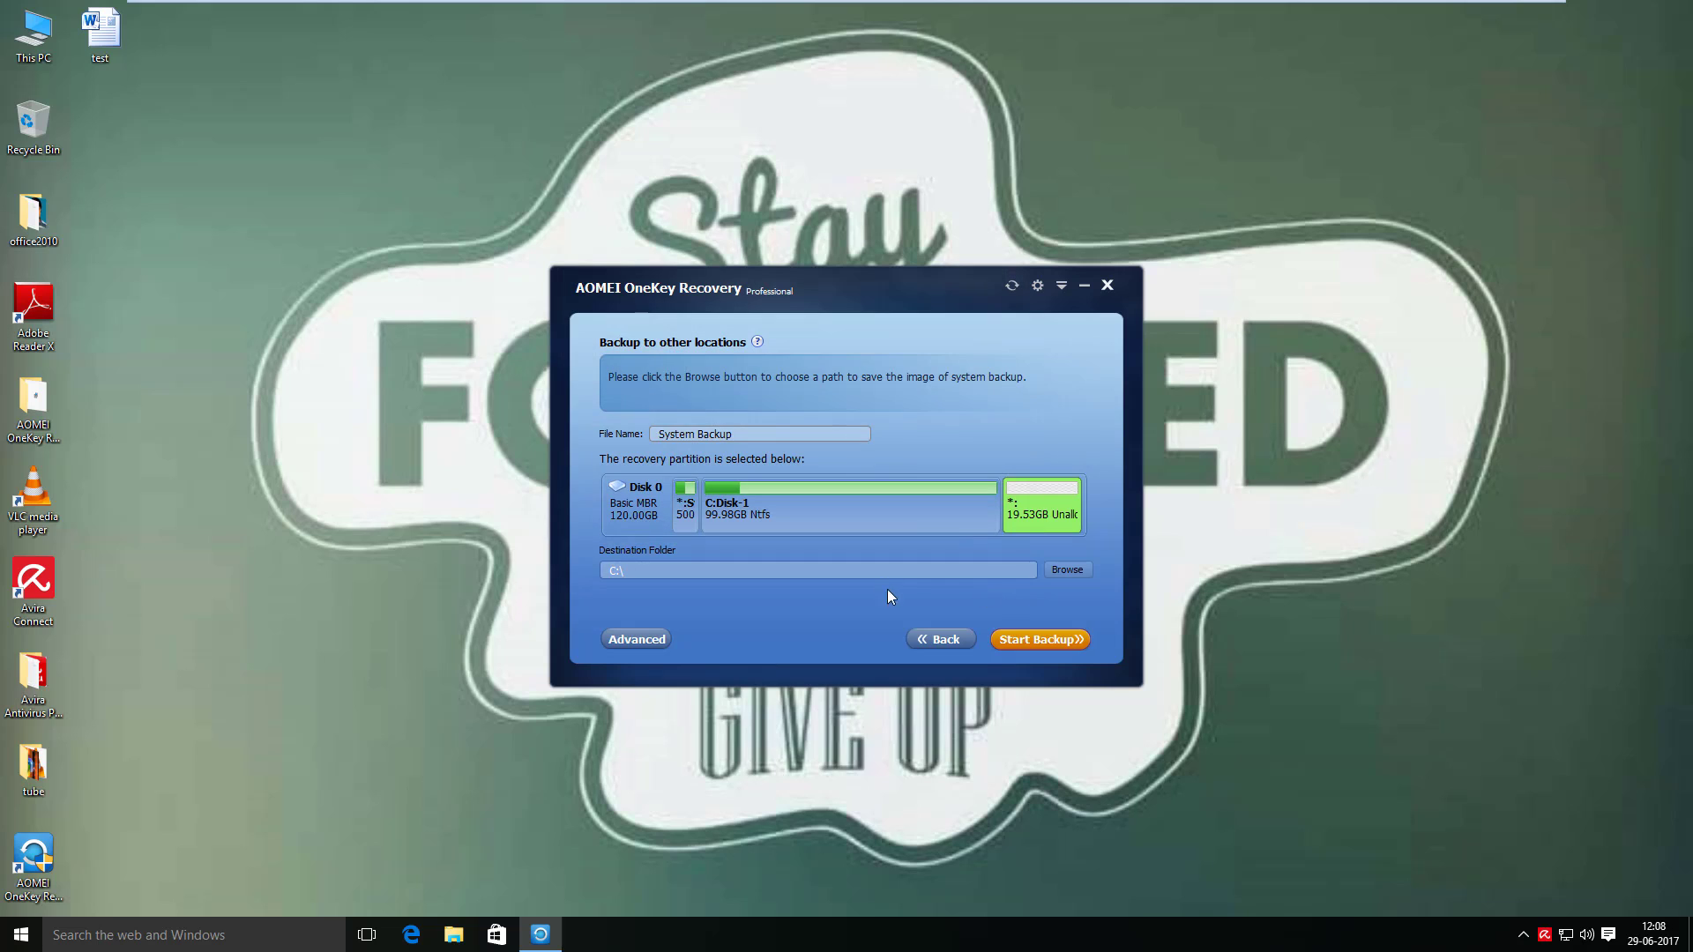
{"action": "left_click", "coordinate": [926, 642]}
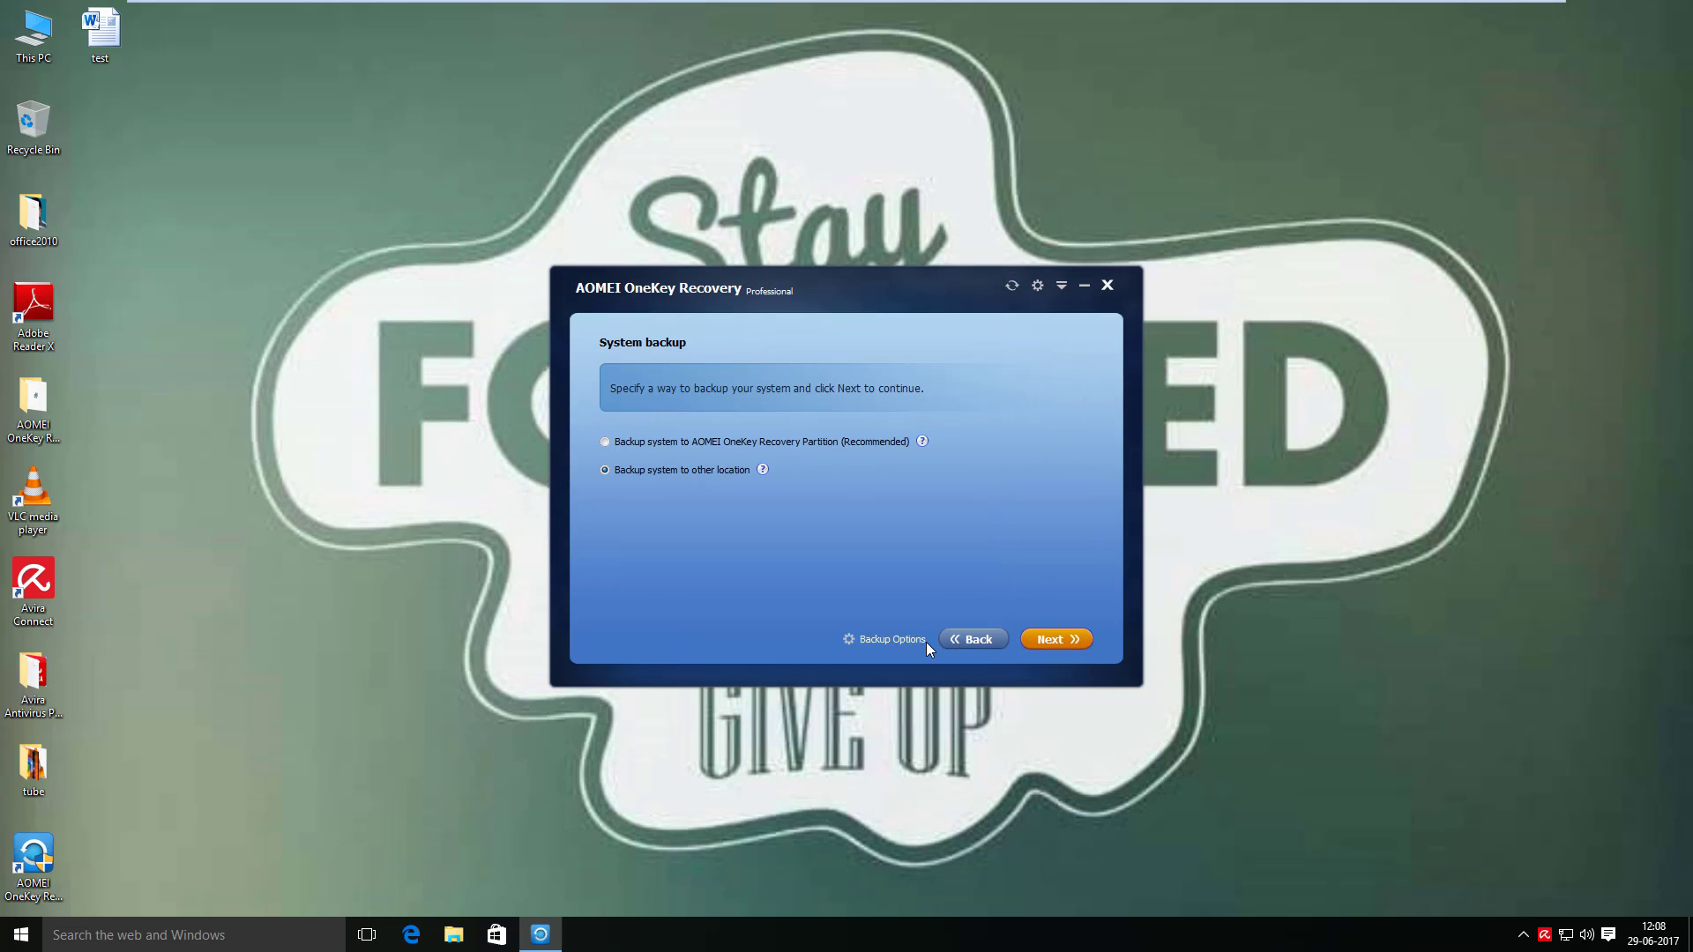
{"action": "left_click", "coordinate": [604, 441]}
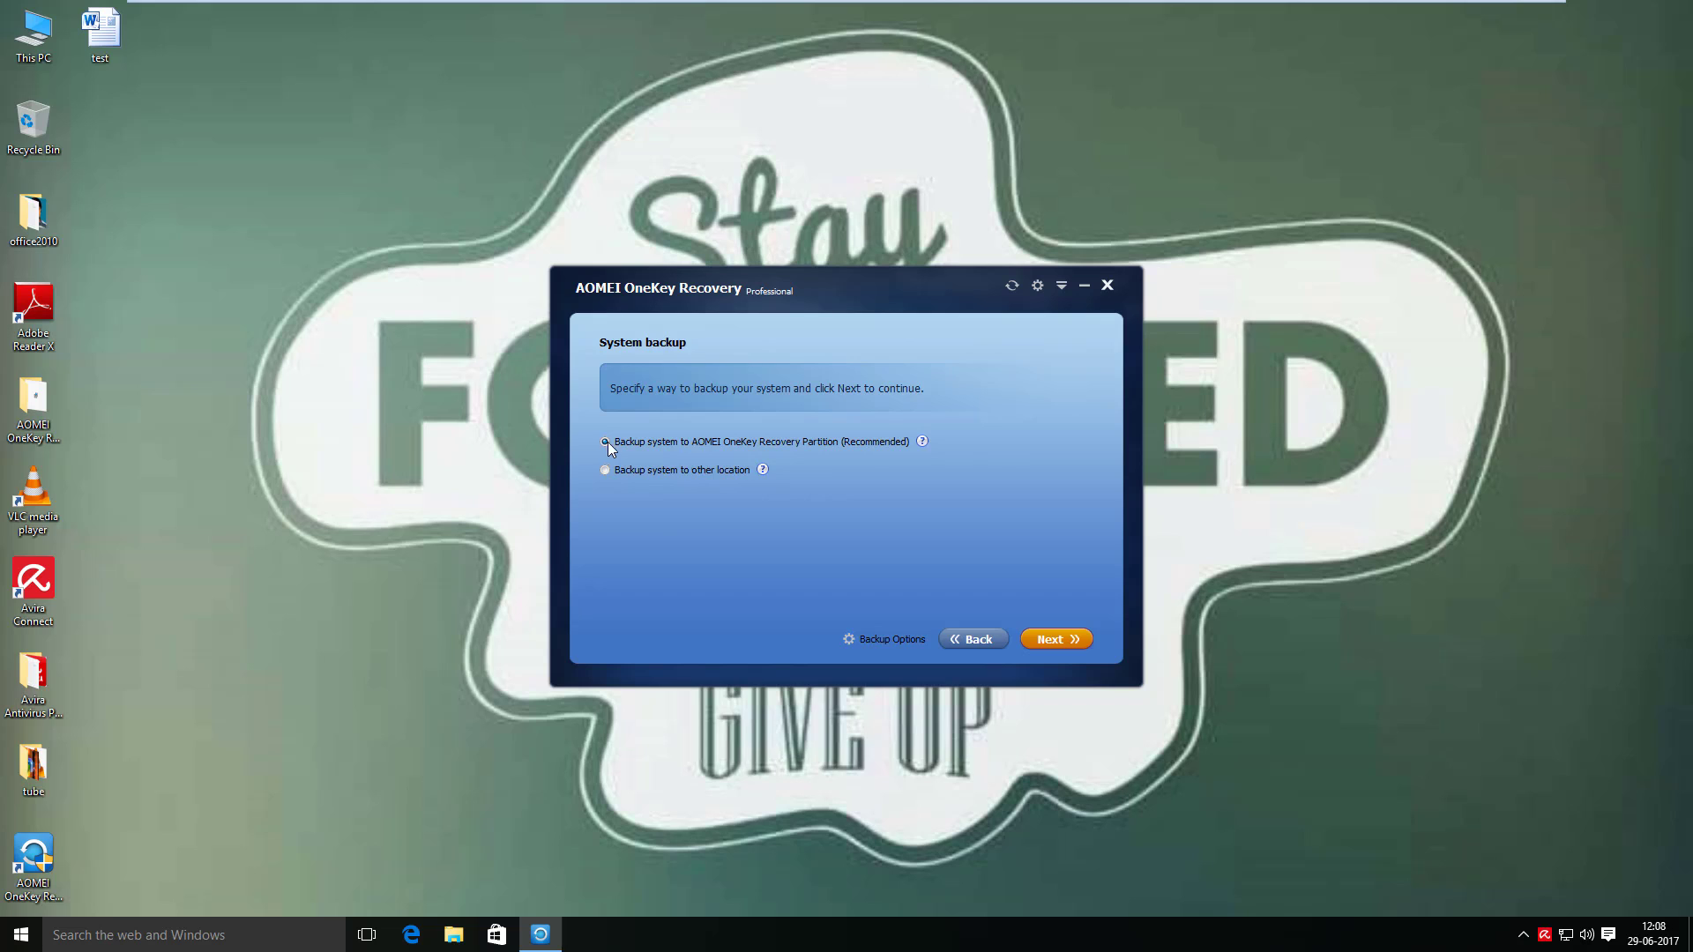
{"action": "left_click", "coordinate": [1049, 641]}
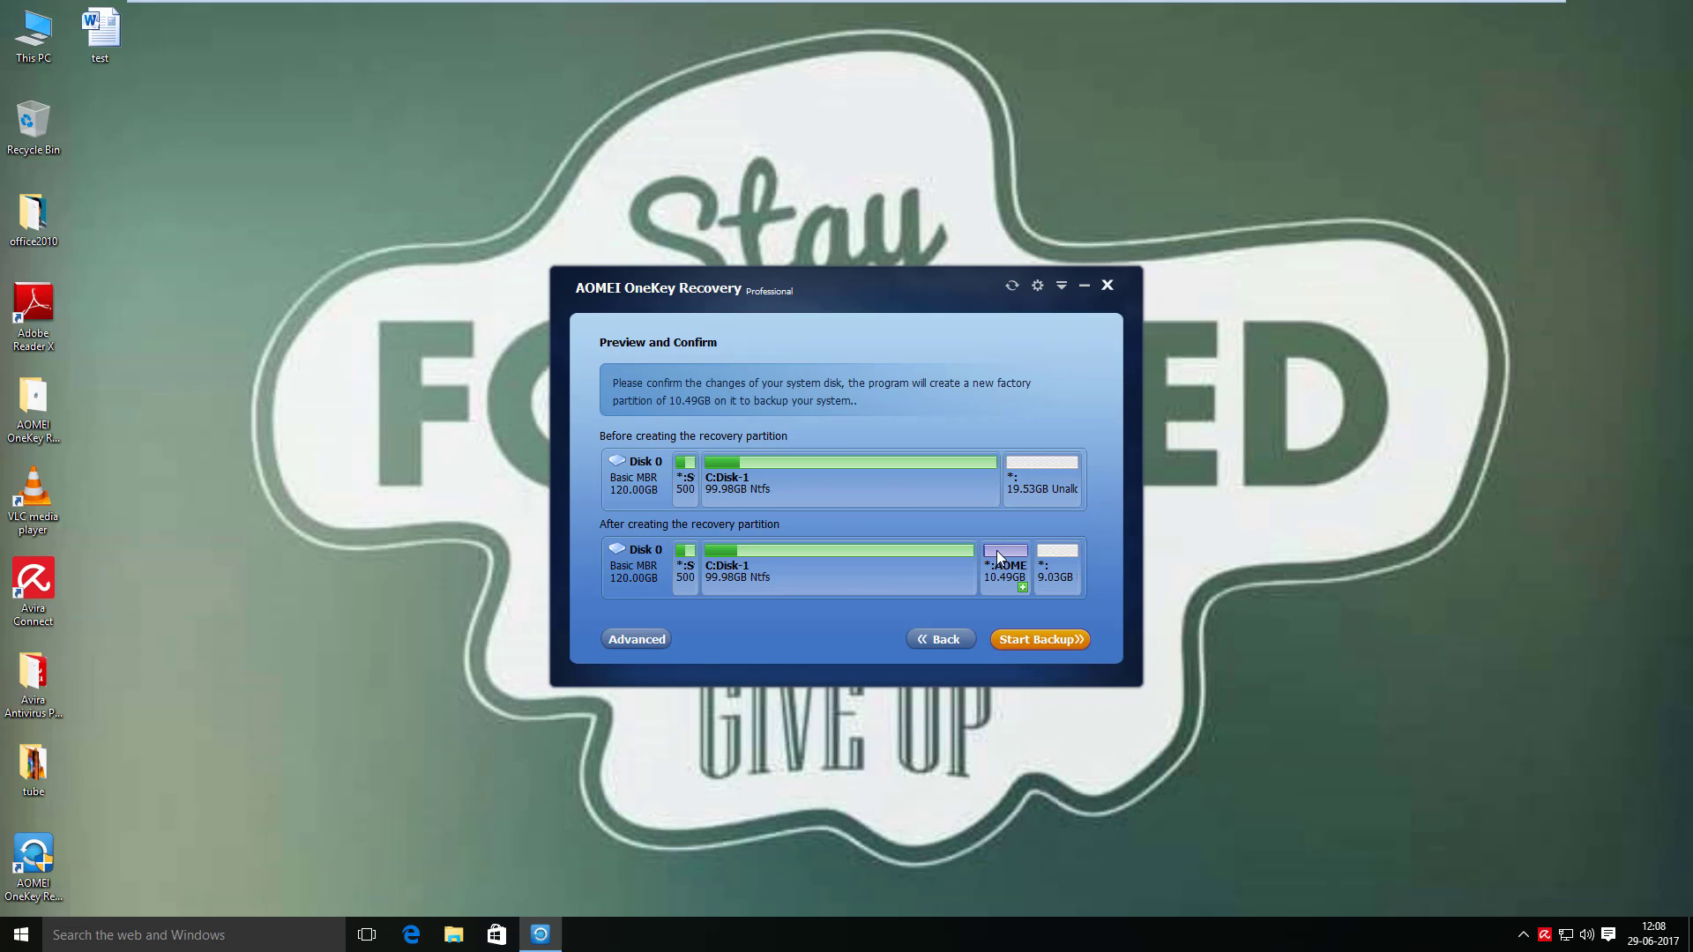
- Run the system backup to the recovery partition, turn off future completion prompts, and finish
{"action": "mouse_move", "coordinate": [991, 568]}
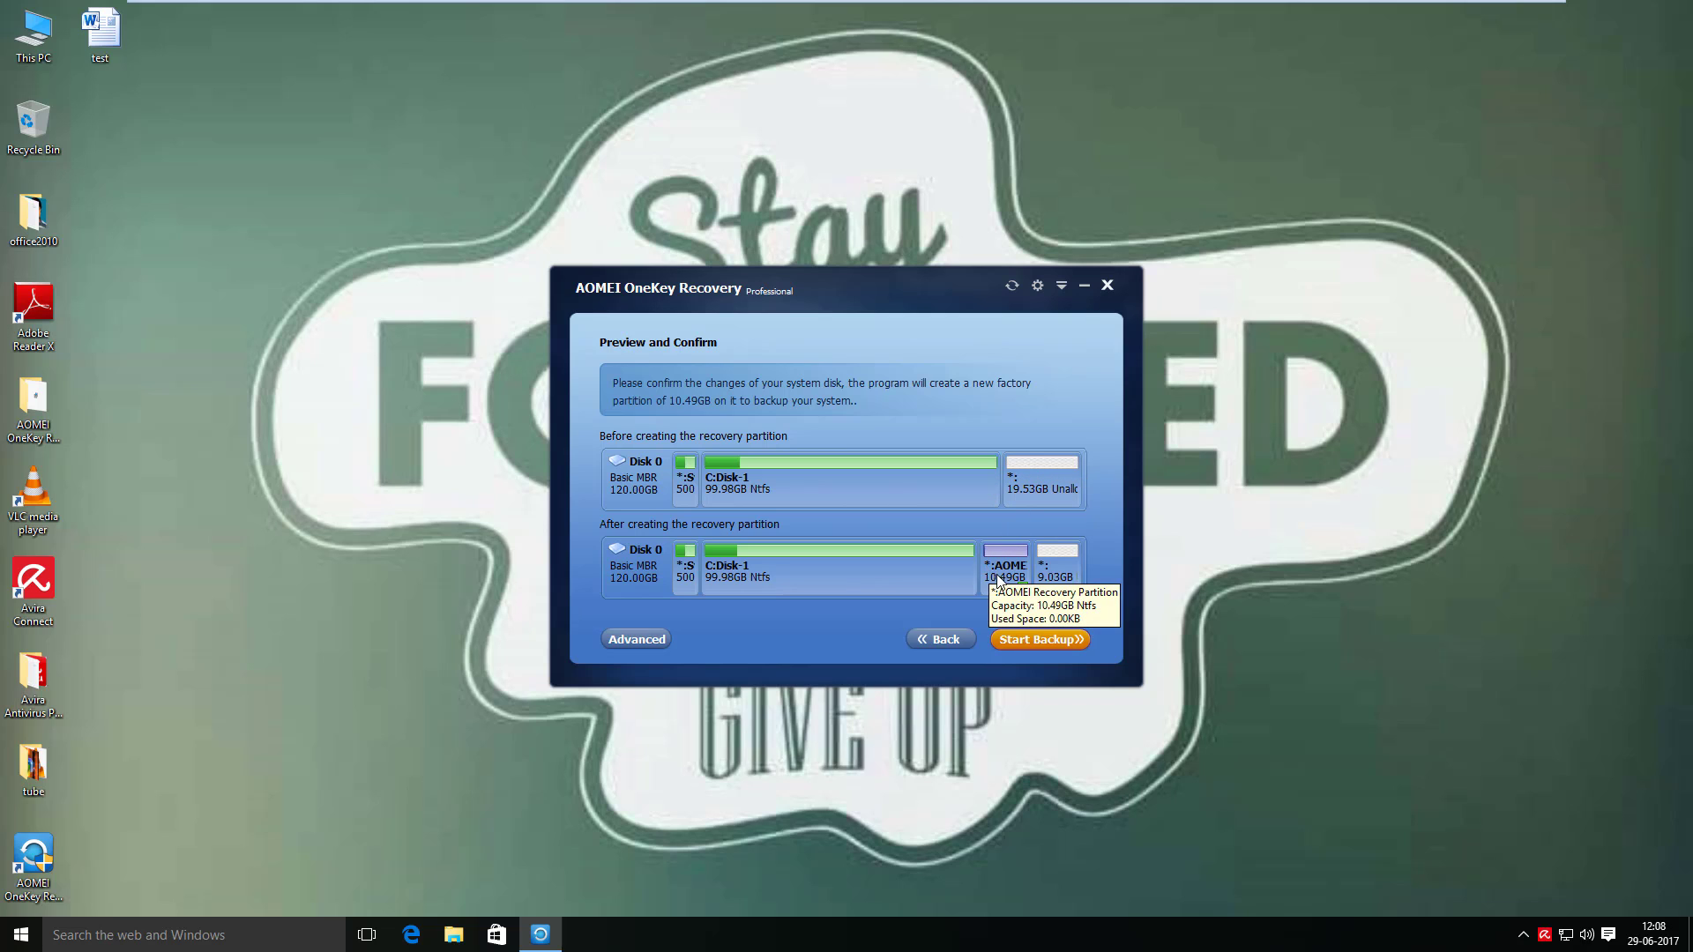
{"action": "left_click", "coordinate": [1029, 639]}
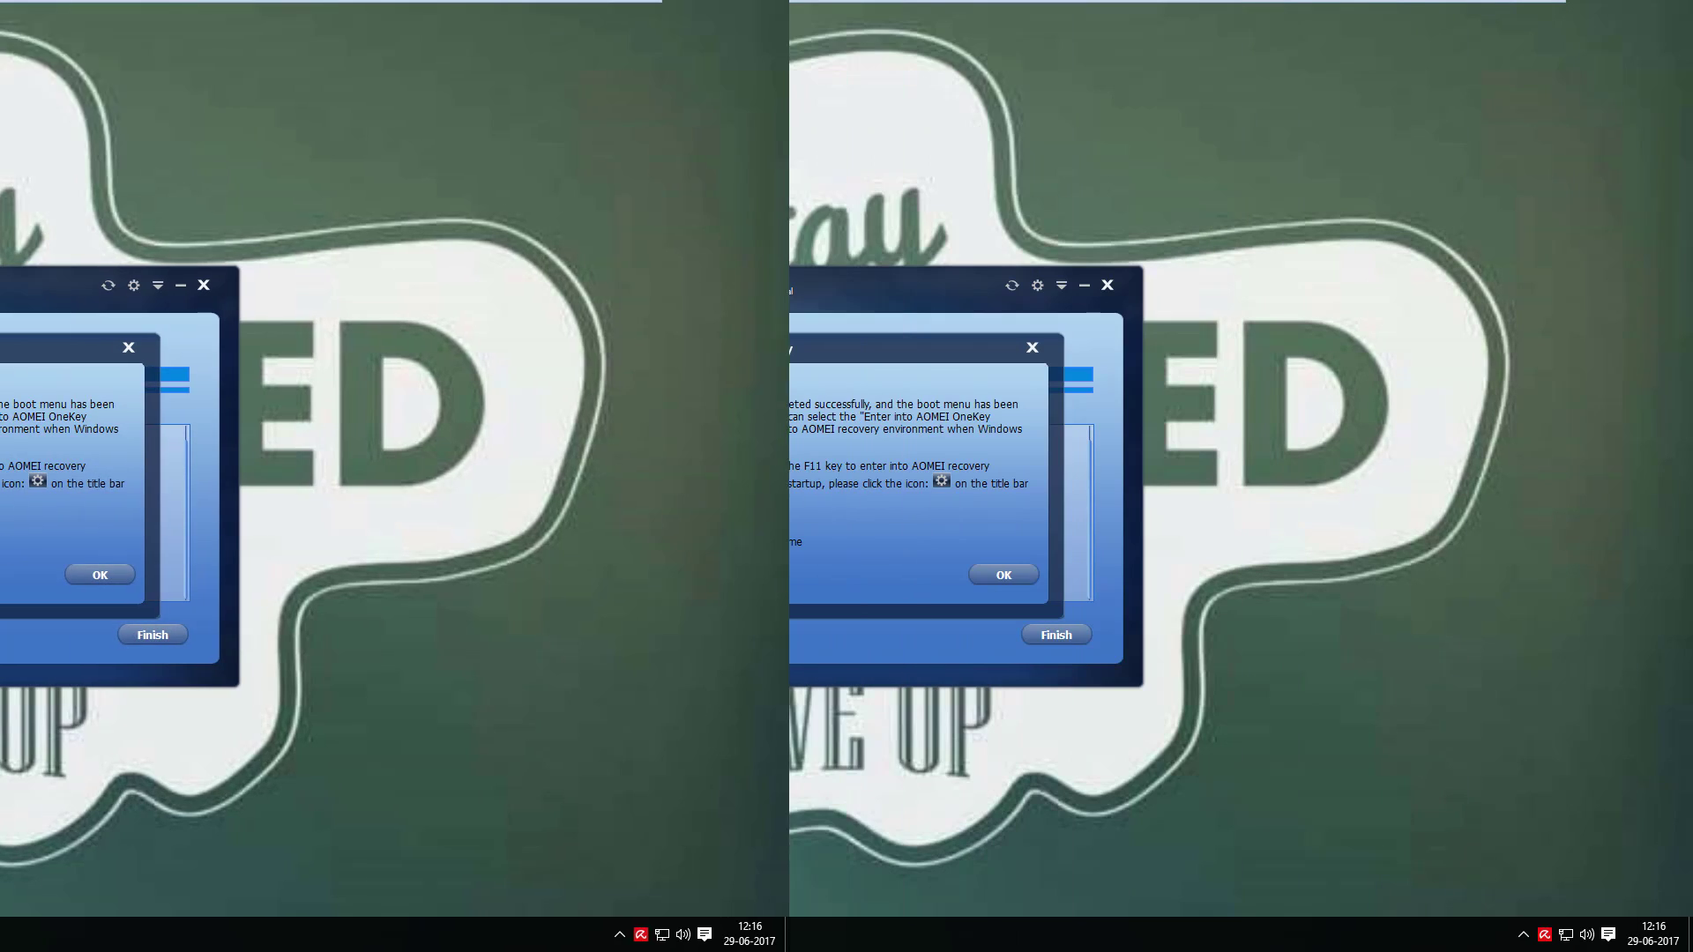
{"action": "left_click", "coordinate": [658, 542]}
{"action": "left_click", "coordinate": [986, 574]}
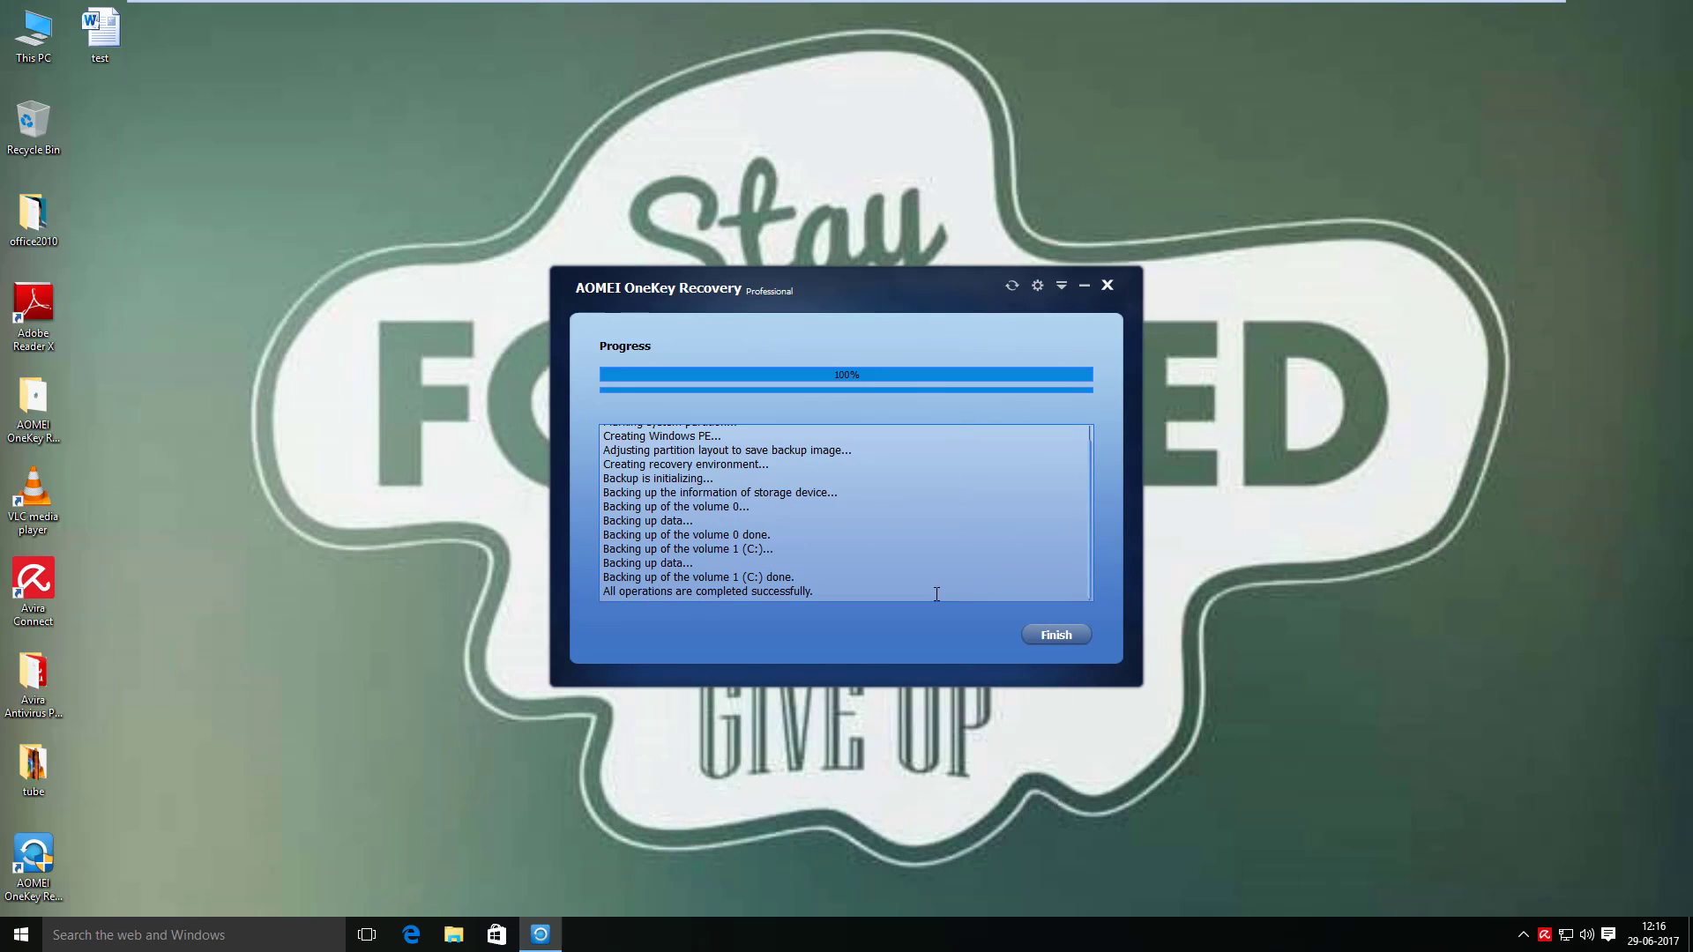
{"action": "left_click", "coordinate": [1048, 635]}
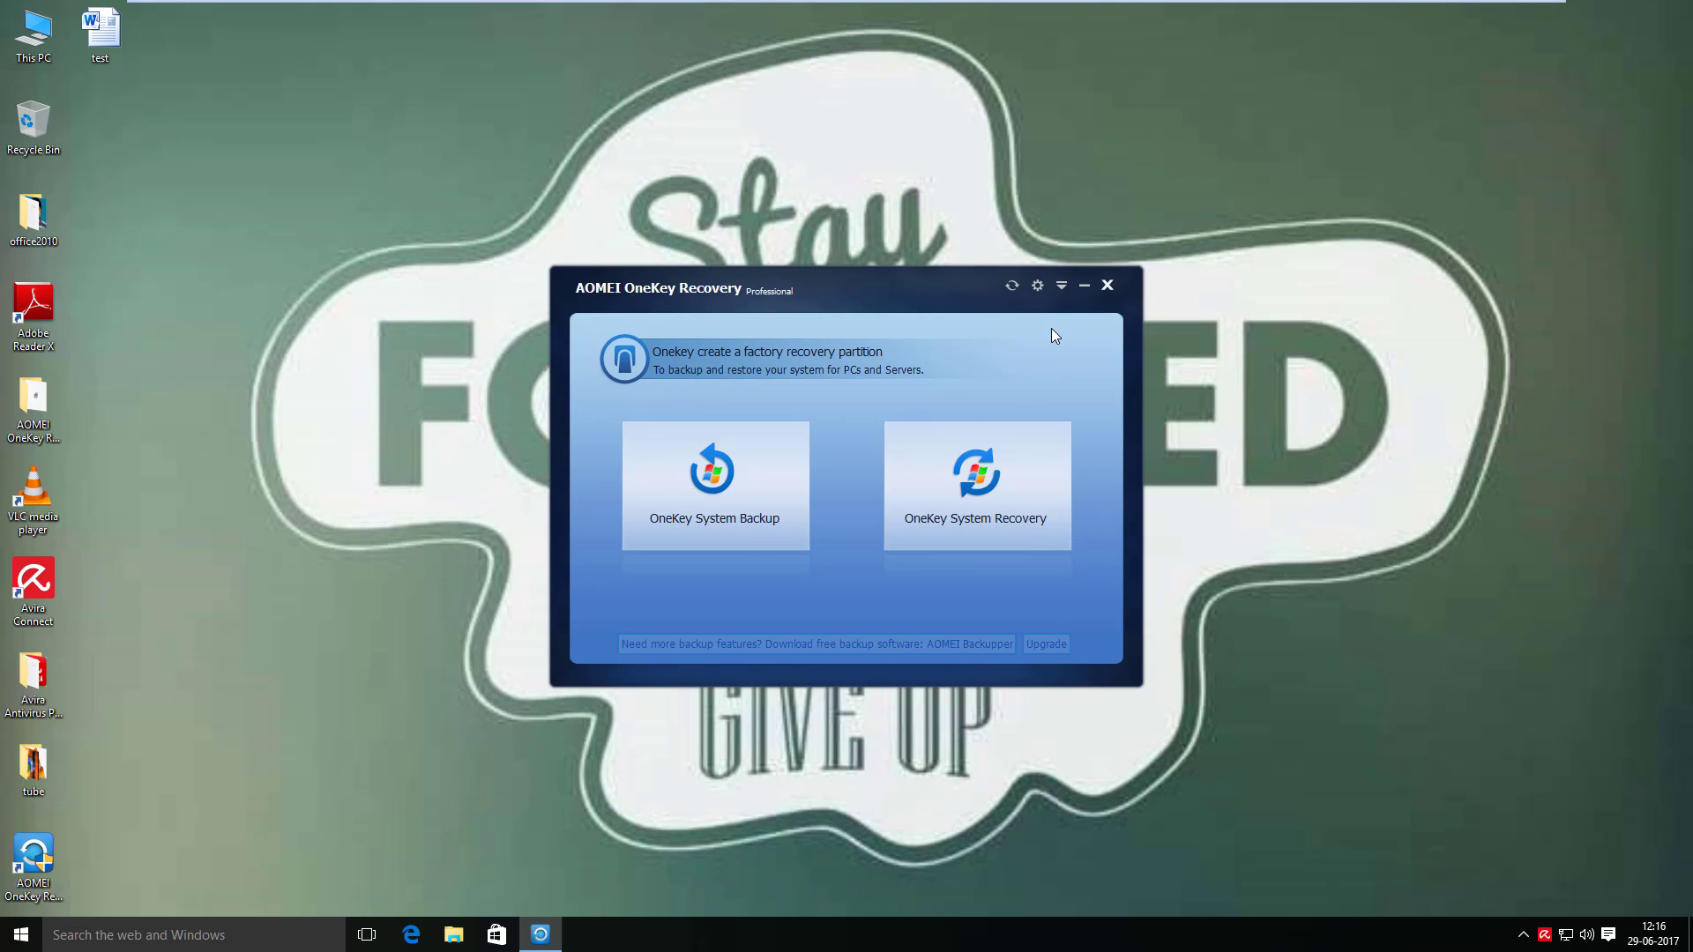
{"action": "left_click", "coordinate": [1039, 287]}
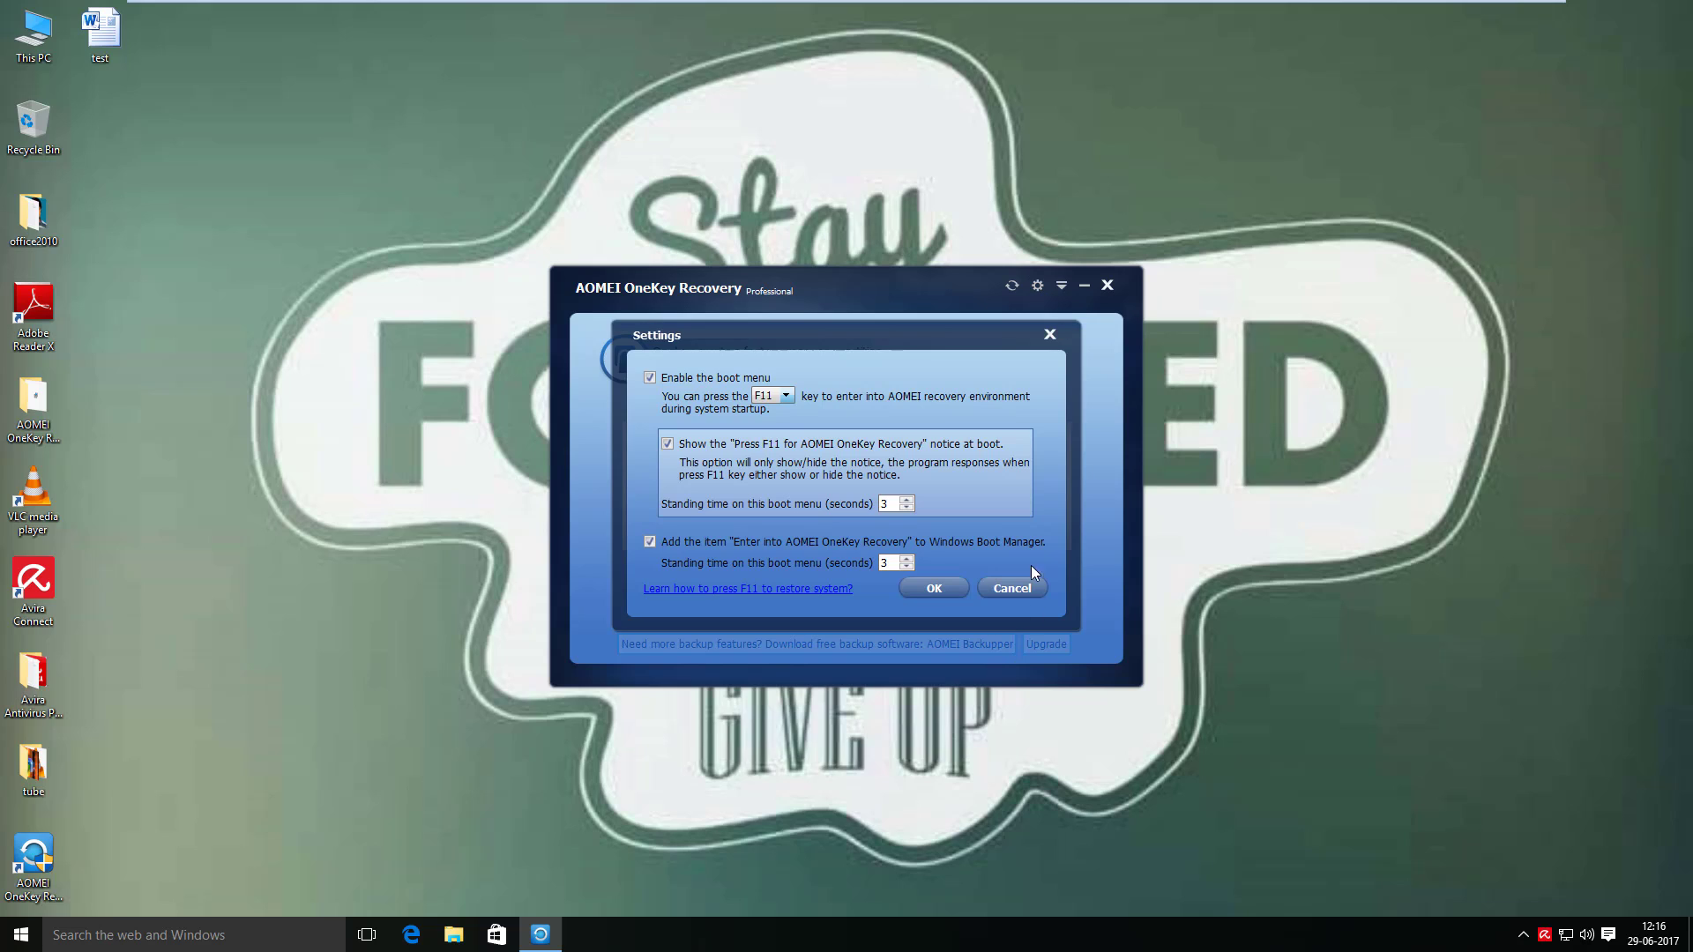
{"action": "left_click", "coordinate": [784, 396]}
{"action": "left_click", "coordinate": [773, 424]}
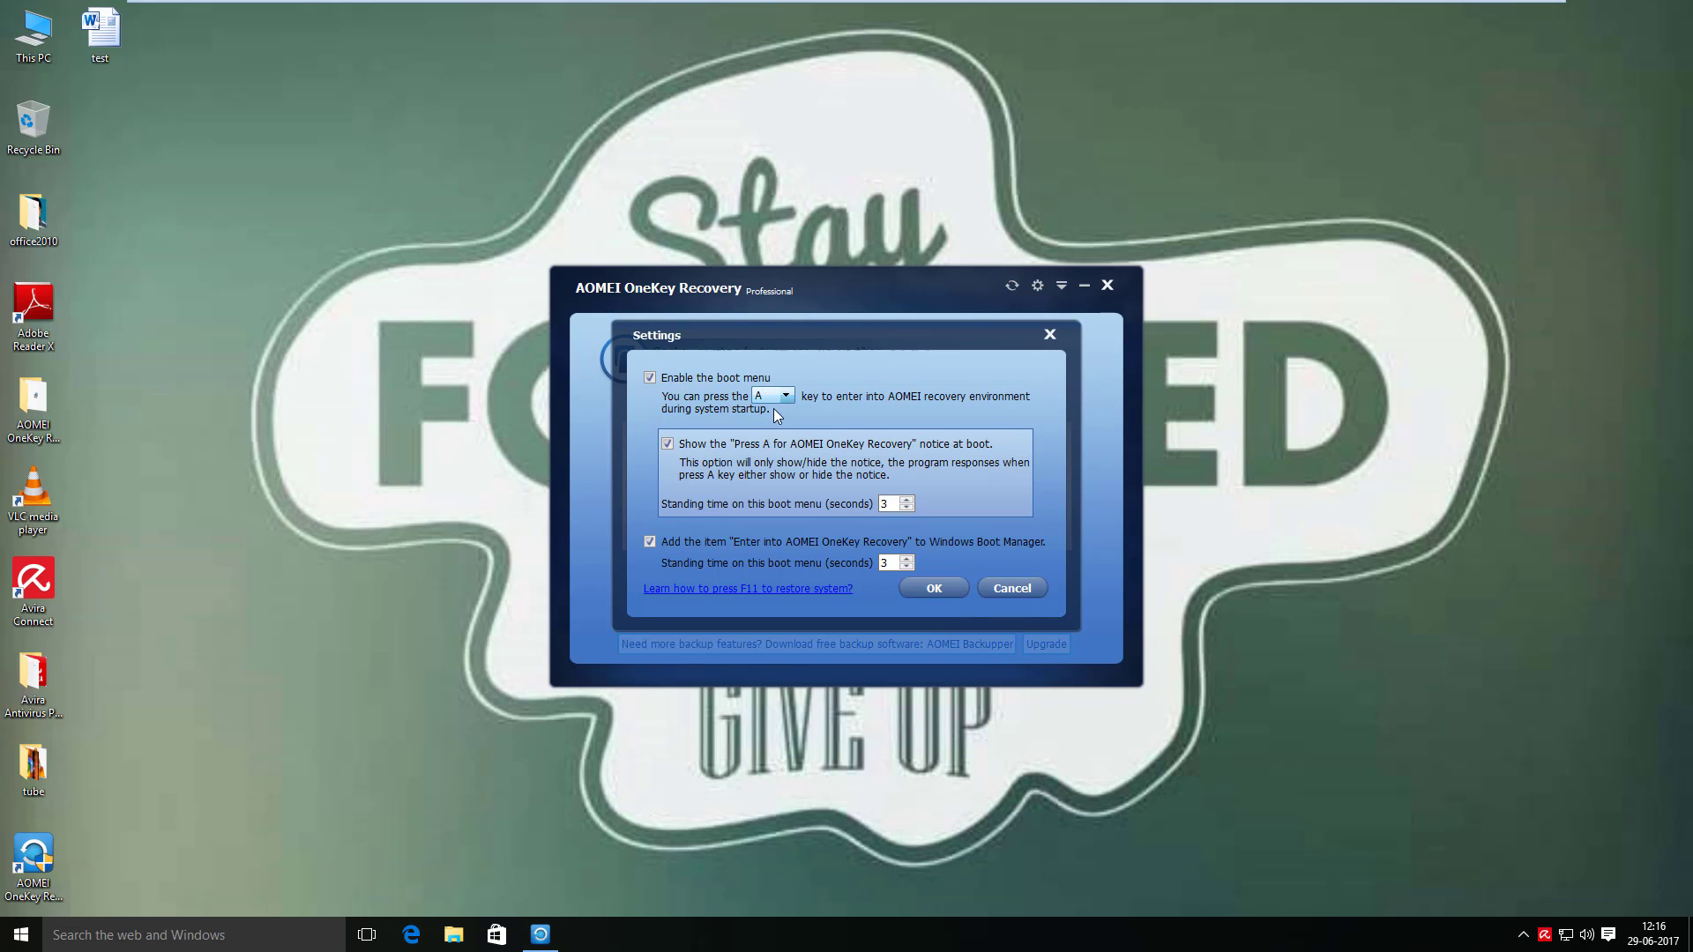
{"action": "left_click", "coordinate": [784, 396]}
{"action": "left_click", "coordinate": [771, 409]}
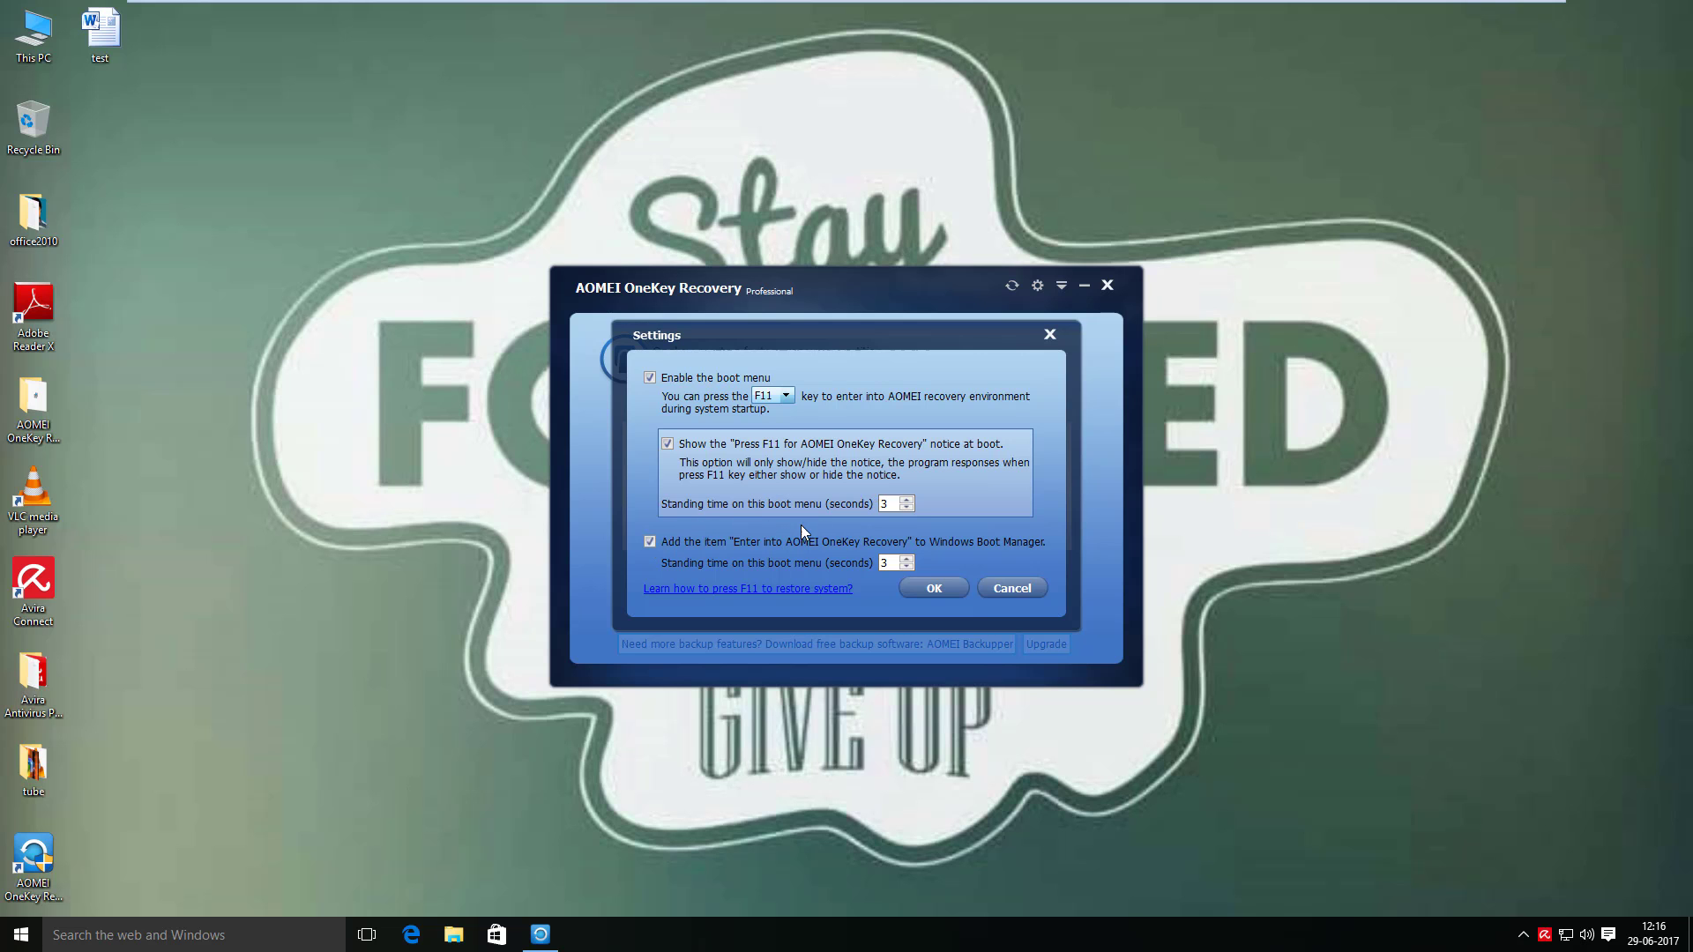
{"action": "left_click", "coordinate": [931, 589]}
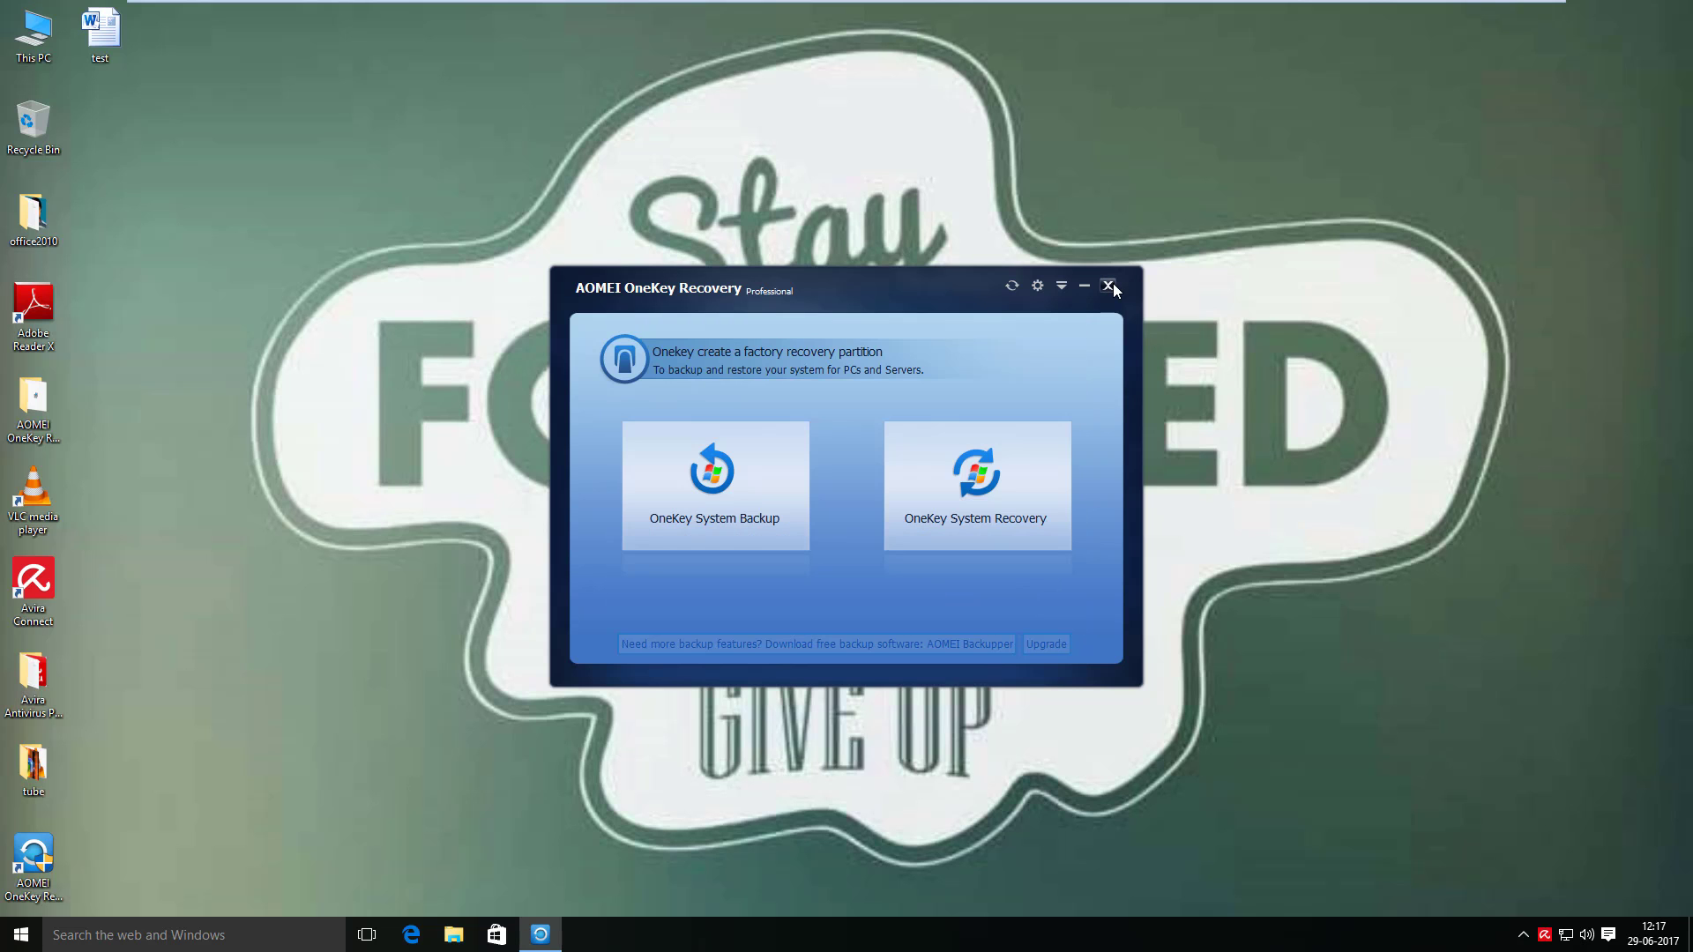
- Close AOMEI OneKey Recovery, open This PC, and go to the Downloads folder
{"action": "left_click", "coordinate": [1109, 285]}
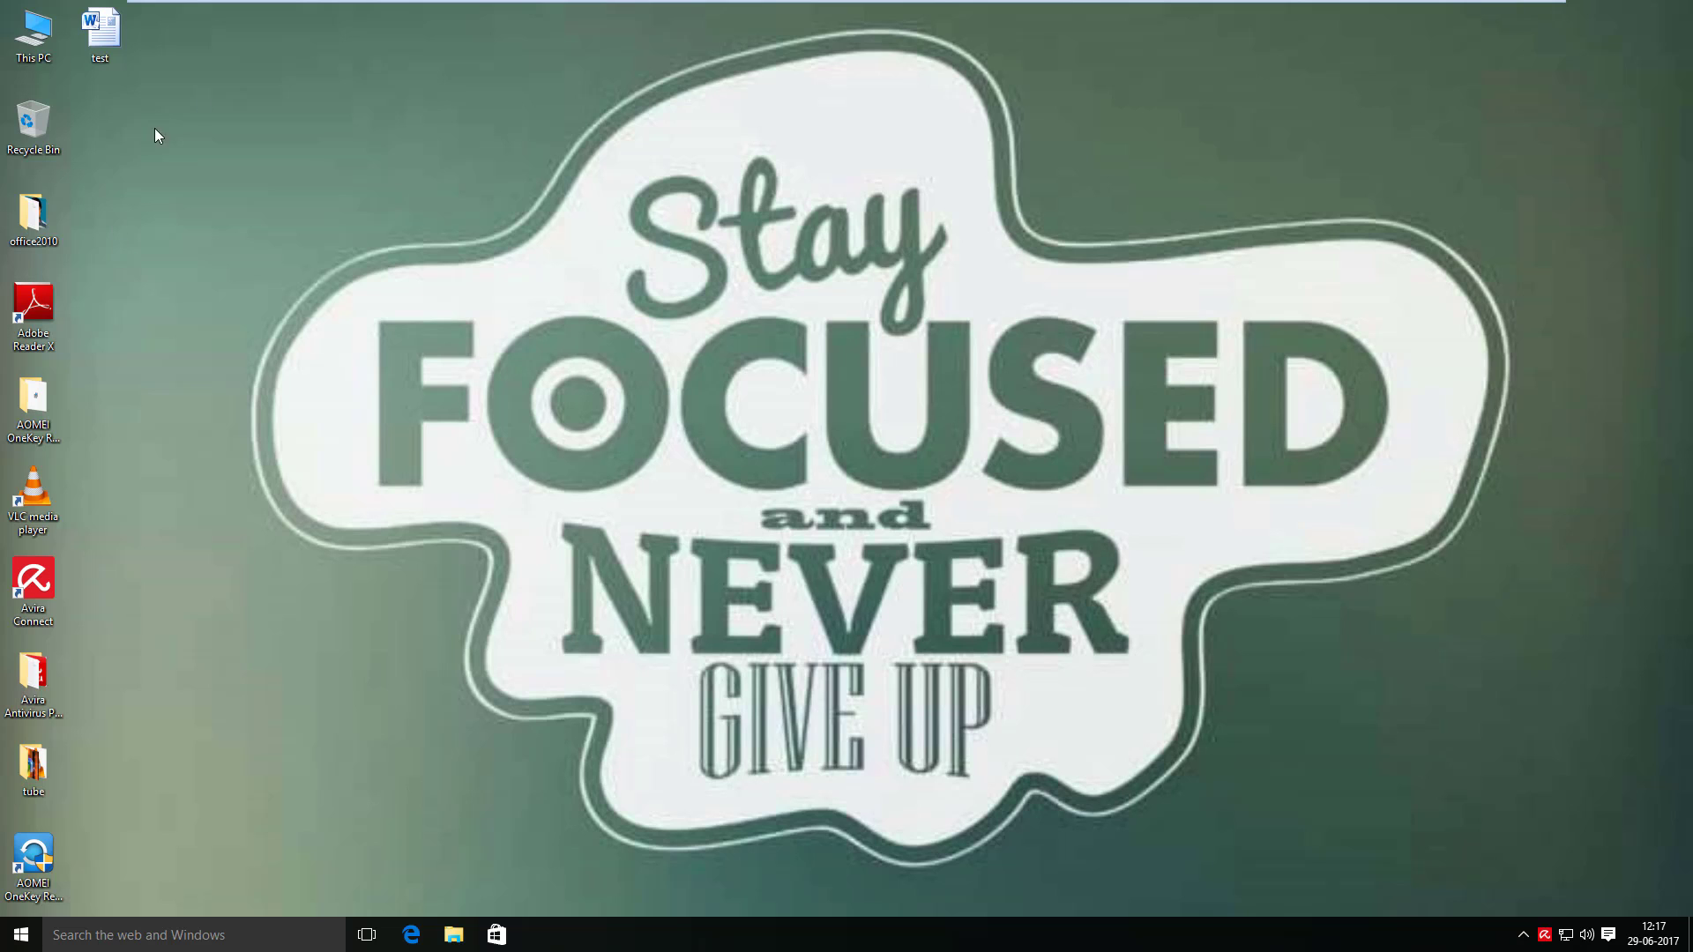
{"action": "left_click", "coordinate": [45, 27]}
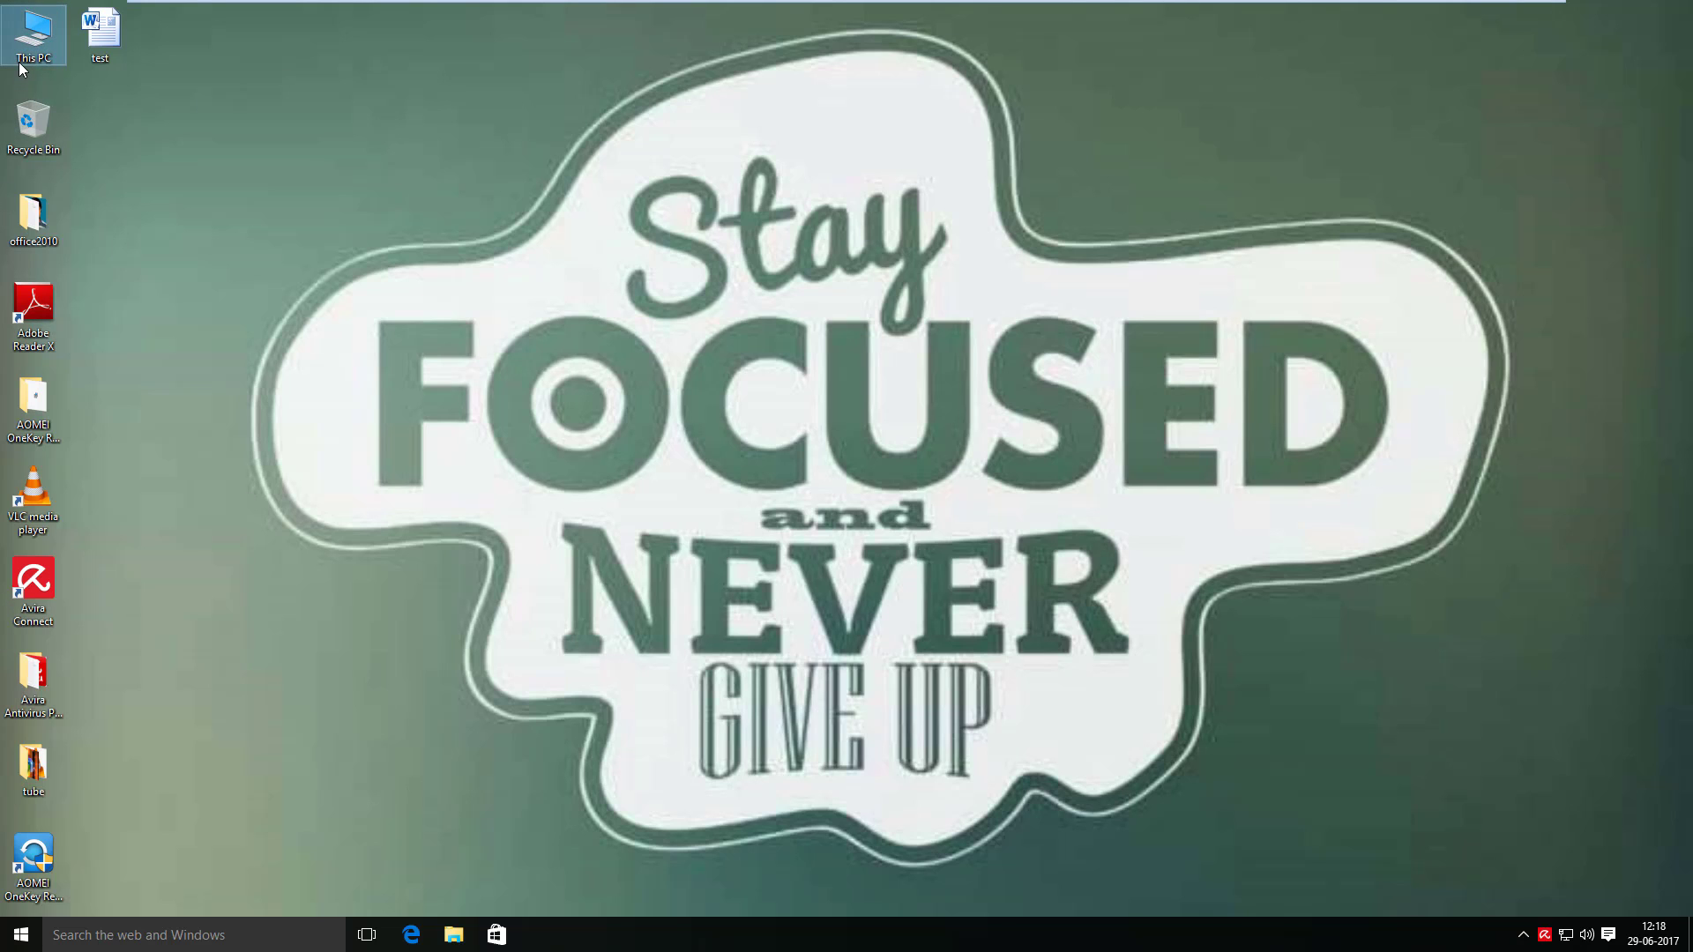
{"action": "double_click", "coordinate": [20, 62]}
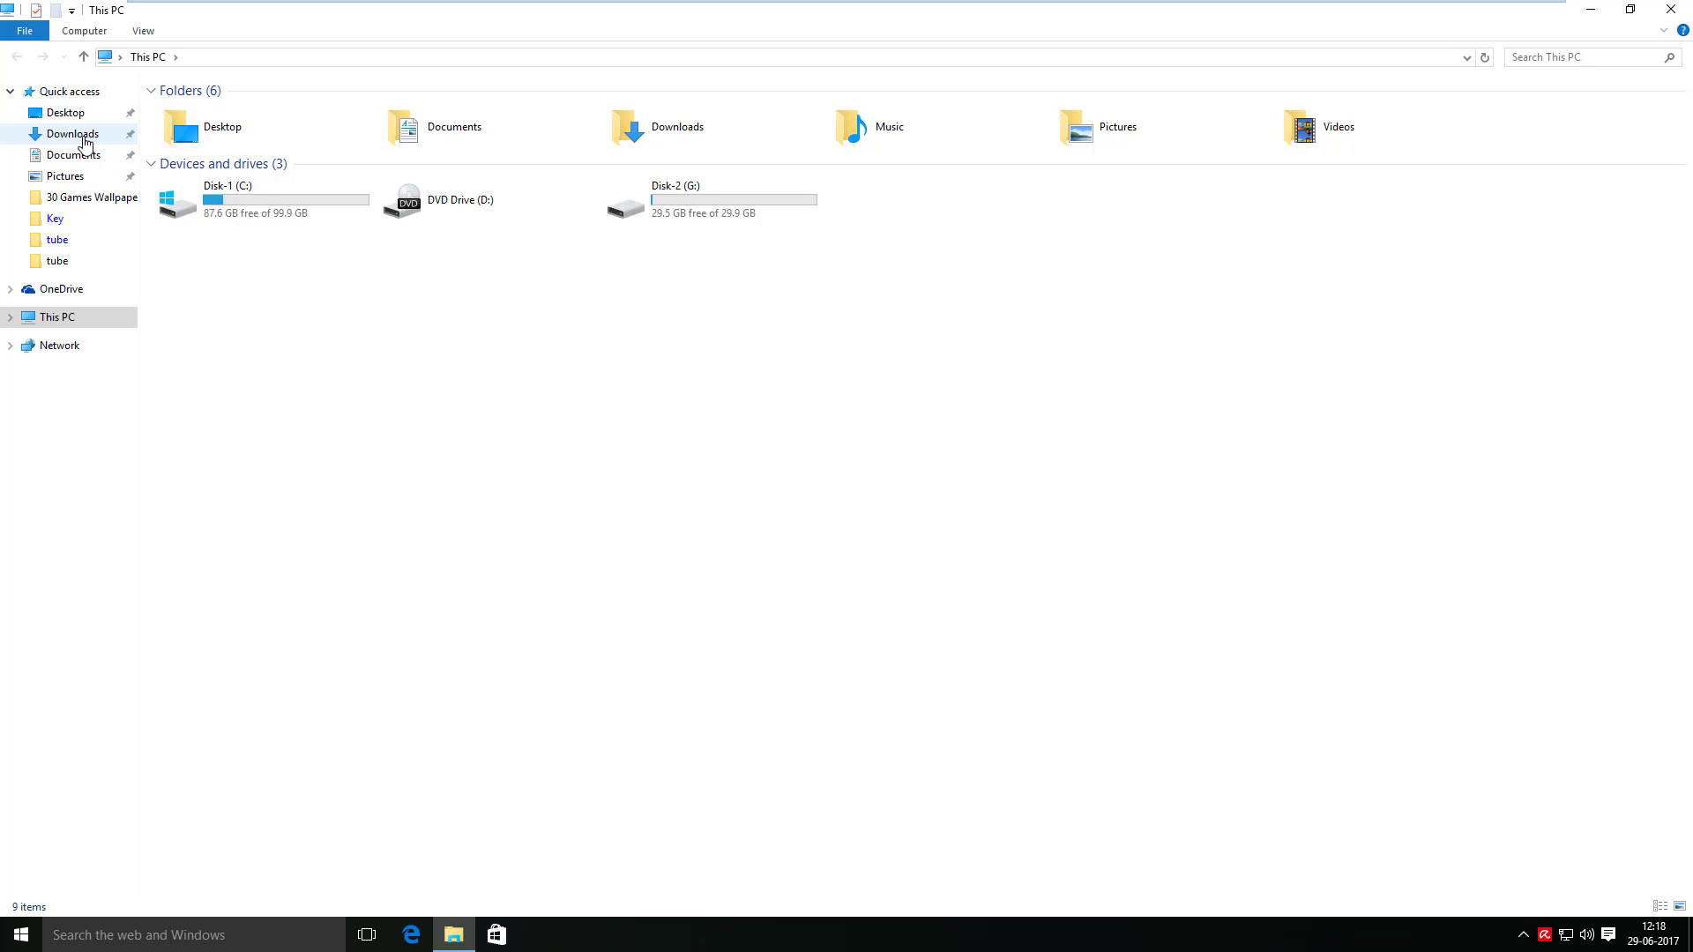
{"action": "left_click", "coordinate": [85, 141]}
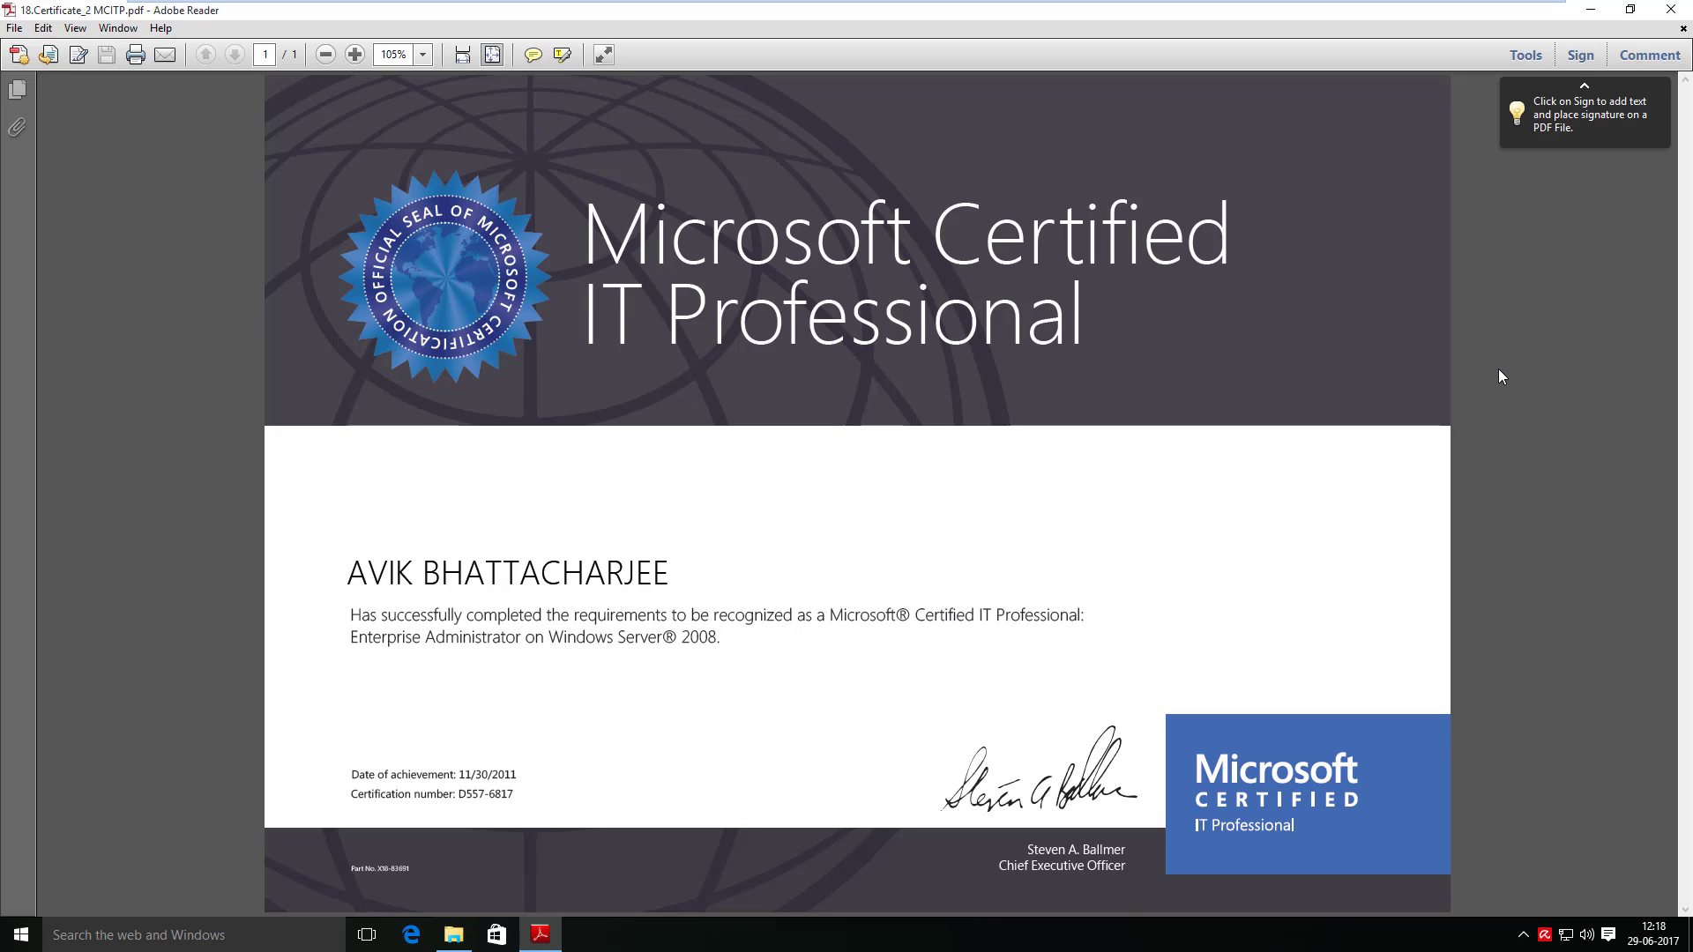
- Close the MCITP certificate, view and close 19.RHCE, then select and right-click both PDFs
{"action": "left_click", "coordinate": [1671, 9]}
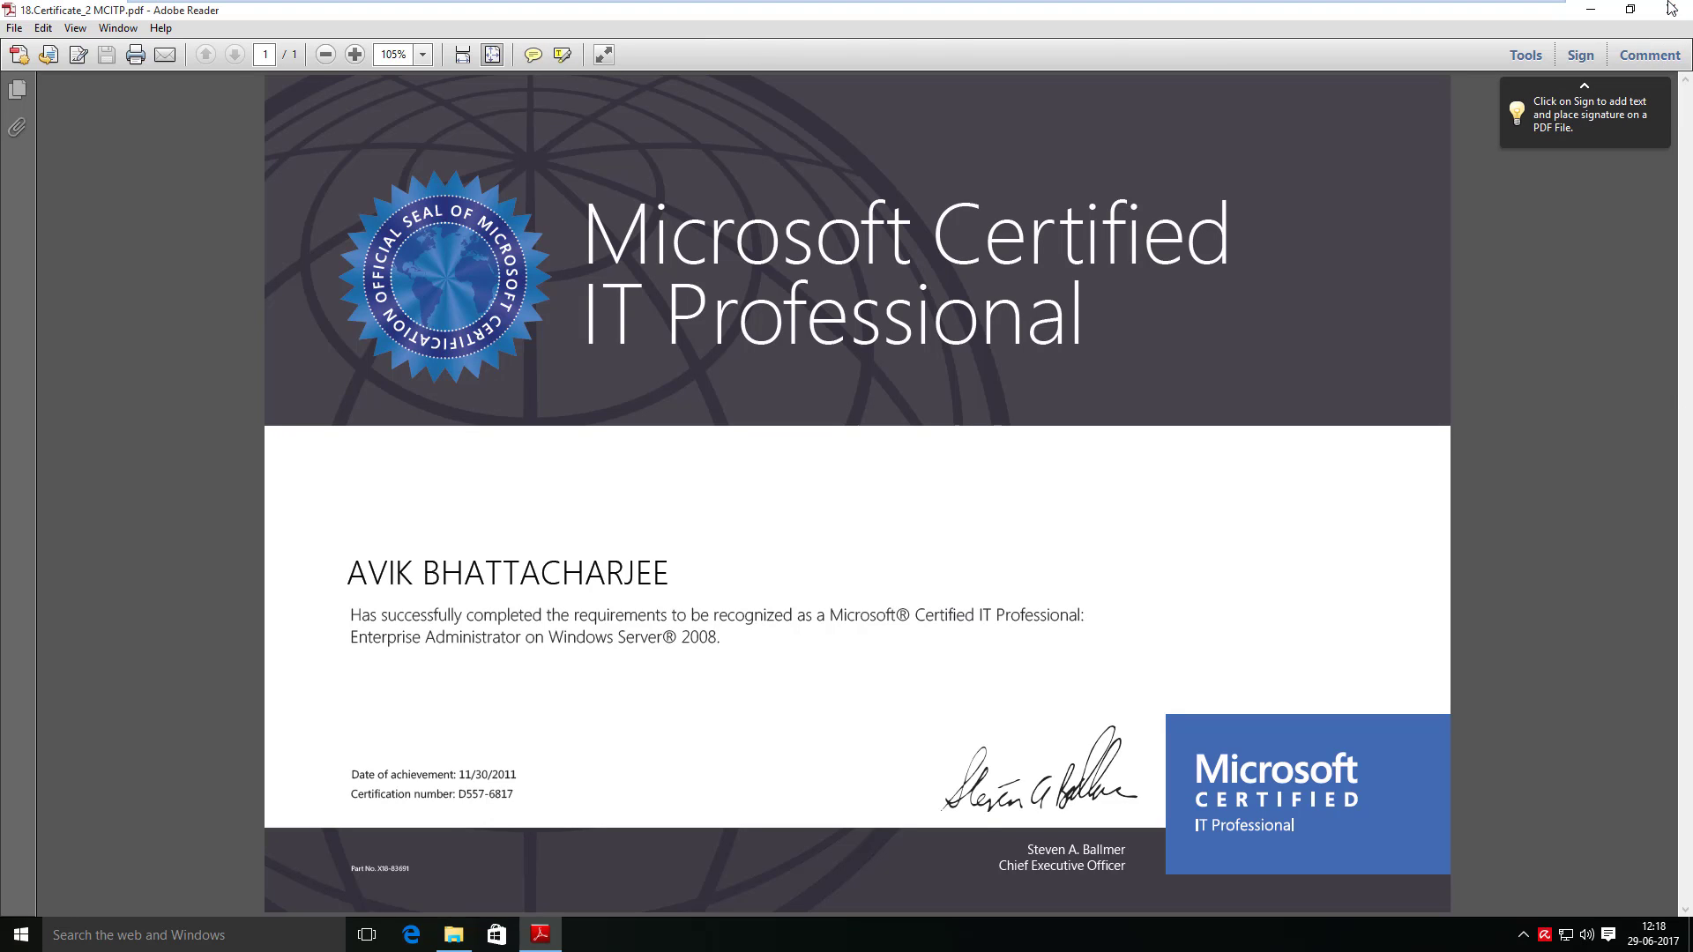
{"action": "double_click", "coordinate": [196, 128]}
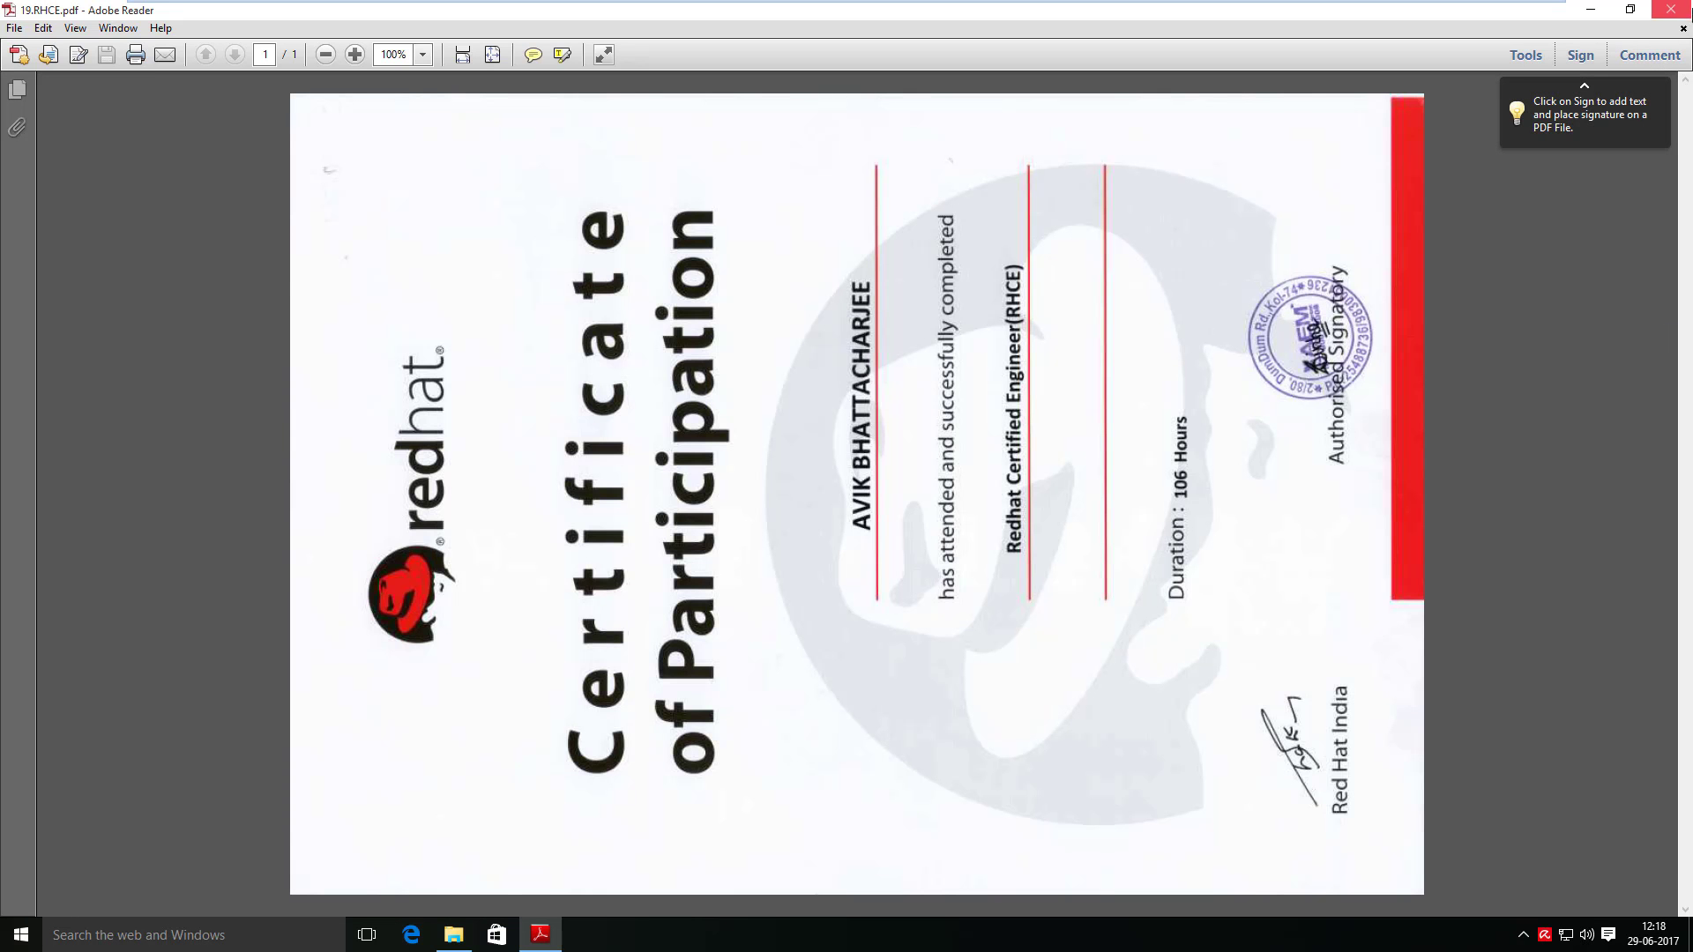
{"action": "left_click", "coordinate": [1688, 7]}
{"action": "left_click", "coordinate": [245, 113], "text": "shift"}
{"action": "right_click", "coordinate": [245, 113]}
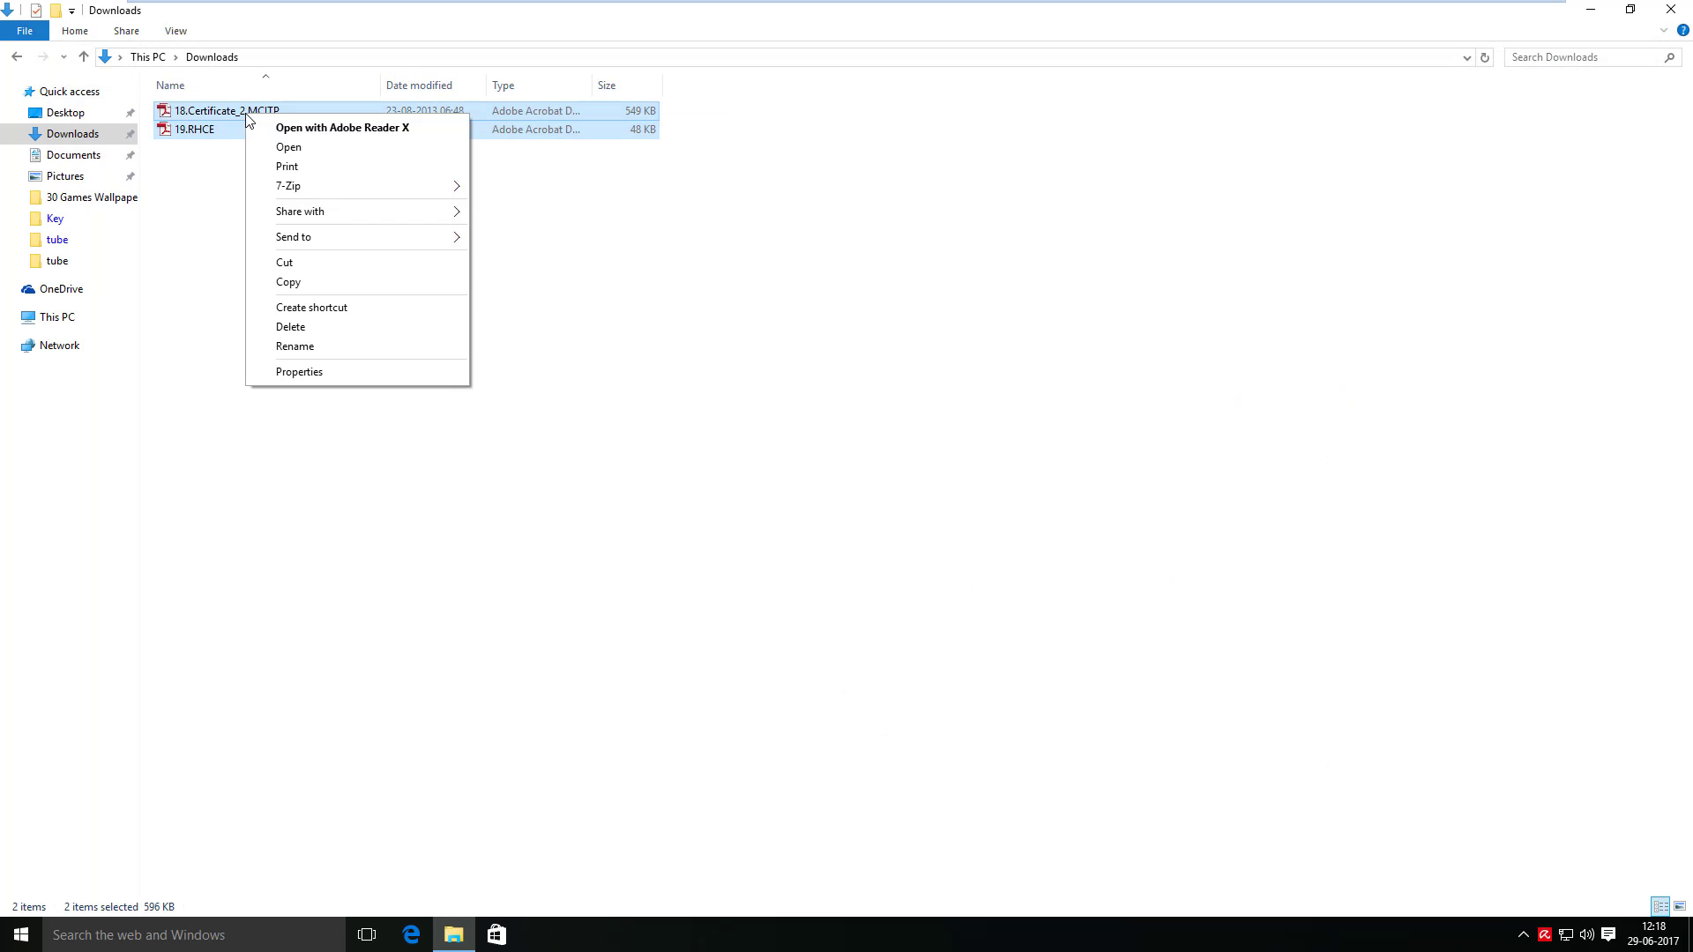
- Delete both PDF certificates, then look inside the Avira Antivirus folder in Documents
{"action": "left_click", "coordinate": [306, 330]}
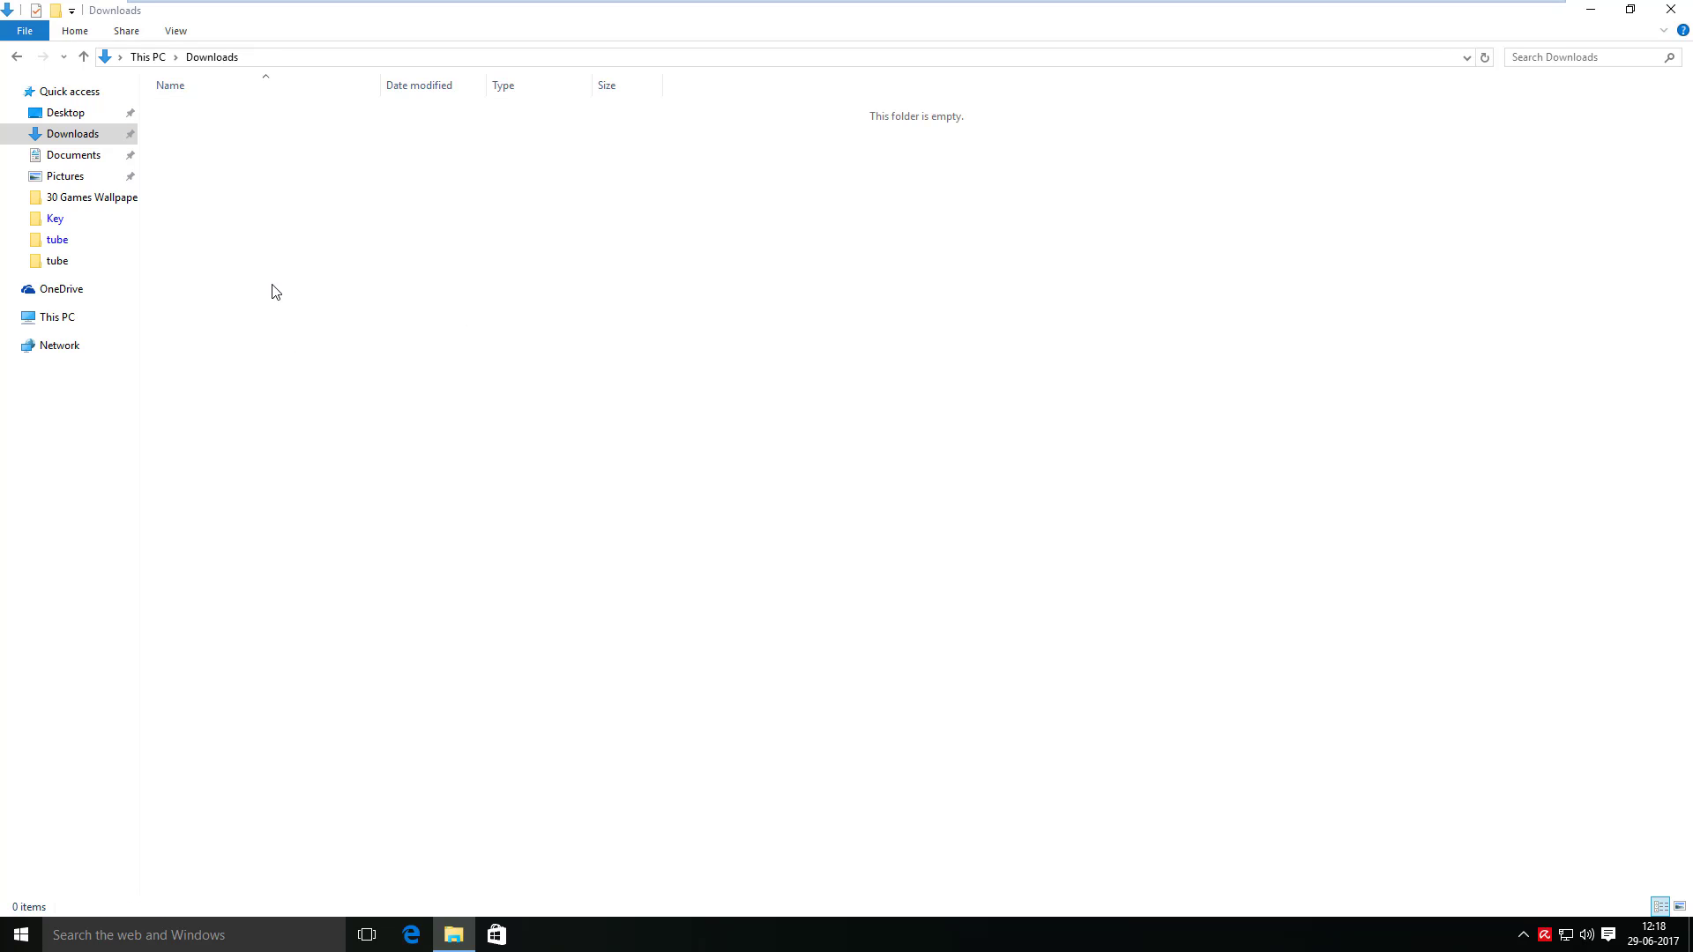
{"action": "left_click", "coordinate": [87, 163]}
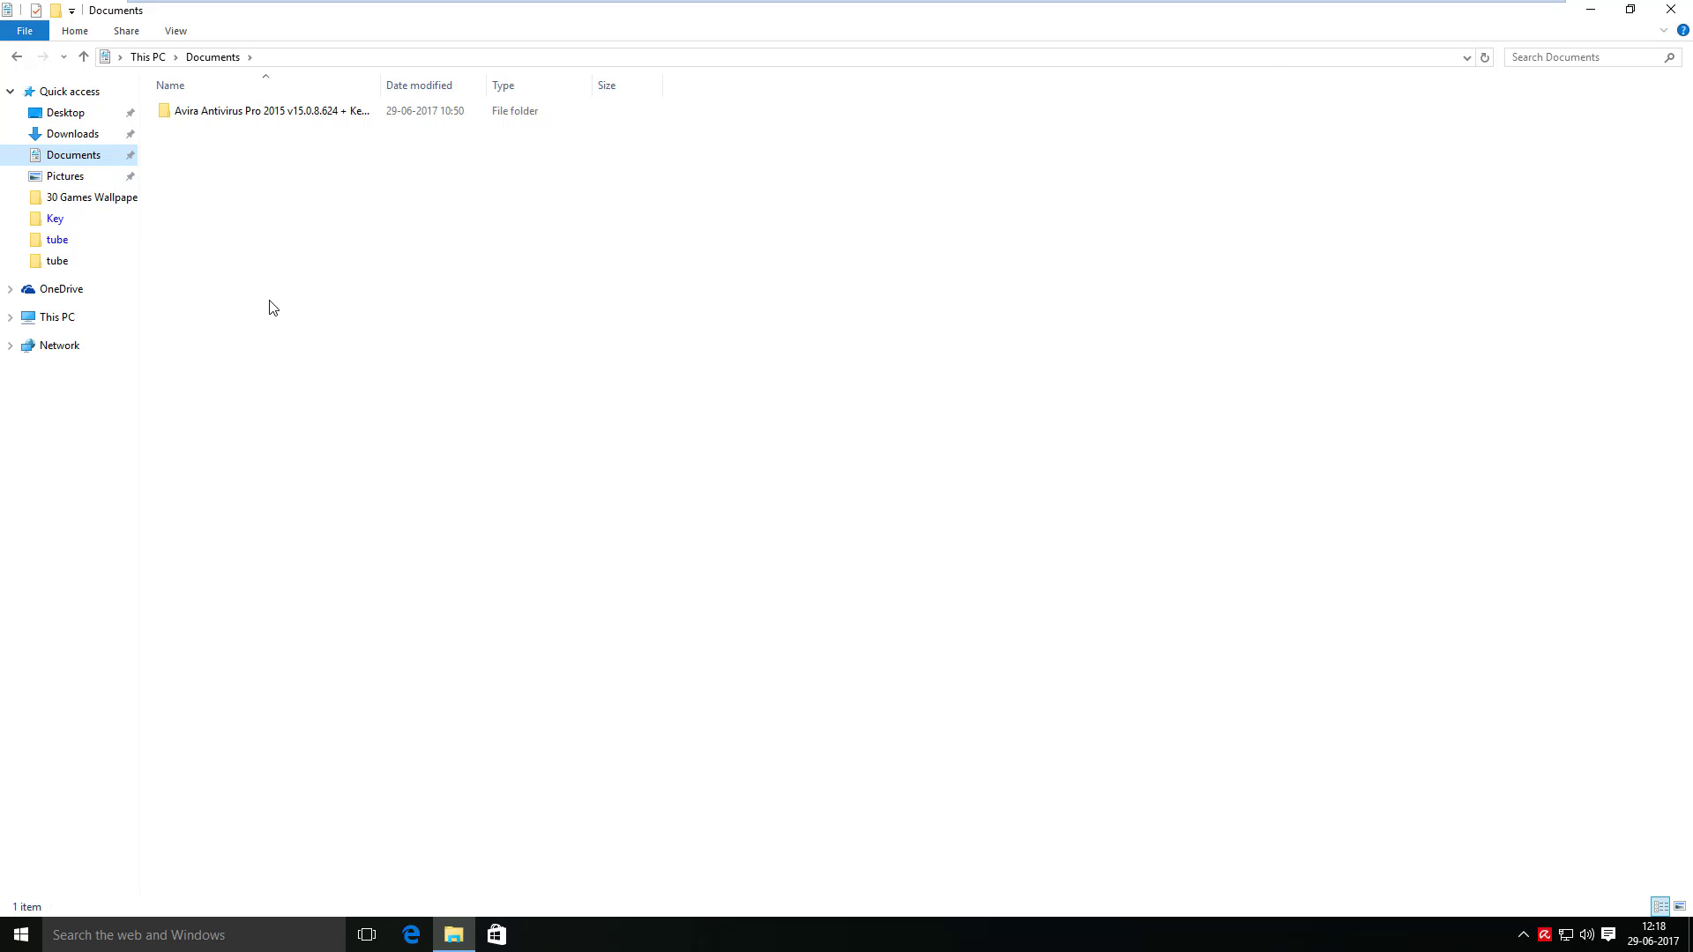
{"action": "left_click", "coordinate": [291, 113]}
{"action": "double_click", "coordinate": [291, 113]}
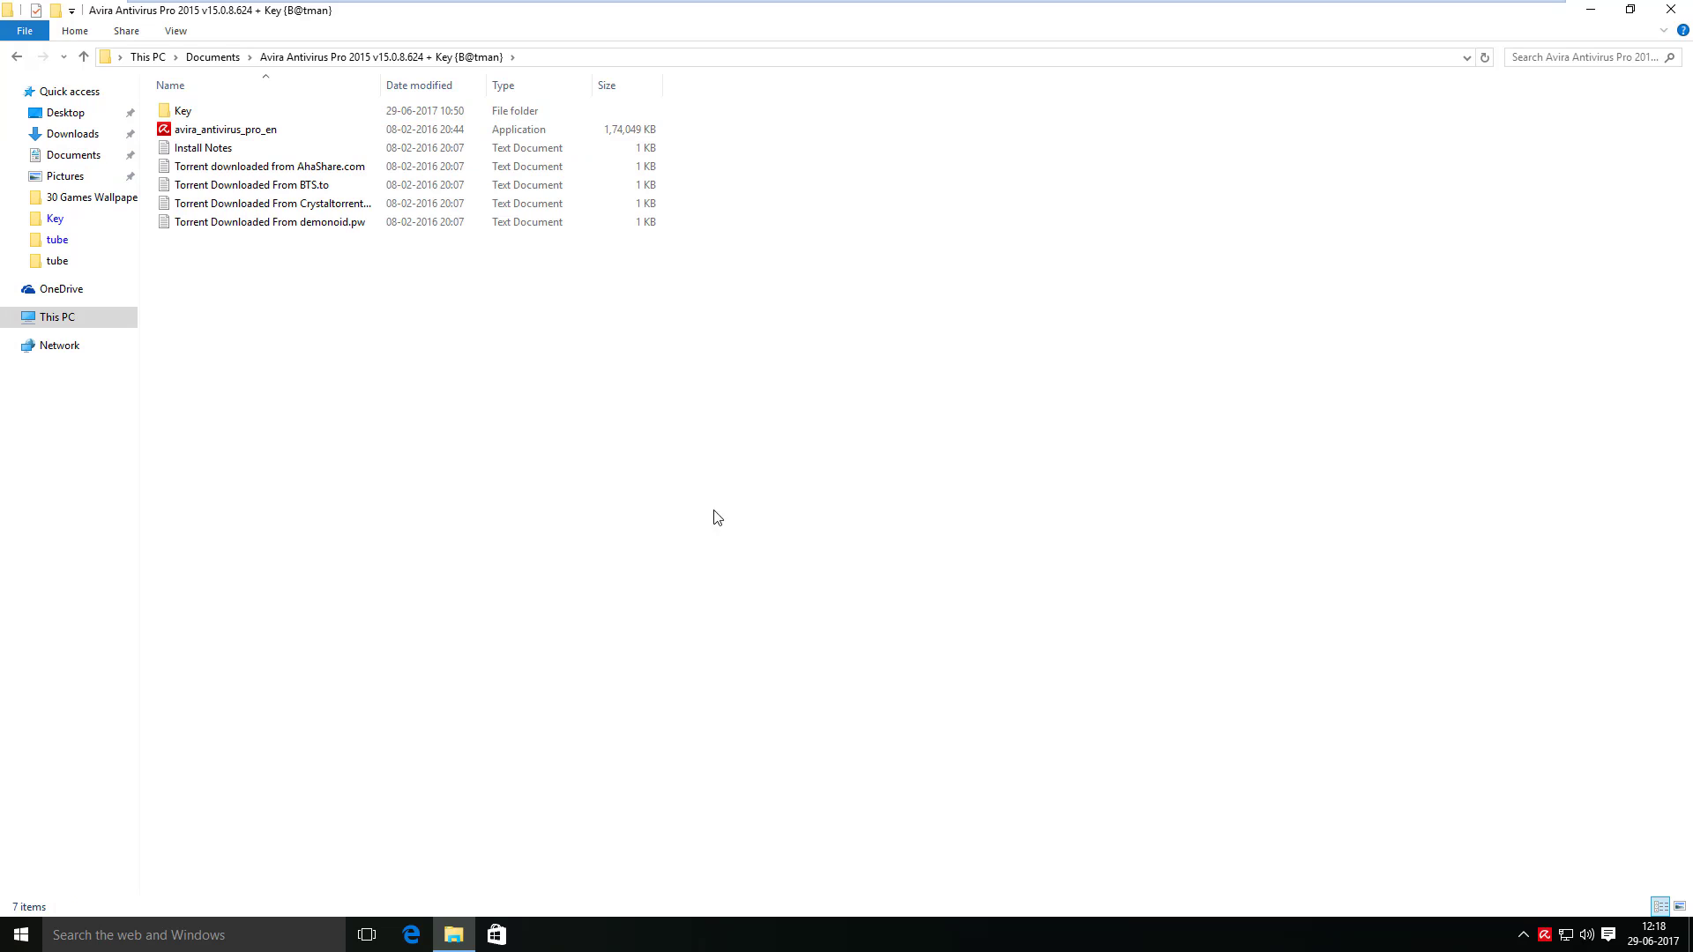
{"action": "left_click", "coordinate": [84, 56]}
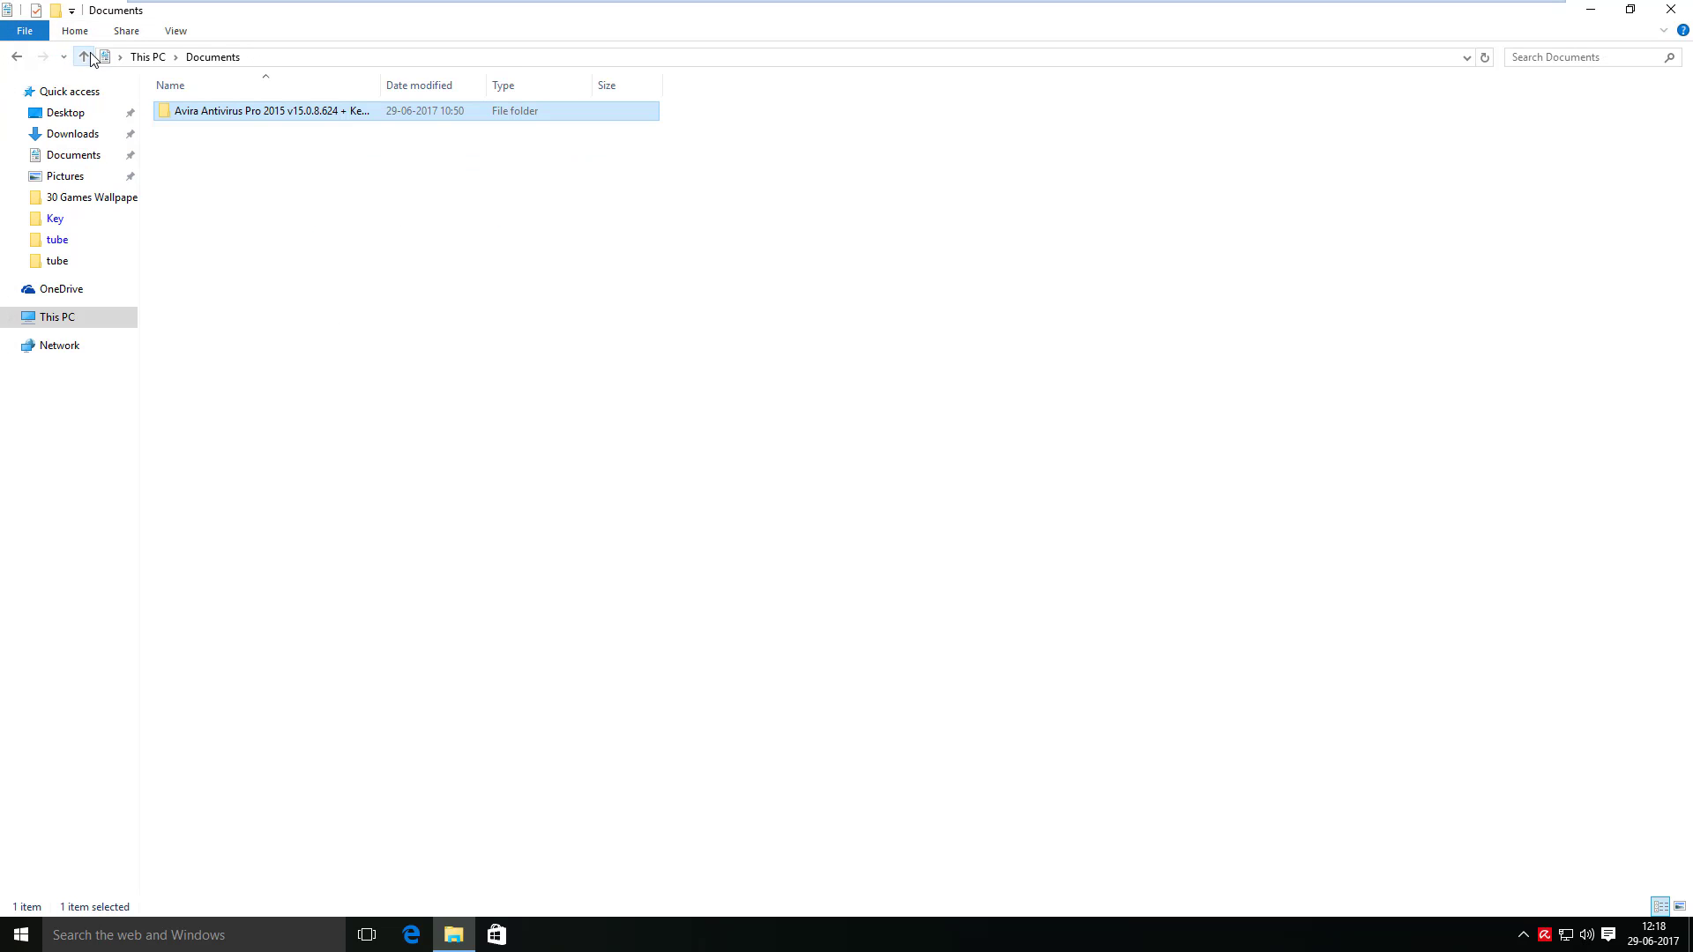
- Delete the Avira Antivirus Pro 2015 folder from Documents, then open Pictures
{"action": "left_click", "coordinate": [287, 172]}
{"action": "left_click", "coordinate": [293, 121]}
{"action": "right_click", "coordinate": [295, 123]}
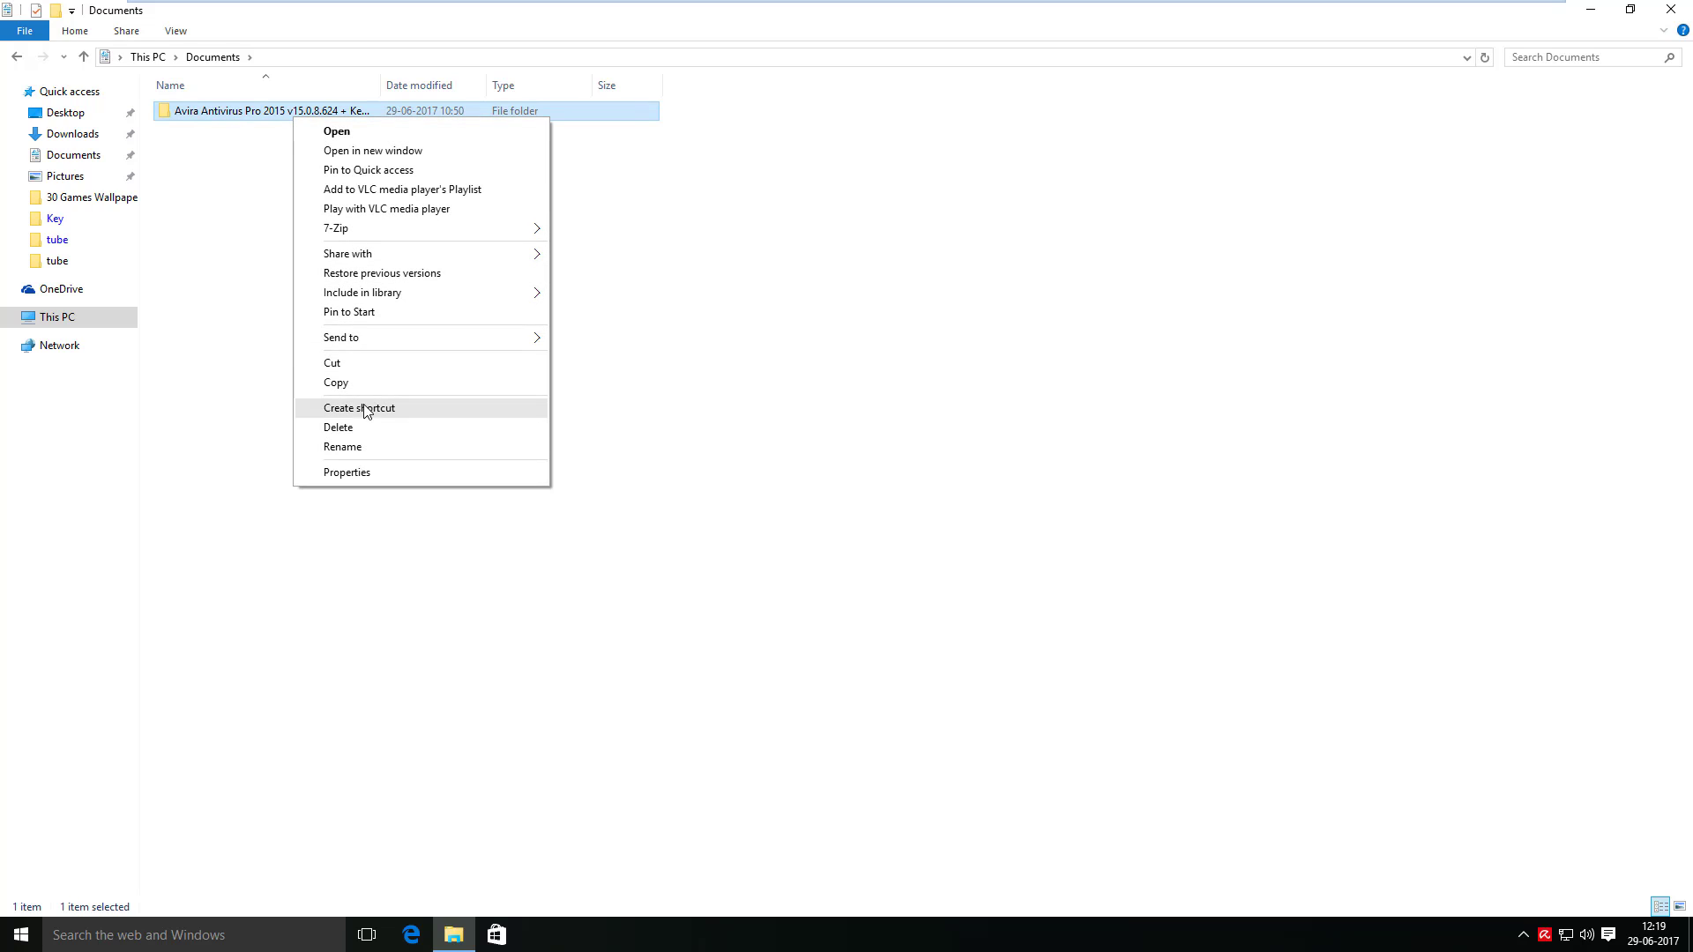
{"action": "left_click", "coordinate": [374, 430]}
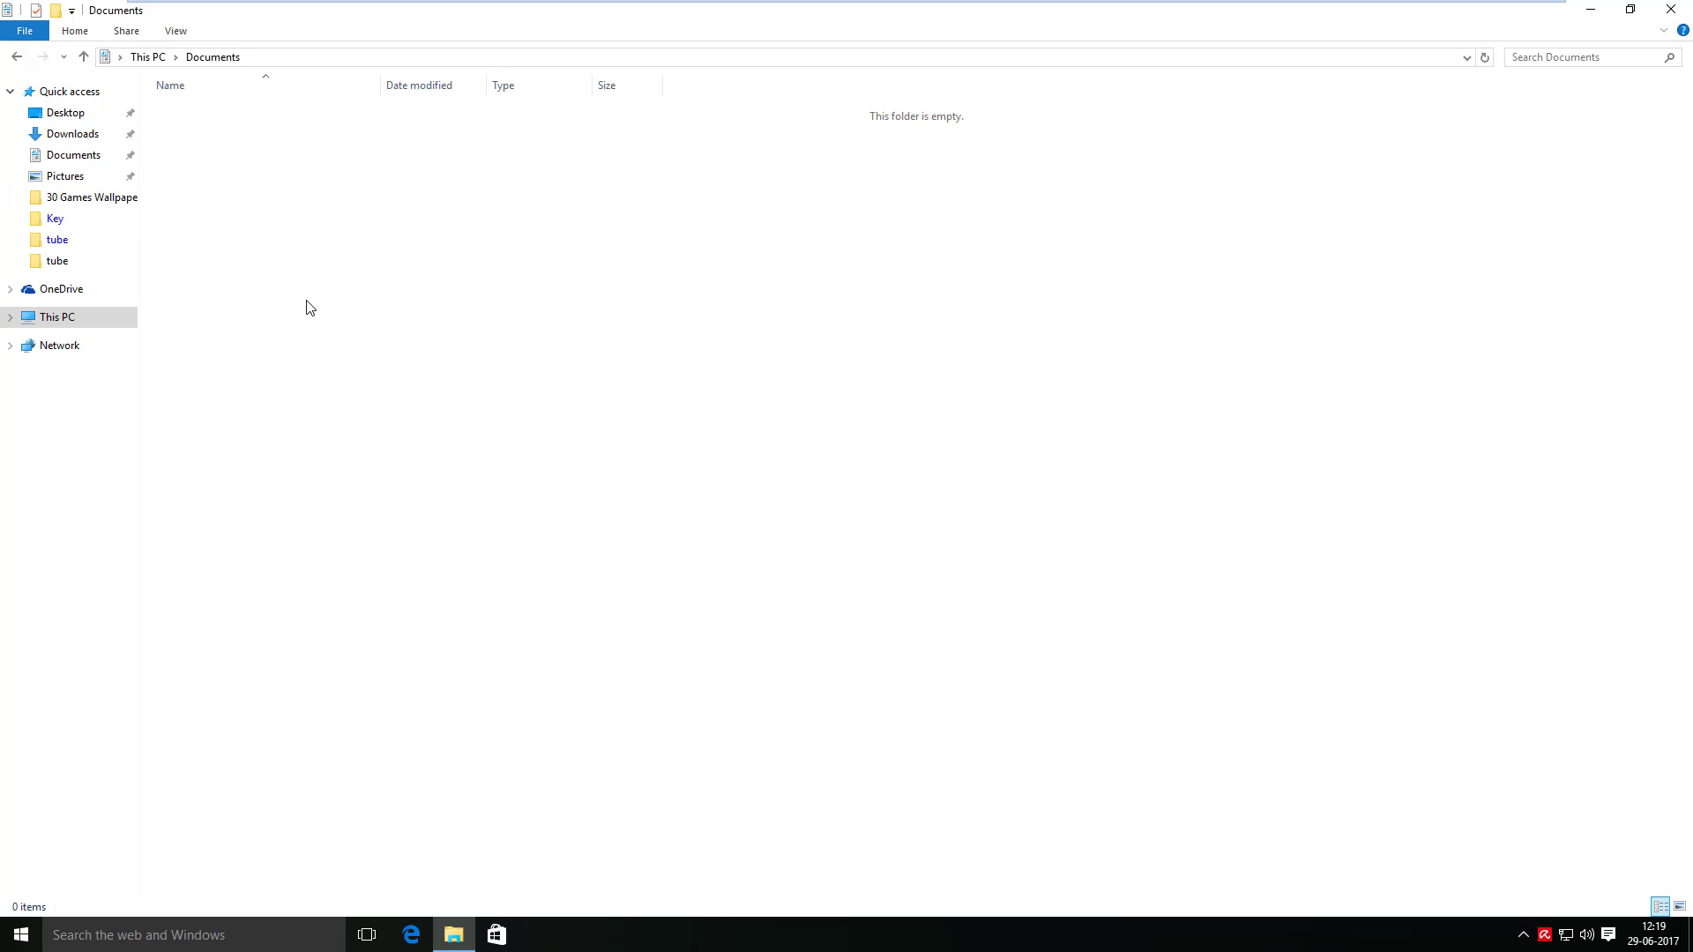
{"action": "left_click", "coordinate": [75, 179]}
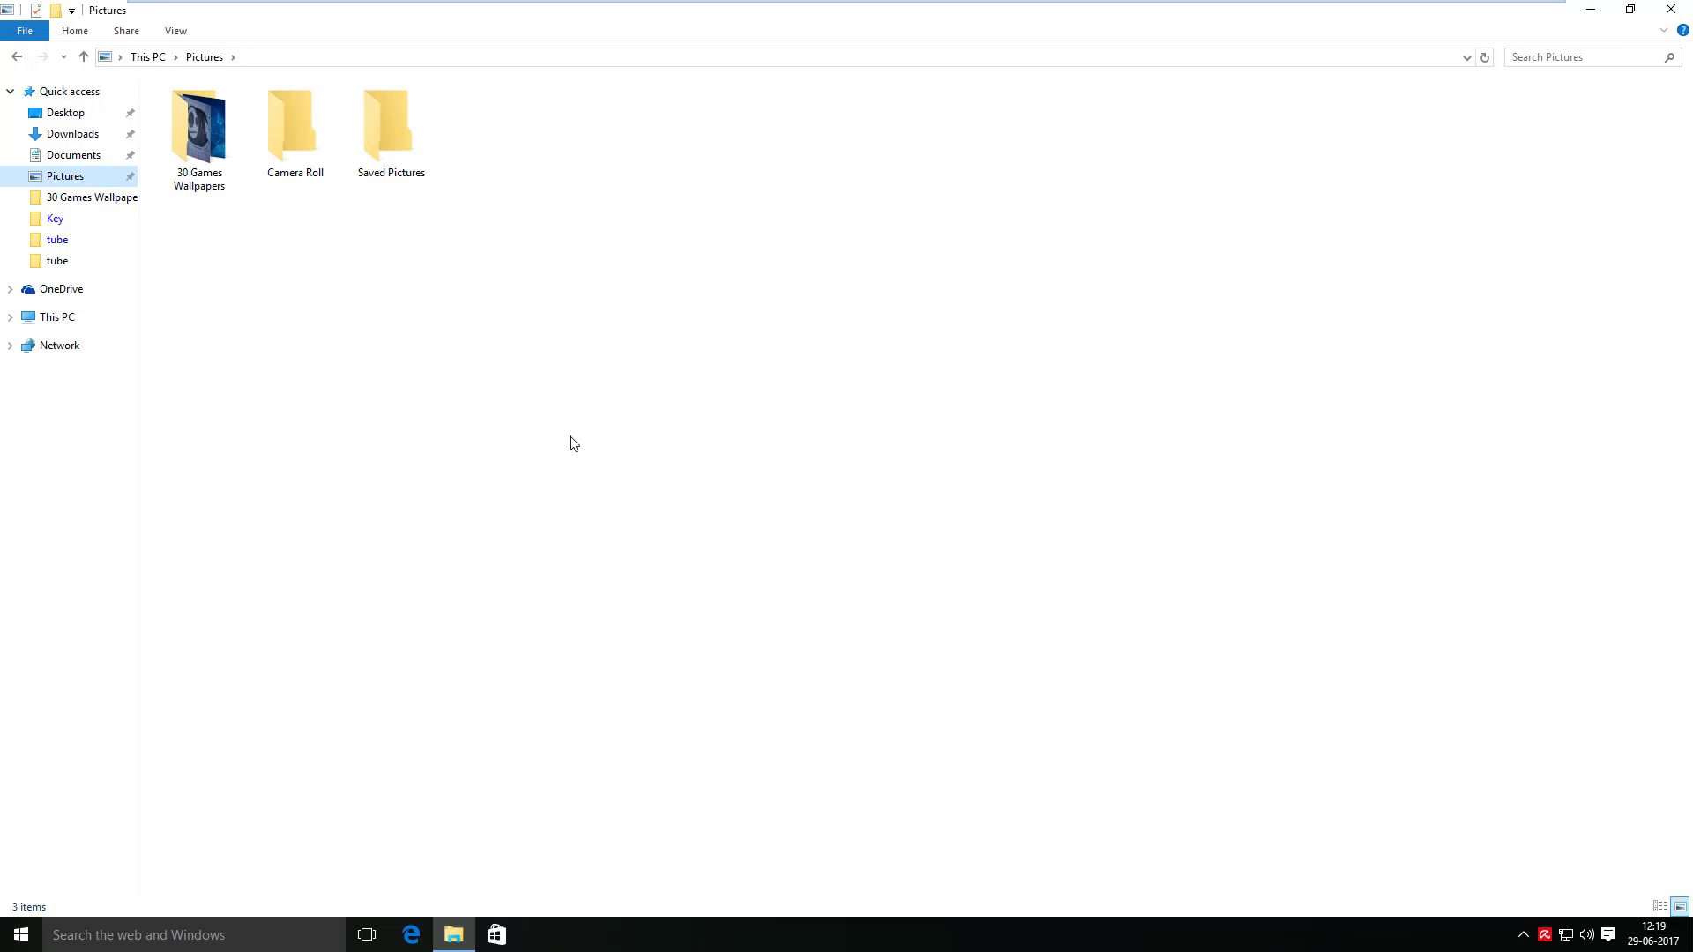
- Set the Ghost image from 30 Games Wallpapers as the desktop background
{"action": "left_click", "coordinate": [196, 134]}
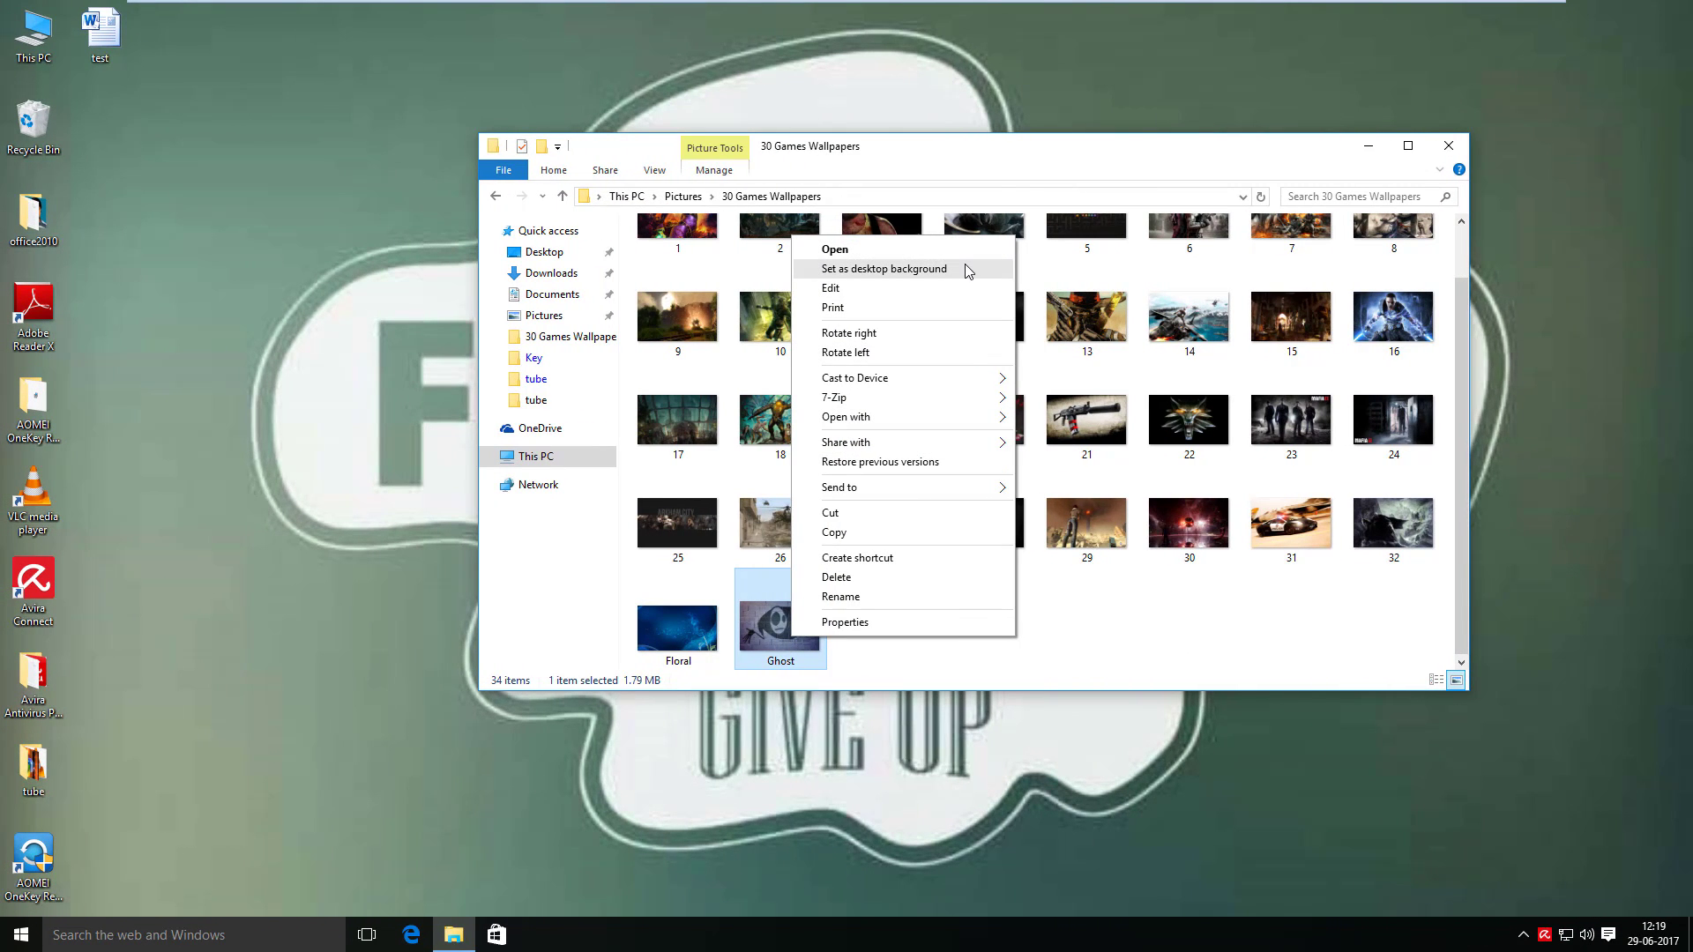
{"action": "left_click", "coordinate": [966, 268]}
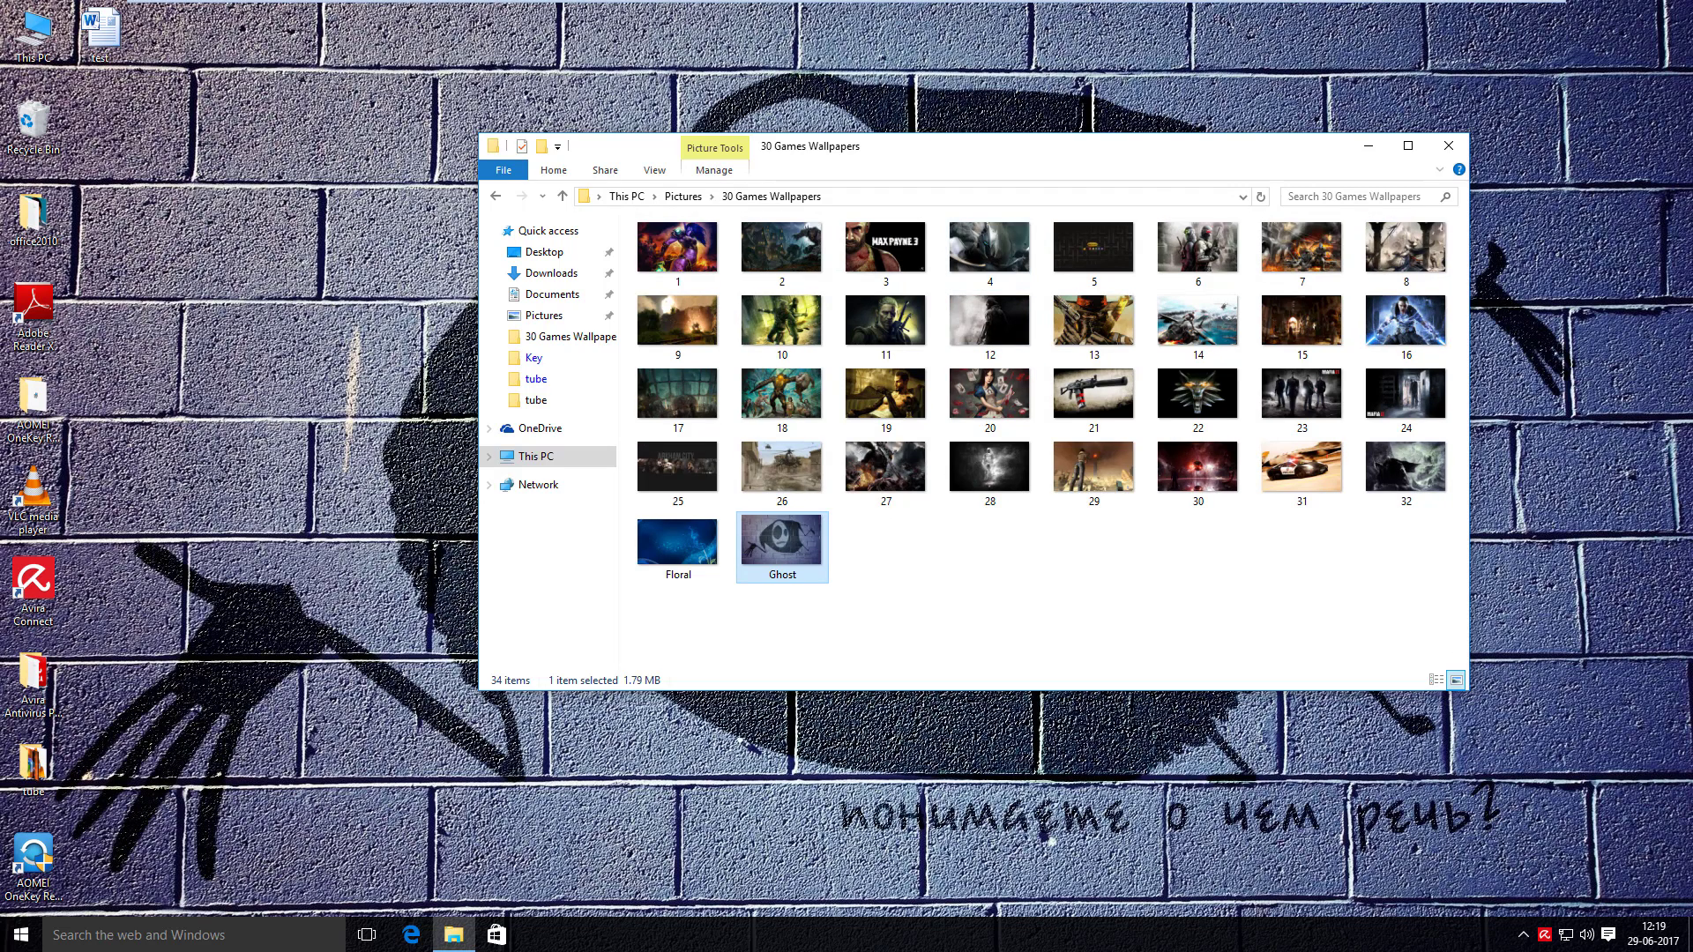
{"action": "left_click", "coordinate": [562, 196]}
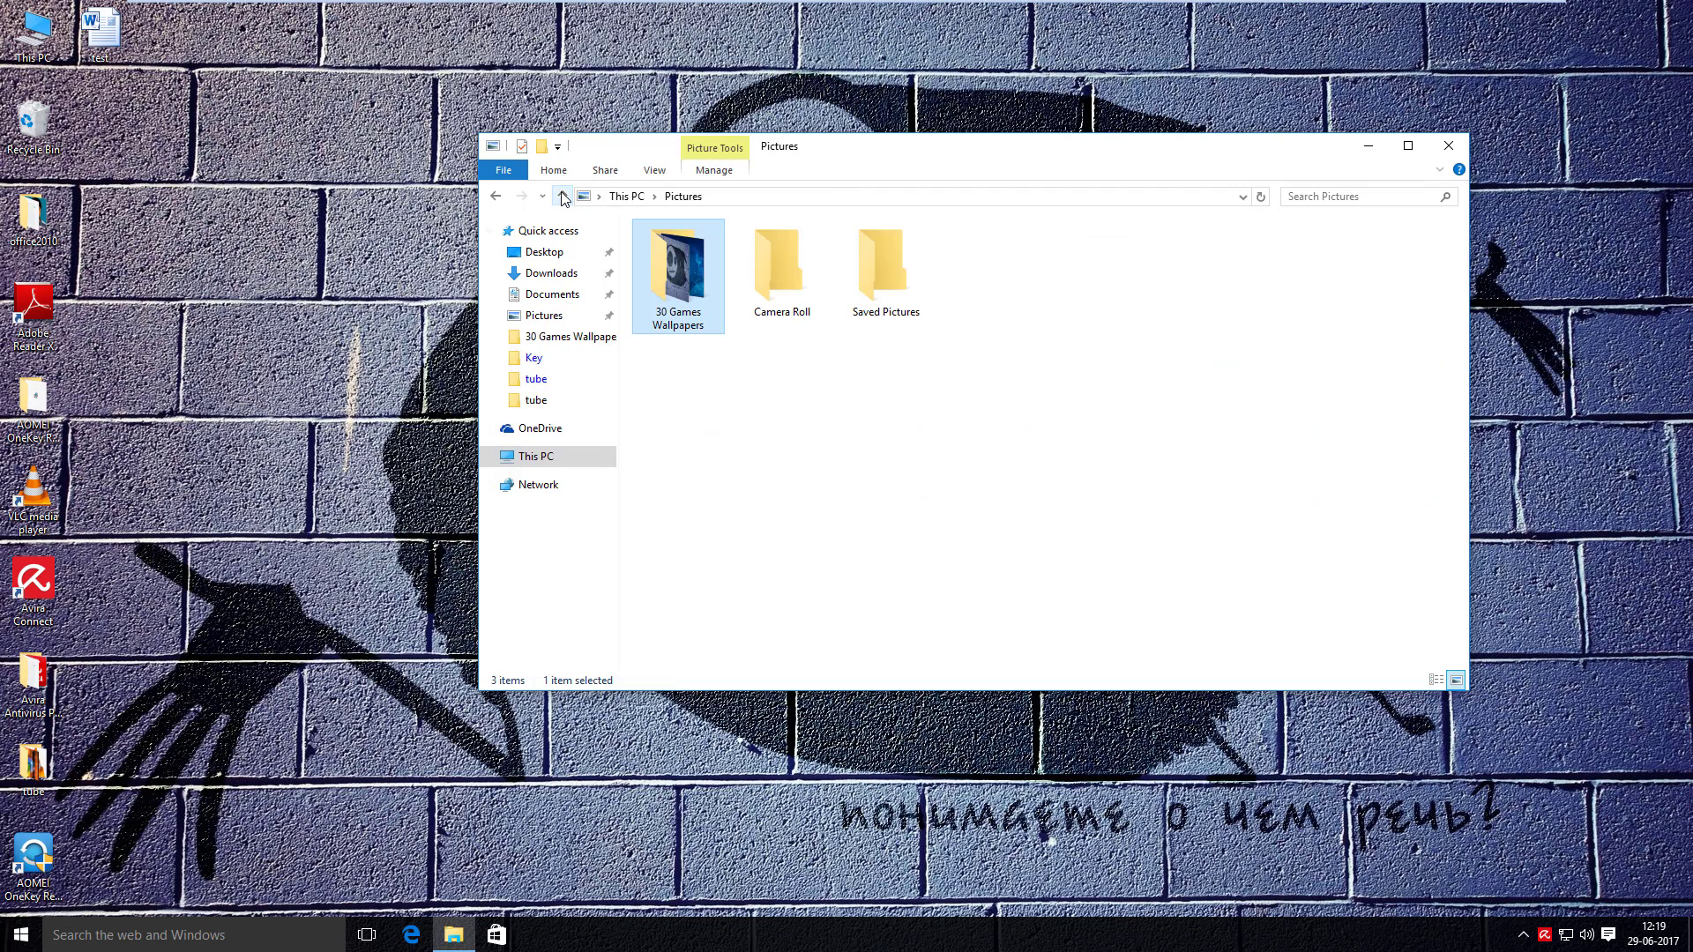
- Delete the 30 Games Wallpapers folder from Pictures and go to This PC
{"action": "left_click", "coordinate": [967, 430]}
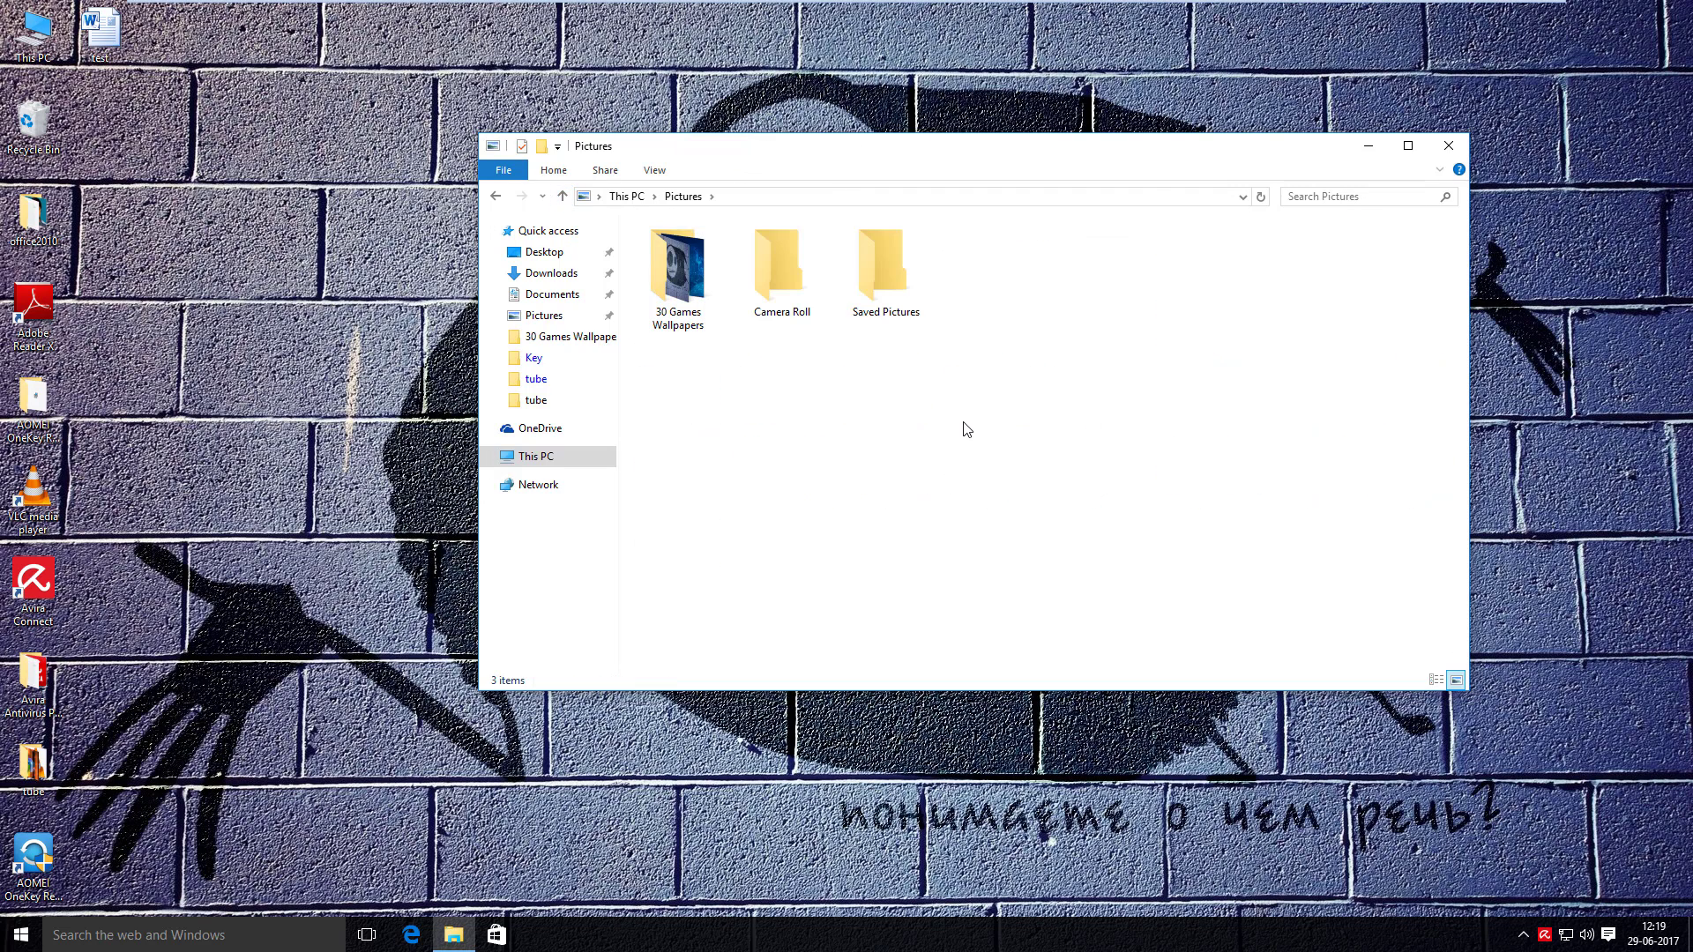
{"action": "left_click", "coordinate": [667, 301]}
{"action": "right_click", "coordinate": [667, 301]}
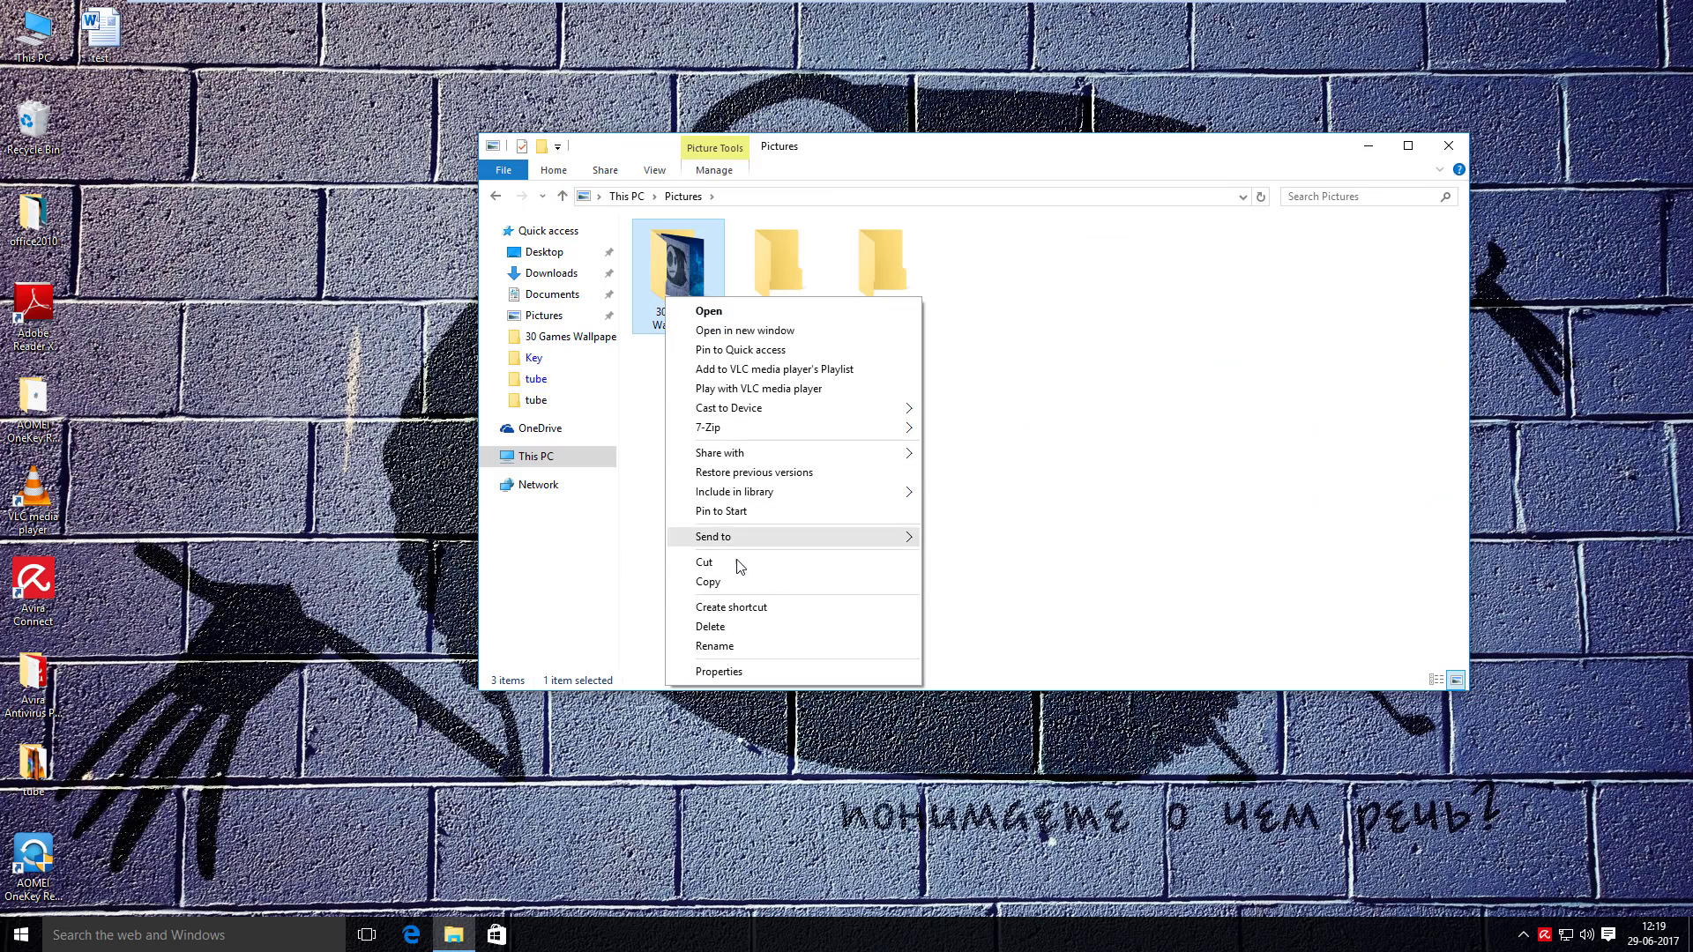
{"action": "left_click", "coordinate": [743, 627]}
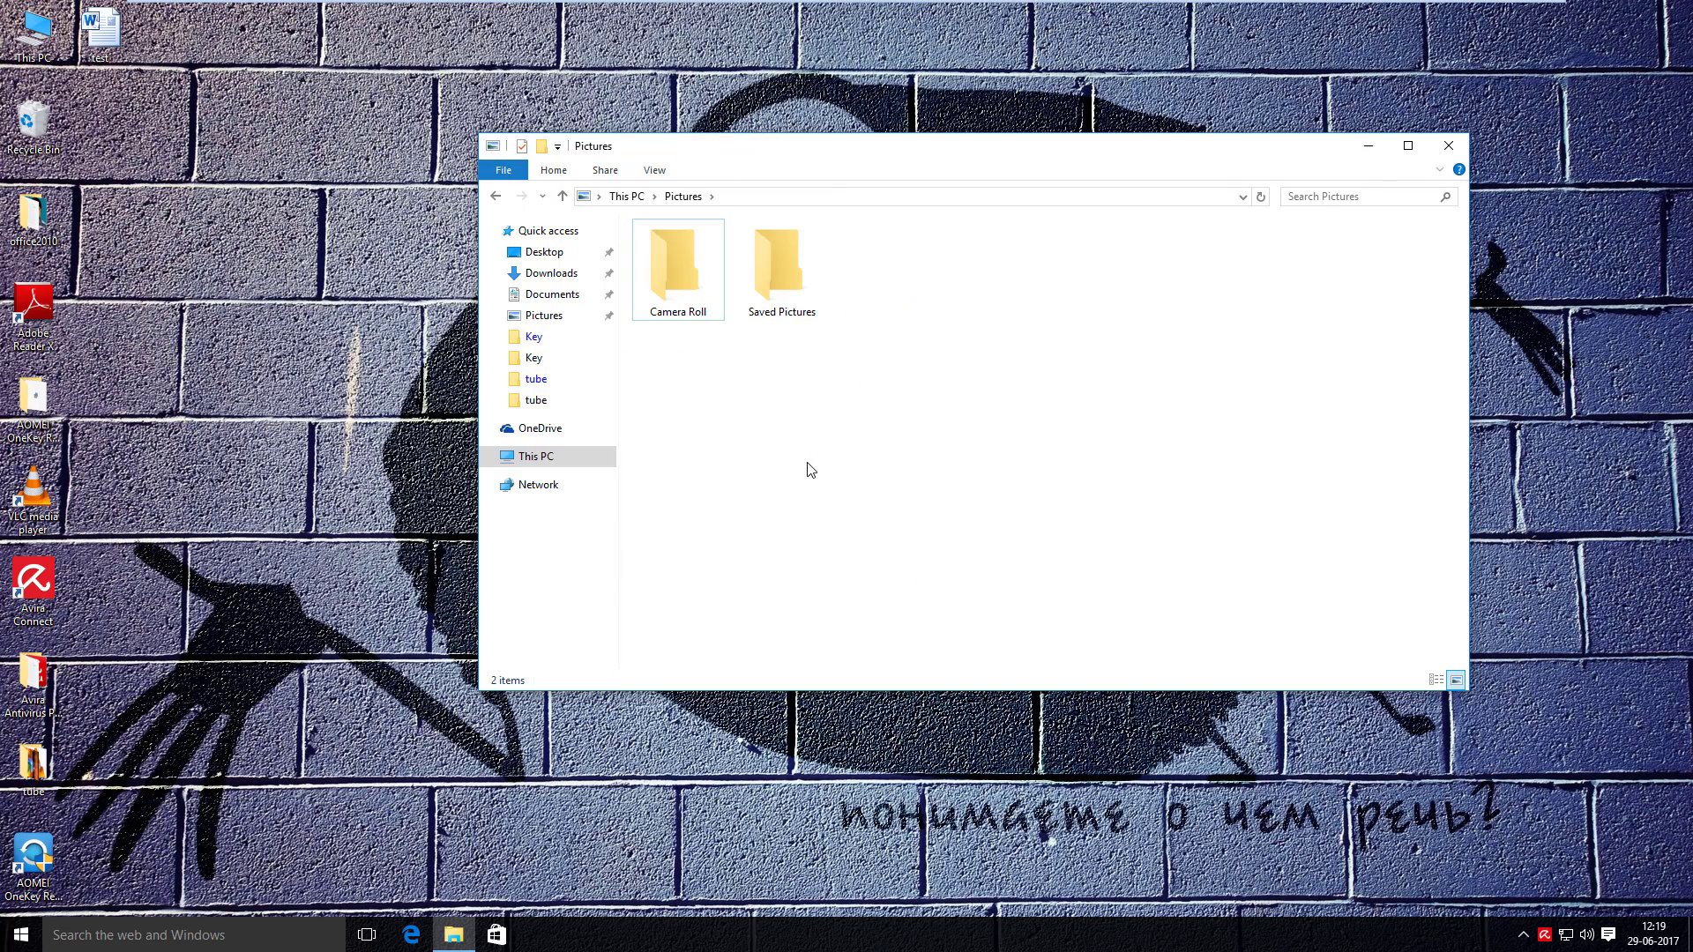
{"action": "key", "text": "super+Up"}
{"action": "left_click", "coordinate": [48, 319]}
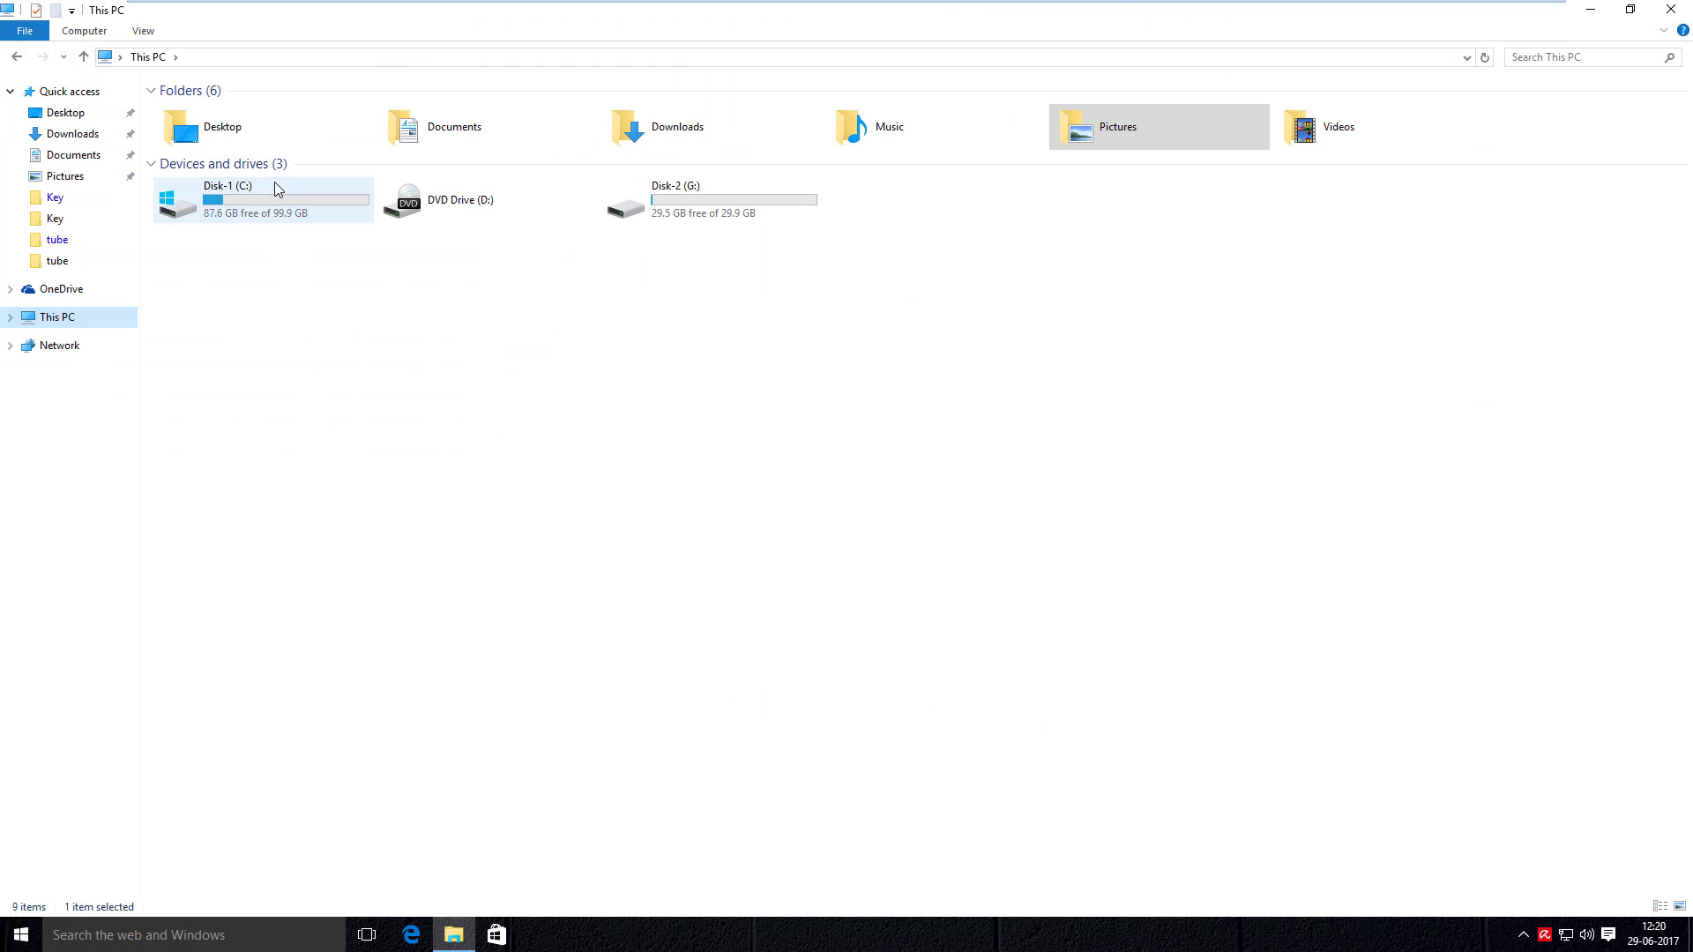
- Cut the INTRO-OCM video from the C:\ABCD folder
{"action": "left_click", "coordinate": [268, 199]}
{"action": "double_click", "coordinate": [268, 199]}
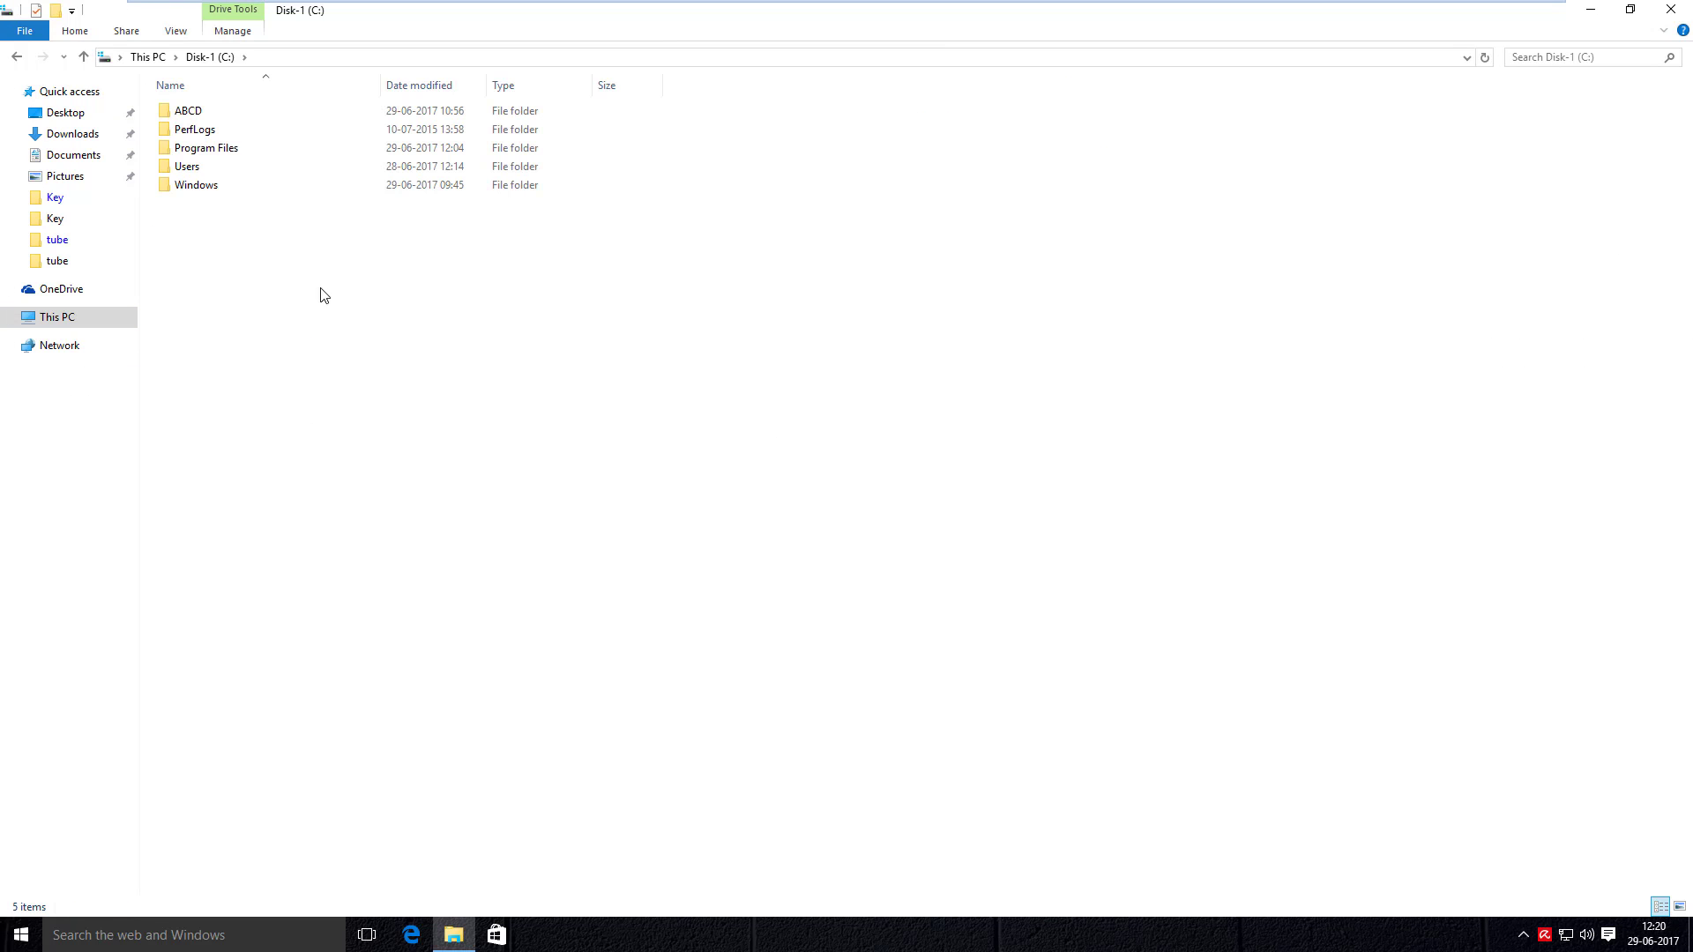
{"action": "double_click", "coordinate": [255, 118]}
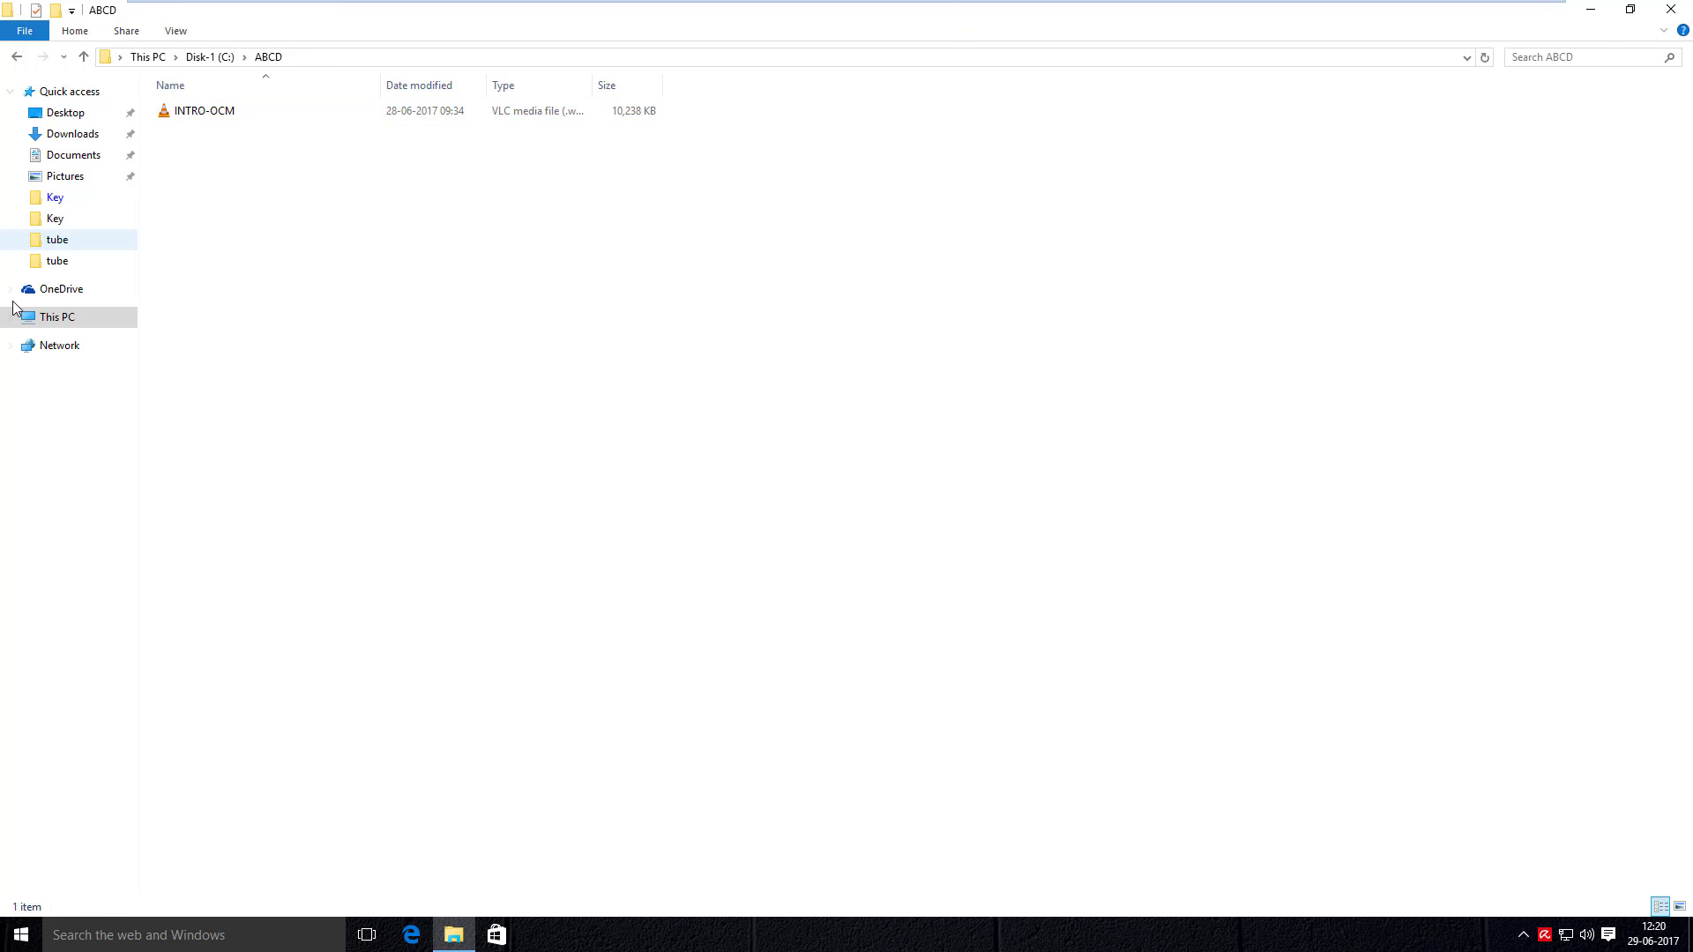
{"action": "right_click", "coordinate": [194, 111]}
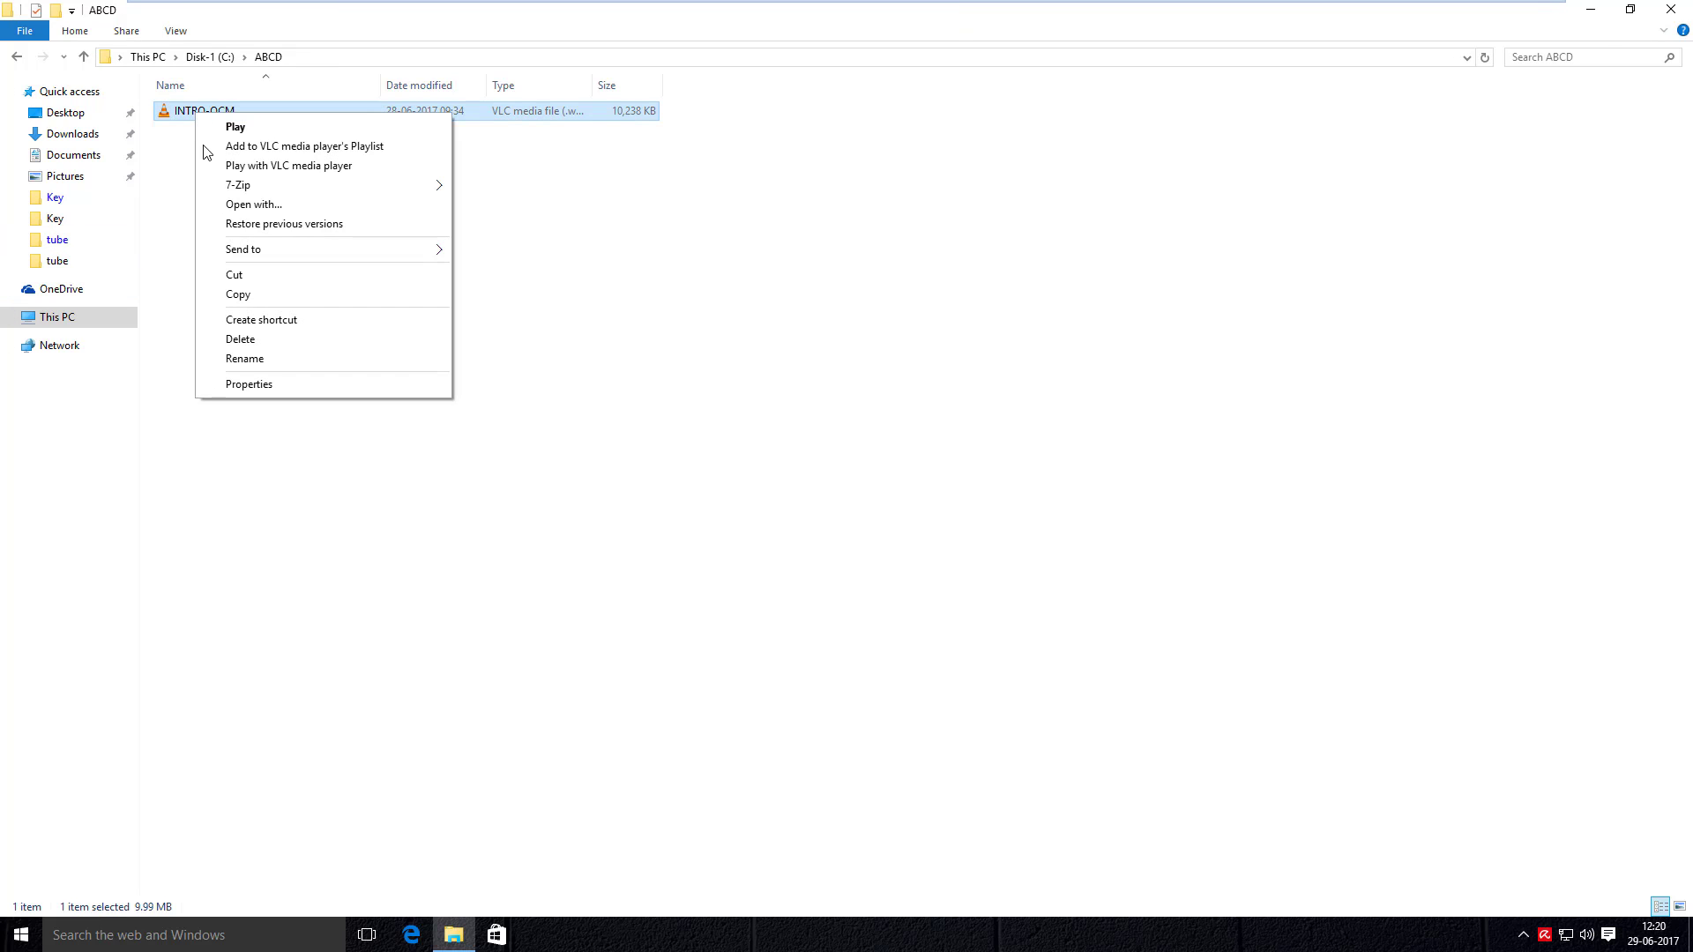
{"action": "left_click", "coordinate": [266, 276]}
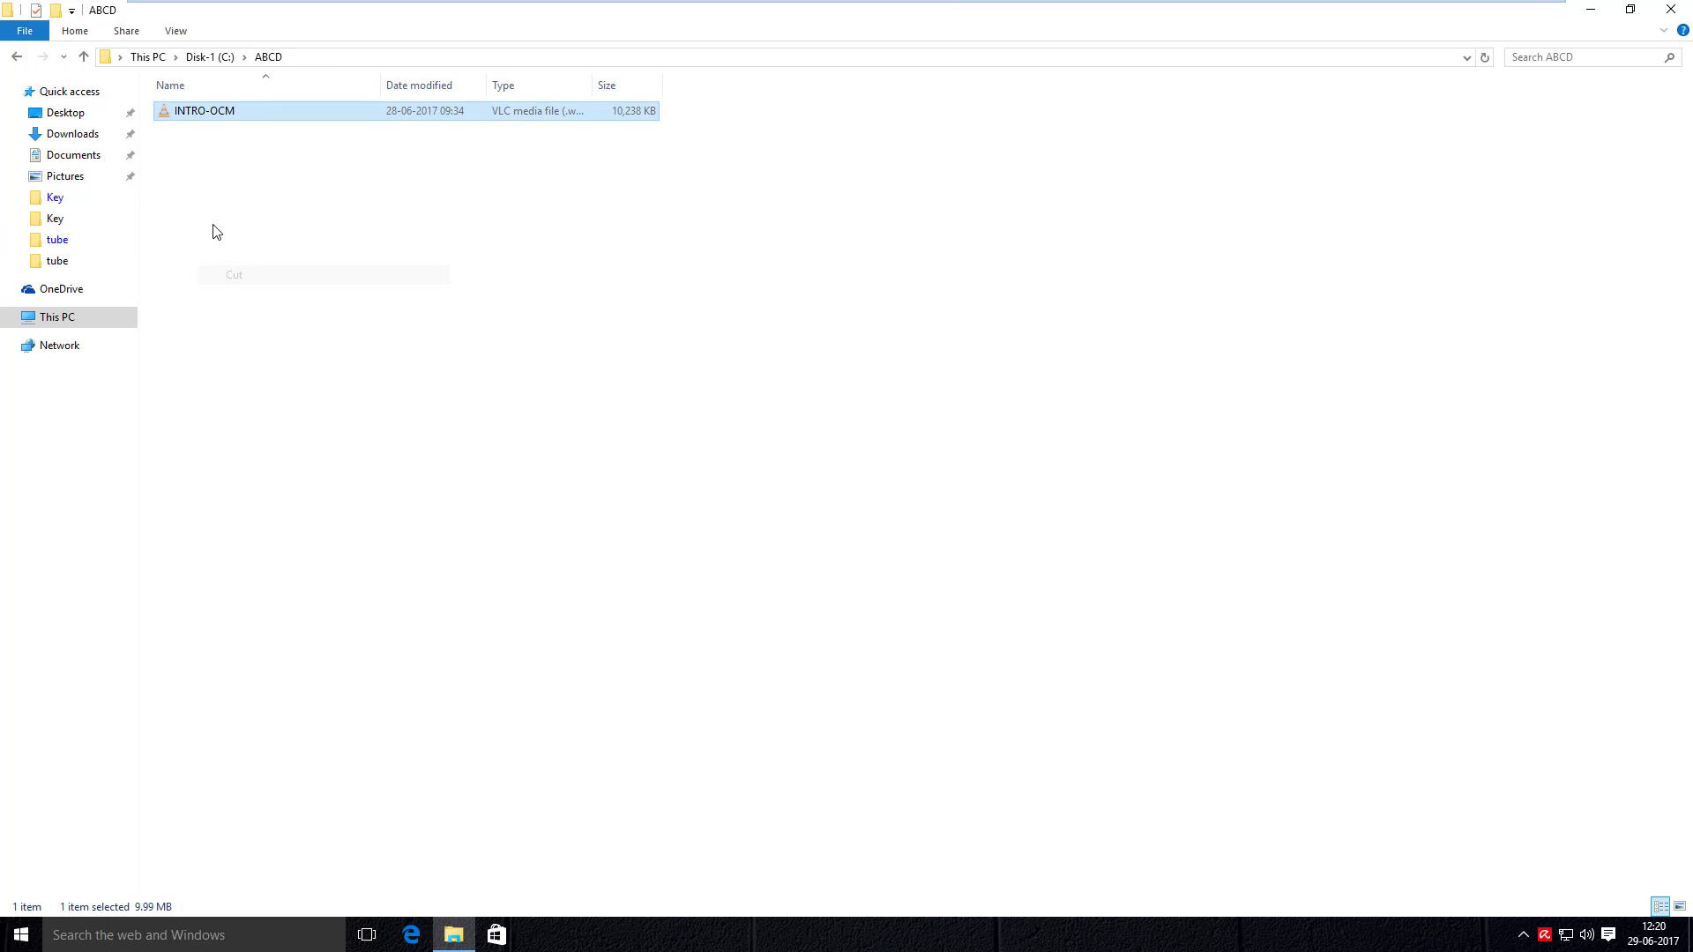
- Paste INTRO-OCM into the root of Disk-1 (C:) with administrator permission, then close Explorer
{"action": "left_click", "coordinate": [85, 56]}
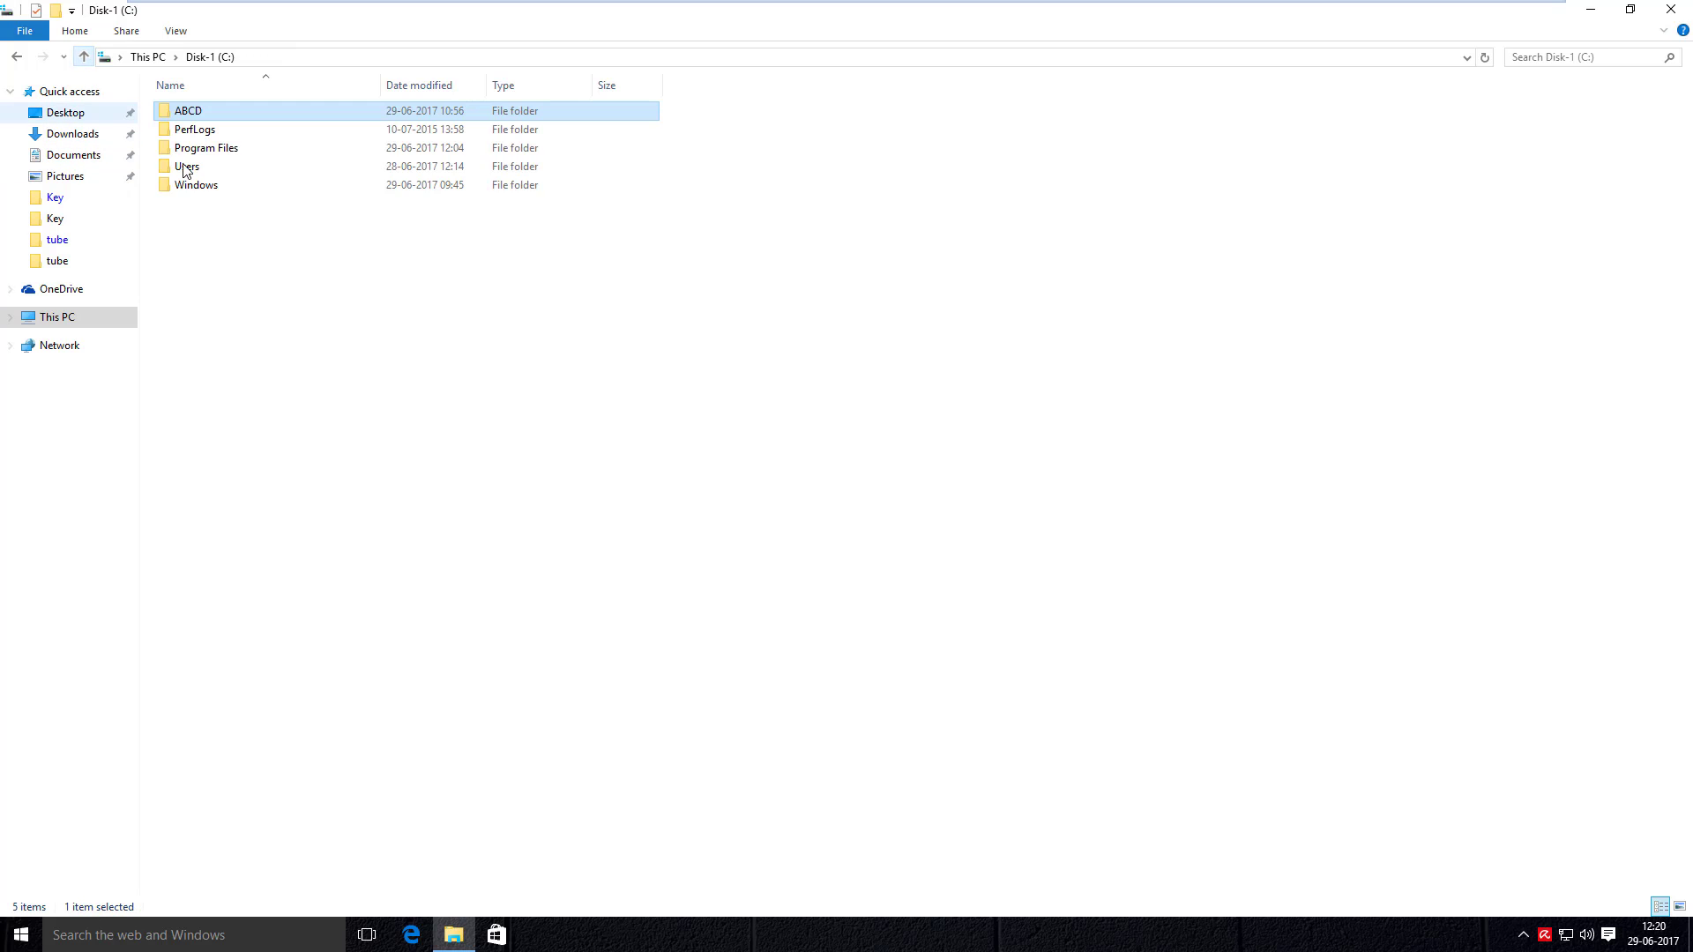
{"action": "right_click", "coordinate": [221, 212]}
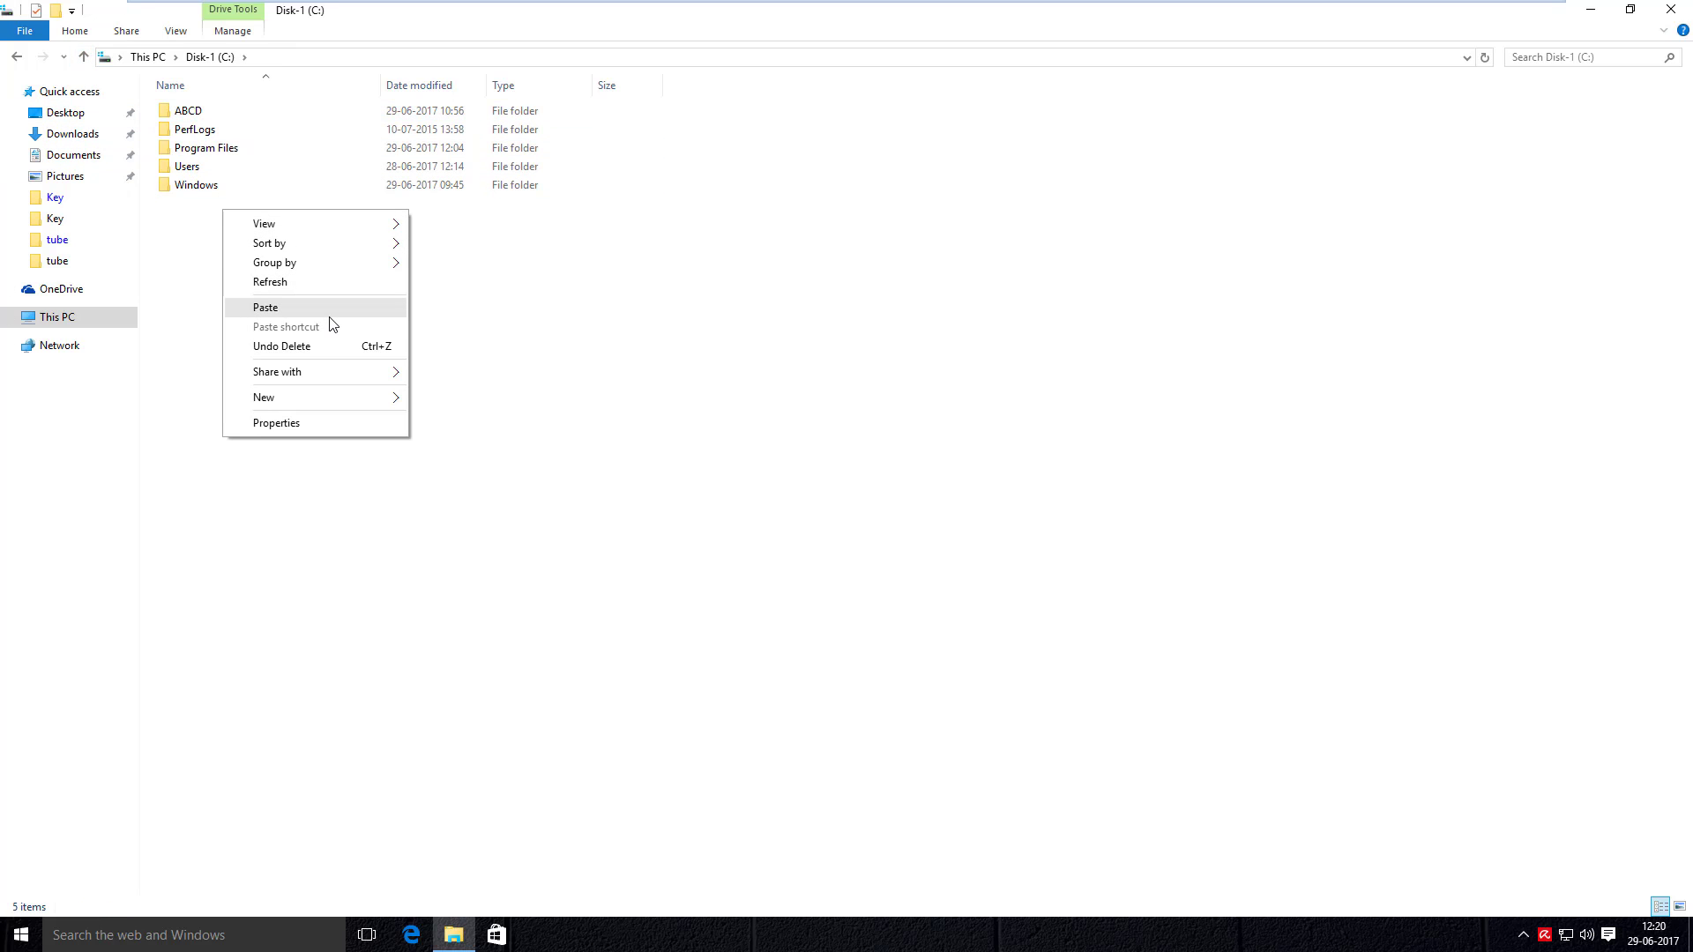
{"action": "left_click", "coordinate": [328, 313]}
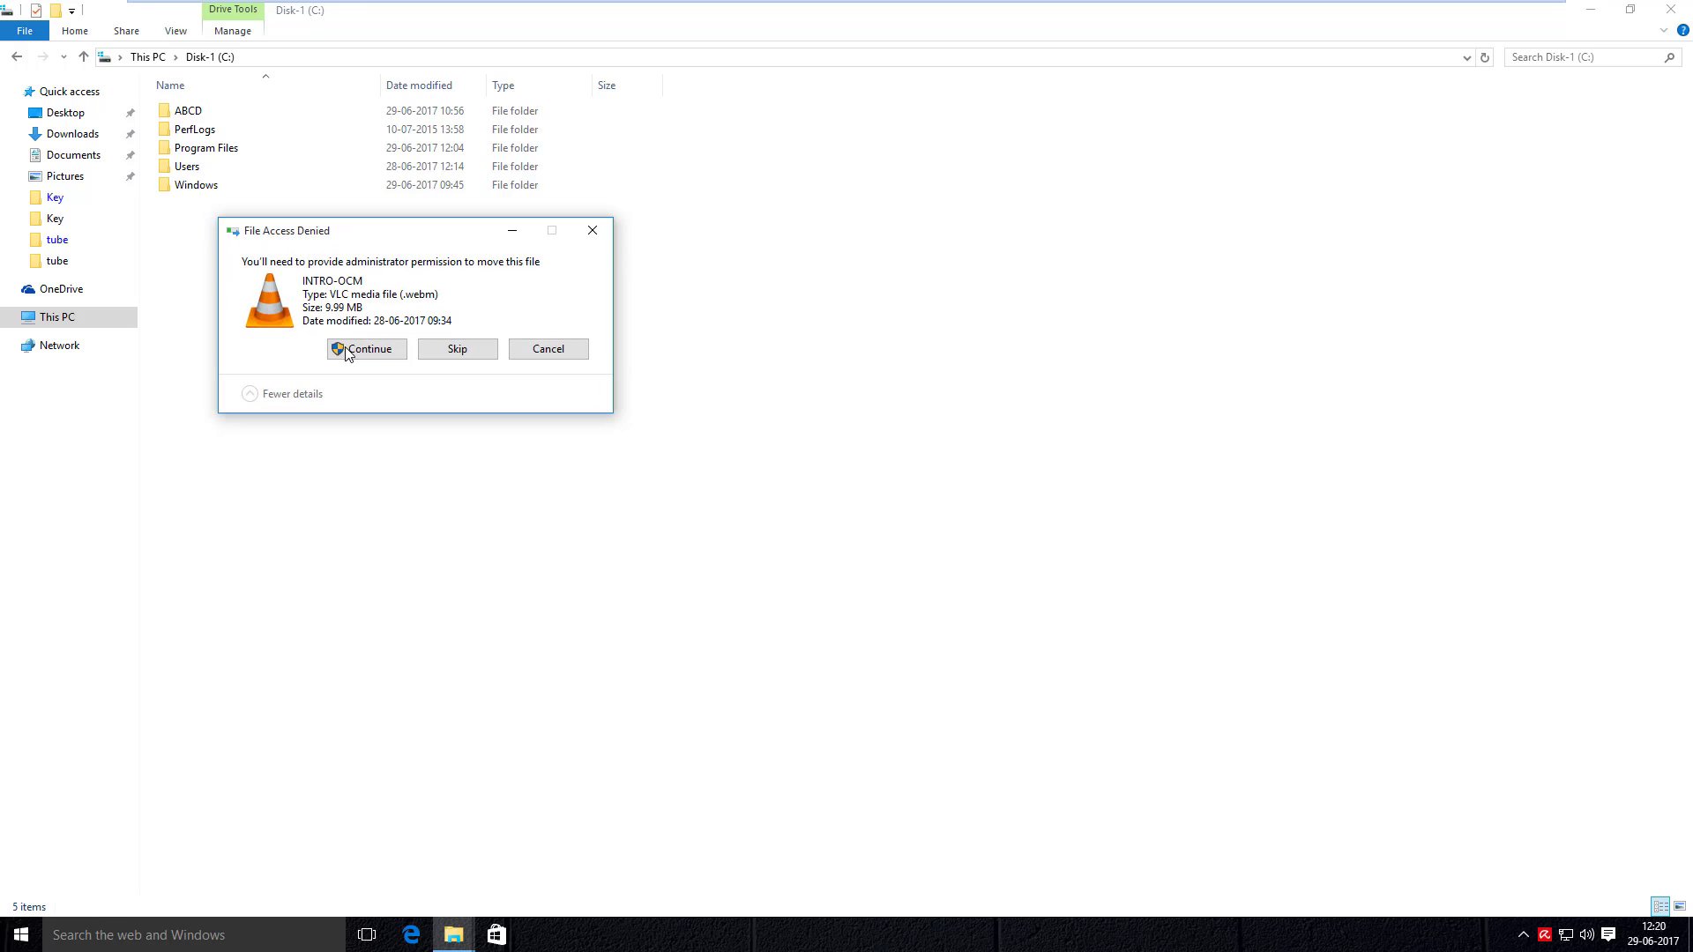
{"action": "left_click", "coordinate": [352, 351]}
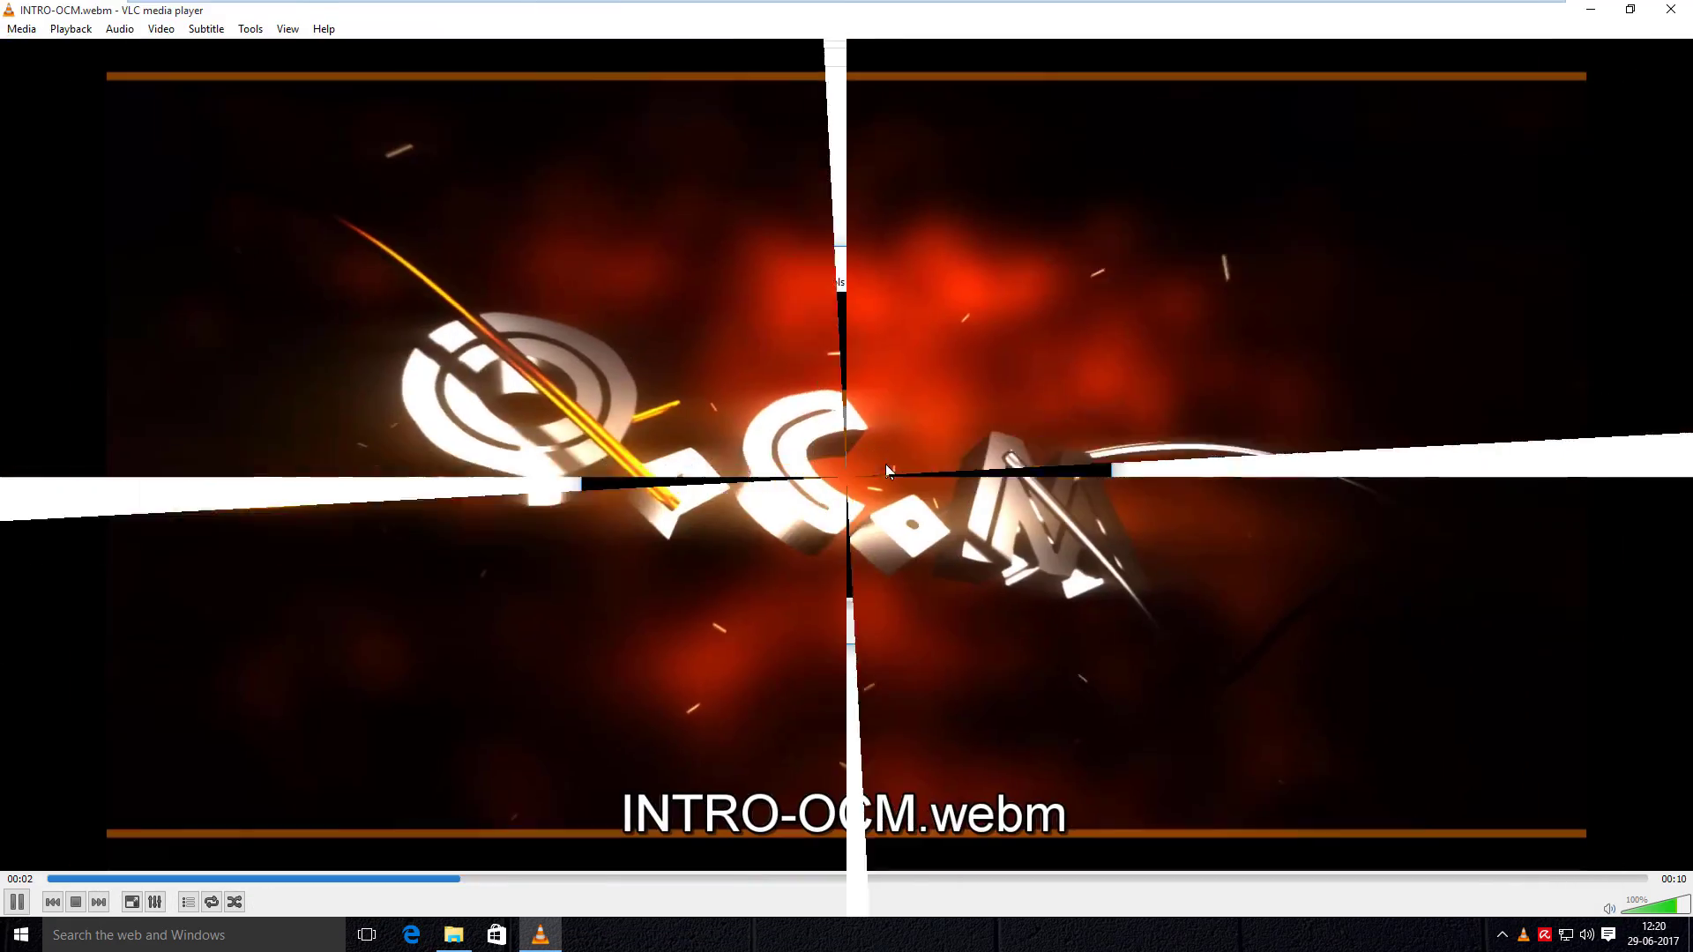
{"action": "left_click", "coordinate": [1680, 8]}
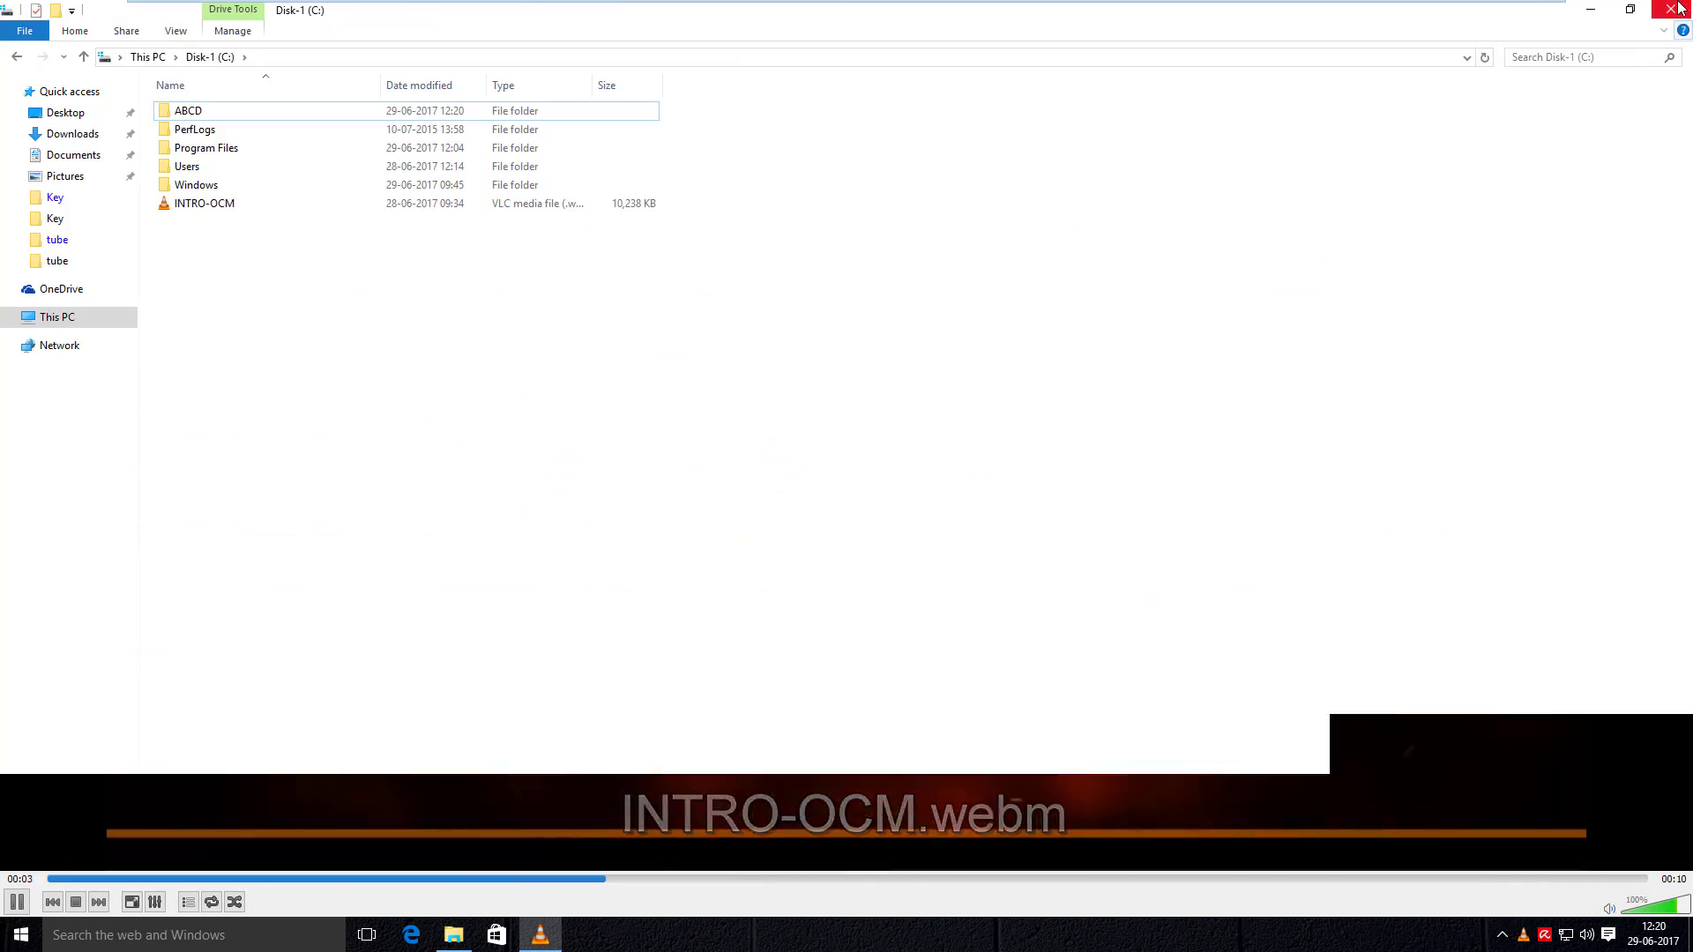
{"action": "left_click", "coordinate": [1680, 9]}
- Refresh the desktop and permanently delete the Recycle Bin's 4 items
{"action": "right_click", "coordinate": [502, 223]}
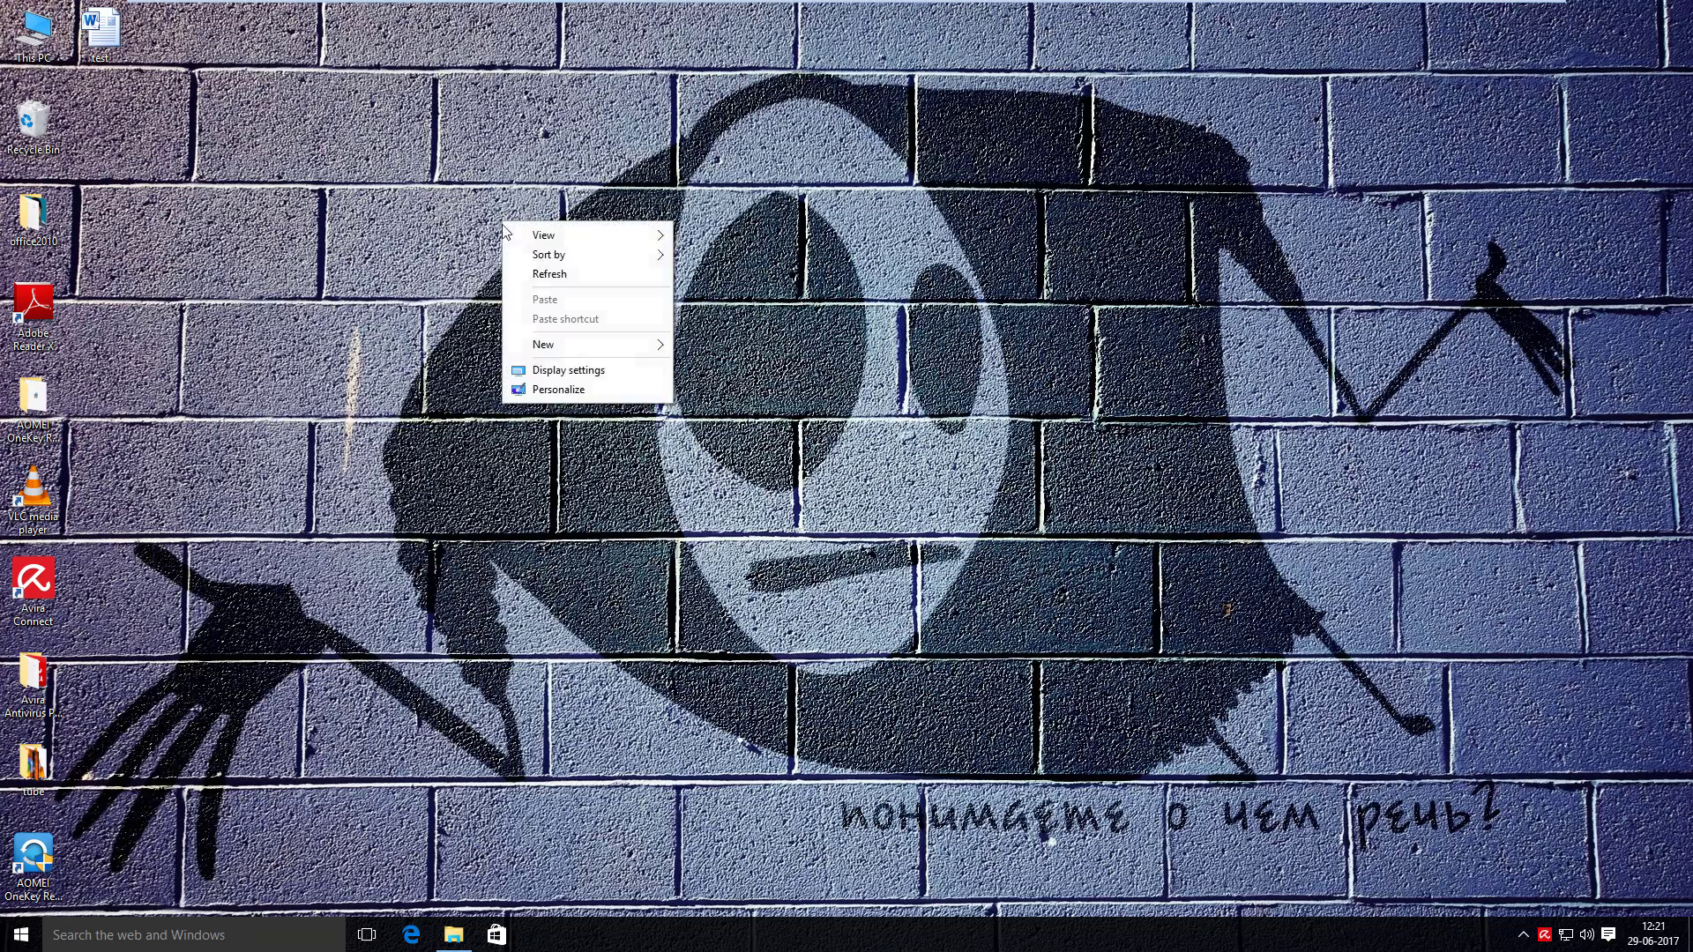
{"action": "left_click", "coordinate": [545, 275]}
{"action": "right_click", "coordinate": [19, 135]}
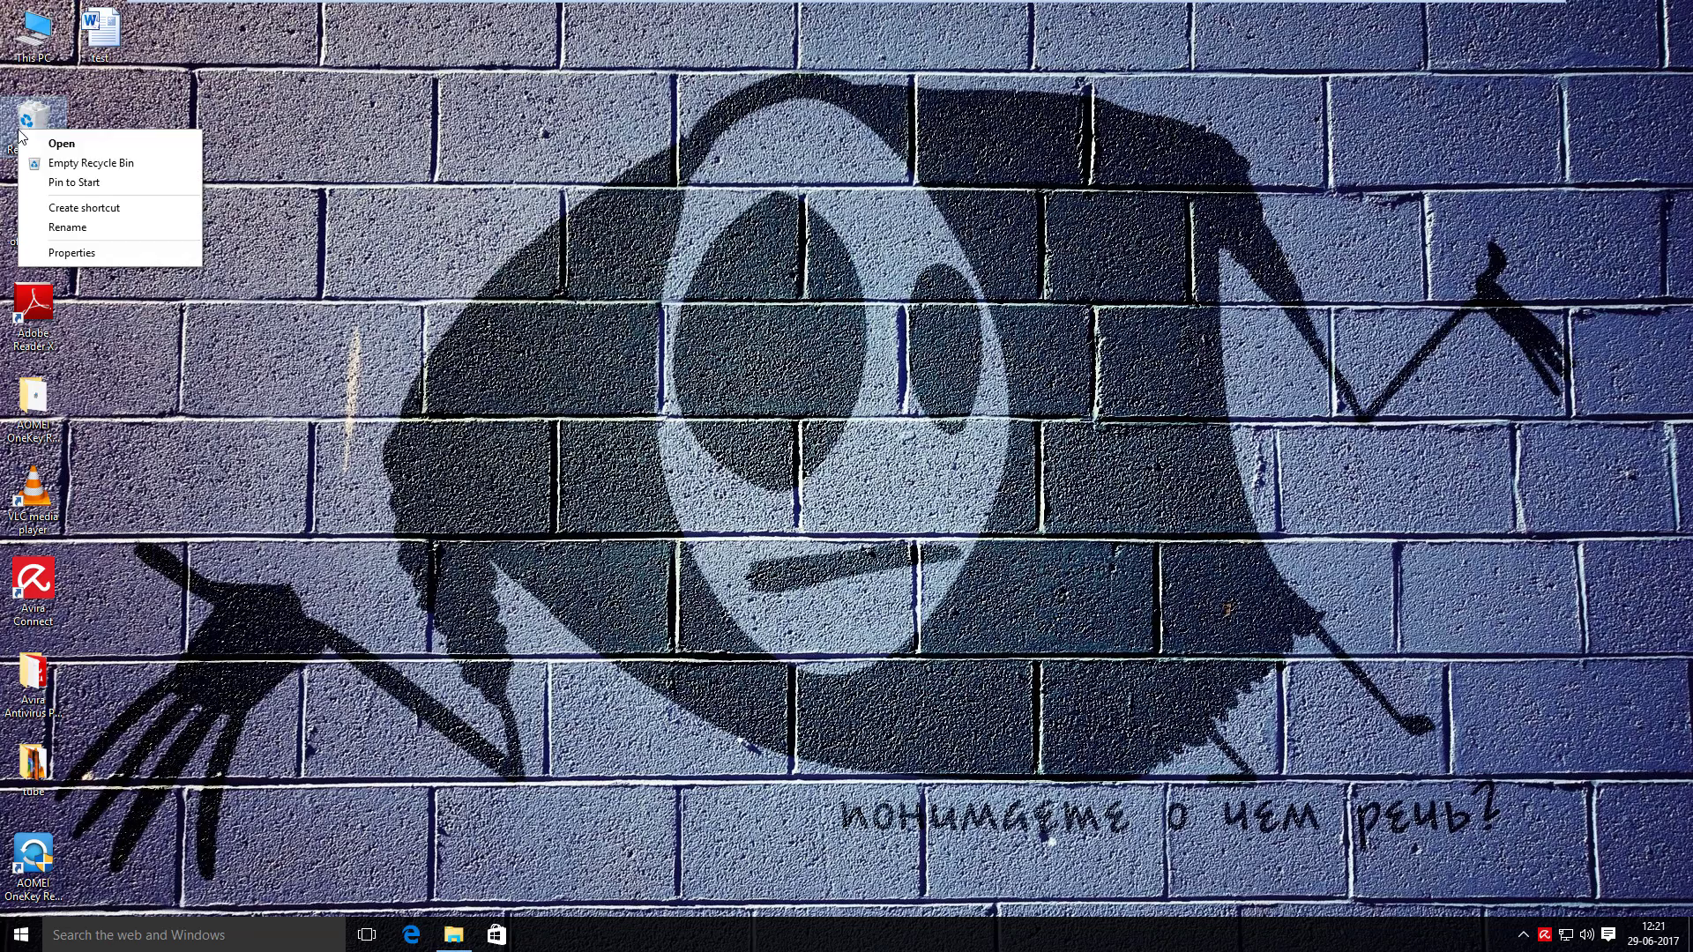
{"action": "left_click", "coordinate": [101, 167]}
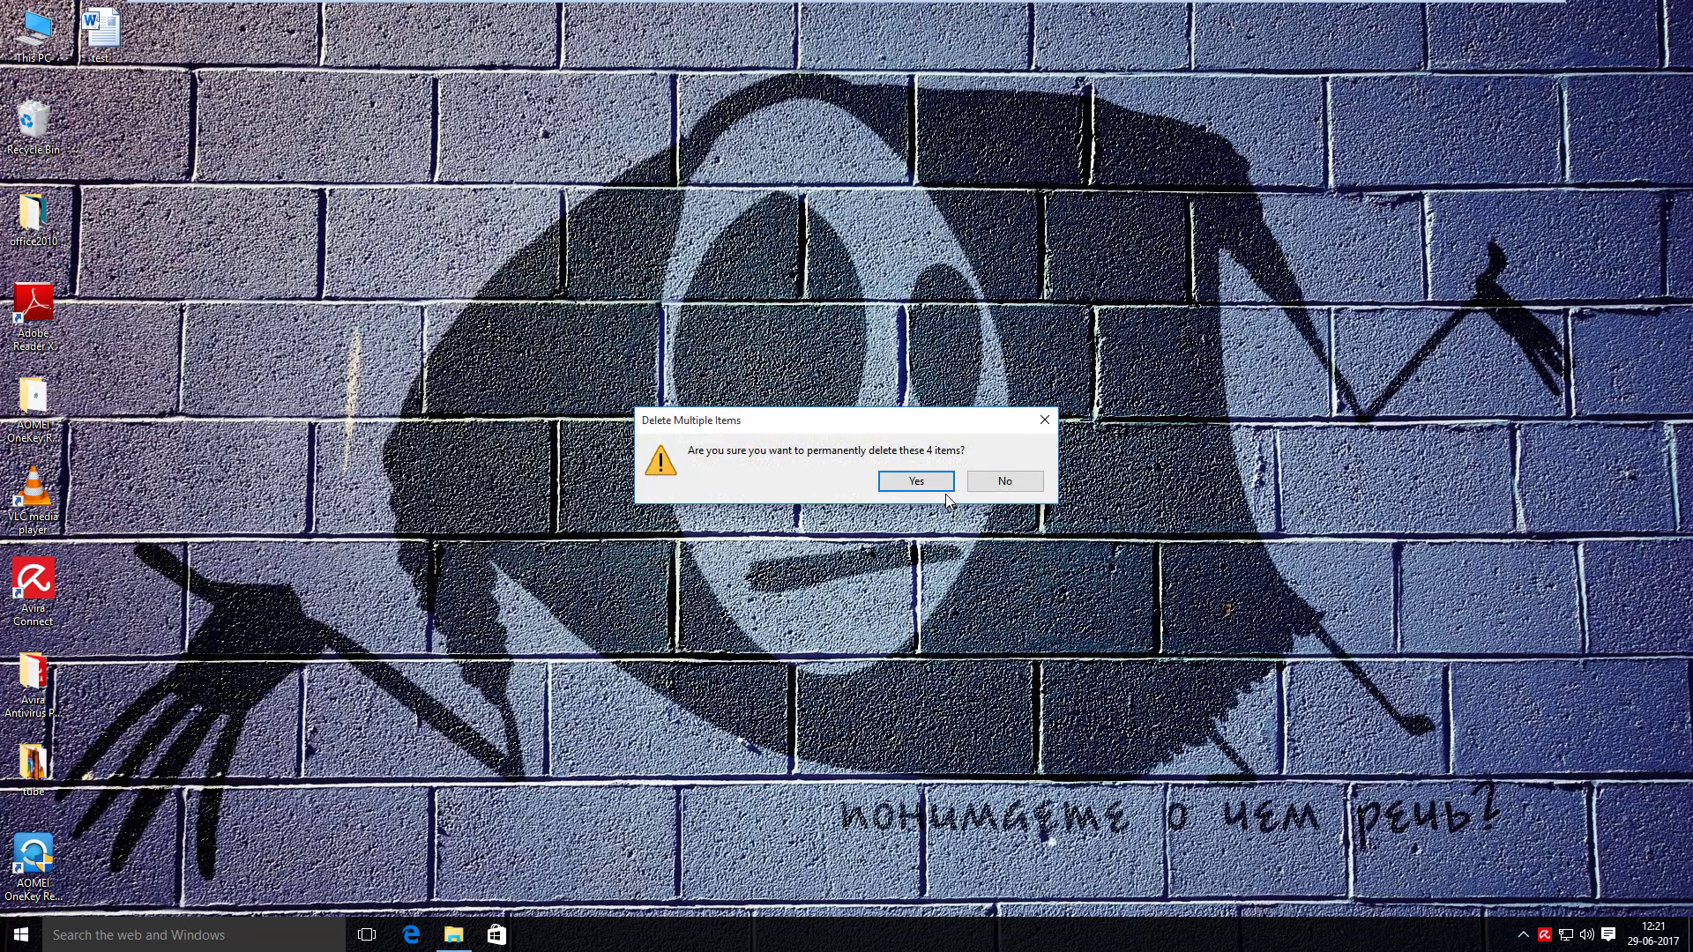
{"action": "left_click", "coordinate": [916, 481]}
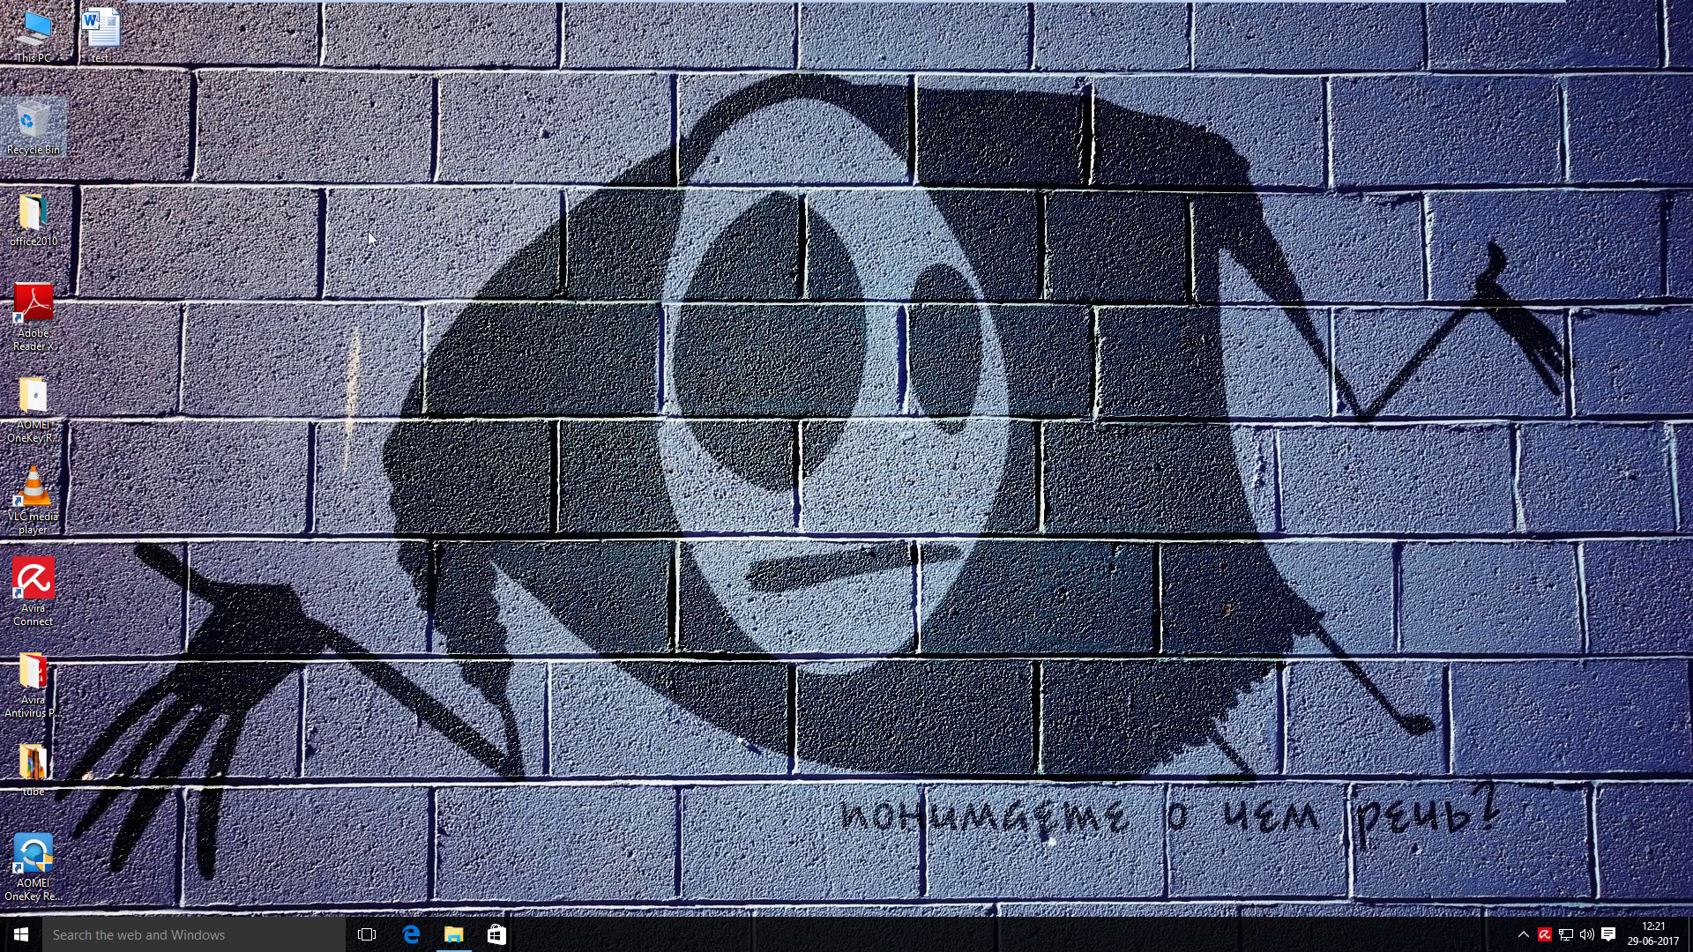
{"action": "left_click", "coordinate": [20, 937]}
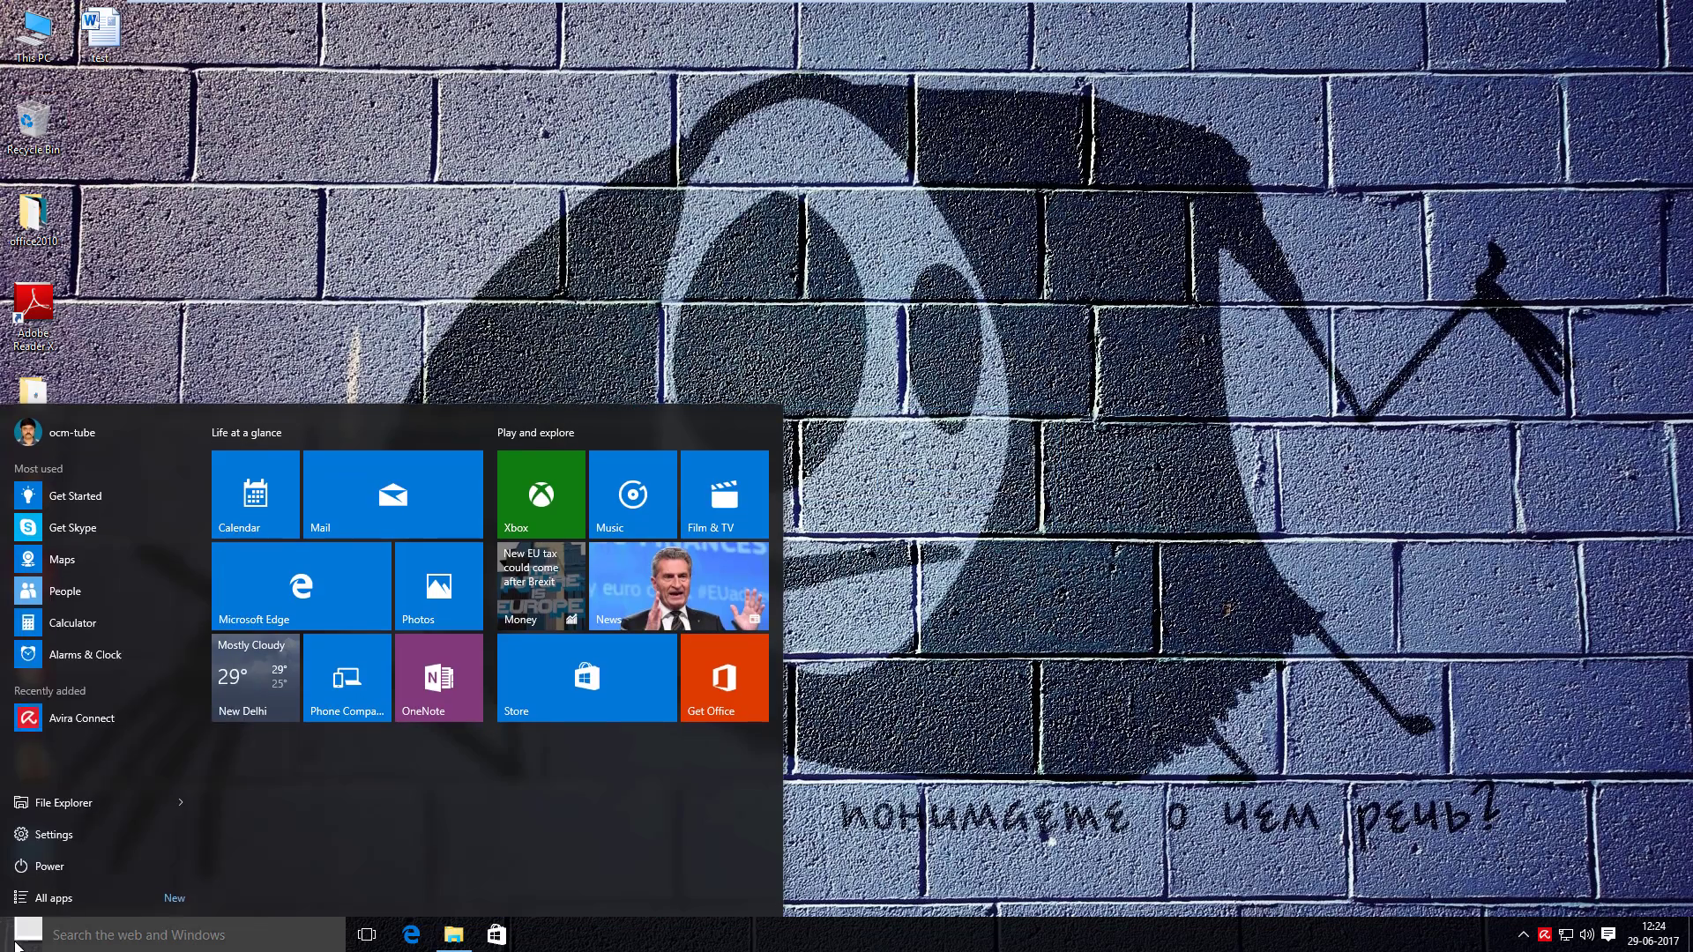
- Uninstall Adobe Reader X (10.1.2) through Control Panel's Programs and Features
{"action": "right_click", "coordinate": [16, 942]}
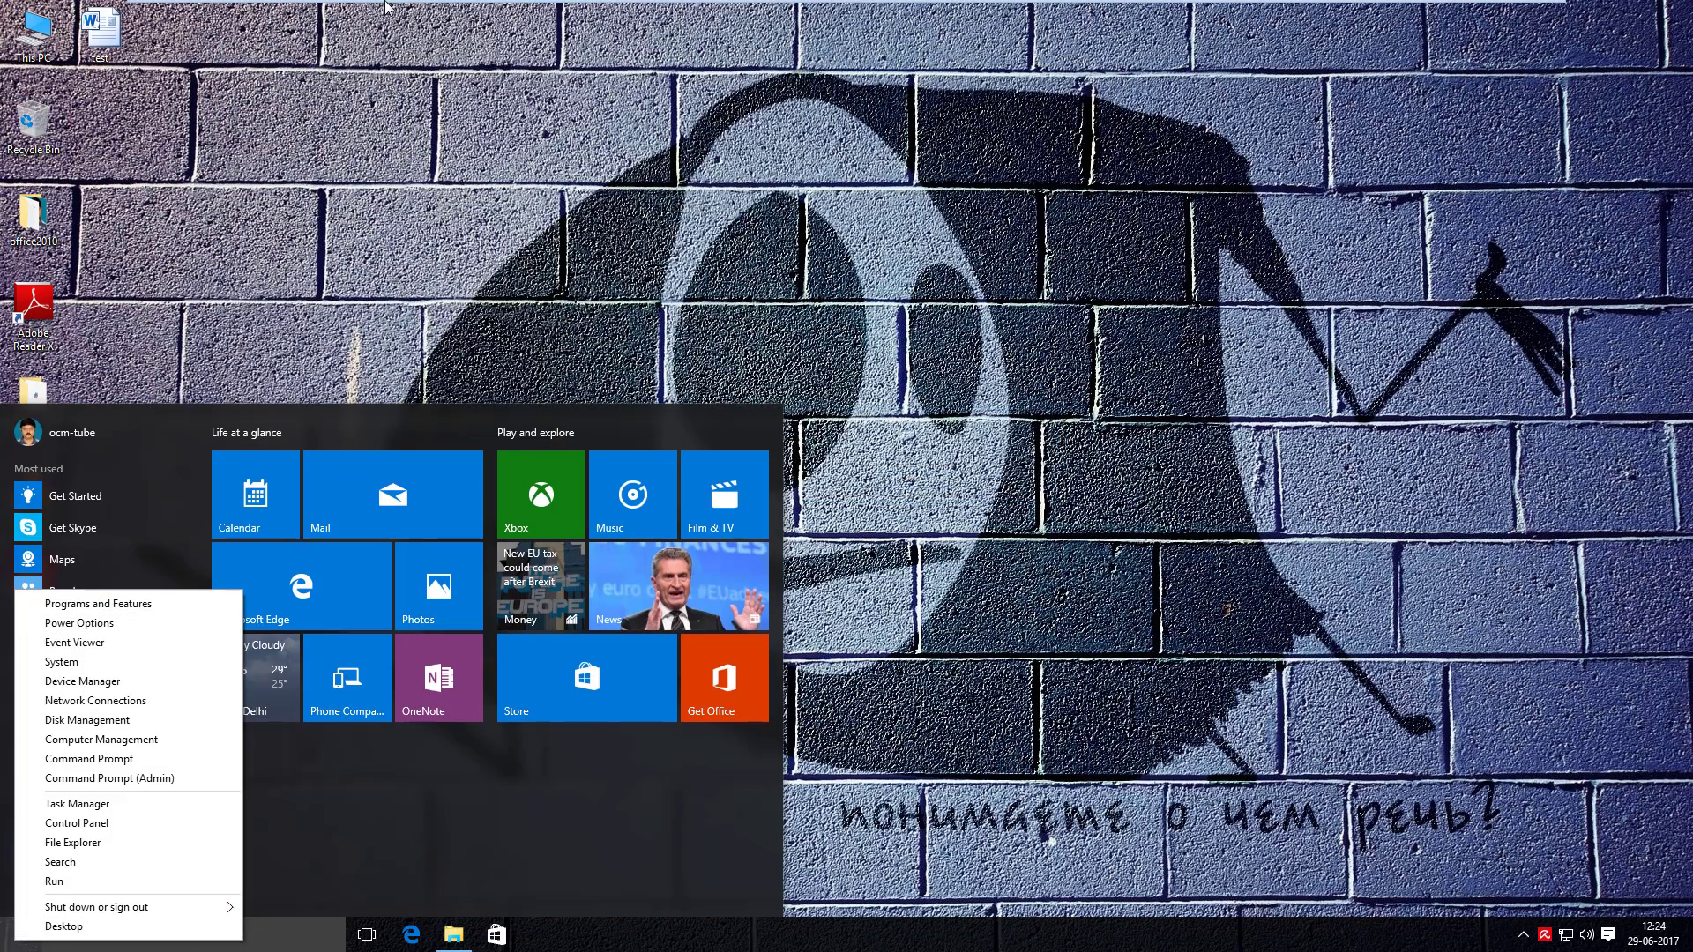
{"action": "left_click", "coordinate": [110, 823]}
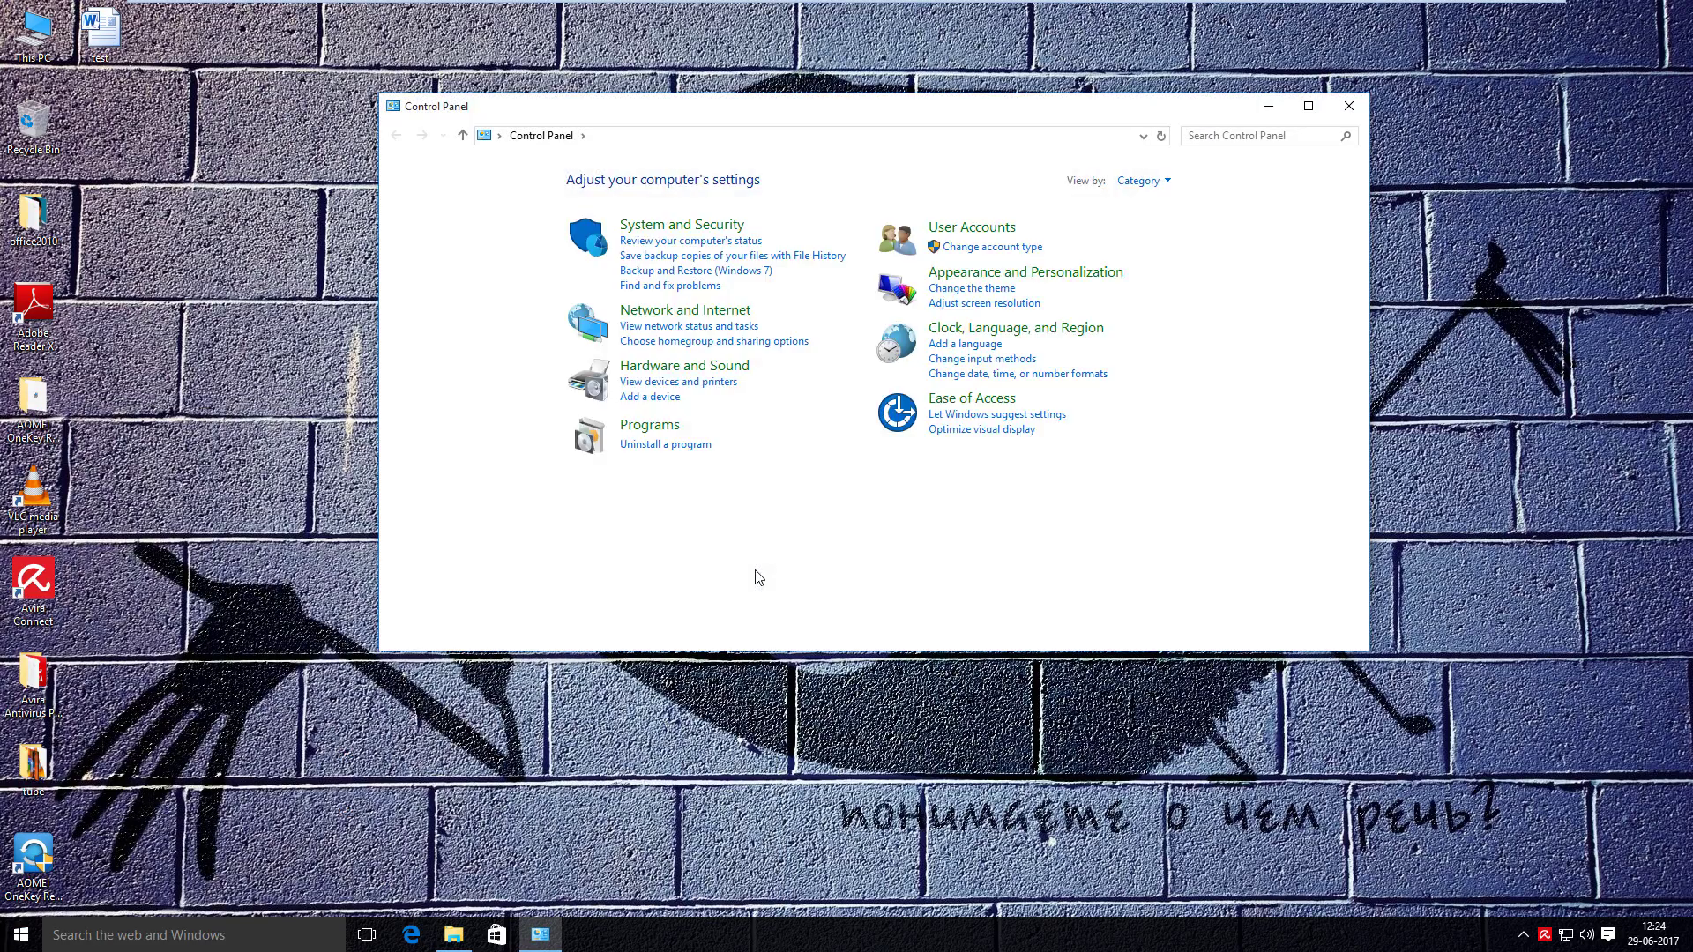
{"action": "left_click", "coordinate": [648, 426]}
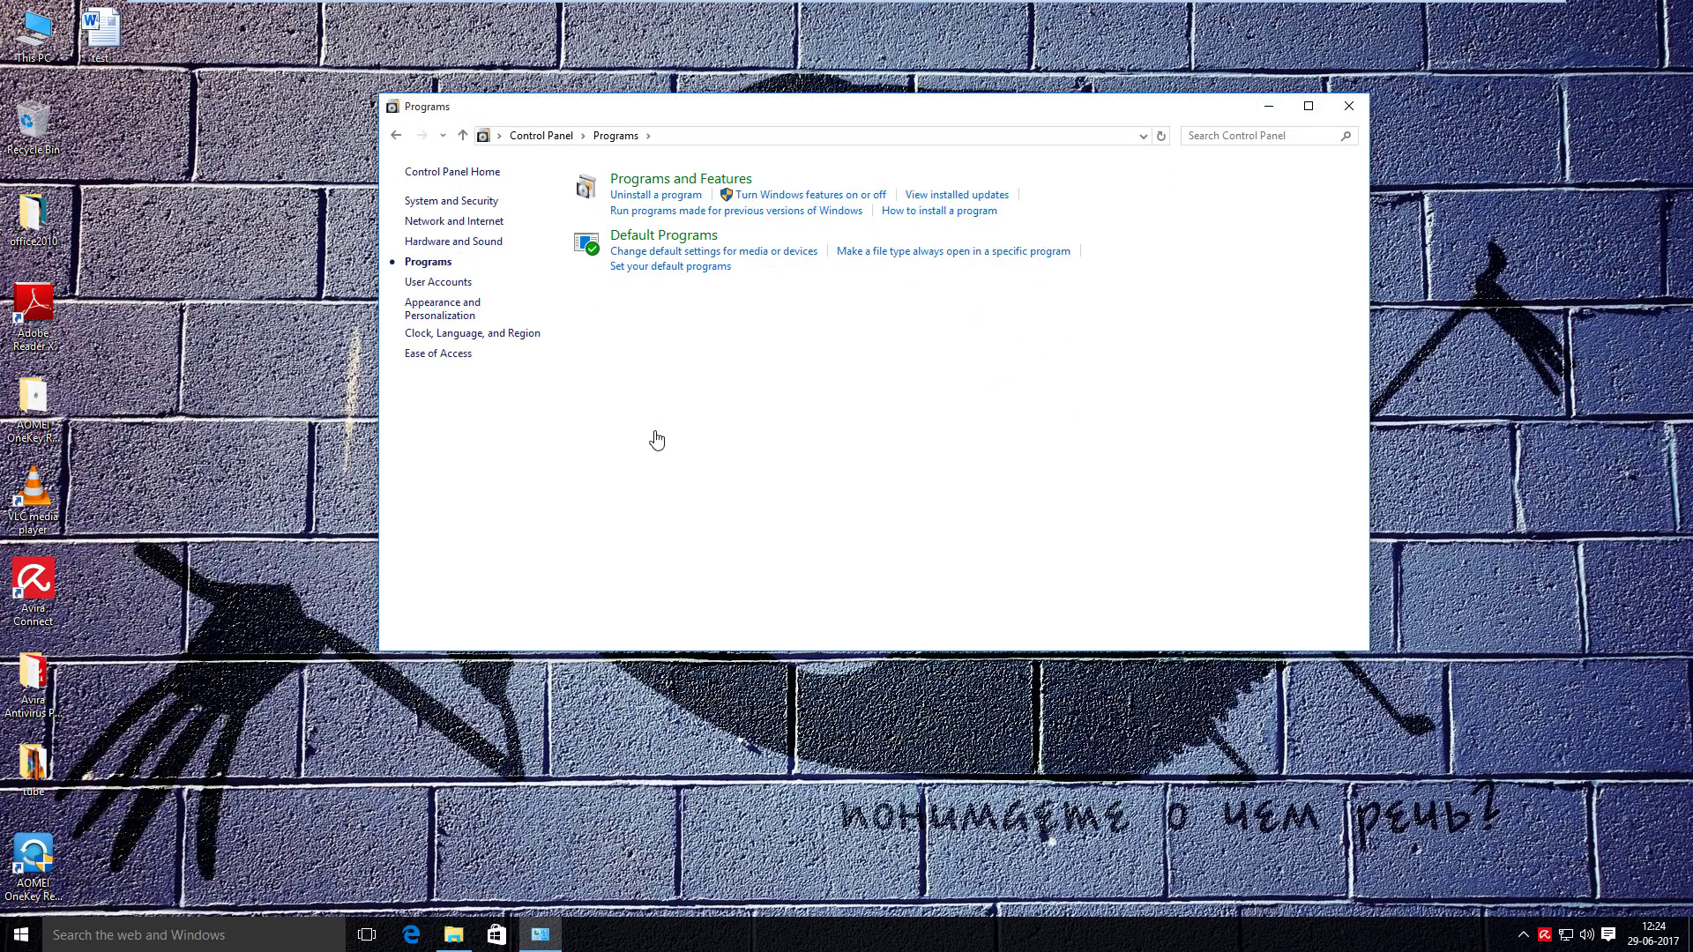
{"action": "left_click", "coordinate": [681, 181]}
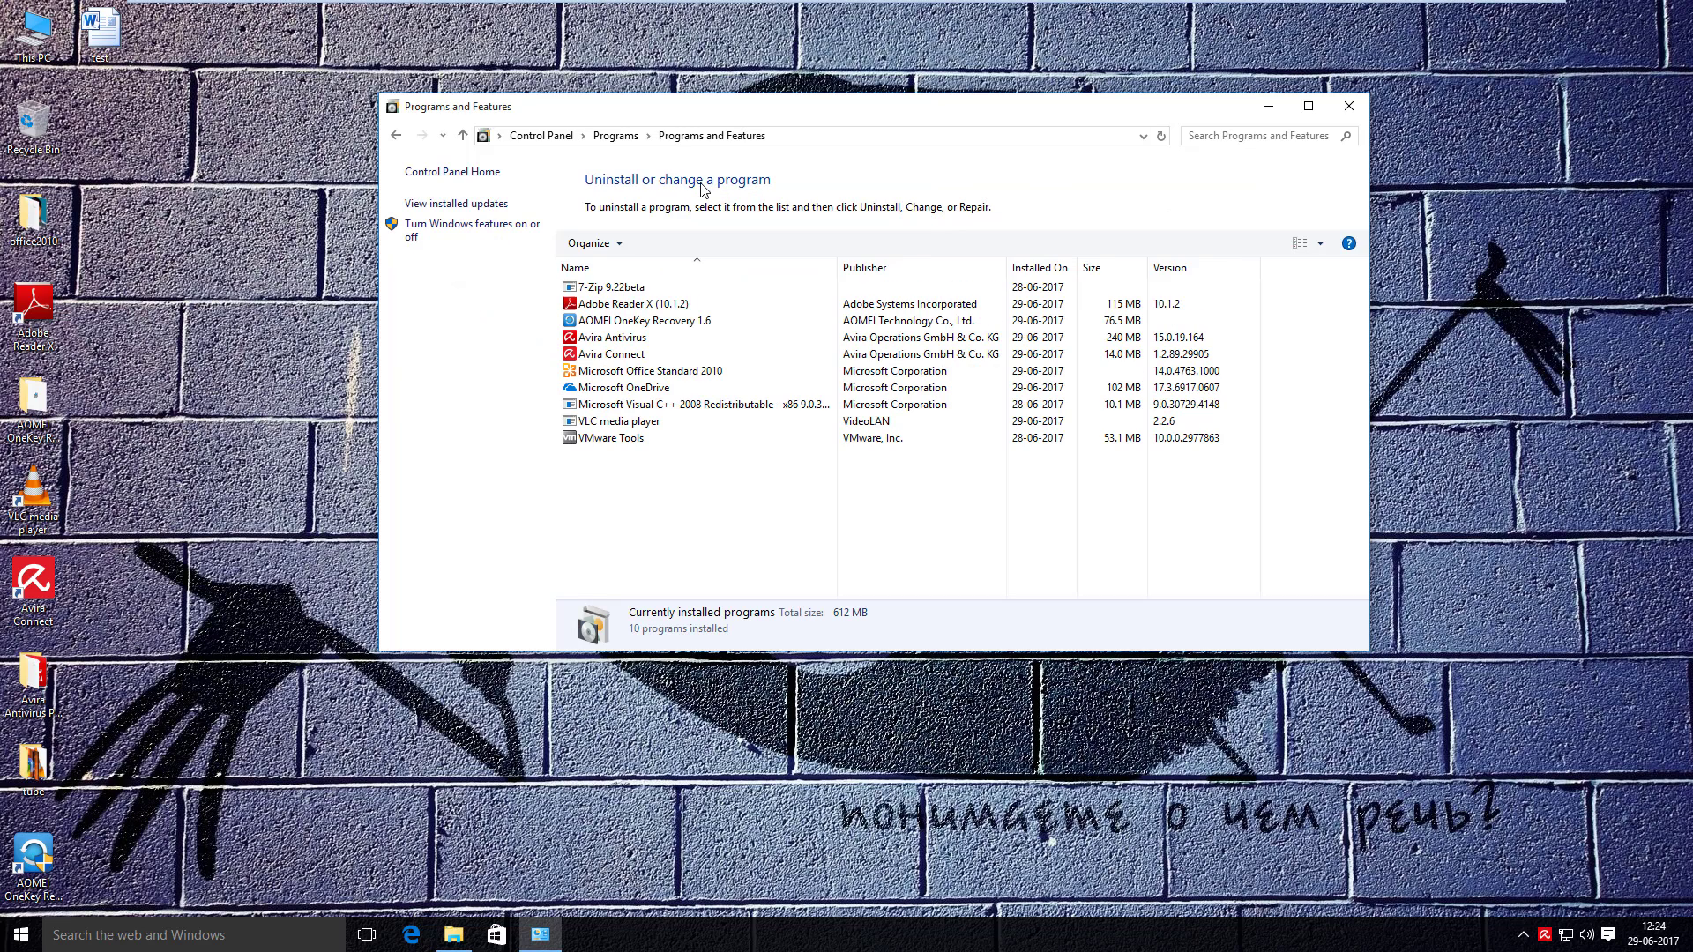
{"action": "right_click", "coordinate": [672, 304]}
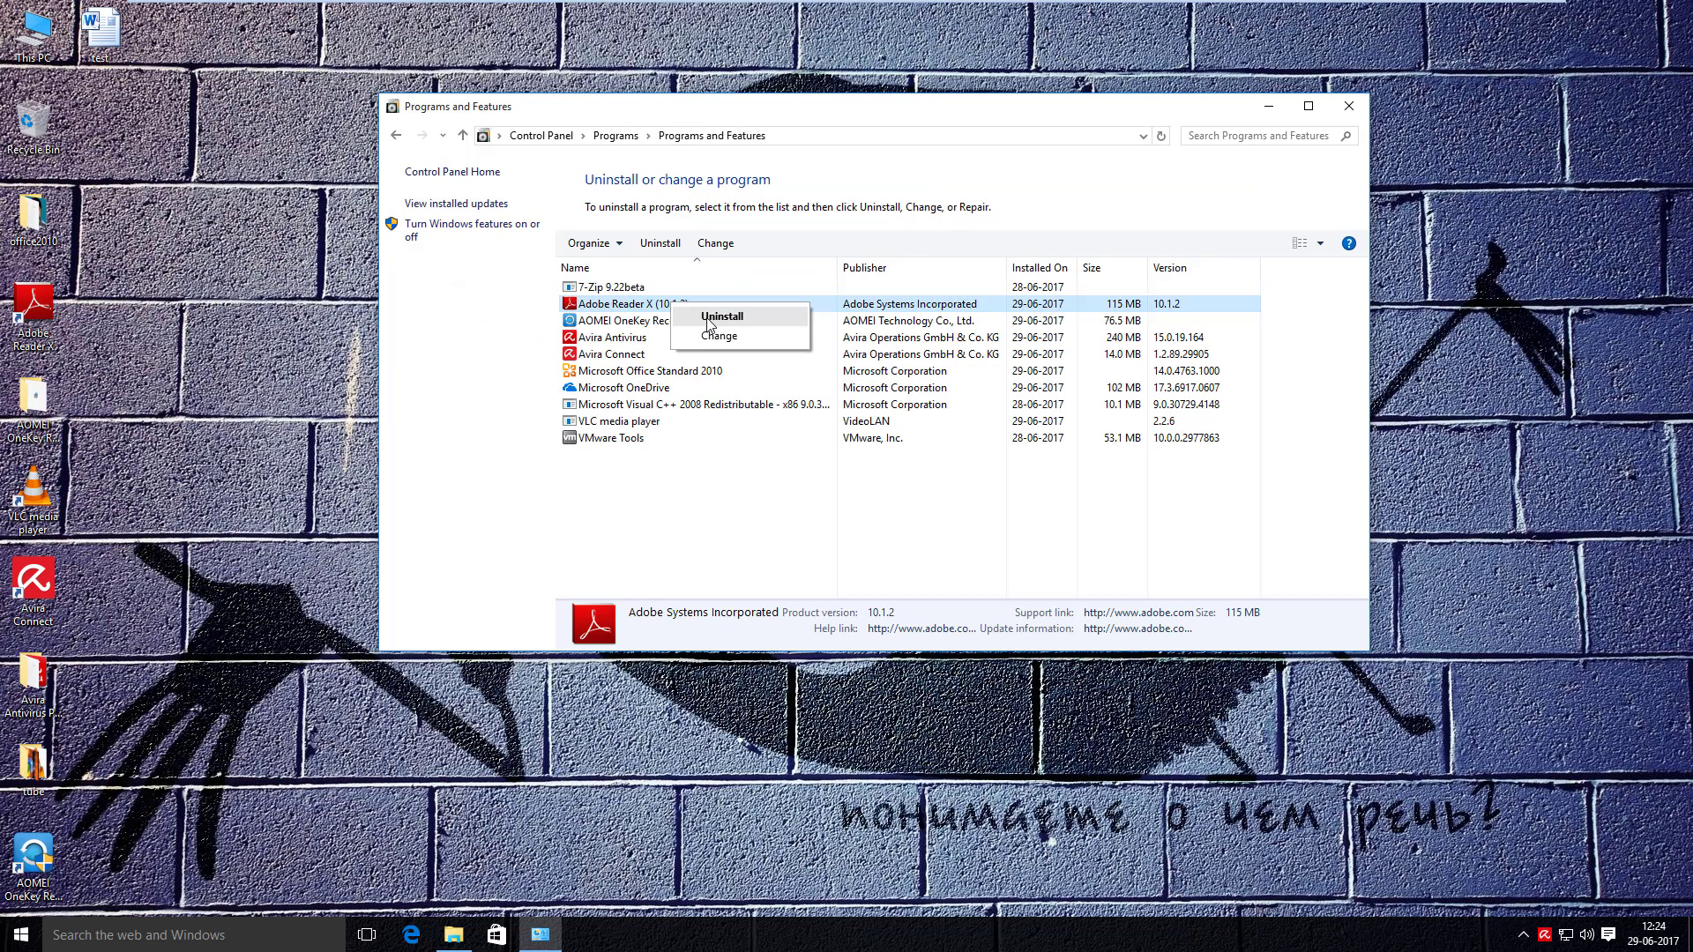
{"action": "left_click", "coordinate": [715, 317]}
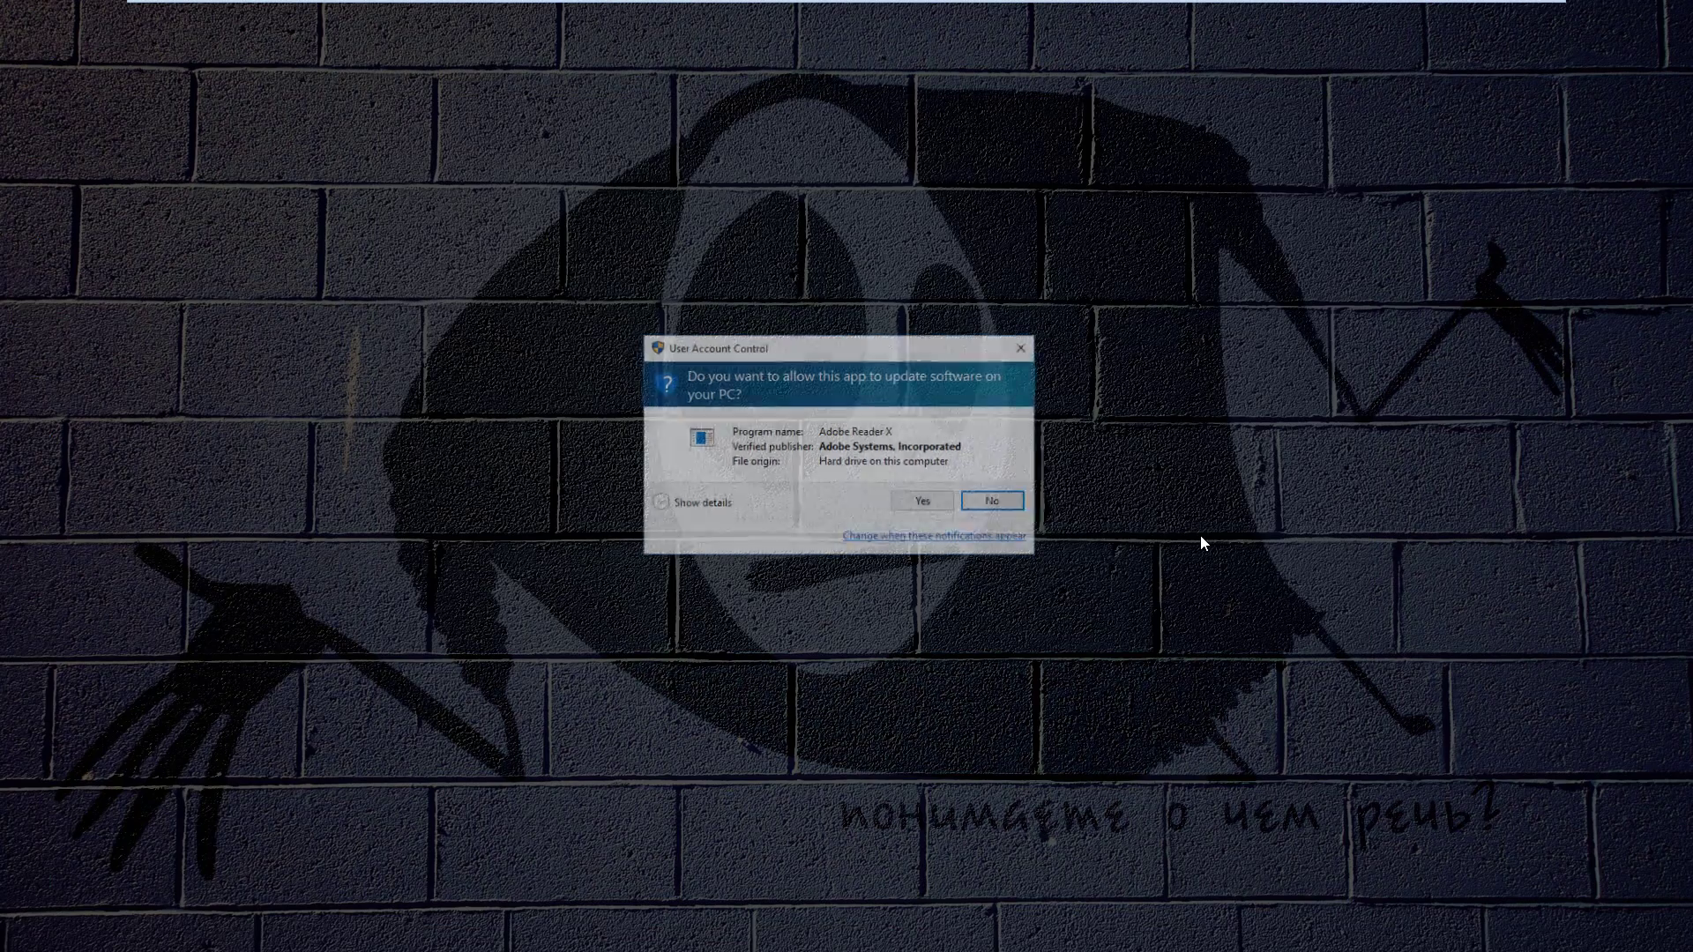
{"action": "left_click", "coordinate": [923, 502]}
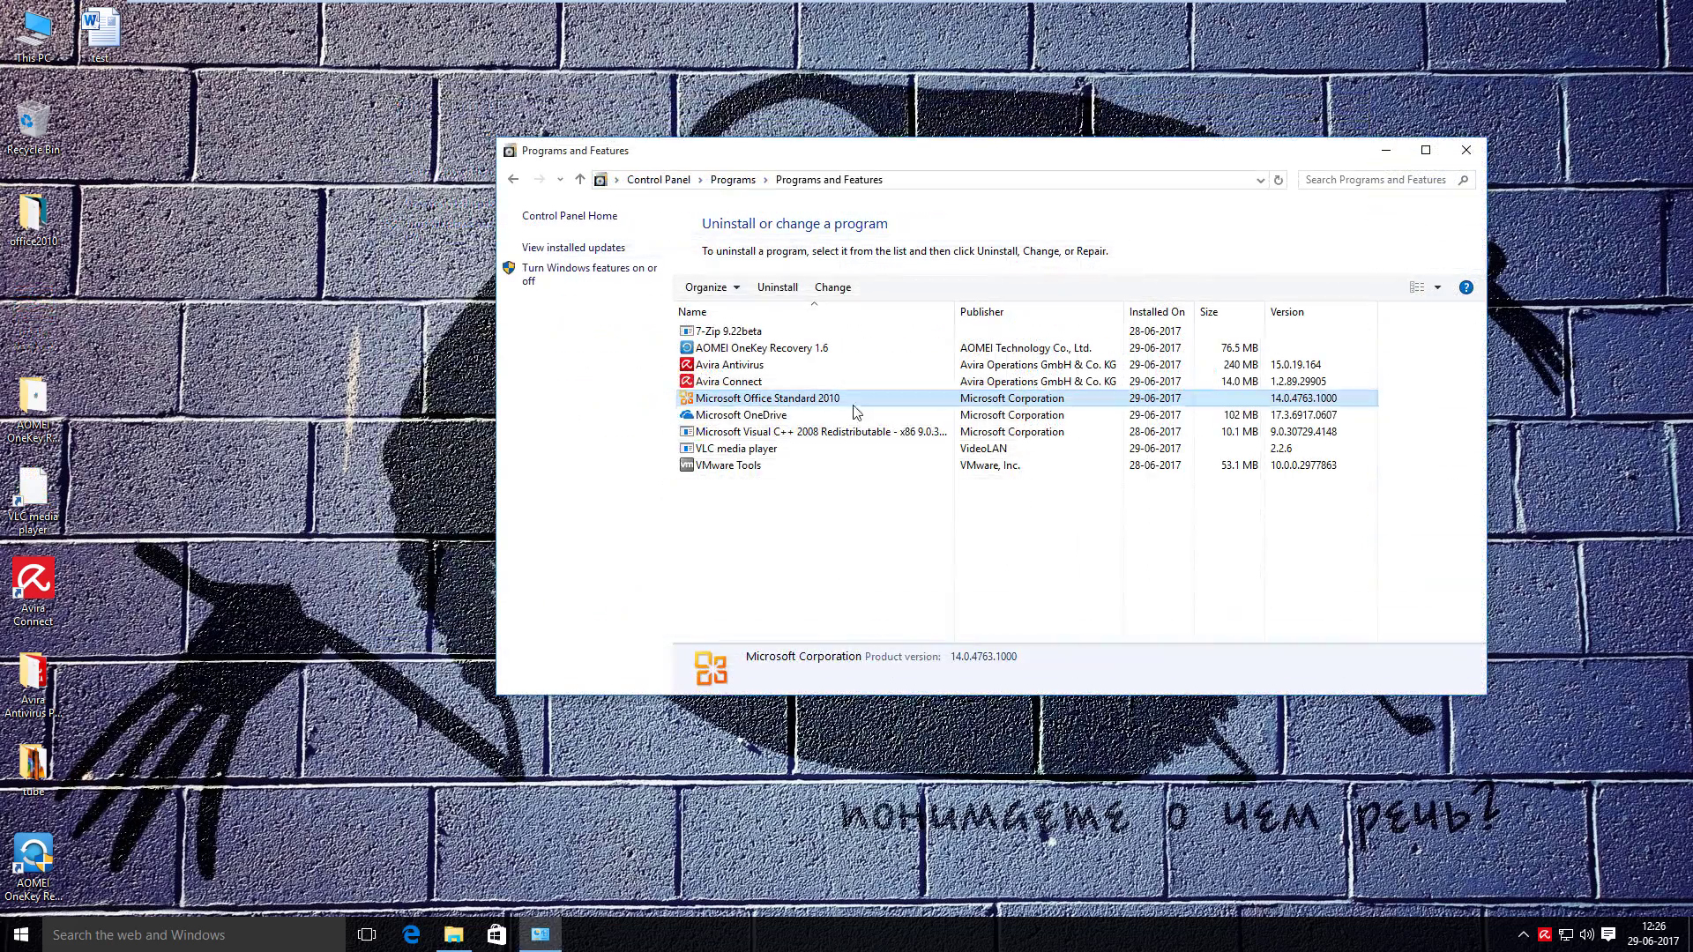
- Uninstall Microsoft Office Standard 2010 and dismiss the restart prompt
{"action": "right_click", "coordinate": [801, 405]}
{"action": "left_click", "coordinate": [860, 425]}
{"action": "left_click", "coordinate": [917, 529]}
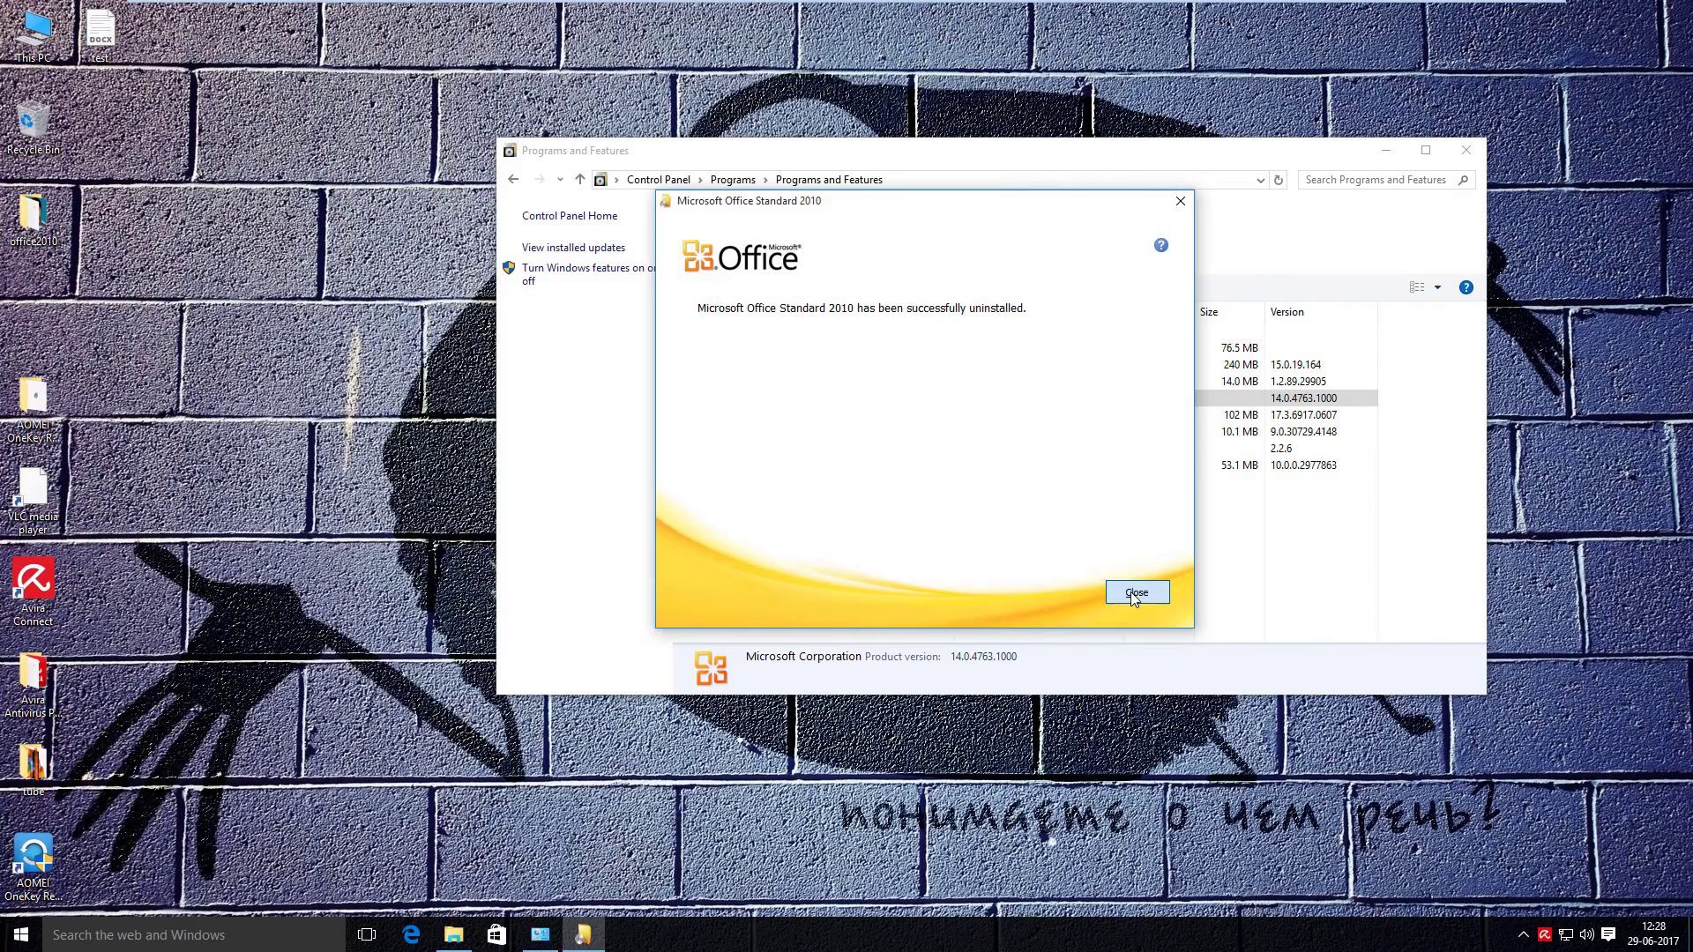
{"action": "left_click", "coordinate": [1137, 592]}
{"action": "left_click", "coordinate": [997, 526]}
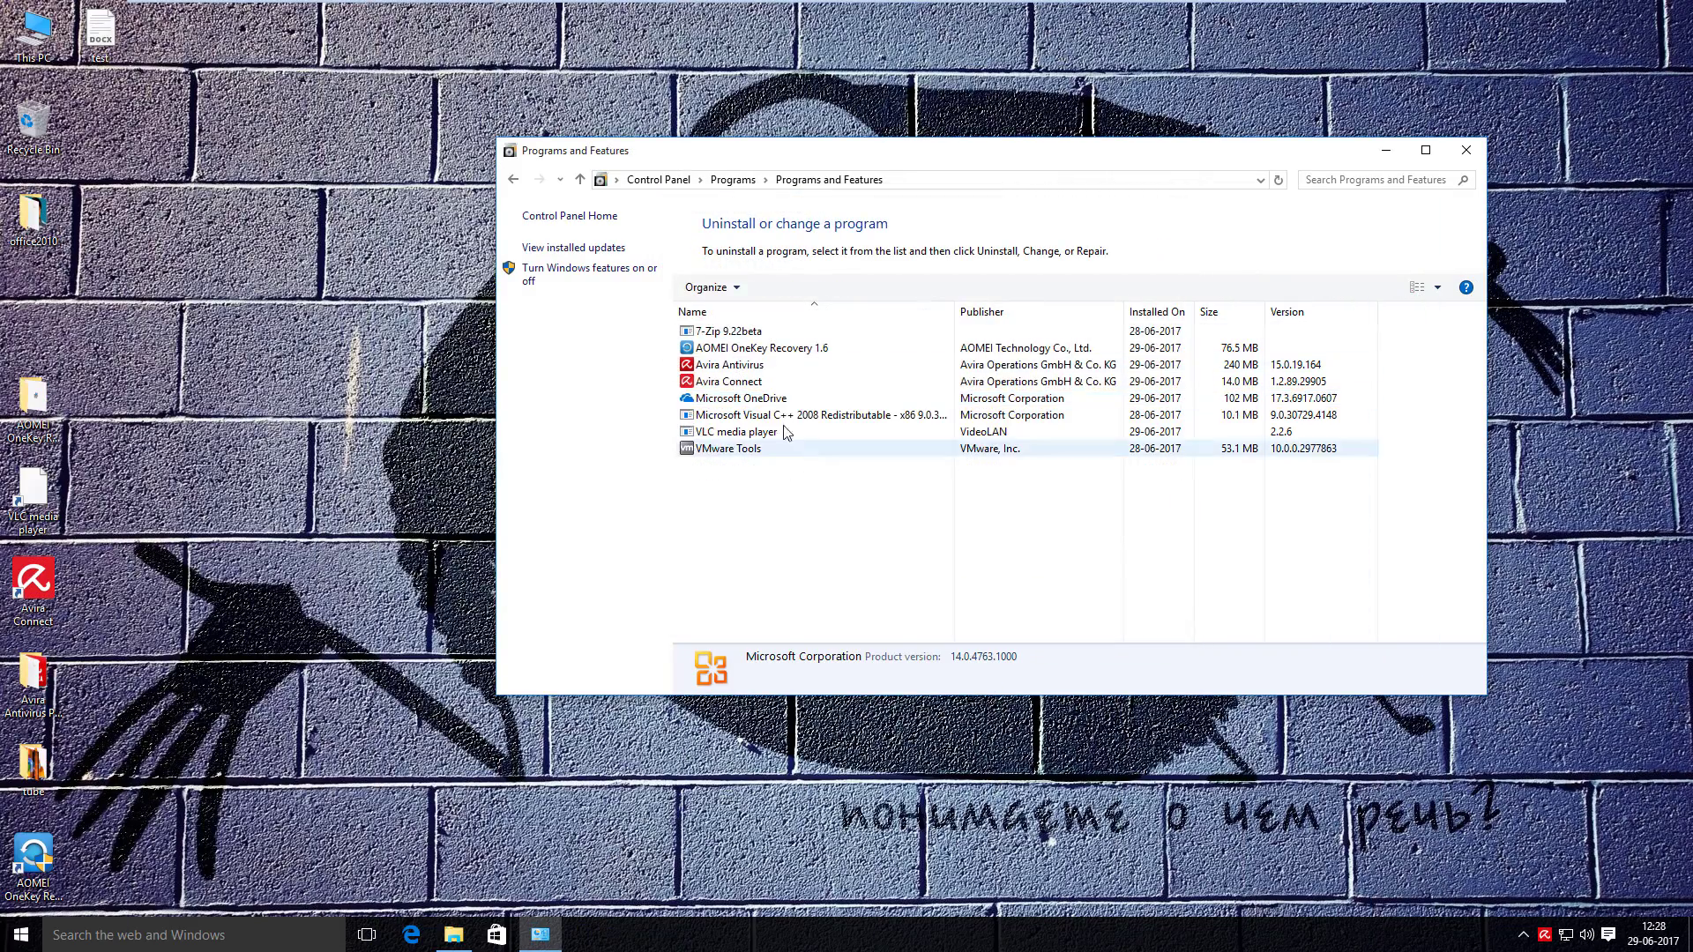
- Uninstall Avira Antivirus, confirming removal despite the warning
{"action": "left_click", "coordinate": [759, 367]}
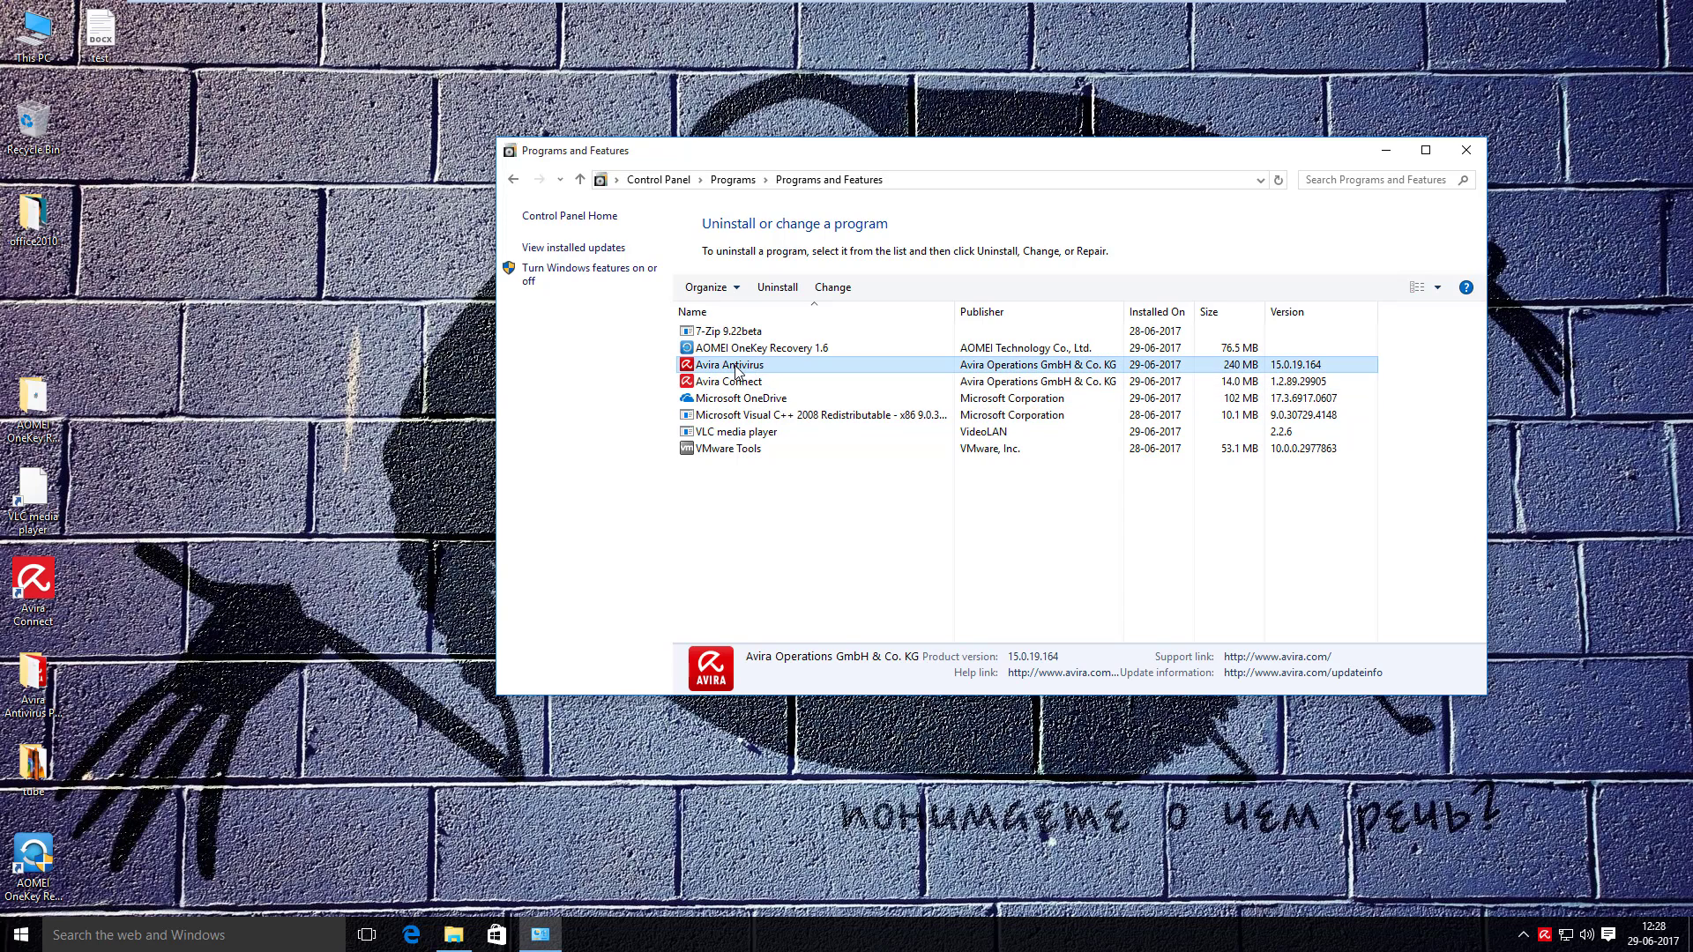
{"action": "right_click", "coordinate": [737, 369]}
{"action": "left_click", "coordinate": [769, 381]}
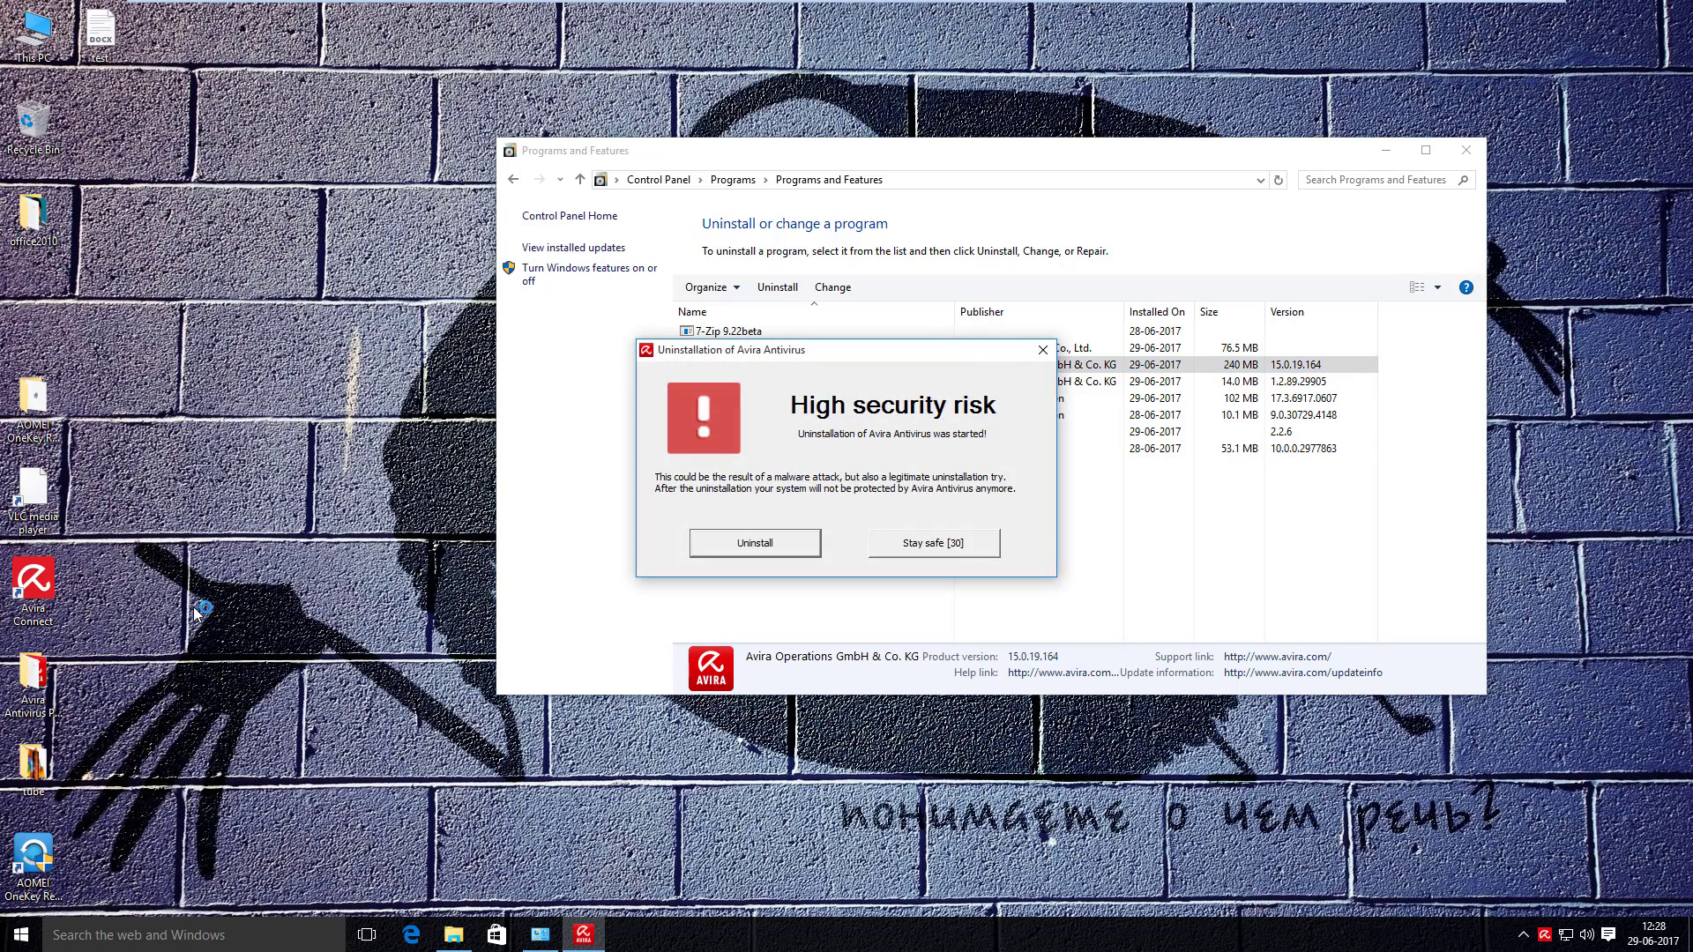
{"action": "left_click", "coordinate": [762, 540]}
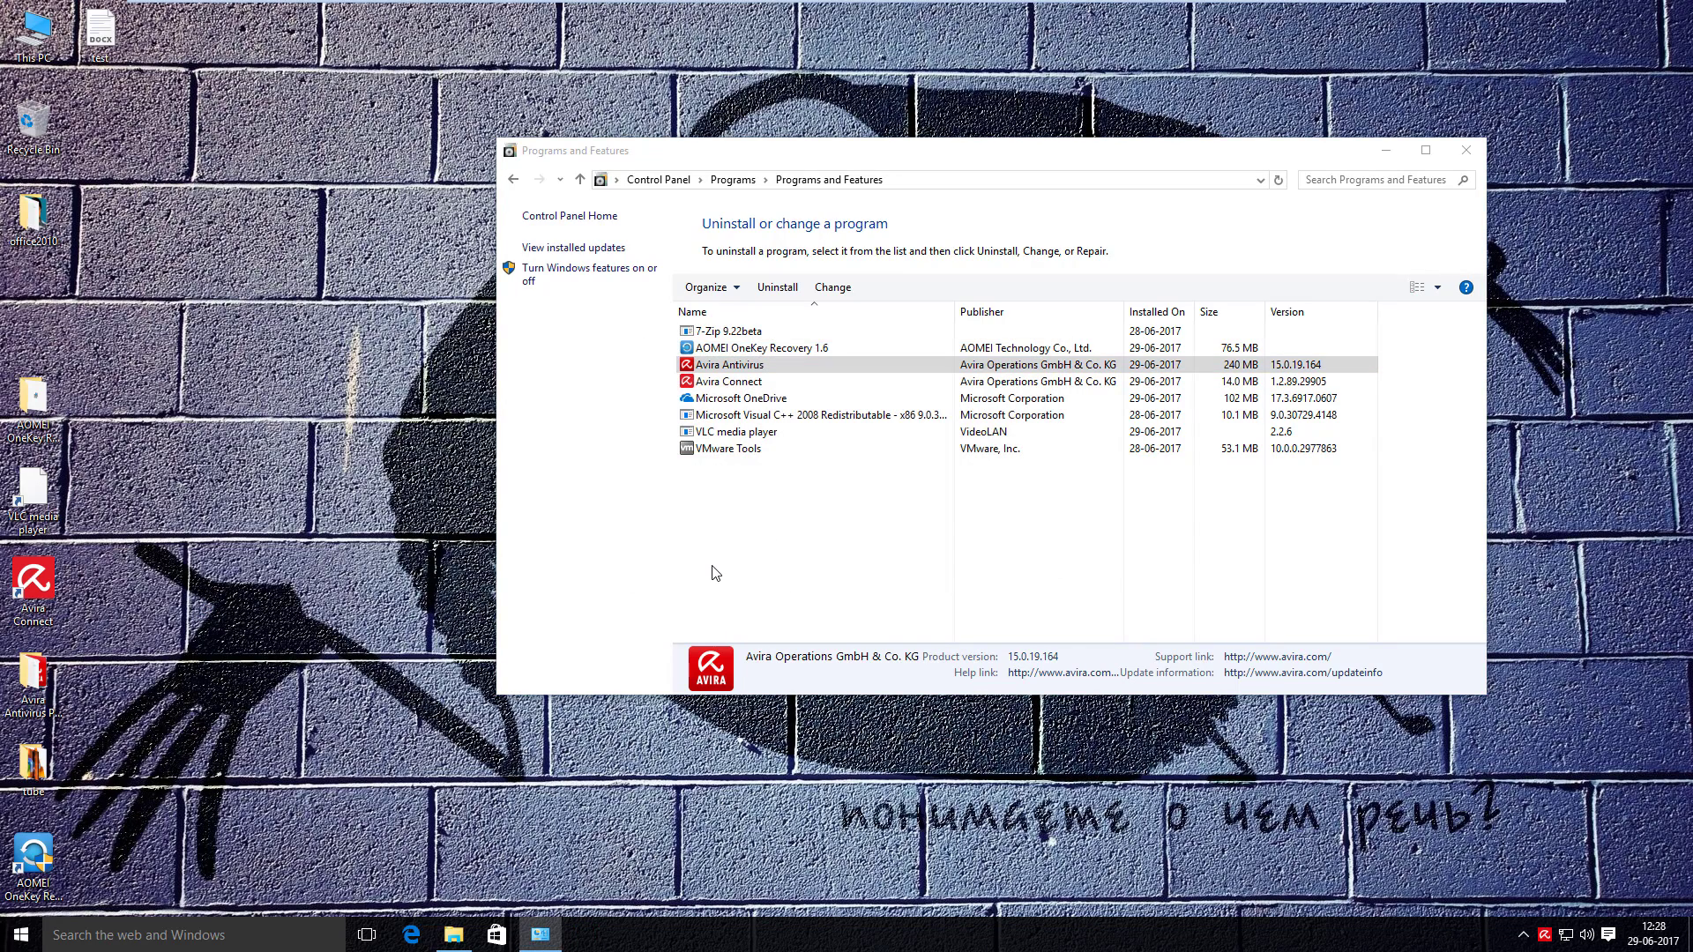
{"action": "left_click", "coordinate": [974, 605]}
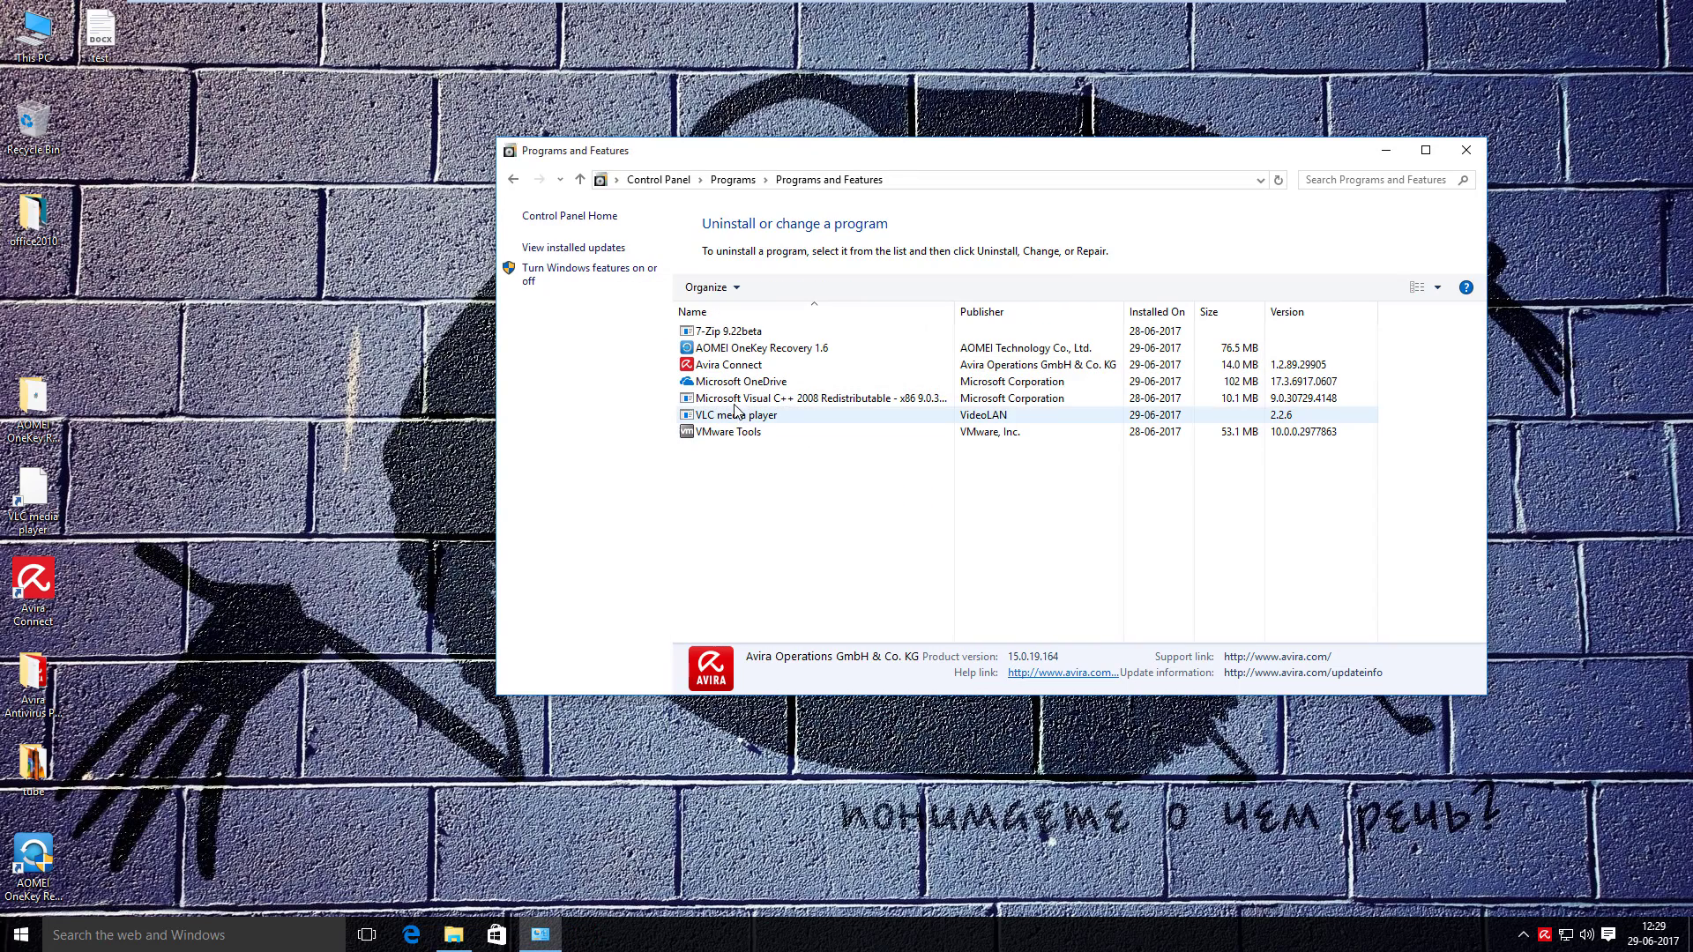
- Uninstall Avira Connect, acknowledge the success message, and close Programs and Features
{"action": "left_click", "coordinate": [729, 365]}
{"action": "right_click", "coordinate": [728, 365]}
{"action": "left_click", "coordinate": [765, 381]}
{"action": "left_click", "coordinate": [961, 572]}
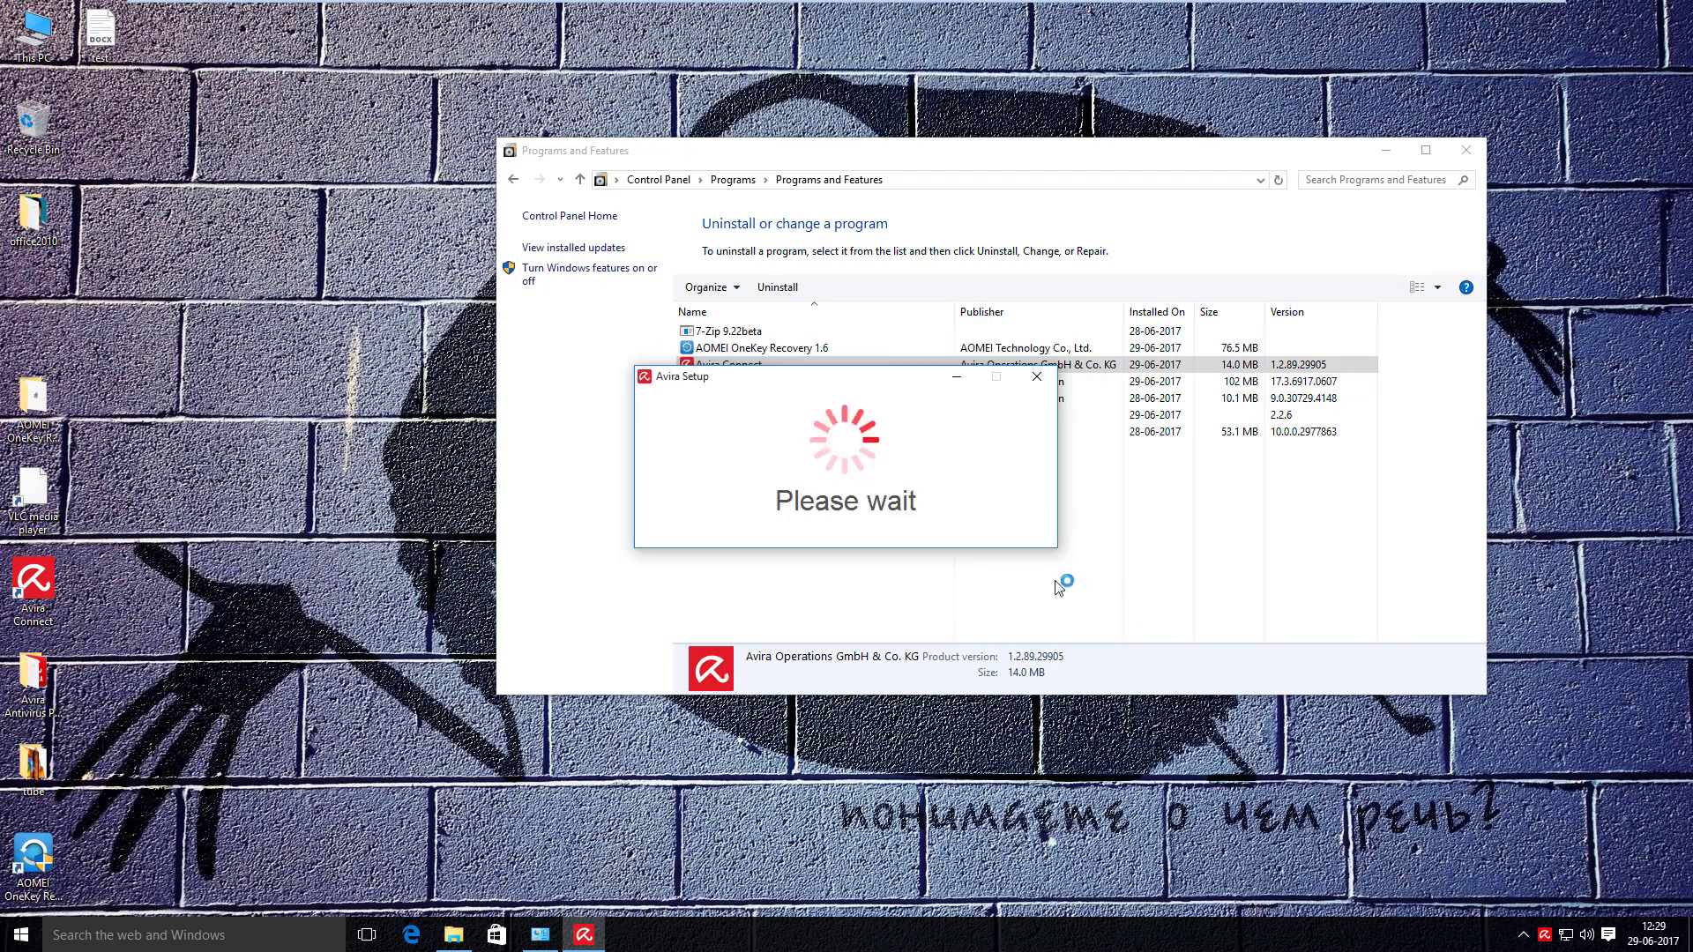
{"action": "left_click", "coordinate": [849, 566]}
{"action": "left_click", "coordinate": [1466, 150]}
- Copy the office2010 desktop folder into Disk-2 (G:)
{"action": "right_click", "coordinate": [708, 273]}
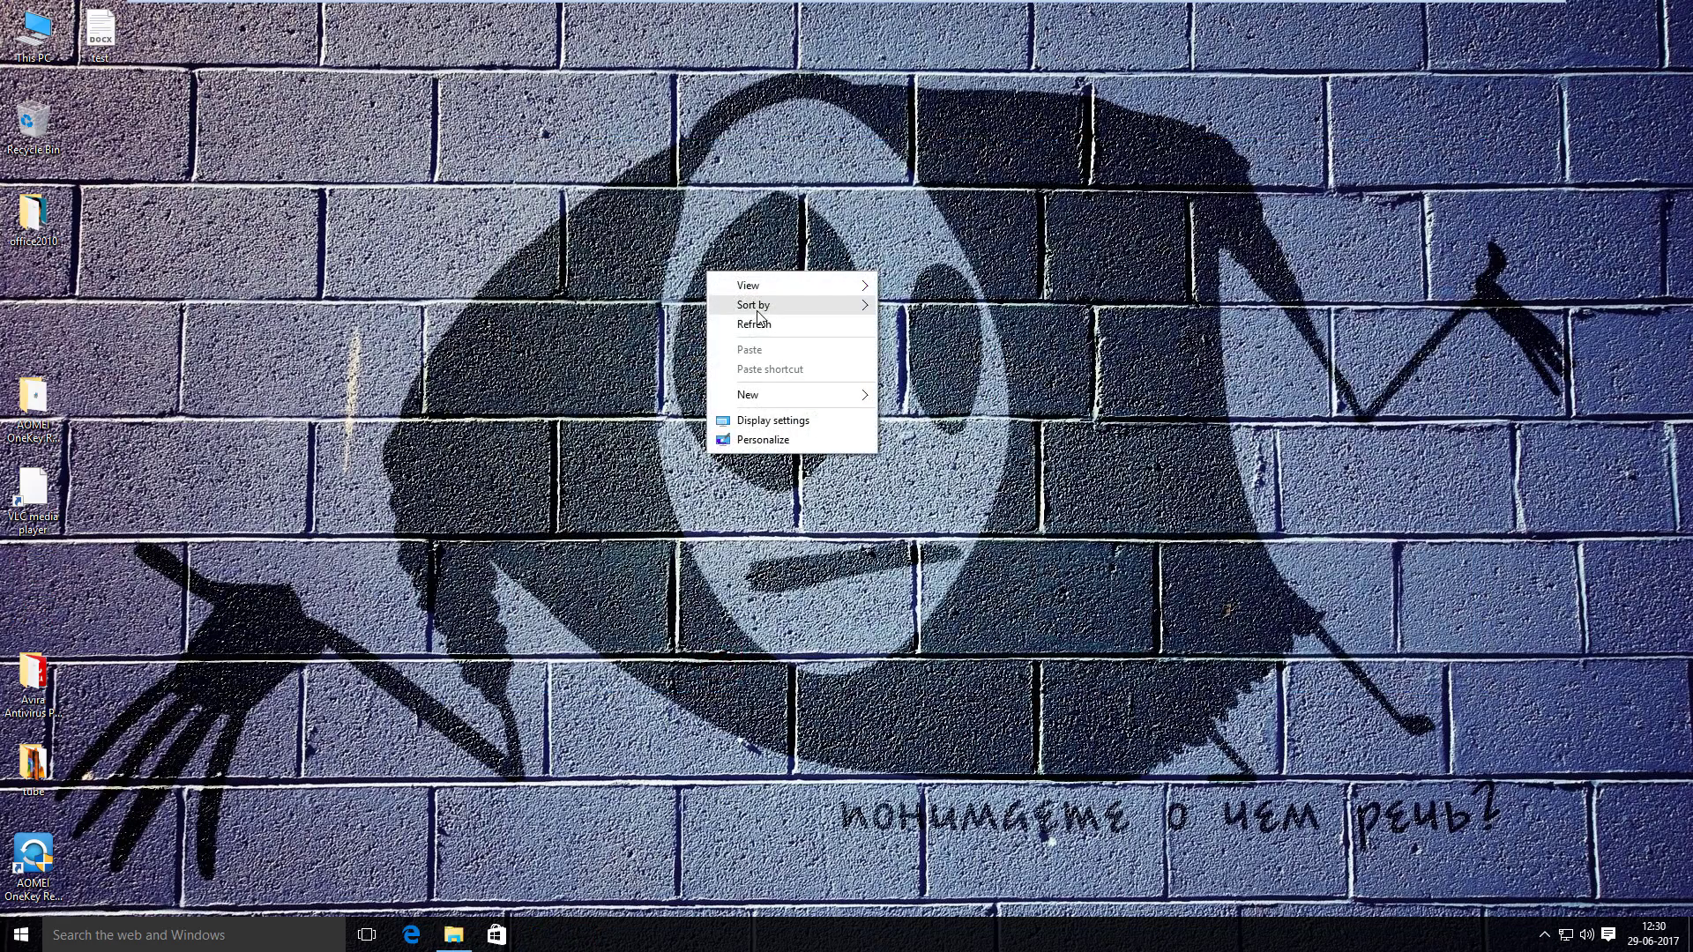
{"action": "left_click", "coordinate": [755, 323]}
{"action": "right_click", "coordinate": [33, 215]}
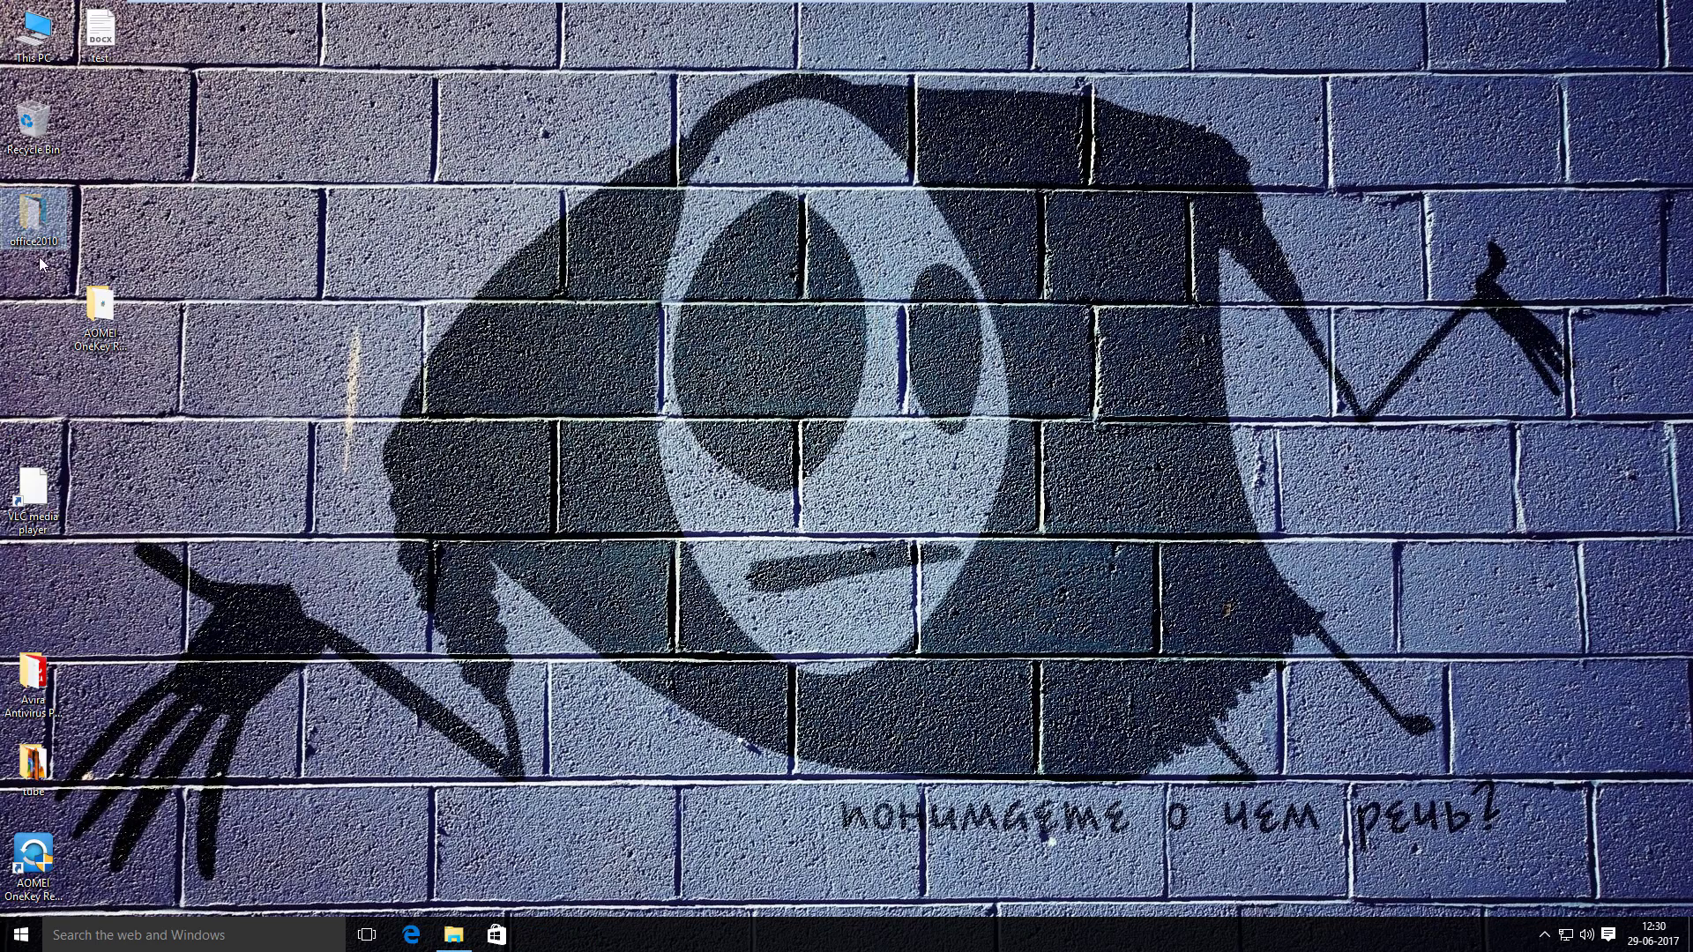
{"action": "left_click", "coordinate": [41, 42]}
{"action": "double_click", "coordinate": [40, 42]}
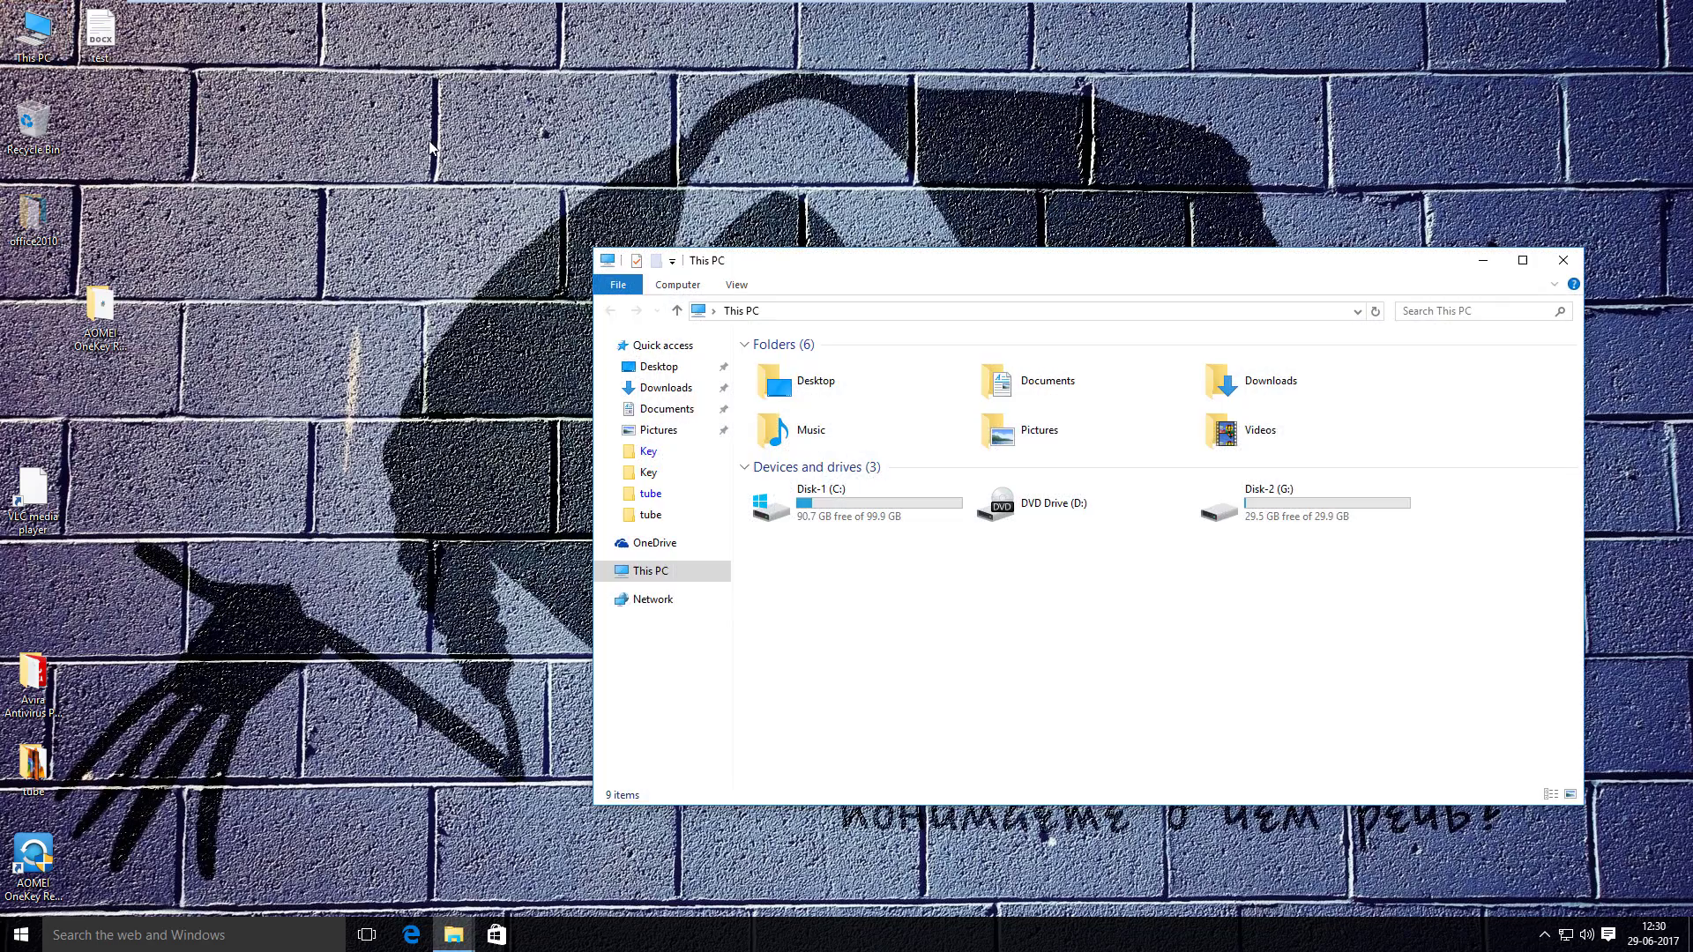
{"action": "double_click", "coordinate": [1342, 503]}
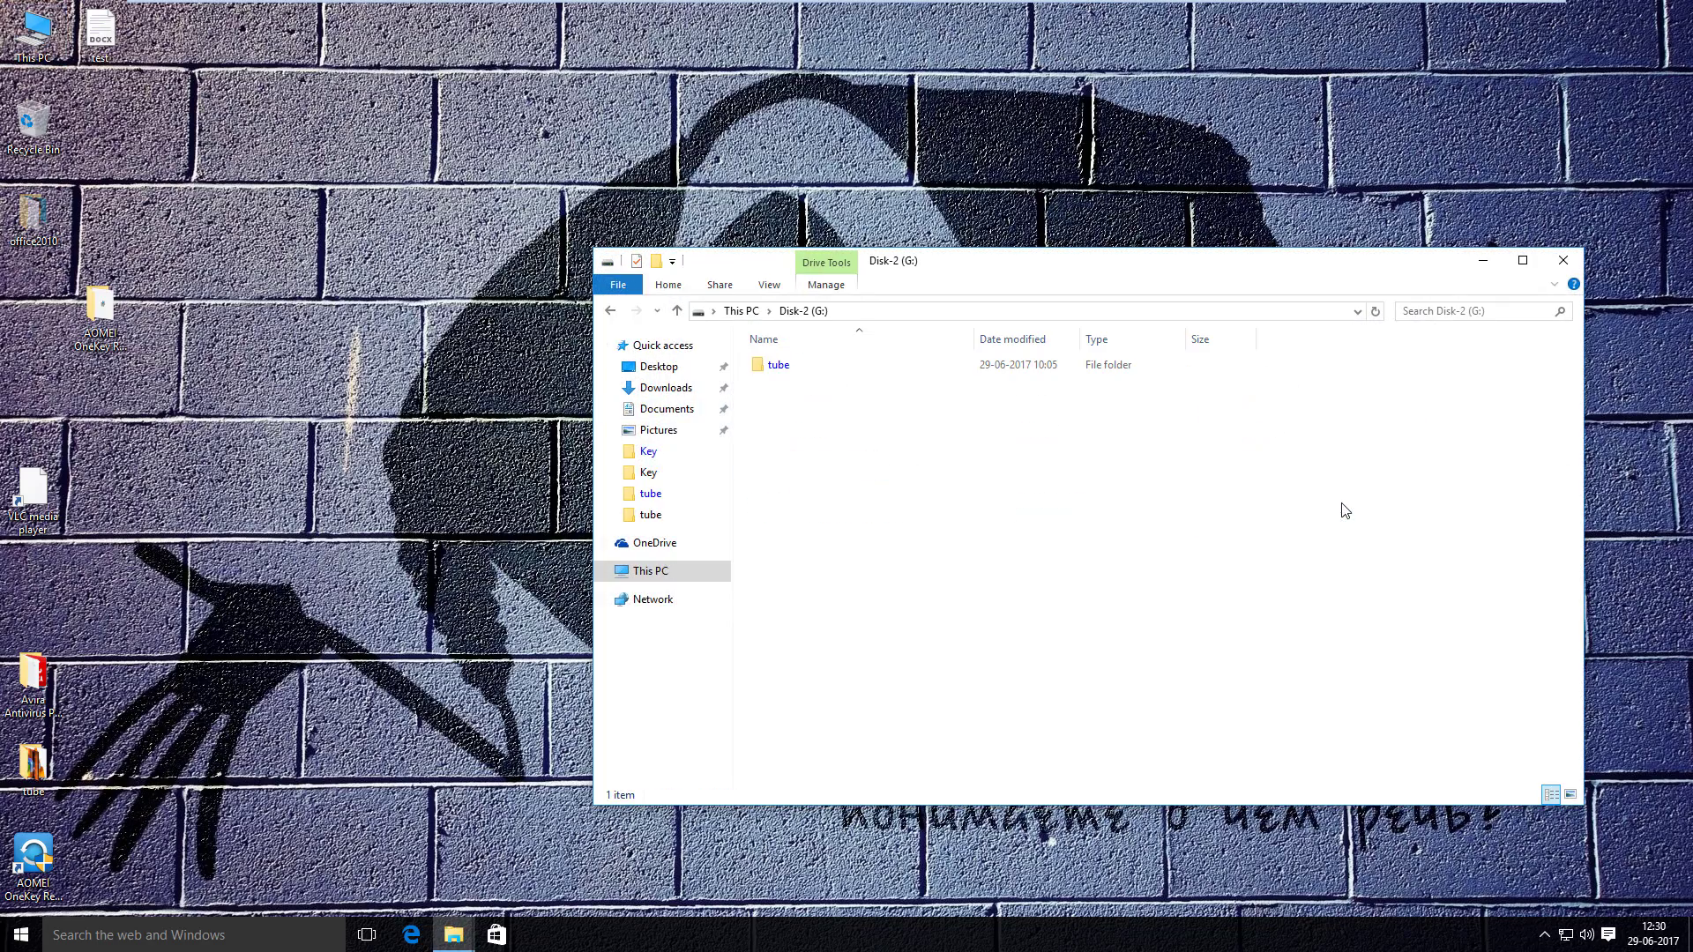
{"action": "right_click", "coordinate": [993, 414]}
{"action": "left_click", "coordinate": [1084, 537]}
- Delete the old desktop items, including a .docx file and the VLC and Avira shortcuts
{"action": "left_click", "coordinate": [676, 310]}
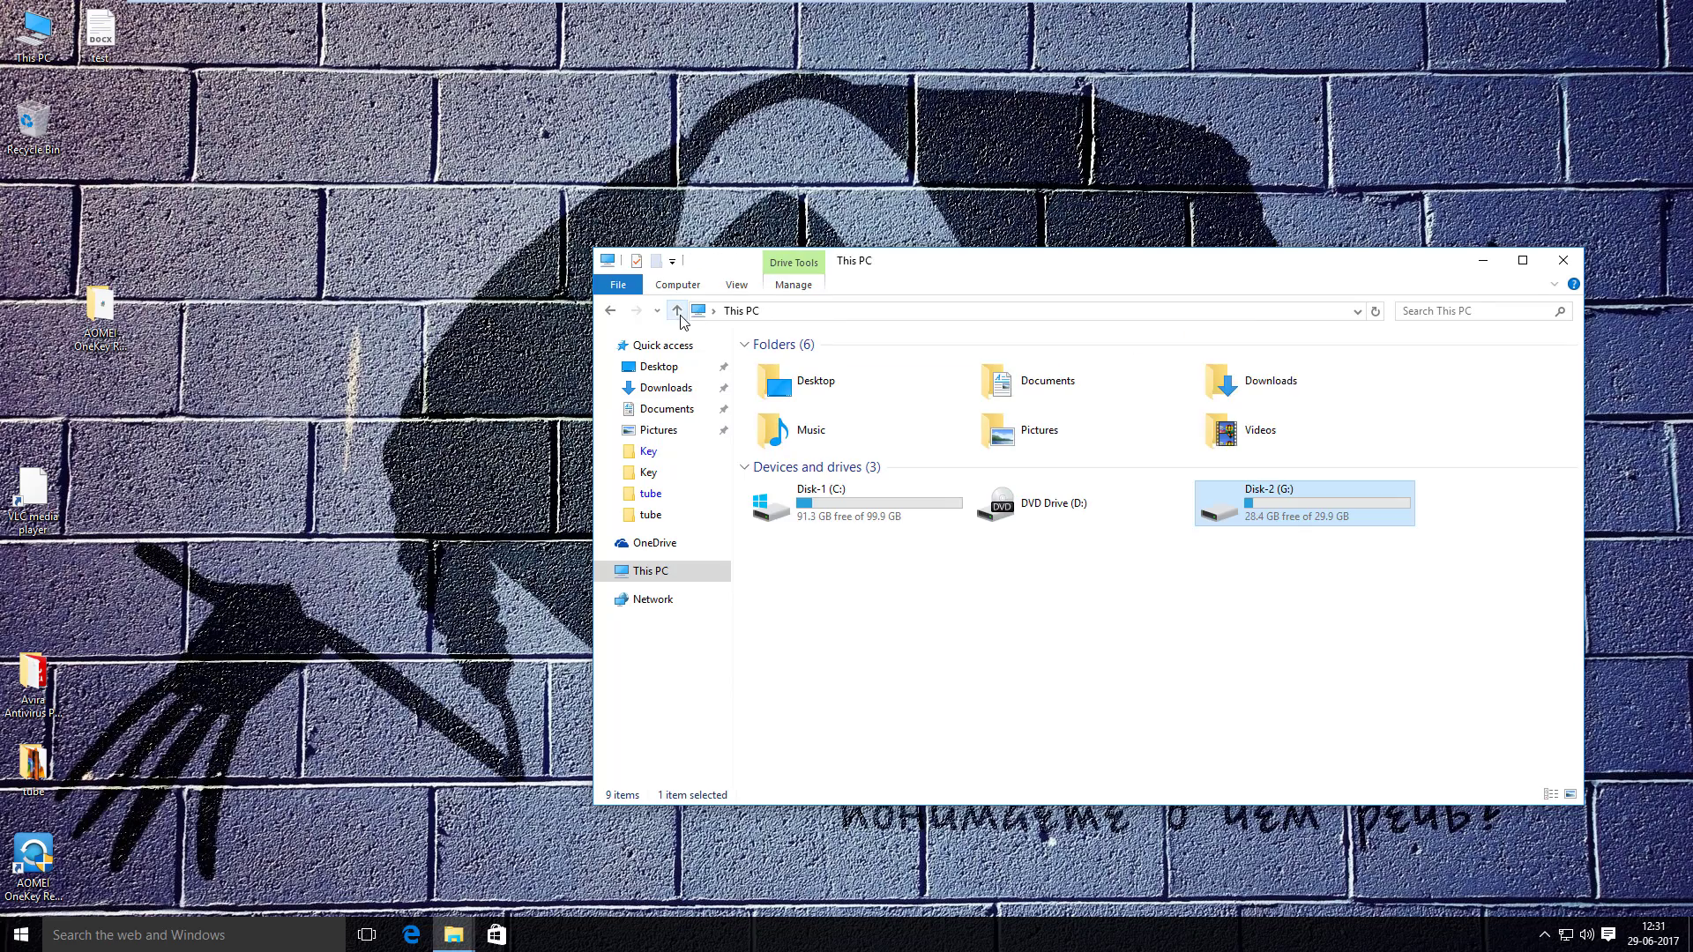
{"action": "left_click", "coordinate": [1341, 593]}
{"action": "left_click", "coordinate": [1482, 260]}
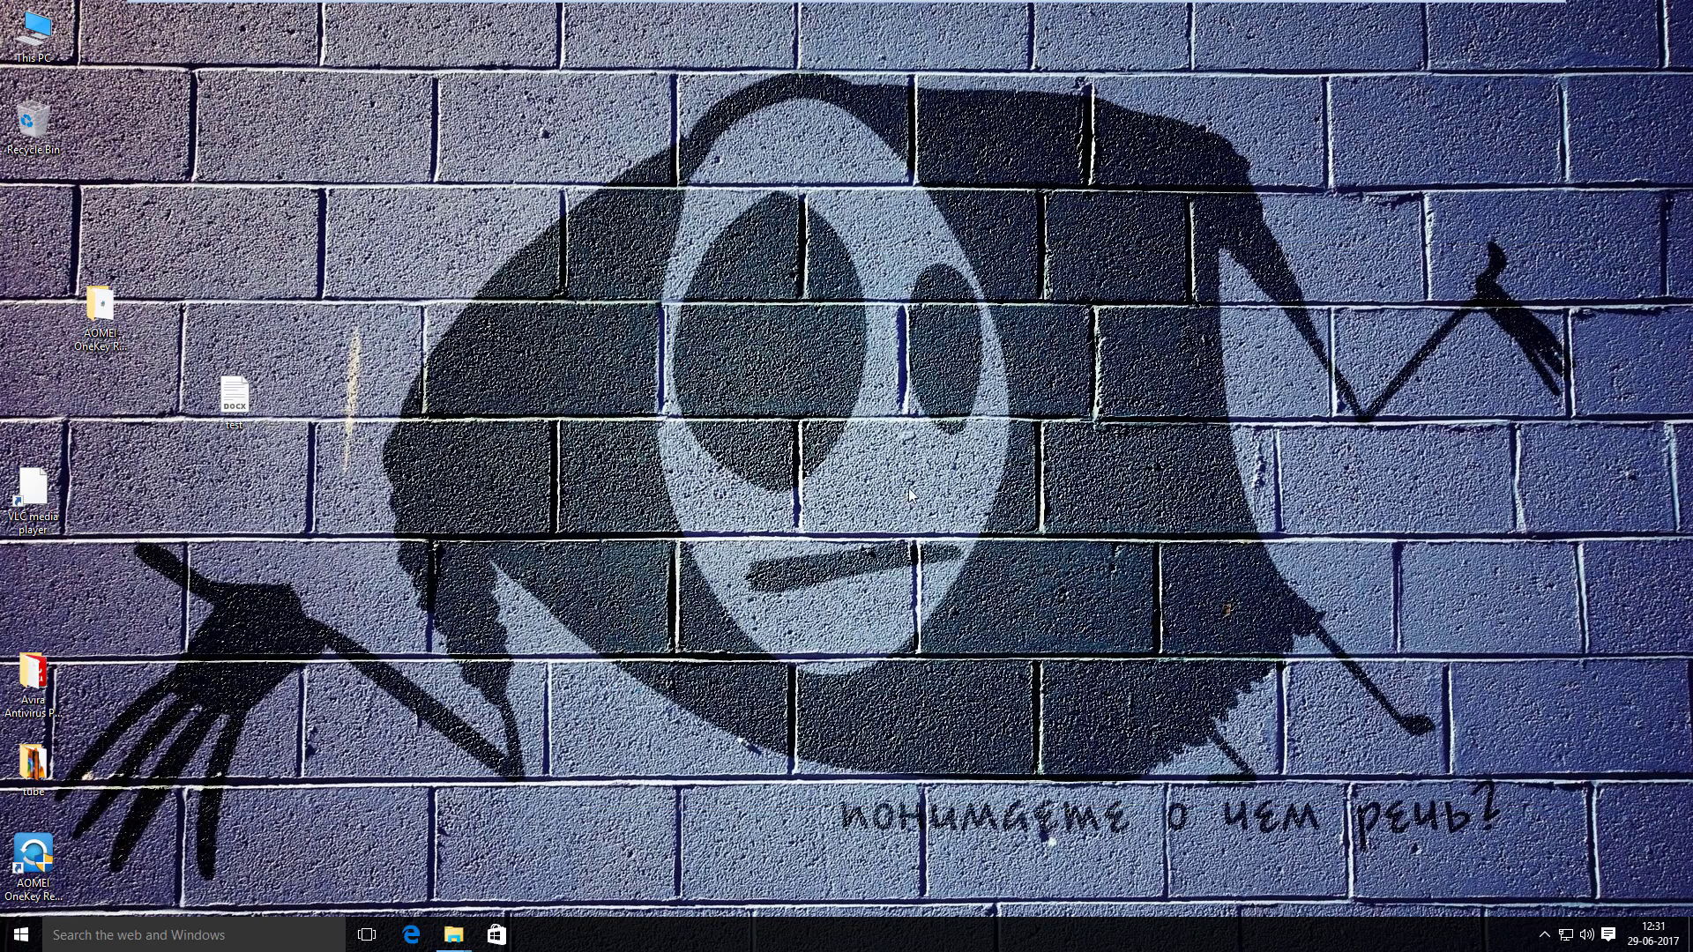
{"action": "left_click_drag", "start_coordinate": [429, 267], "coordinate": [11, 799]}
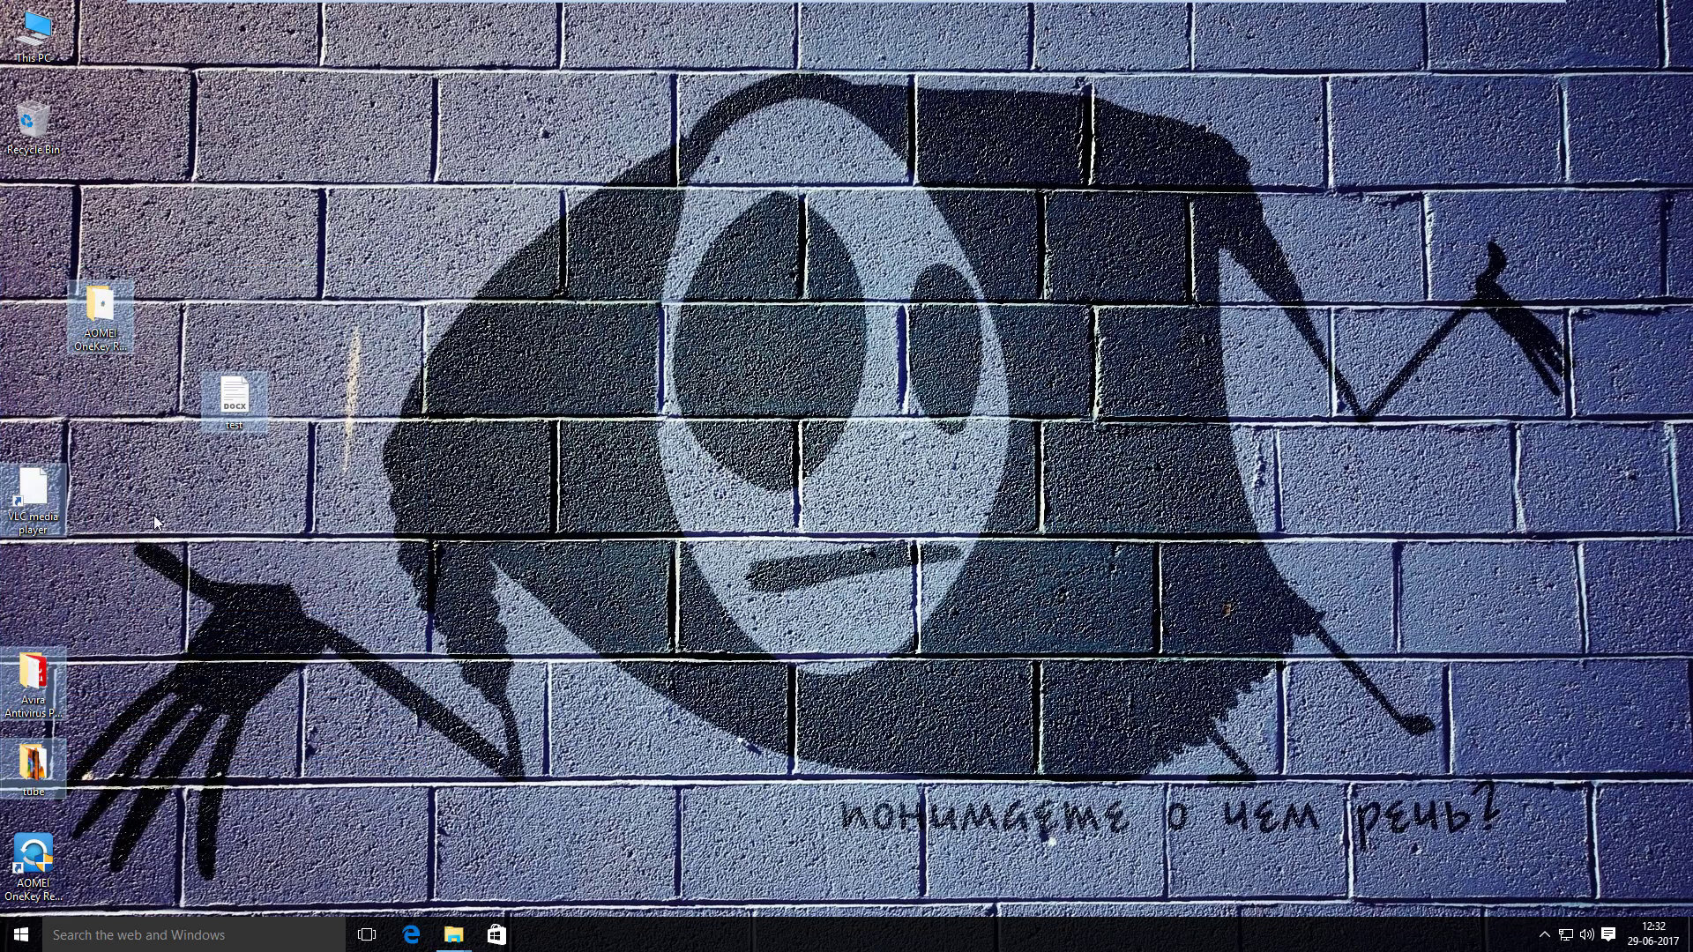
{"action": "right_click", "coordinate": [90, 323]}
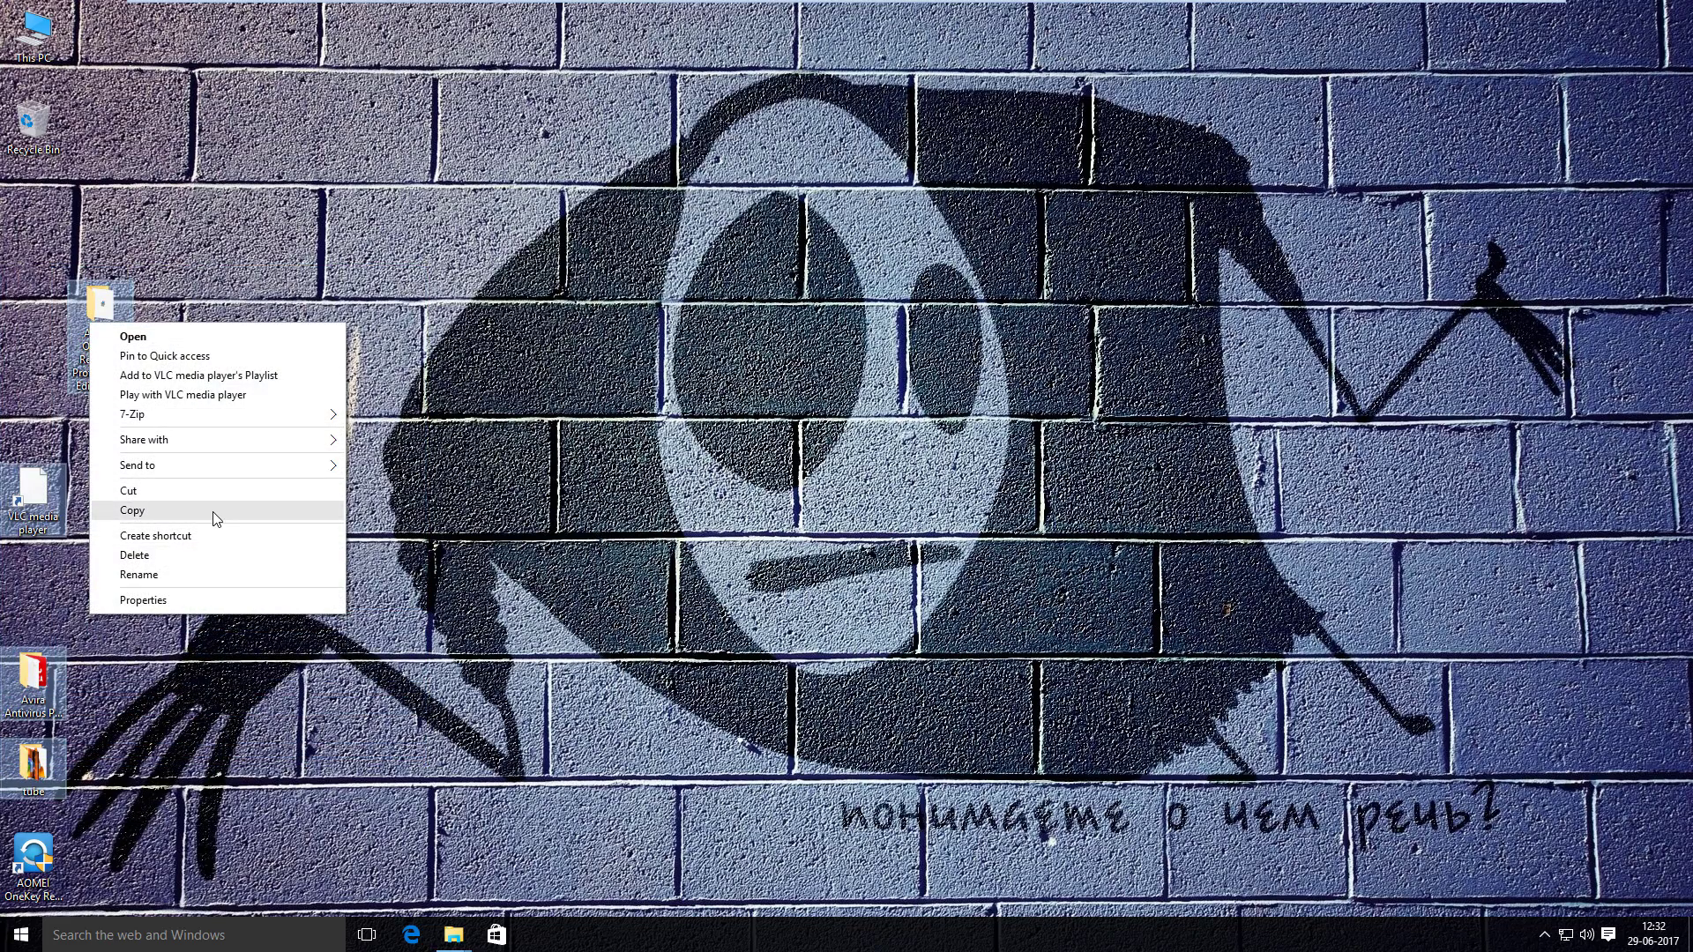
{"action": "left_click", "coordinate": [218, 556]}
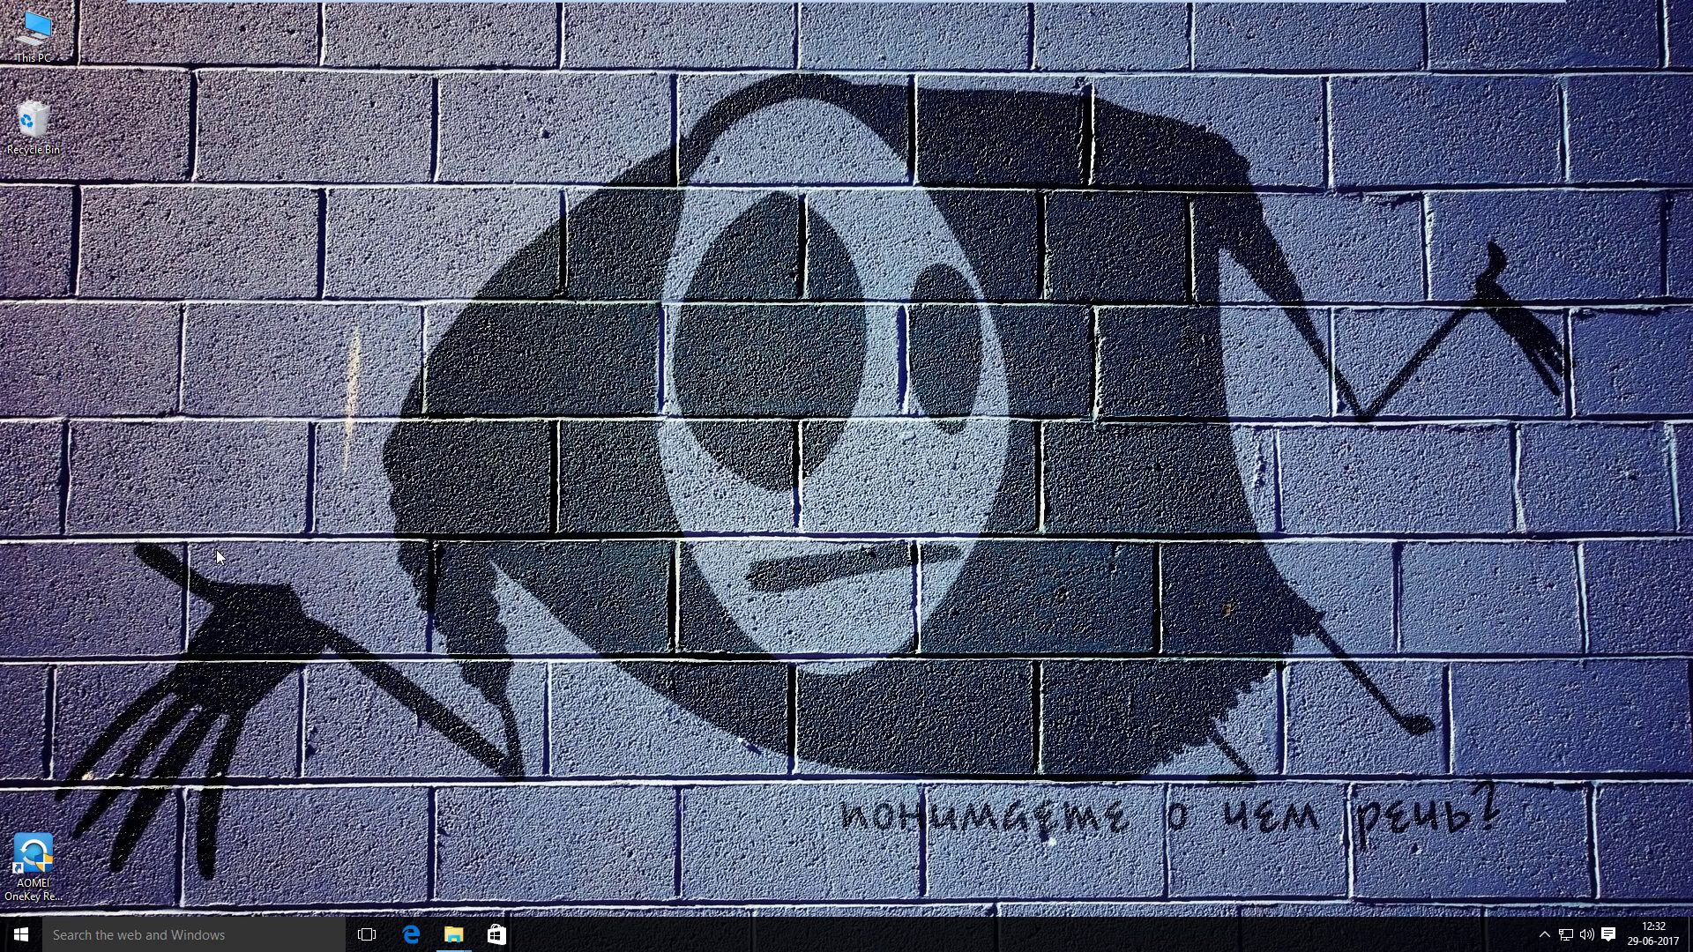
- Launch AOMEI OneKey Recovery as administrator and open OneKey System Recovery
{"action": "left_click", "coordinate": [33, 856]}
{"action": "double_click", "coordinate": [33, 855]}
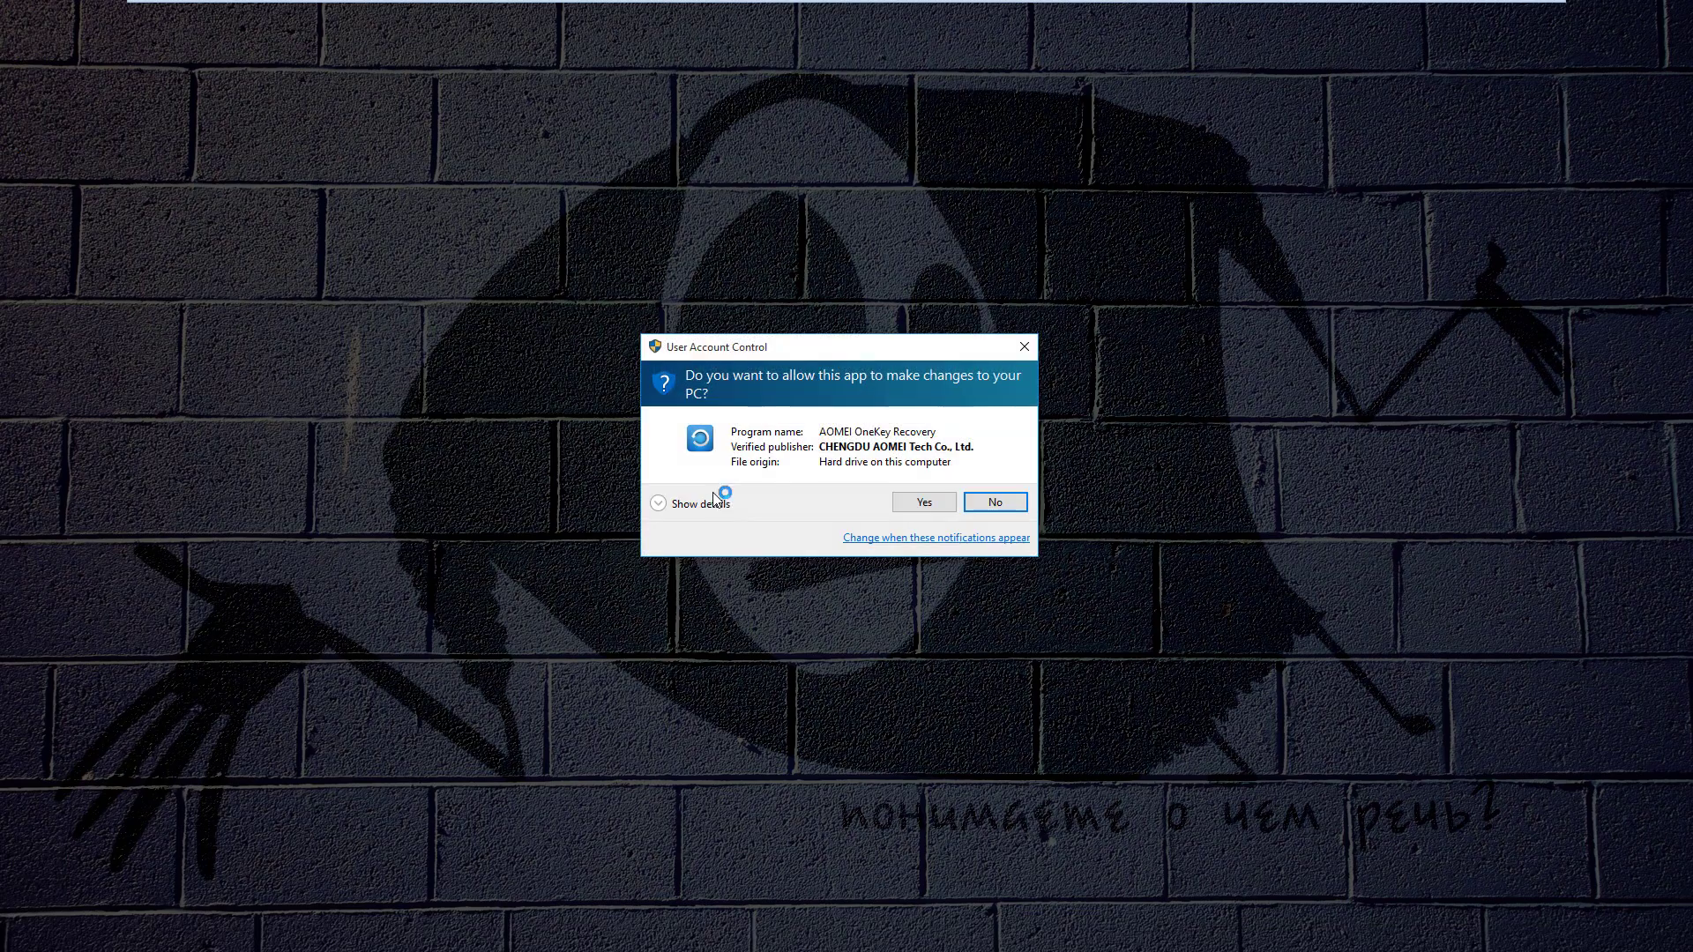
{"action": "left_click", "coordinate": [923, 501]}
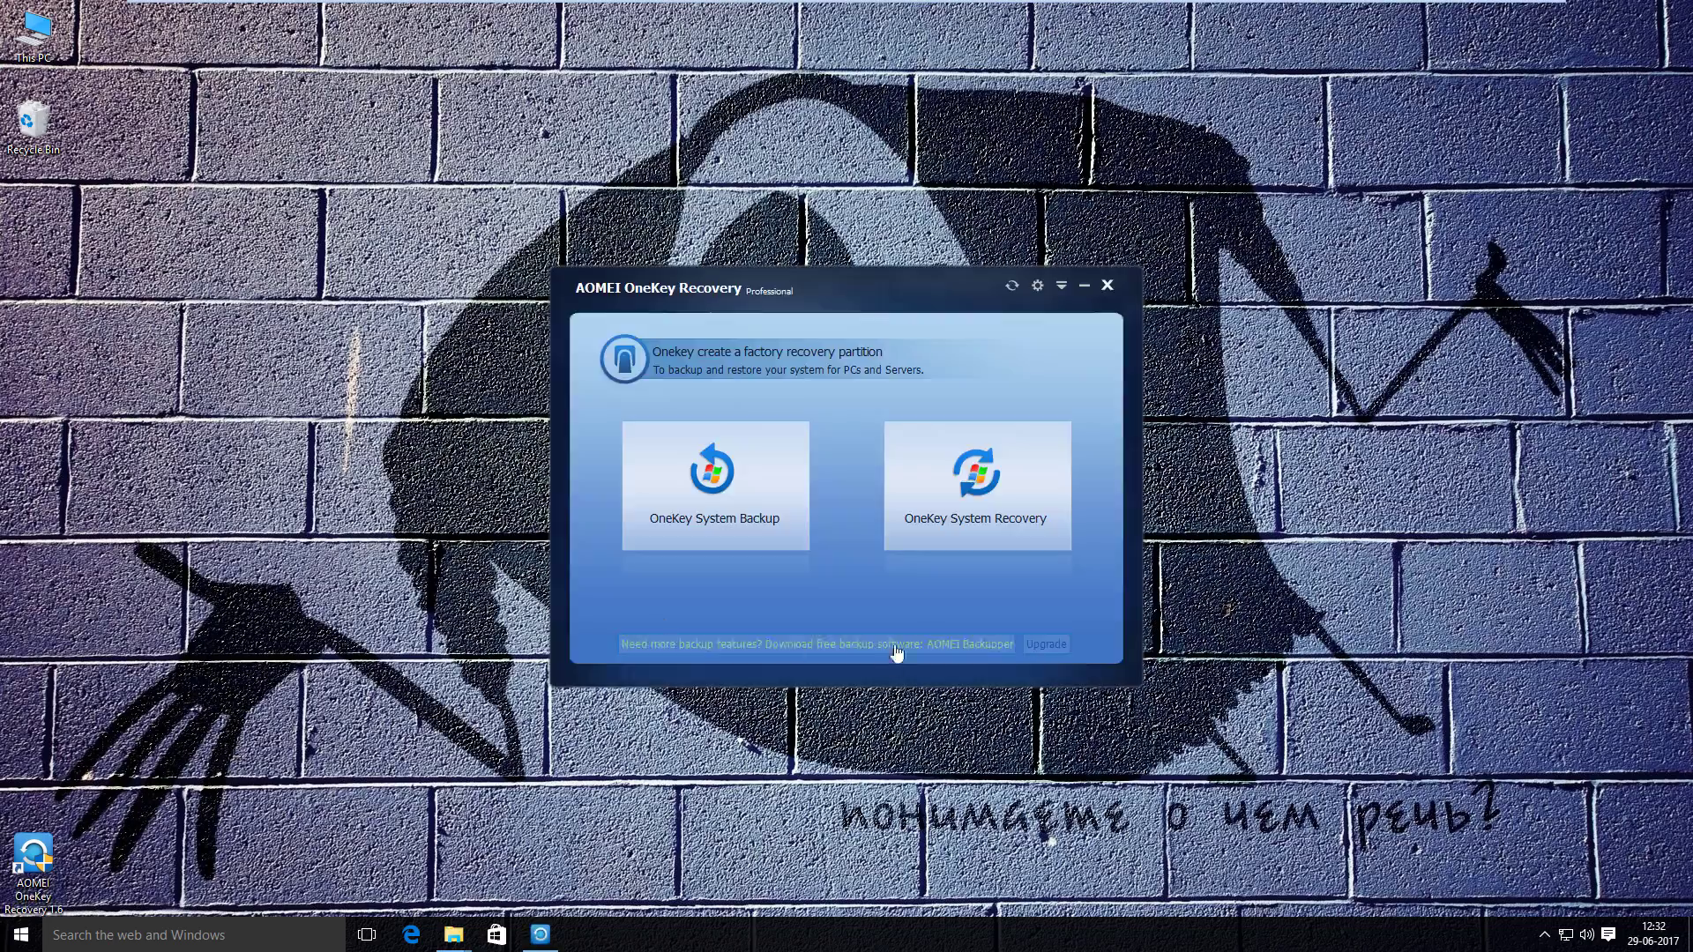
{"action": "left_click", "coordinate": [1002, 505]}
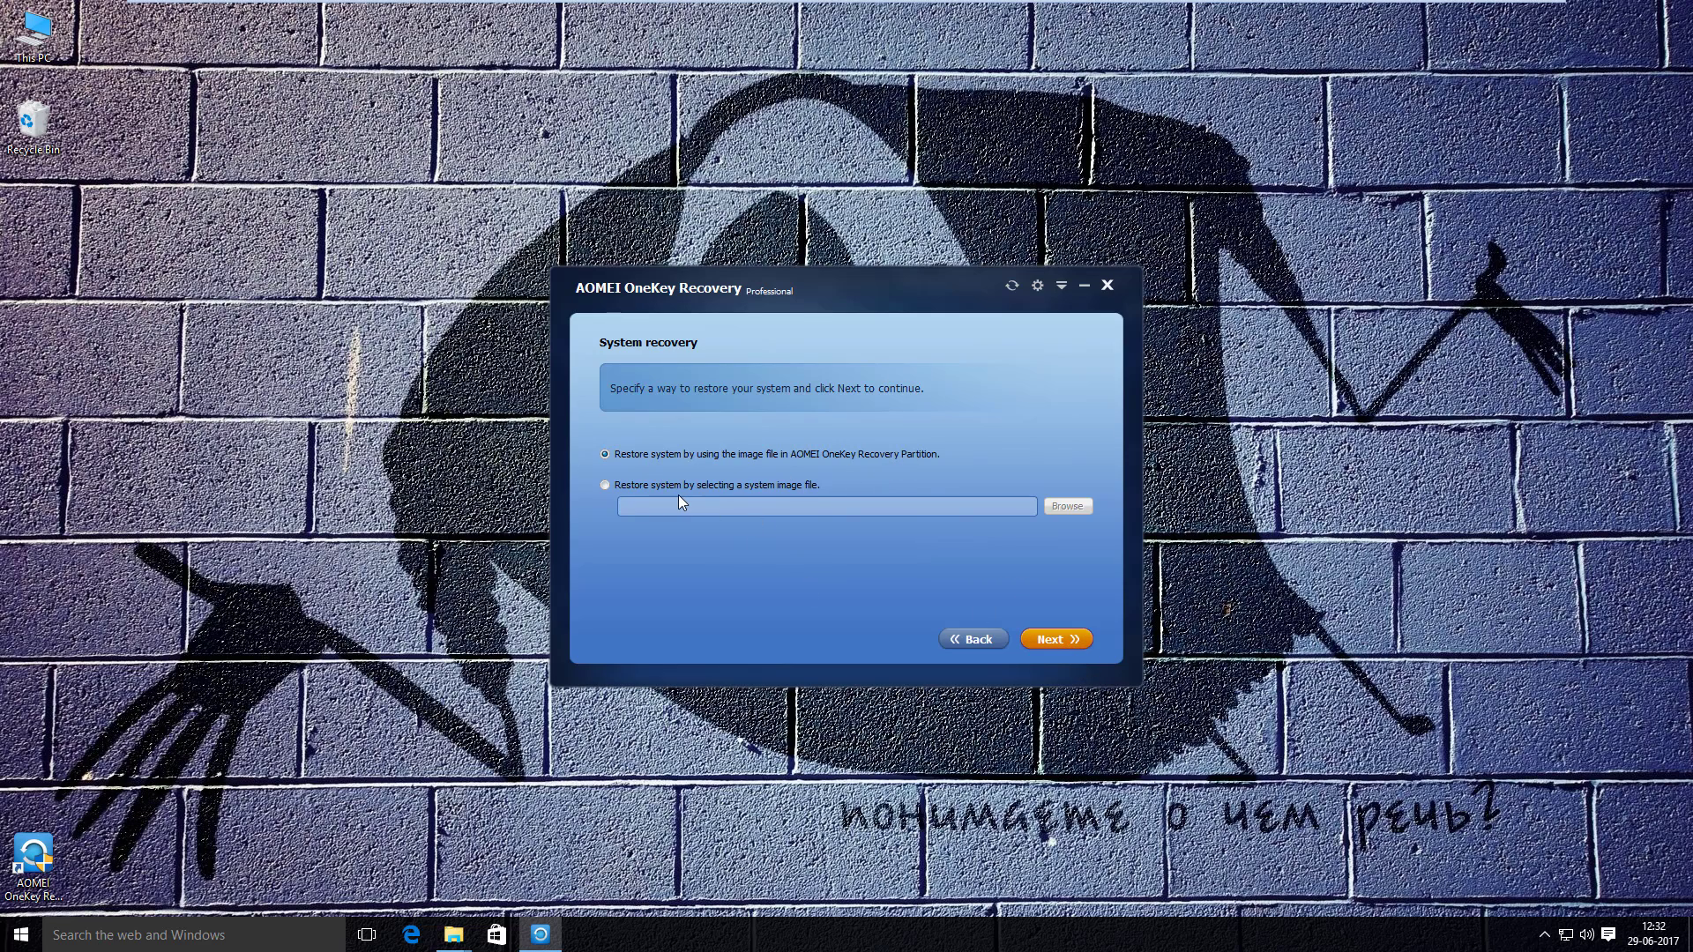
{"action": "left_click", "coordinate": [622, 486]}
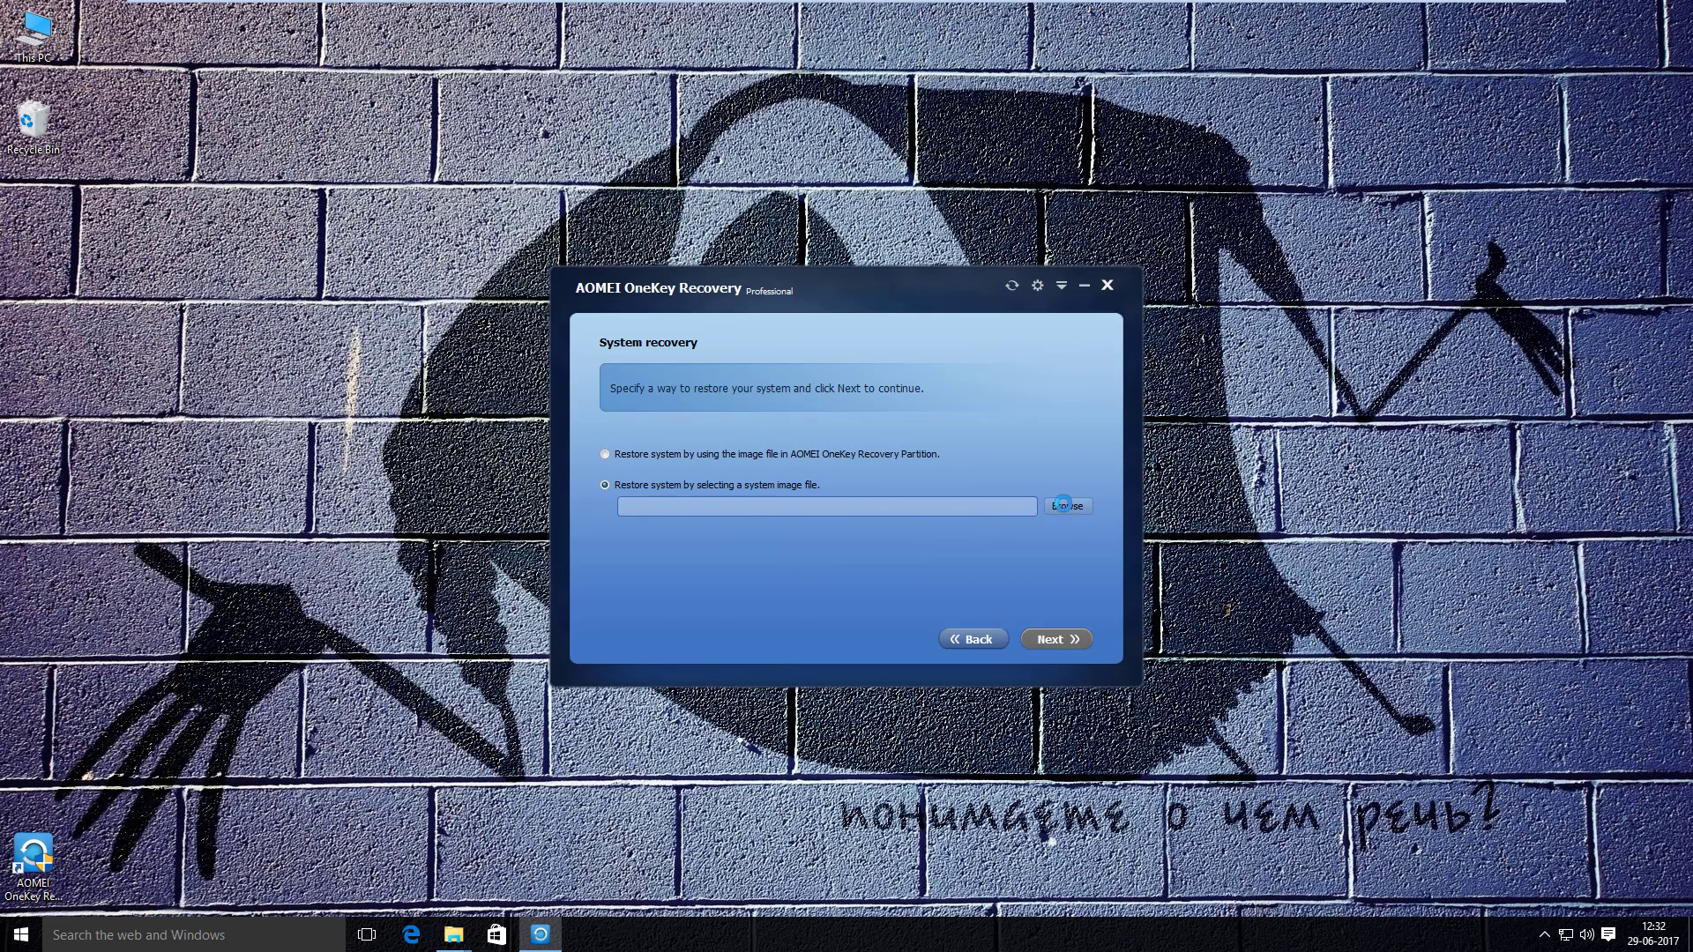
{"action": "left_click", "coordinate": [1067, 506]}
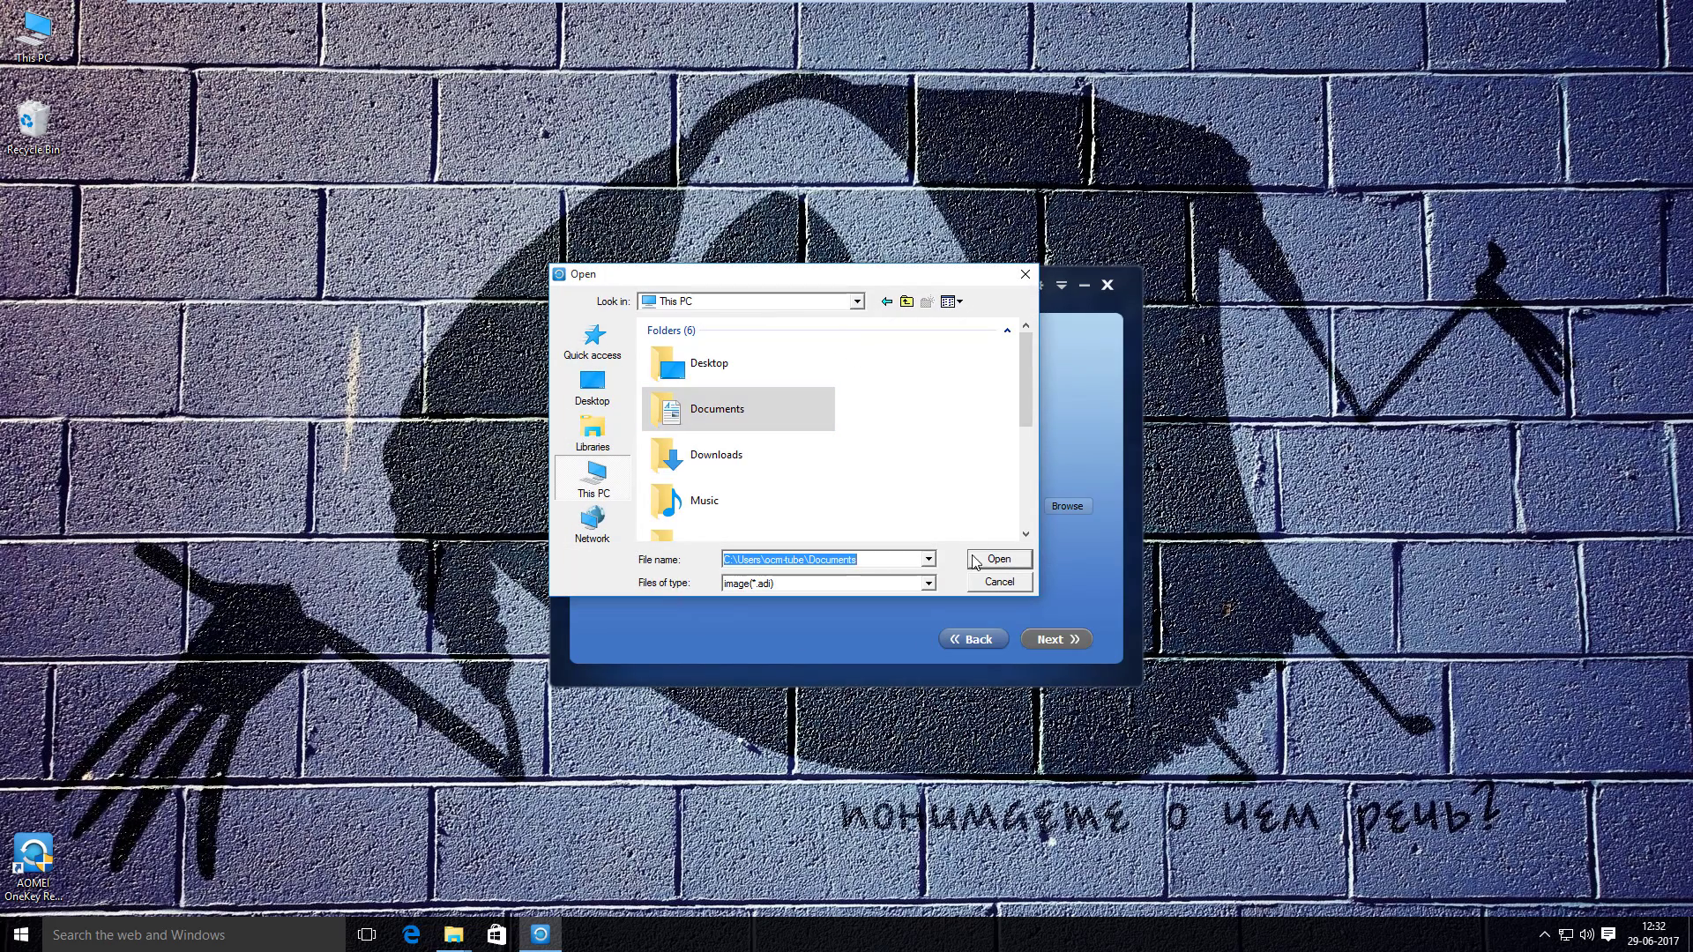
{"action": "left_click_drag", "start_coordinate": [1028, 401], "coordinate": [1026, 484]}
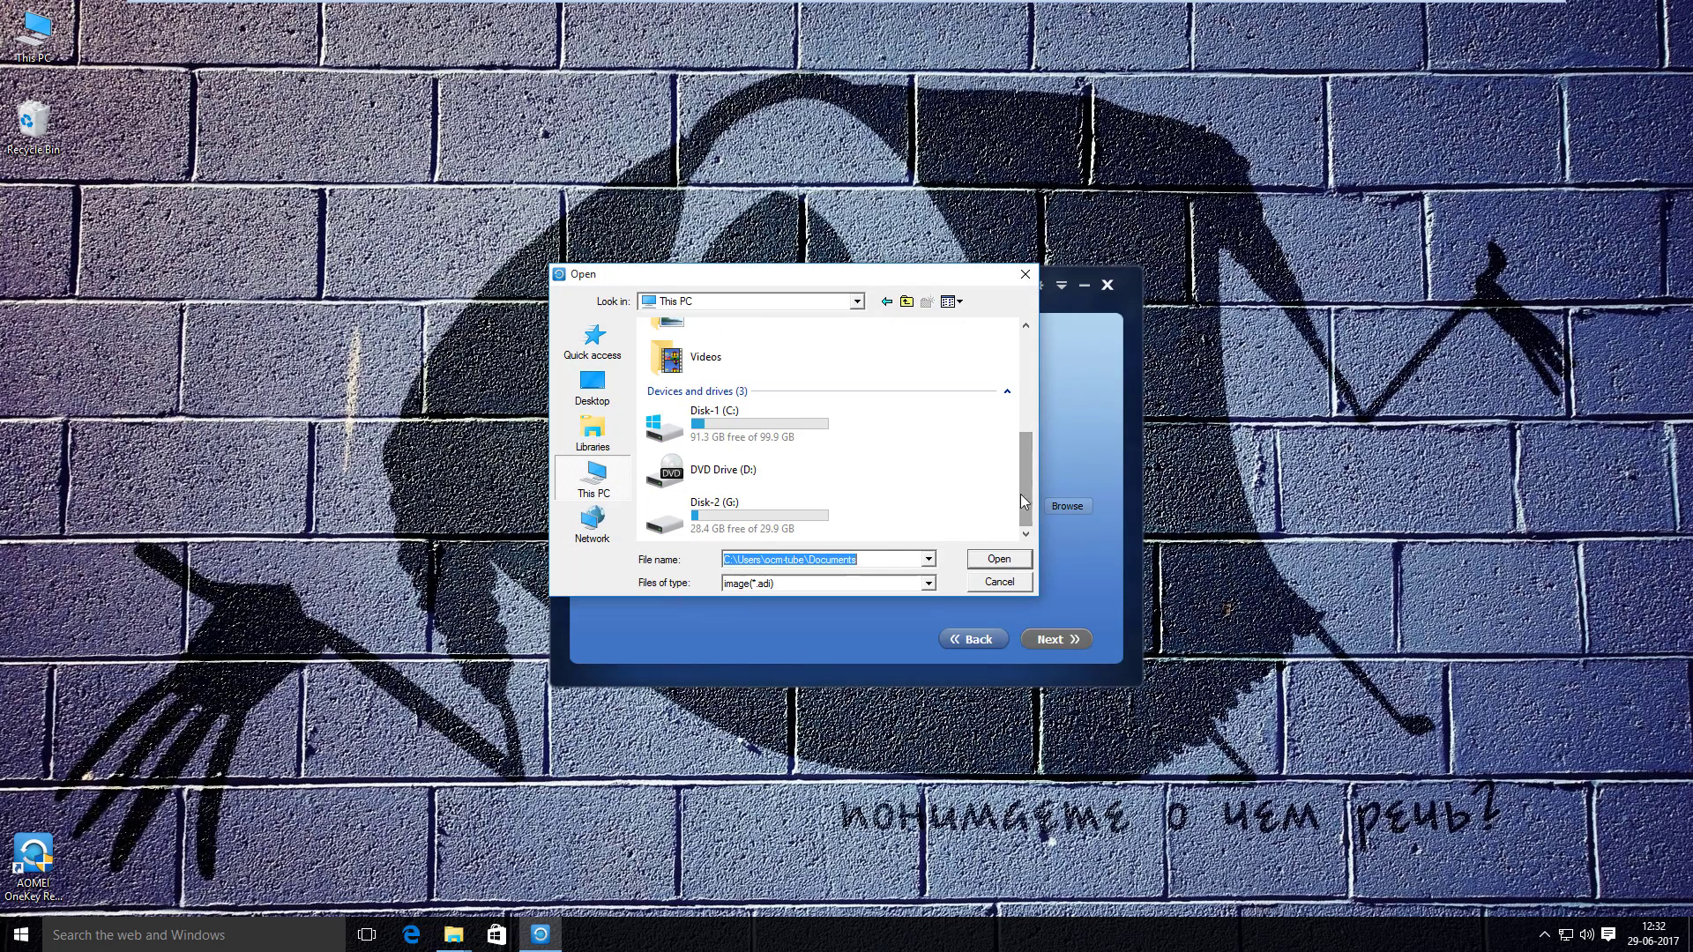
{"action": "double_click", "coordinate": [805, 534]}
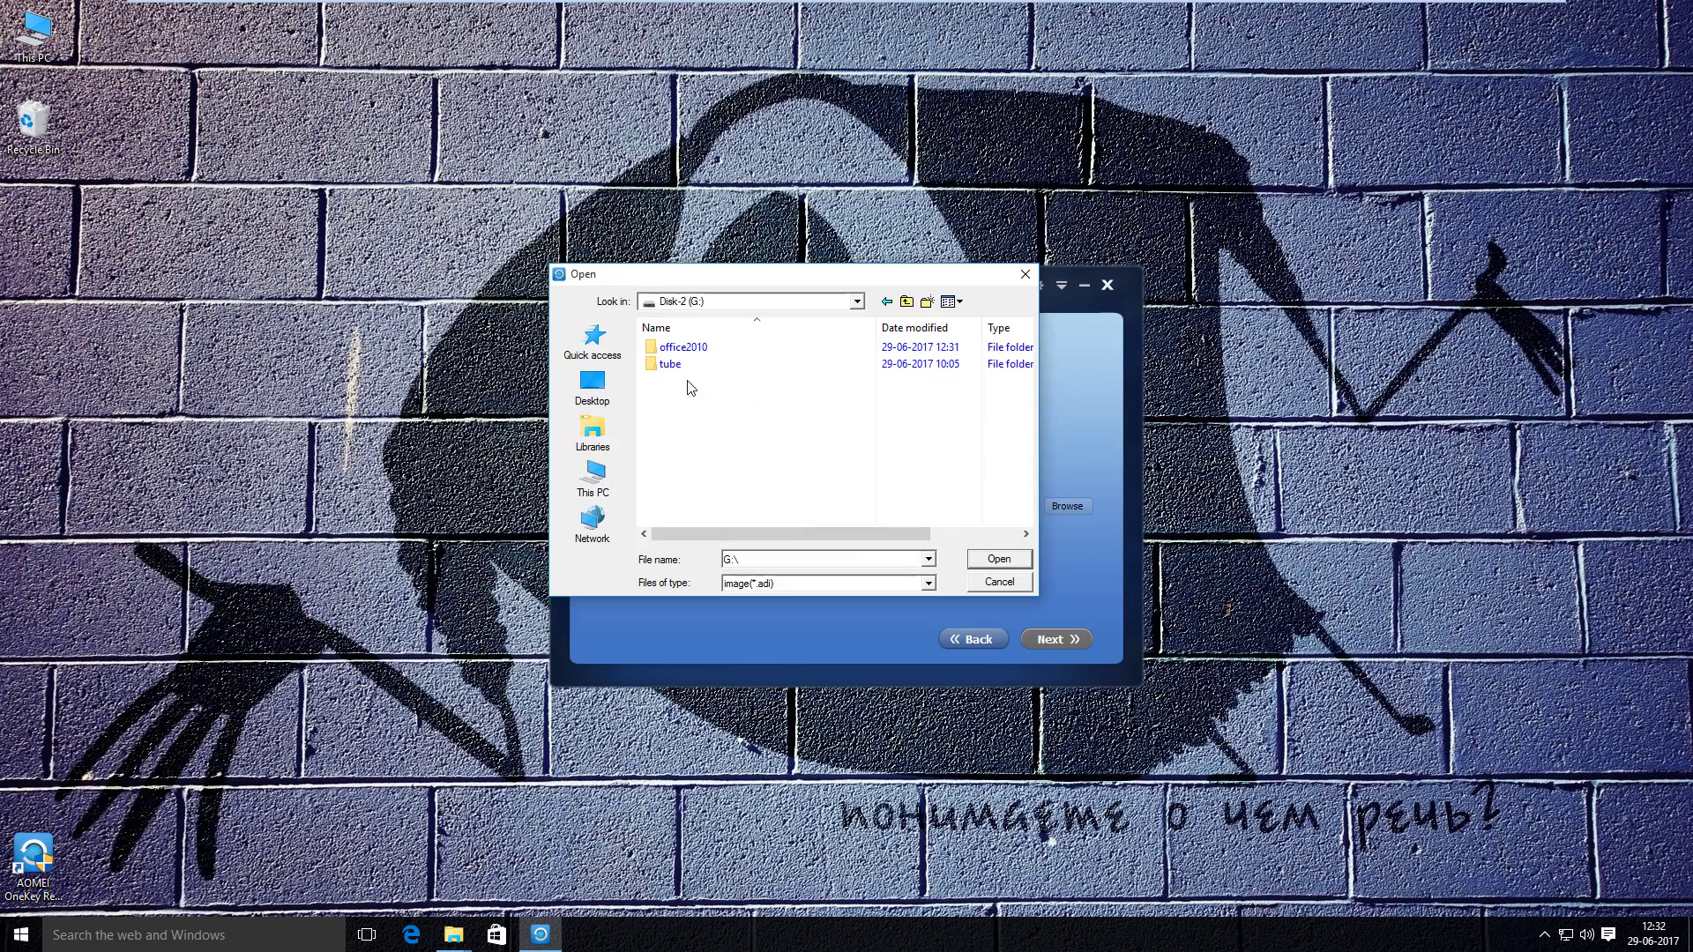
{"action": "left_click", "coordinate": [997, 584]}
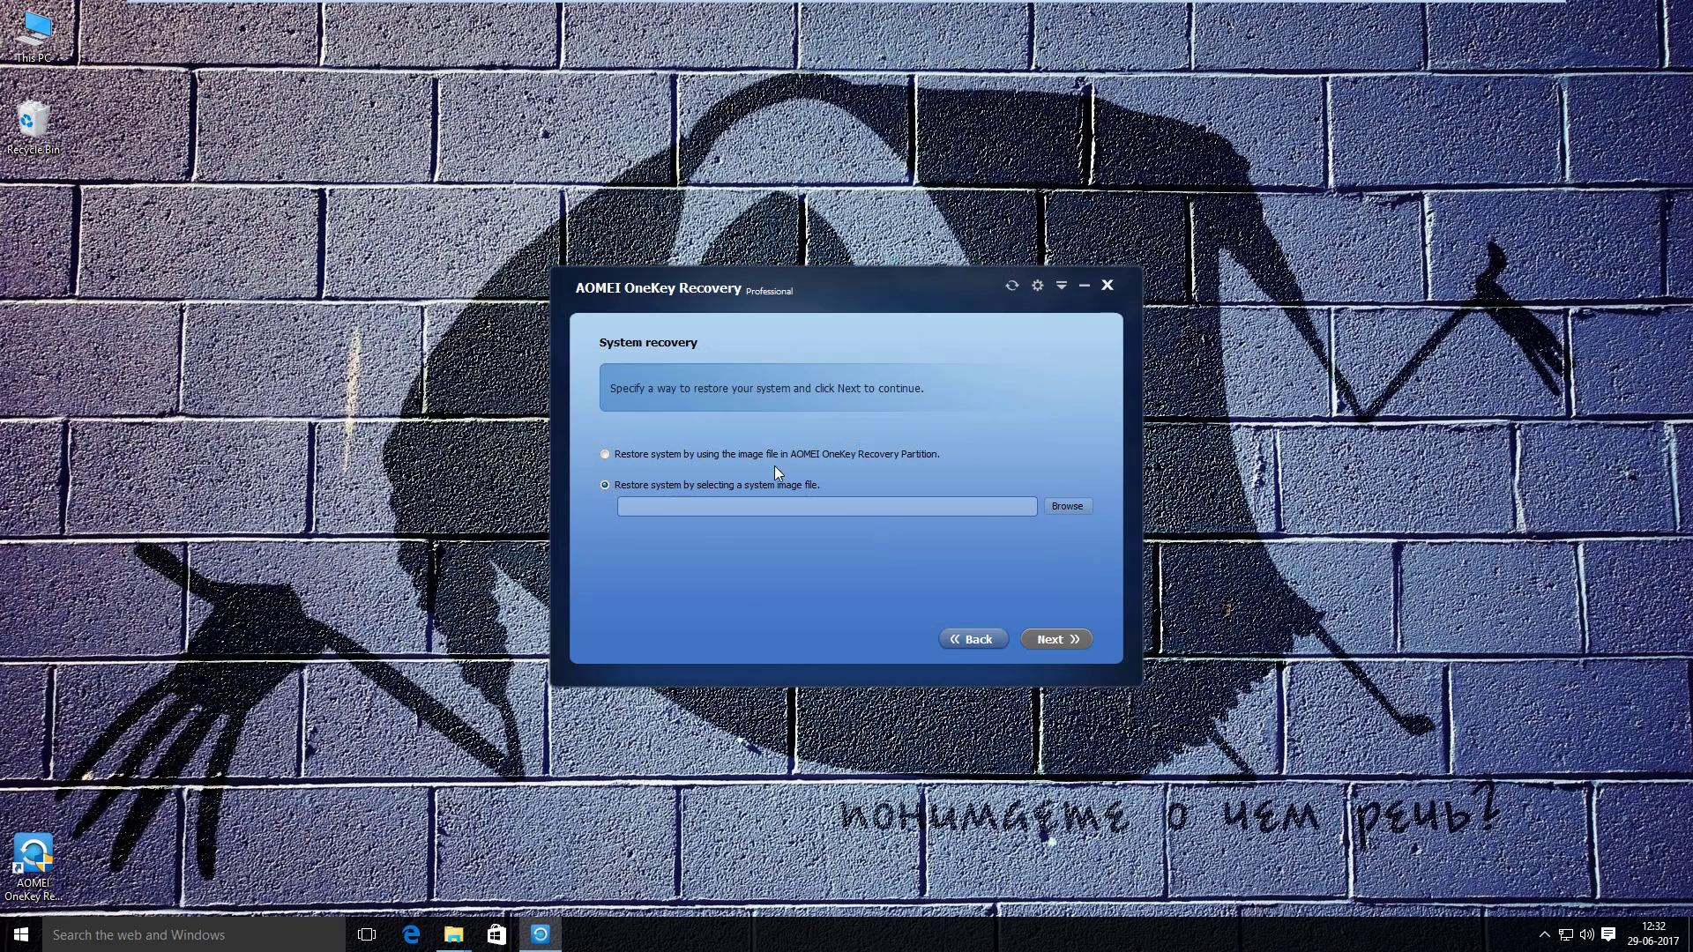
{"action": "left_click", "coordinate": [769, 461]}
- Keep C:Disk-1 on Disk 0 as the restore target, with restore-to-other-location unticked
{"action": "left_click", "coordinate": [1037, 638]}
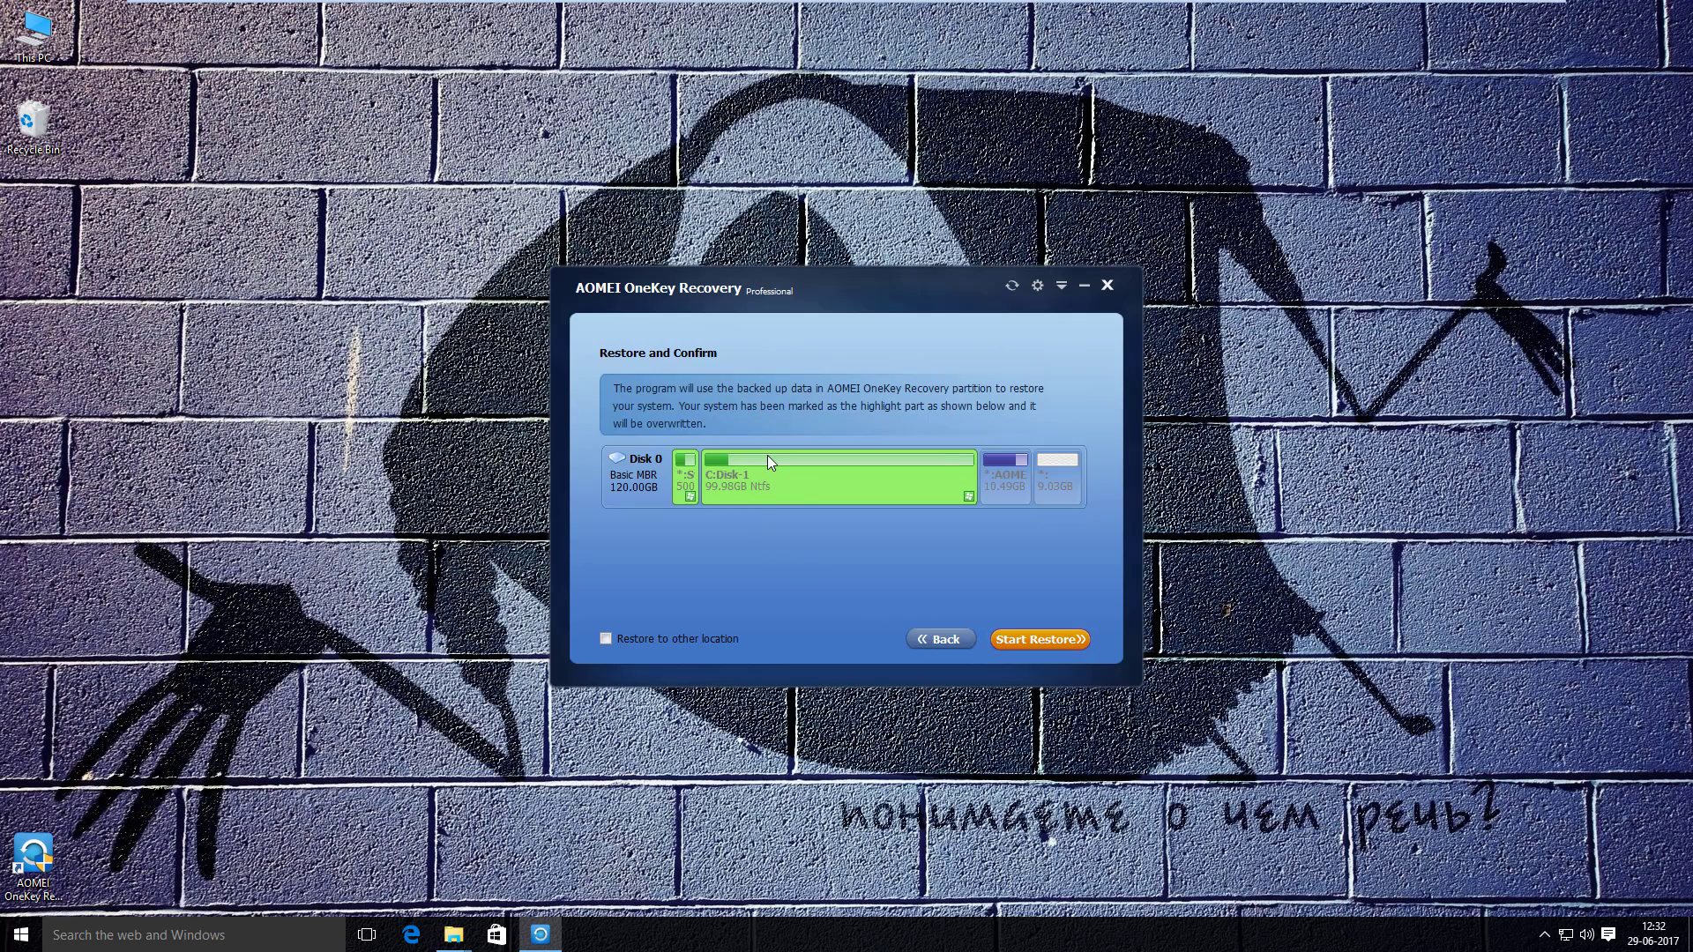
{"action": "left_click", "coordinate": [641, 643]}
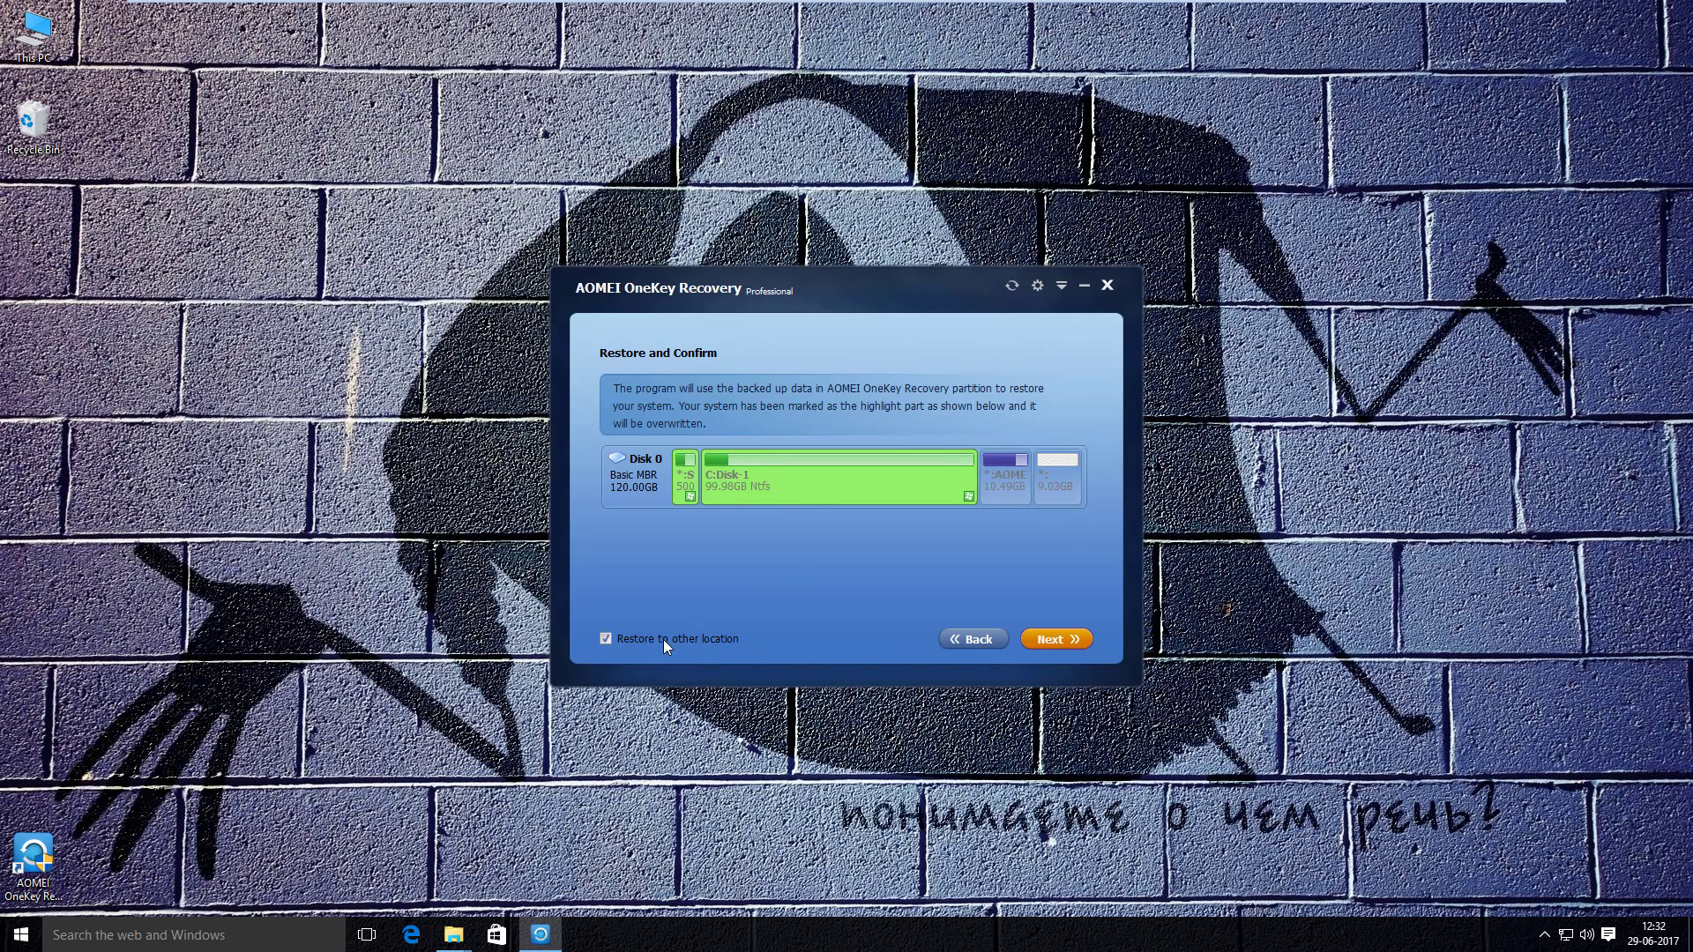
{"action": "left_click", "coordinate": [1040, 637]}
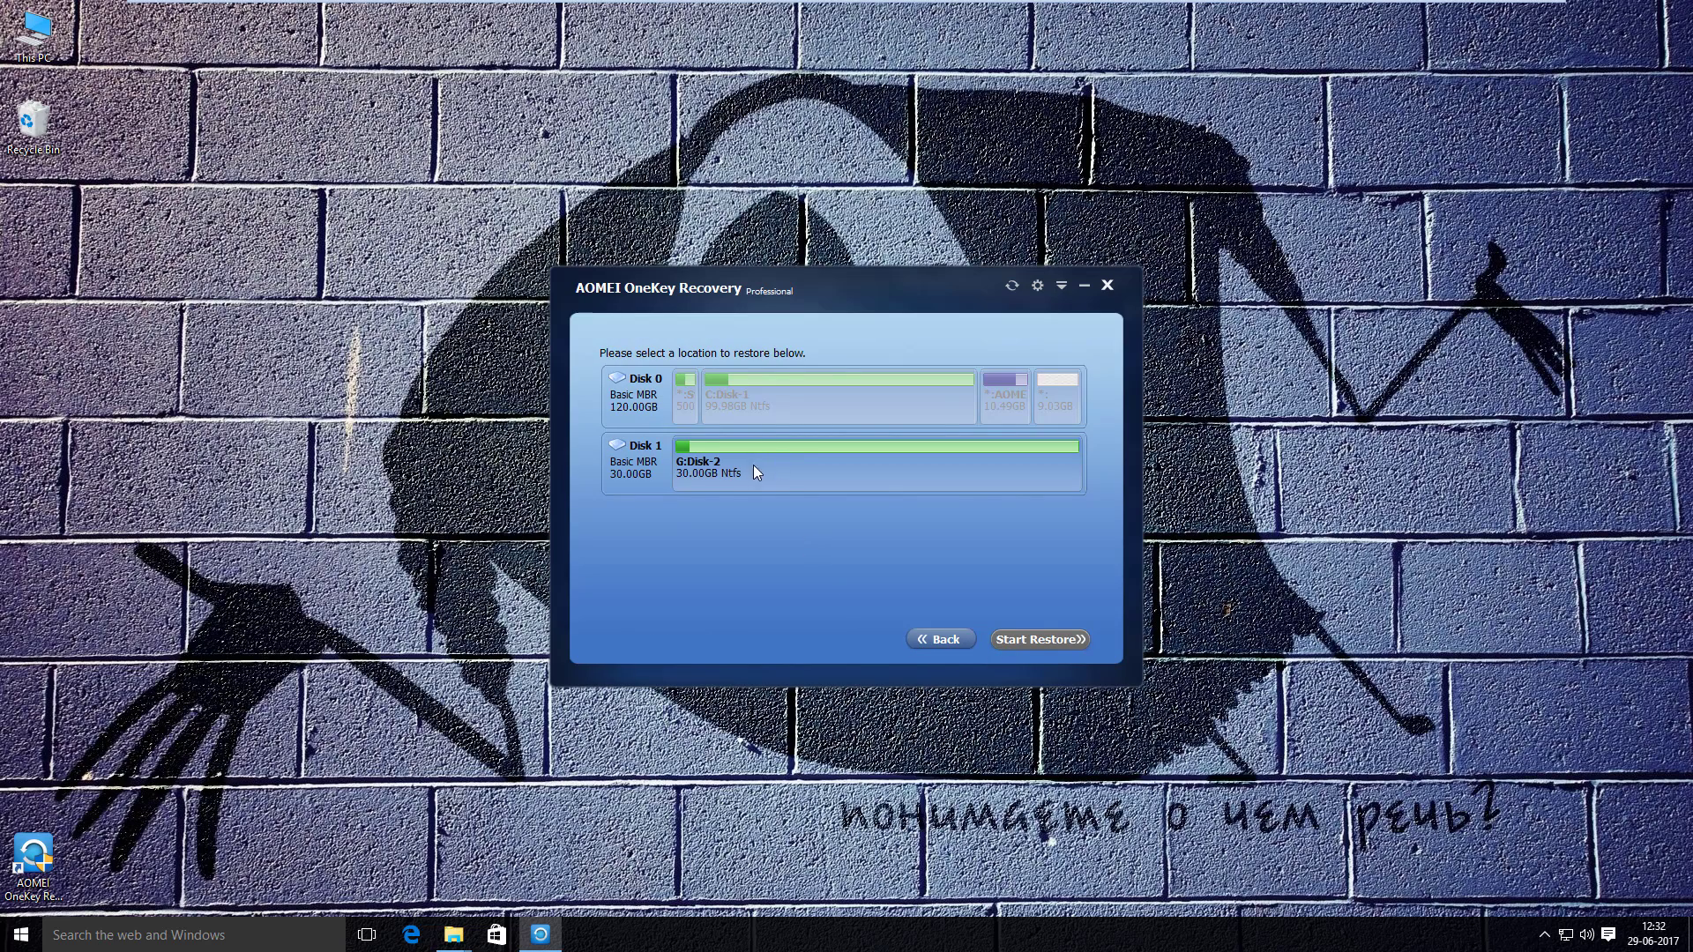
{"action": "left_click", "coordinate": [935, 648]}
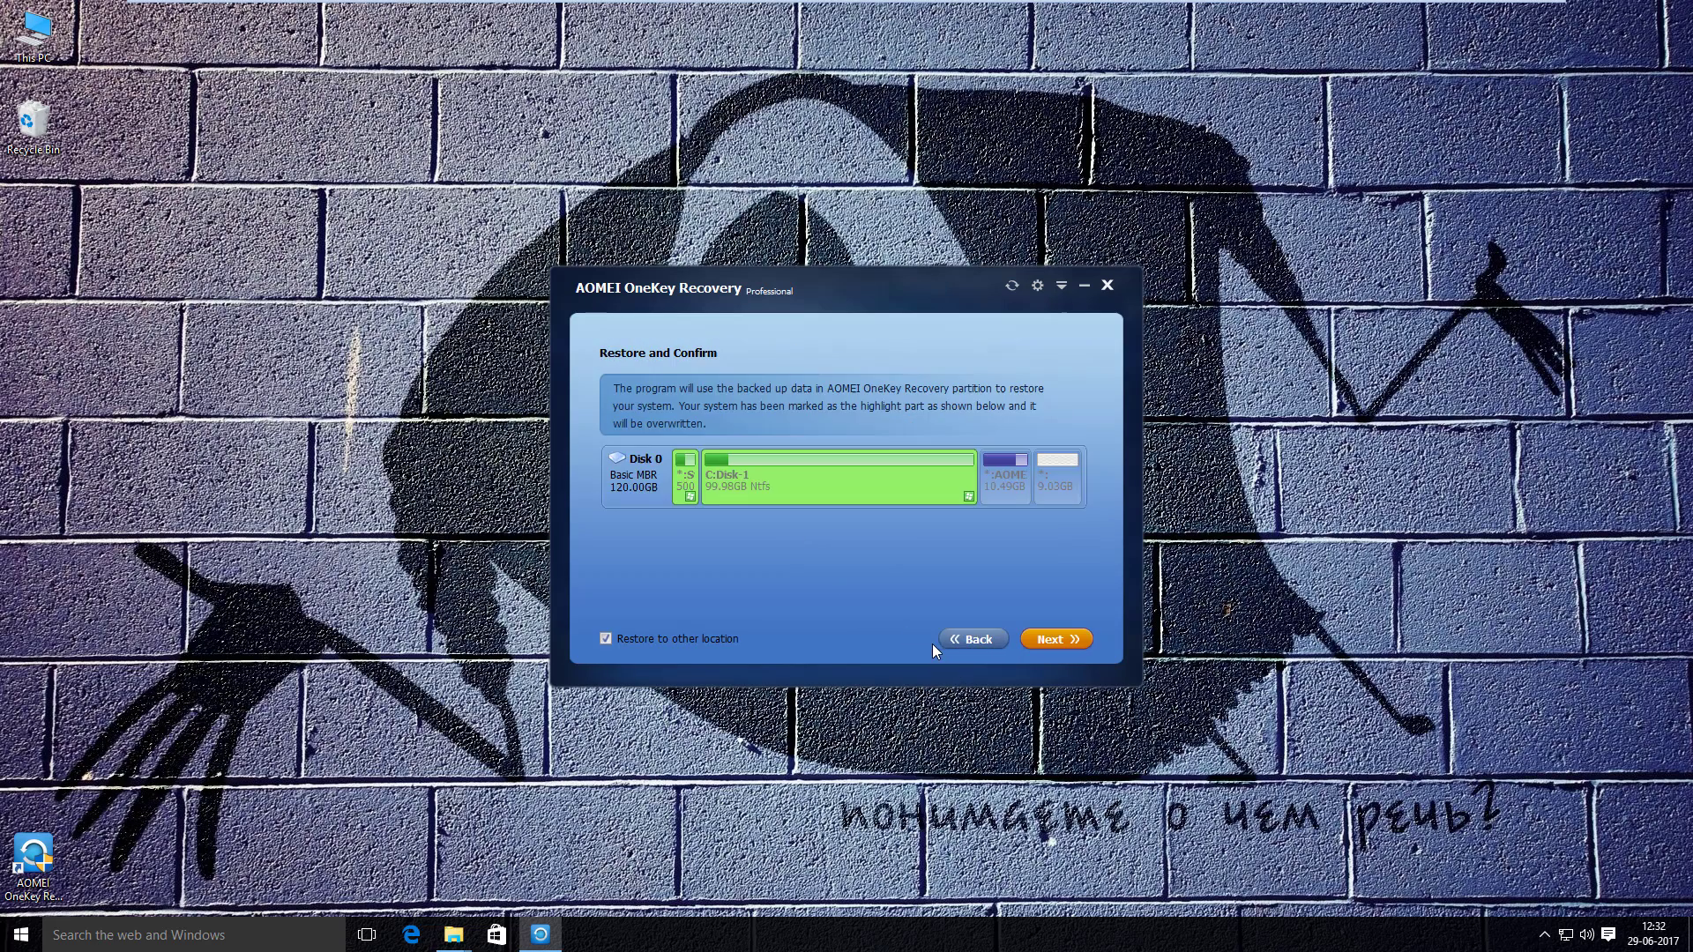
{"action": "left_click", "coordinate": [607, 638]}
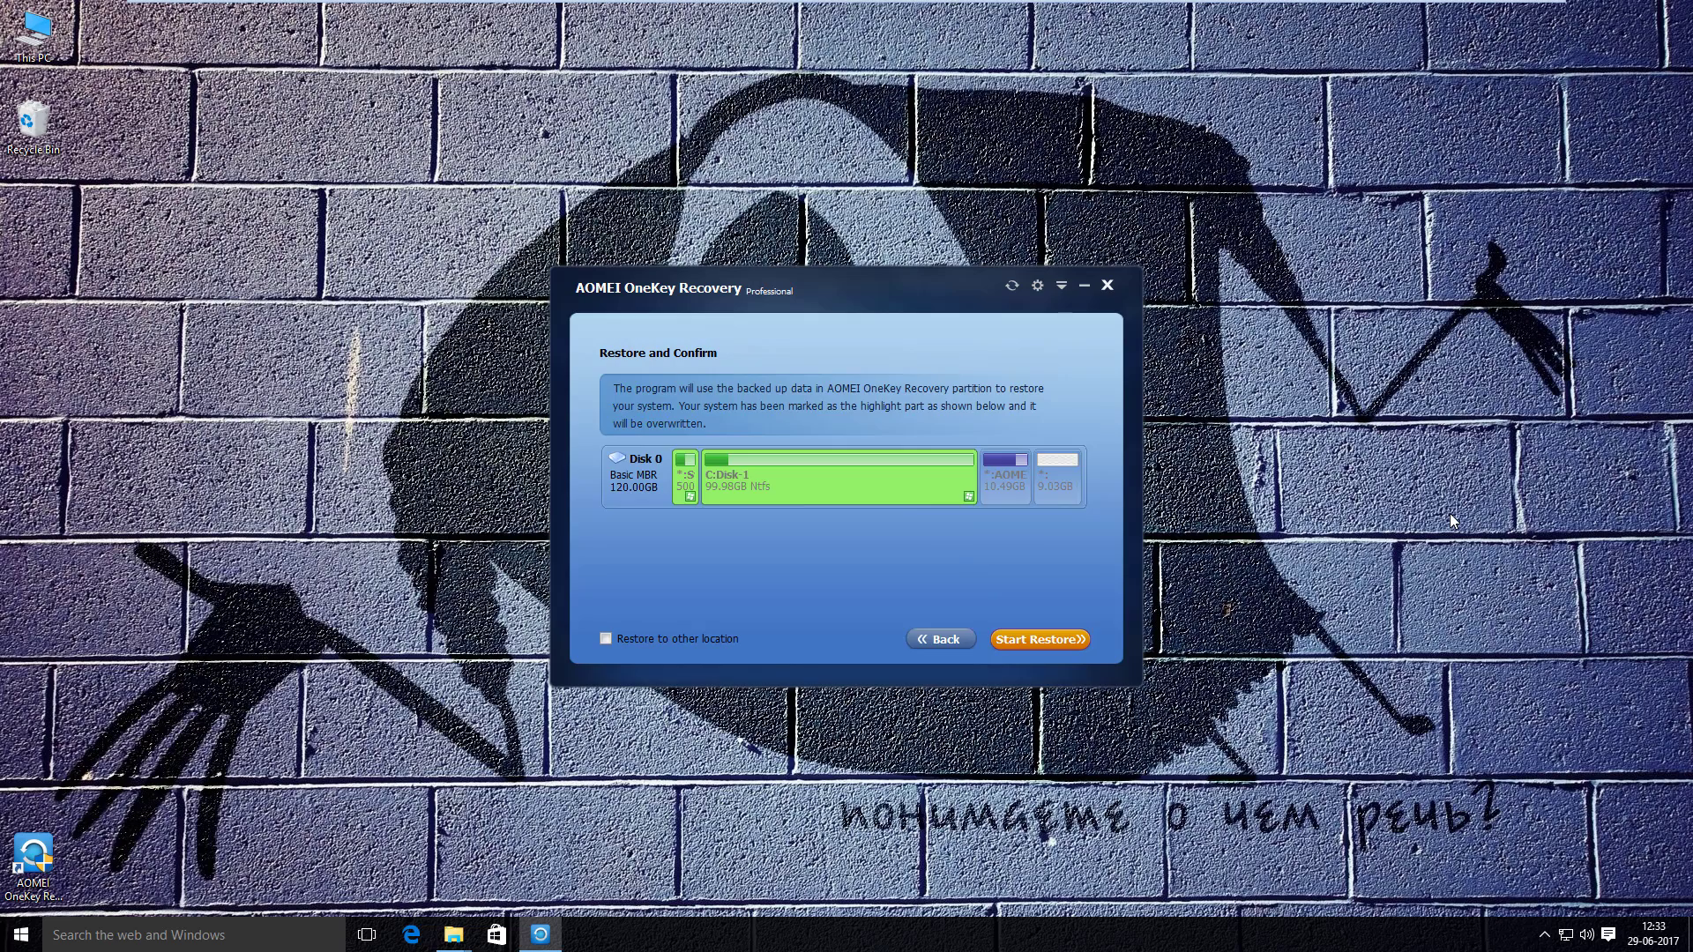
- Close AOMEI OneKey Recovery, delete its desktop shortcut, and empty the Recycle Bin's 6 items
{"action": "left_click", "coordinate": [1109, 286]}
{"action": "left_click_drag", "start_coordinate": [150, 799], "coordinate": [300, 496]}
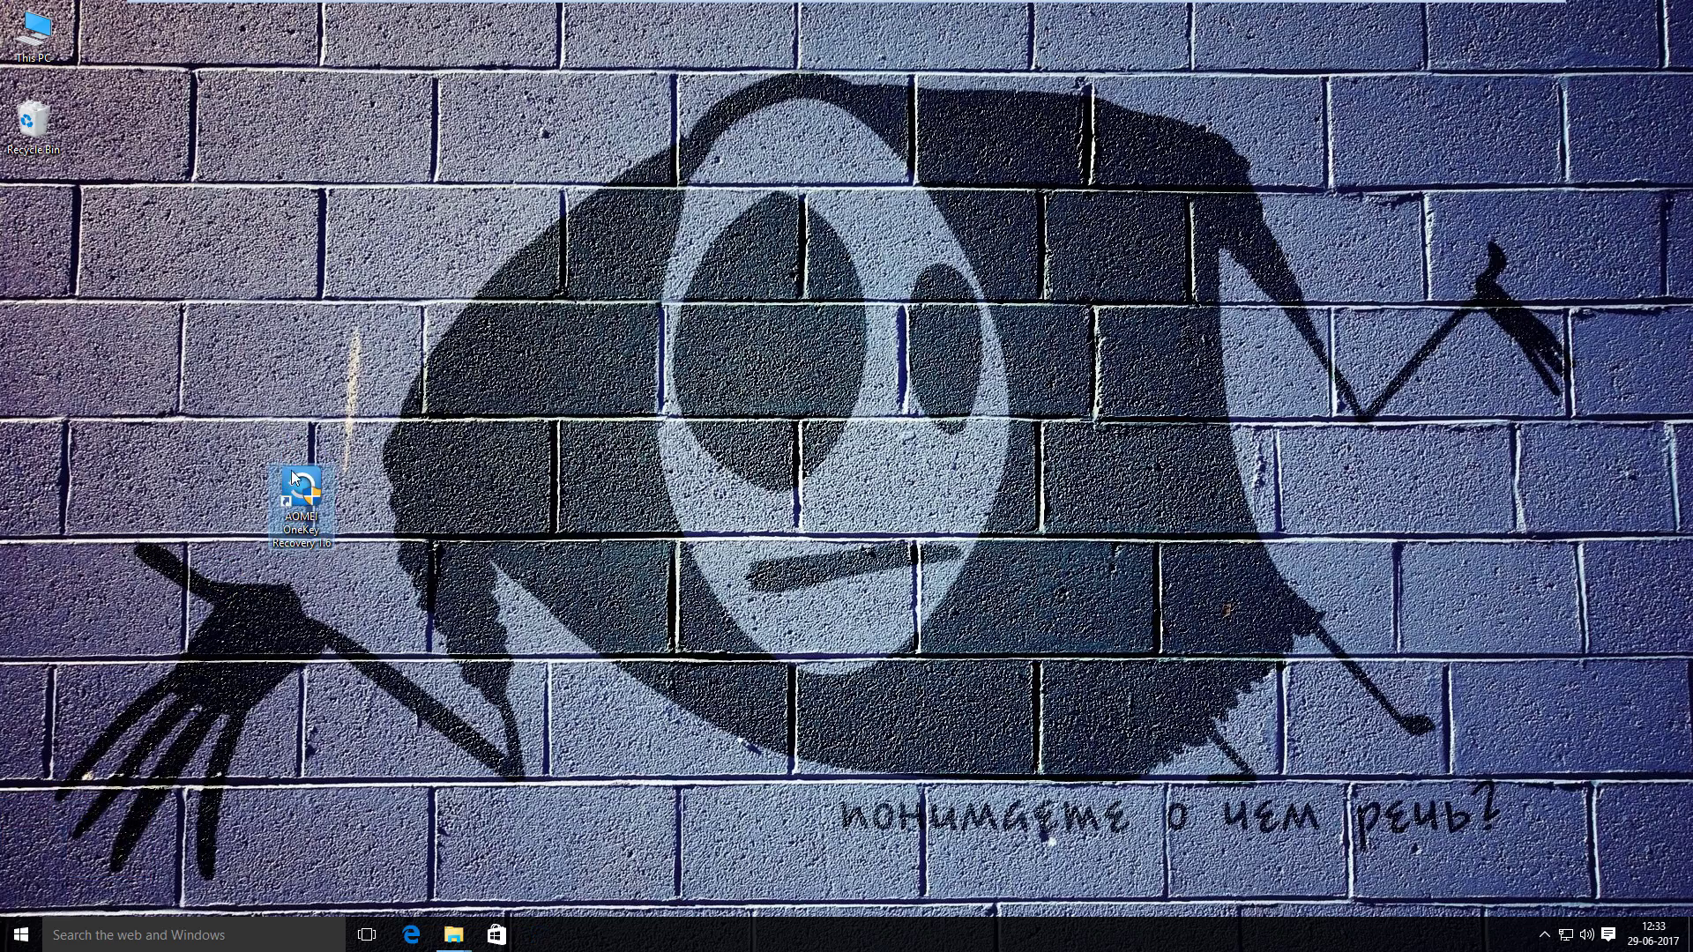
{"action": "left_click_drag", "start_coordinate": [241, 615], "coordinate": [144, 614]}
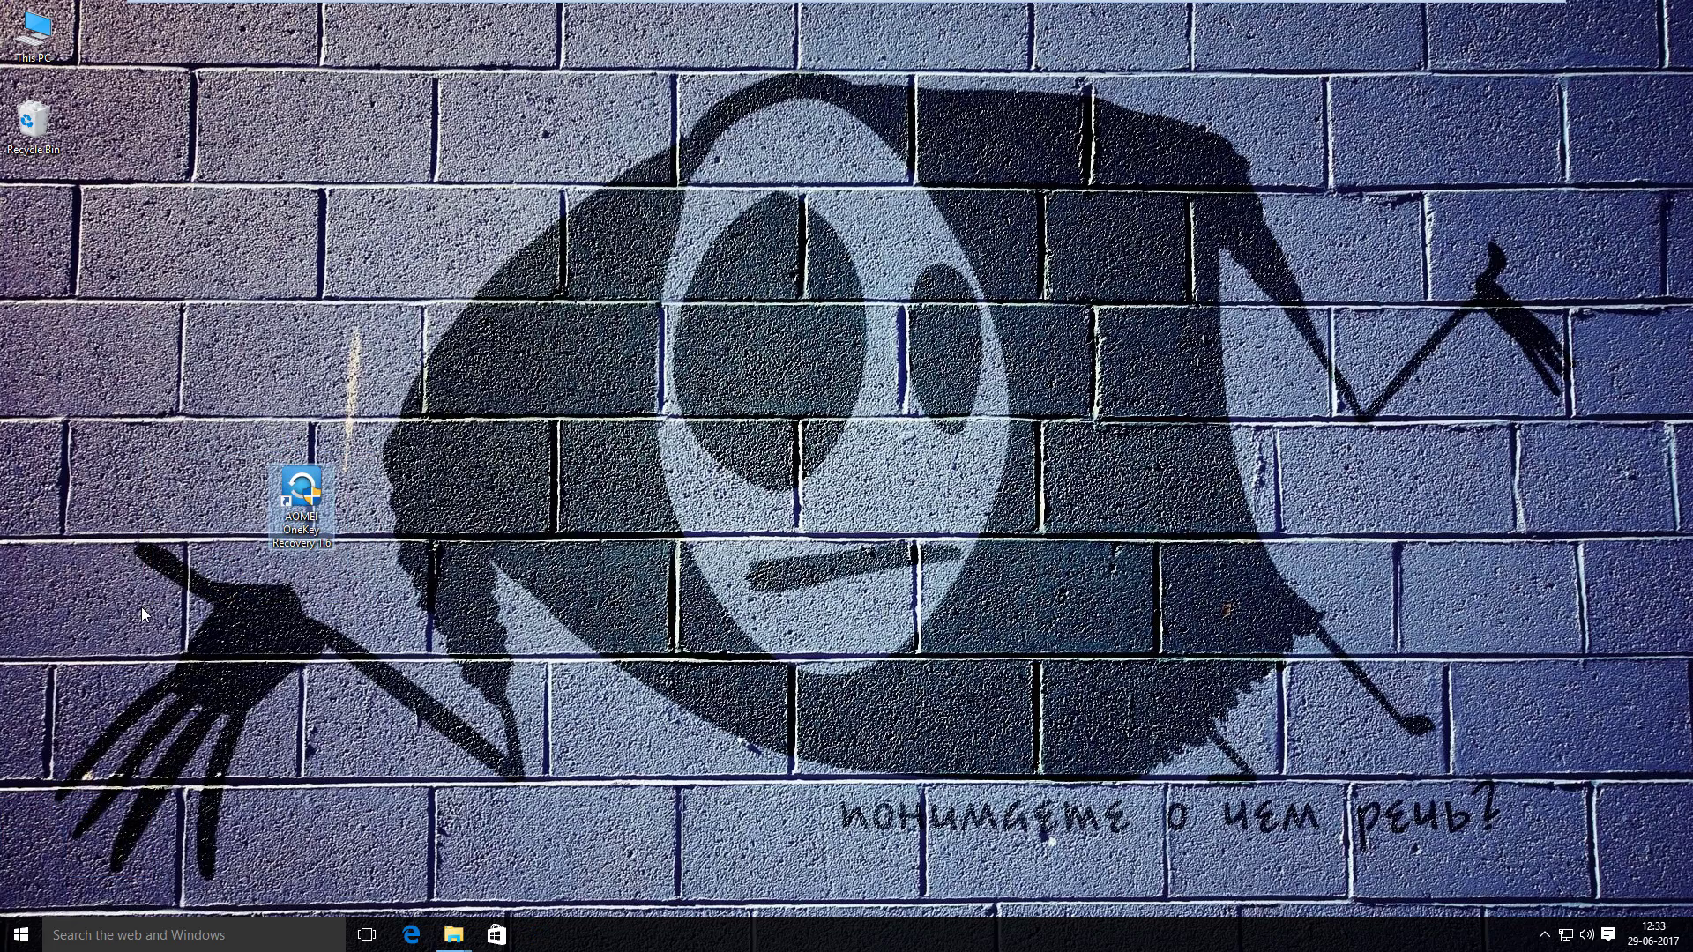
{"action": "right_click", "coordinate": [283, 519]}
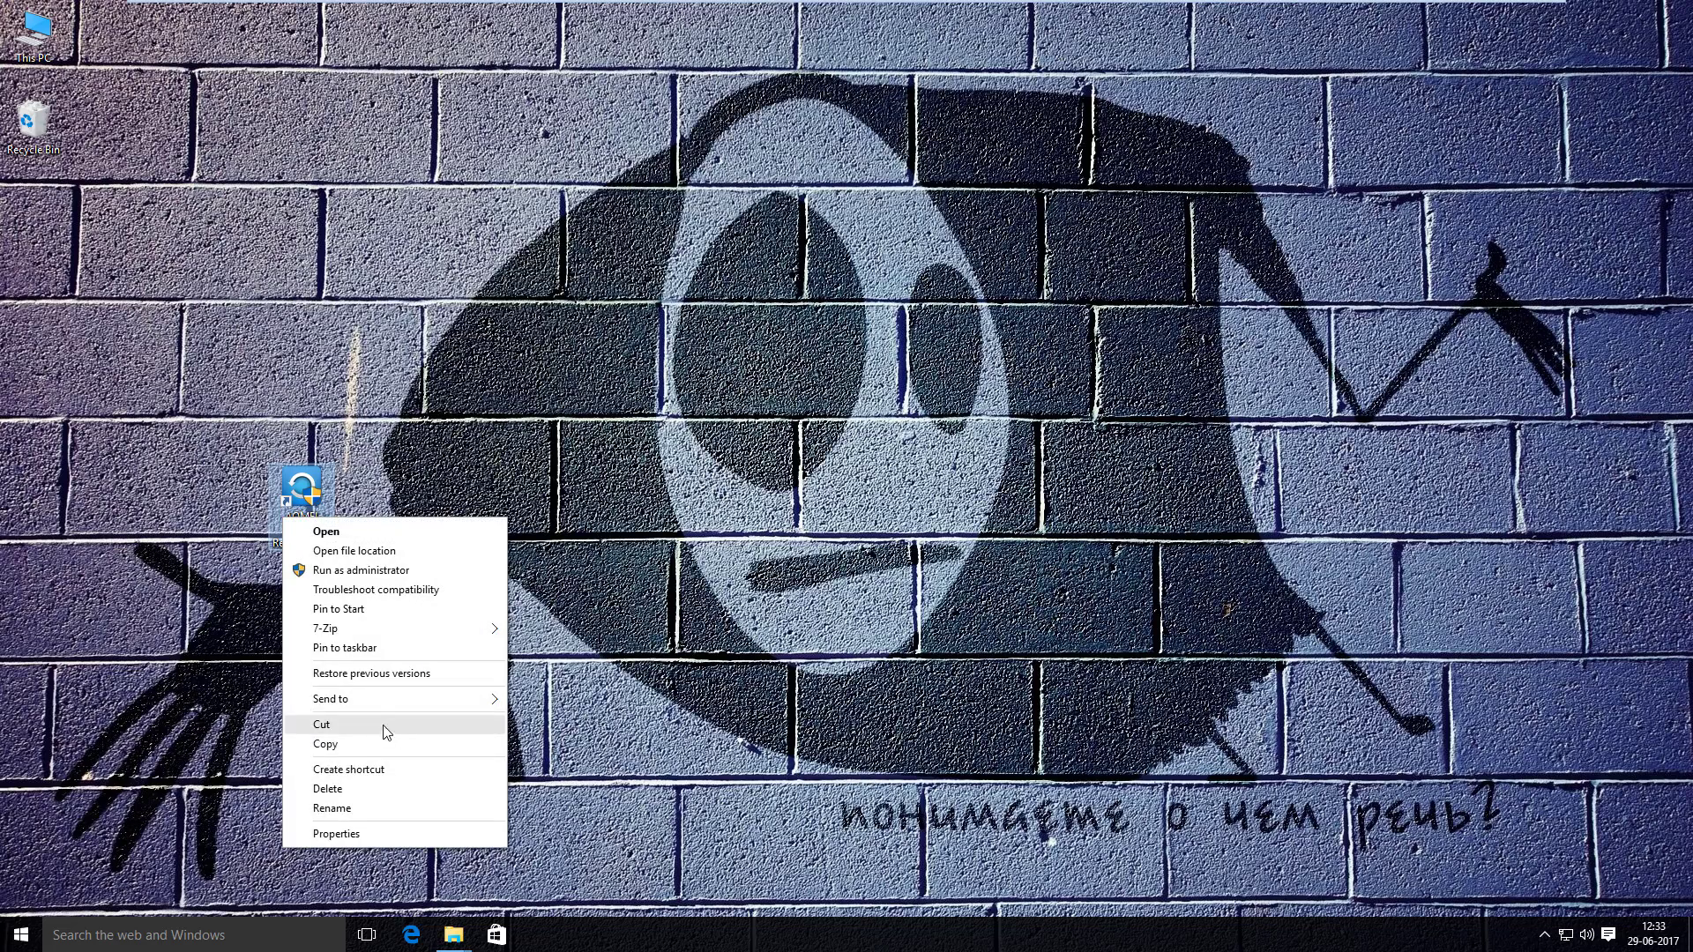
{"action": "left_click", "coordinate": [399, 789]}
{"action": "right_click", "coordinate": [26, 124]}
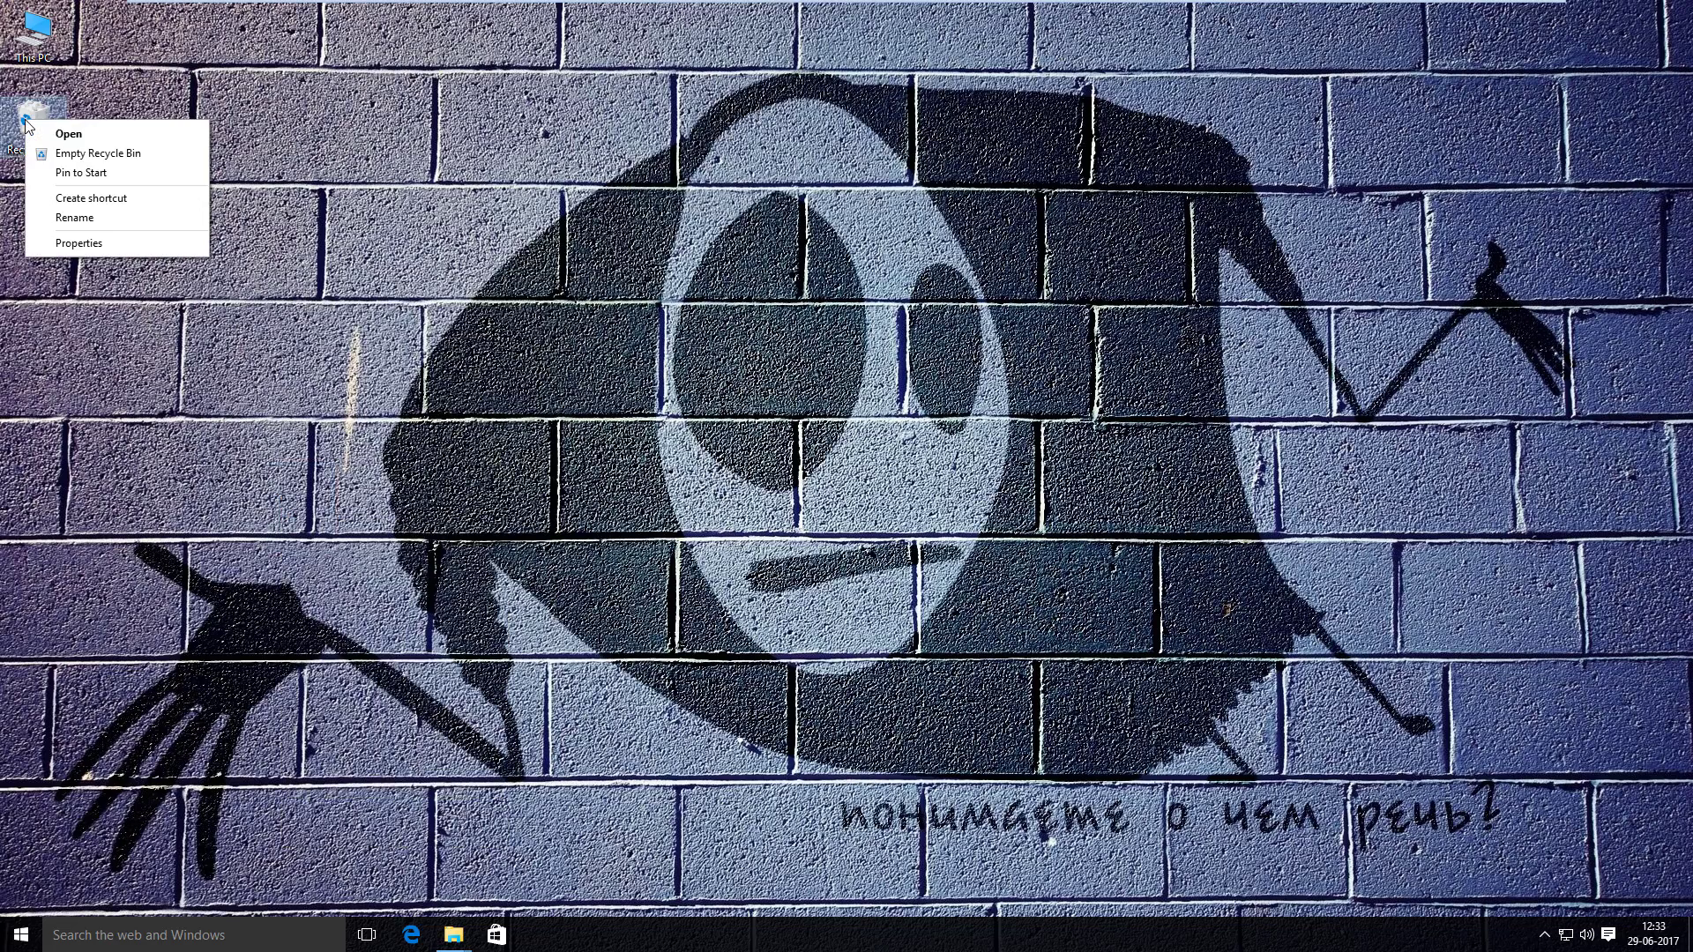
{"action": "left_click", "coordinate": [97, 153]}
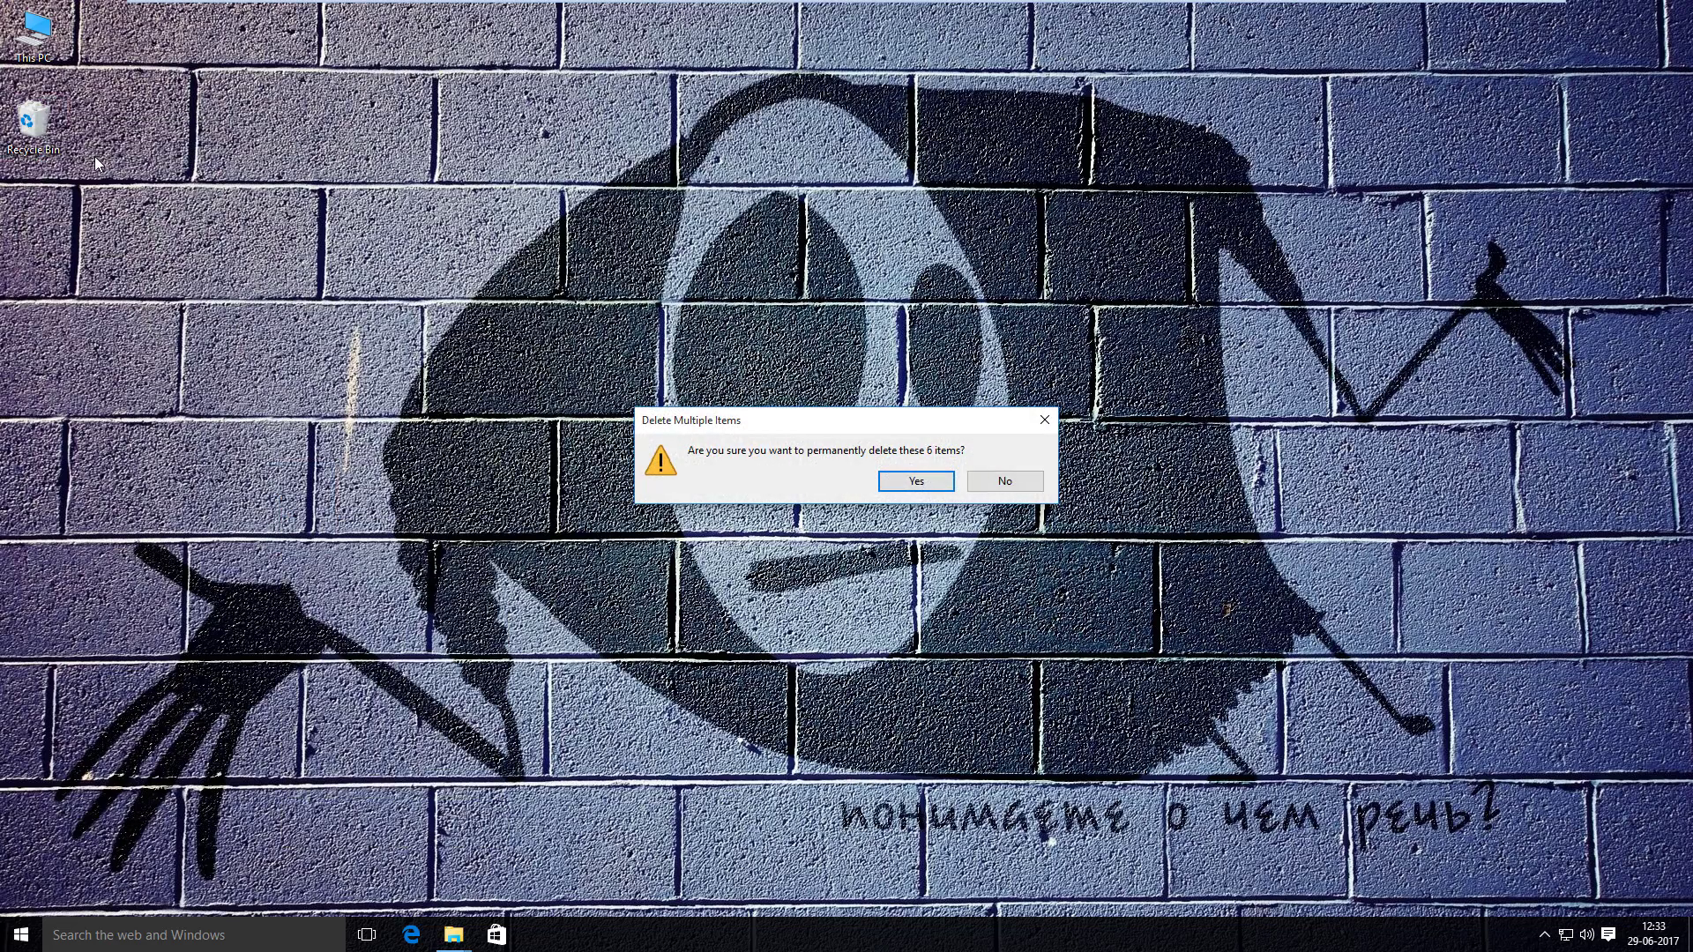
{"action": "left_click", "coordinate": [944, 481]}
- Restart the computer from the Start menu's power options
{"action": "left_click", "coordinate": [17, 933]}
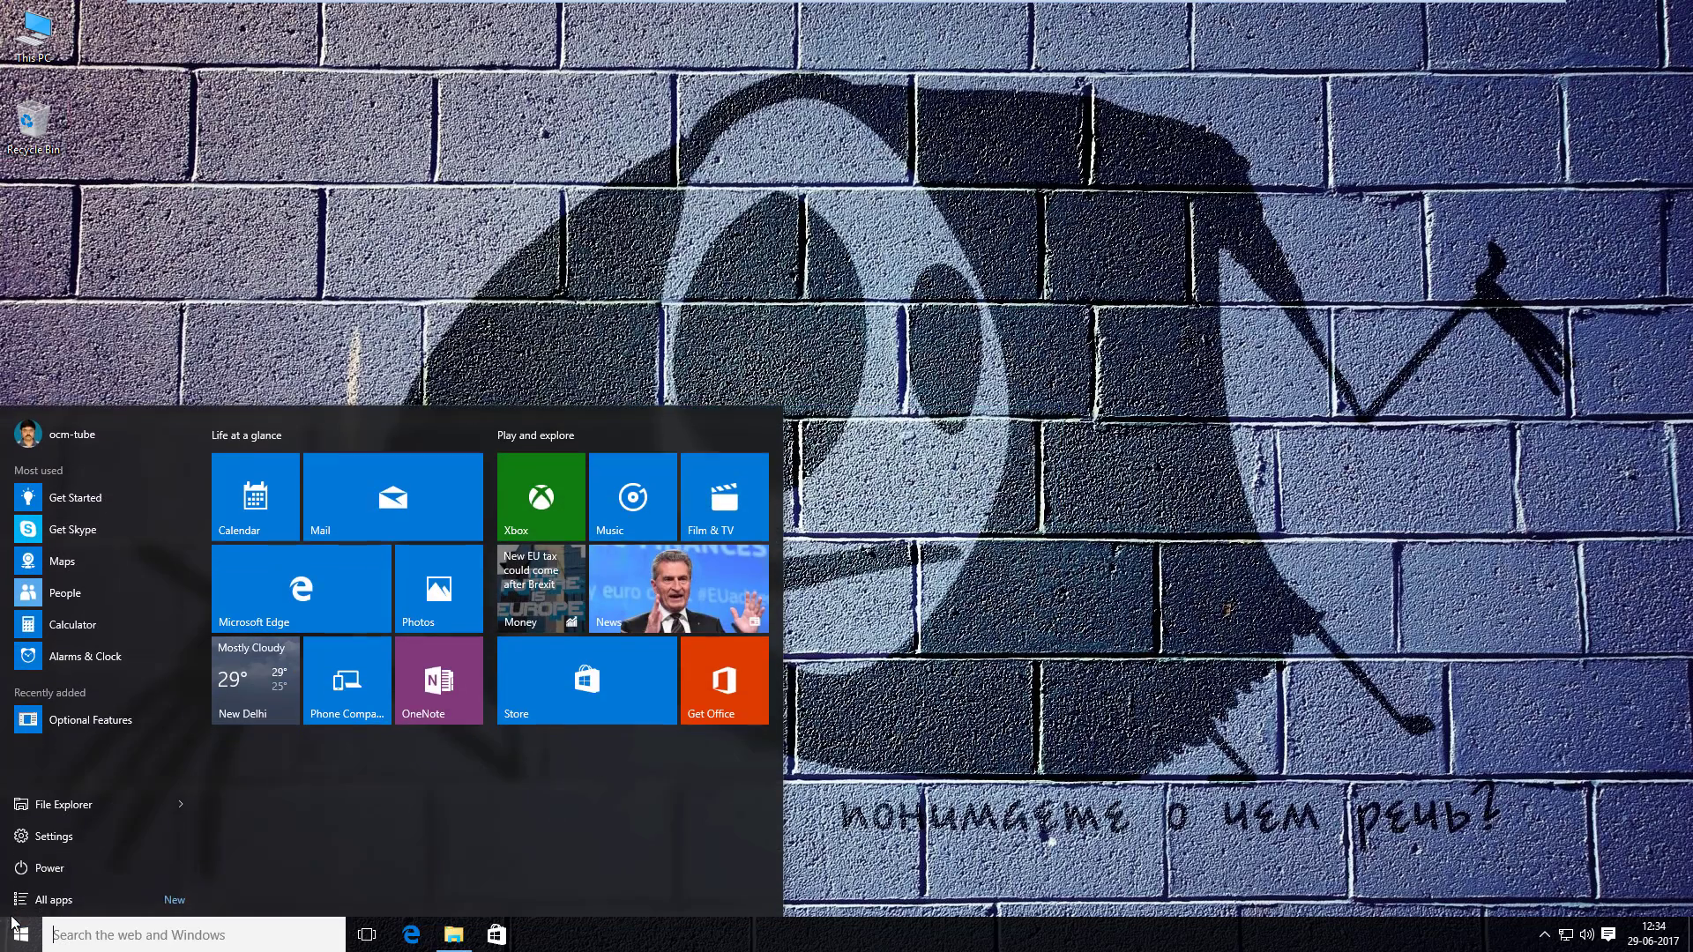
{"action": "left_click", "coordinate": [49, 868]}
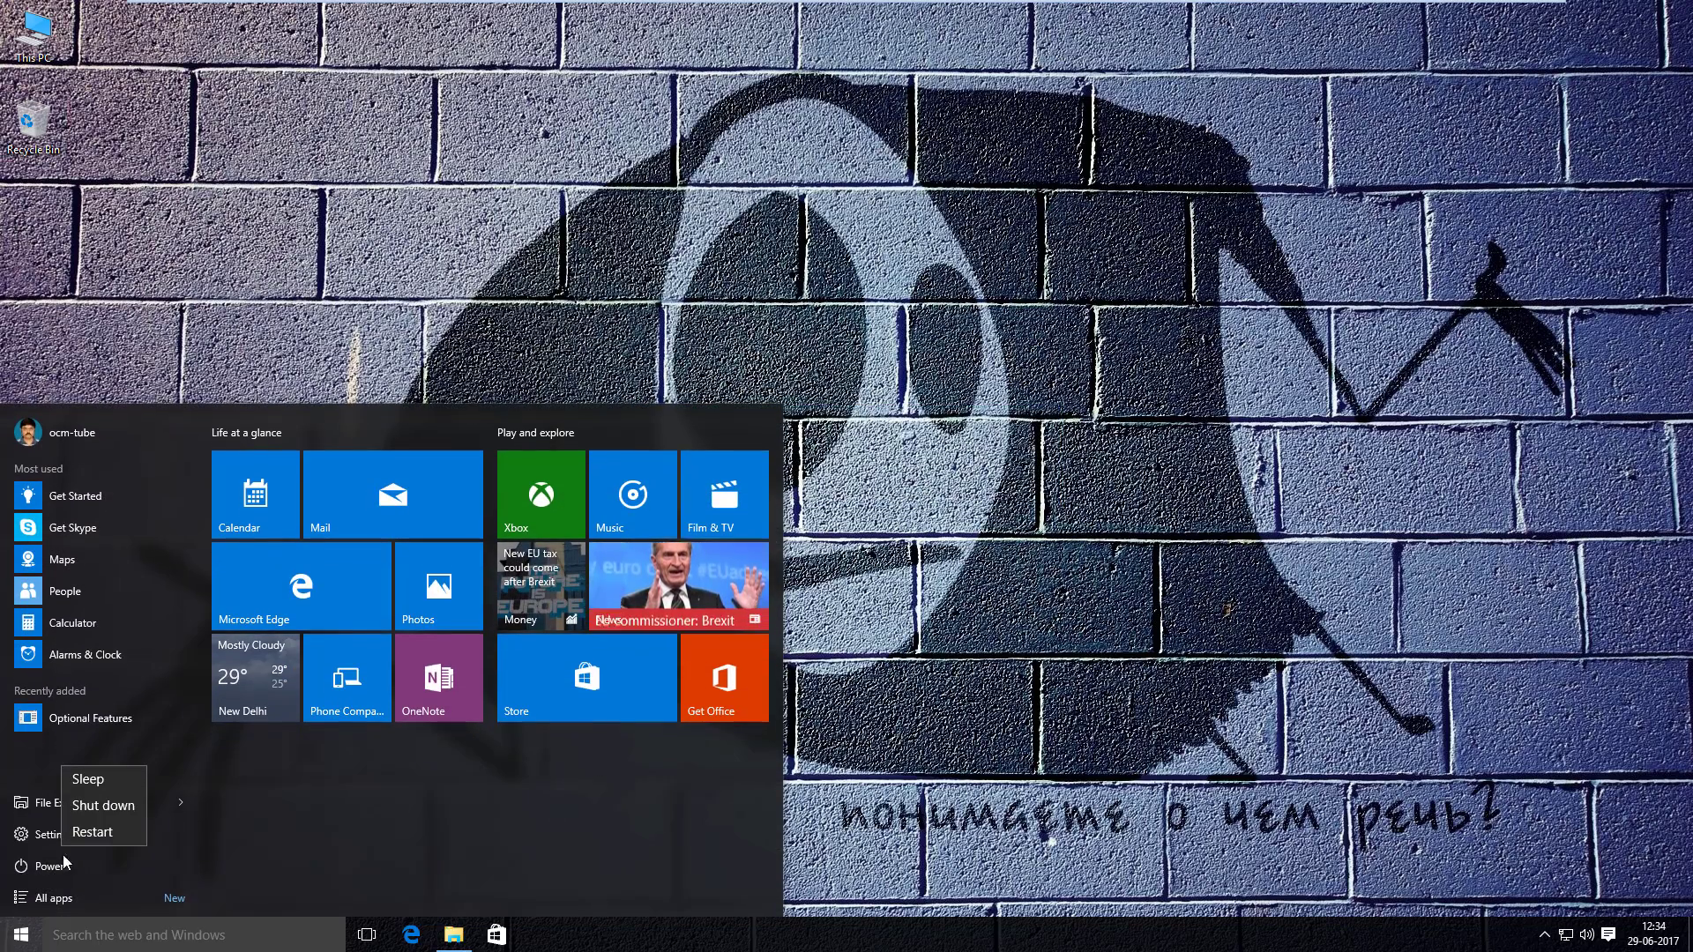
{"action": "left_click", "coordinate": [110, 827]}
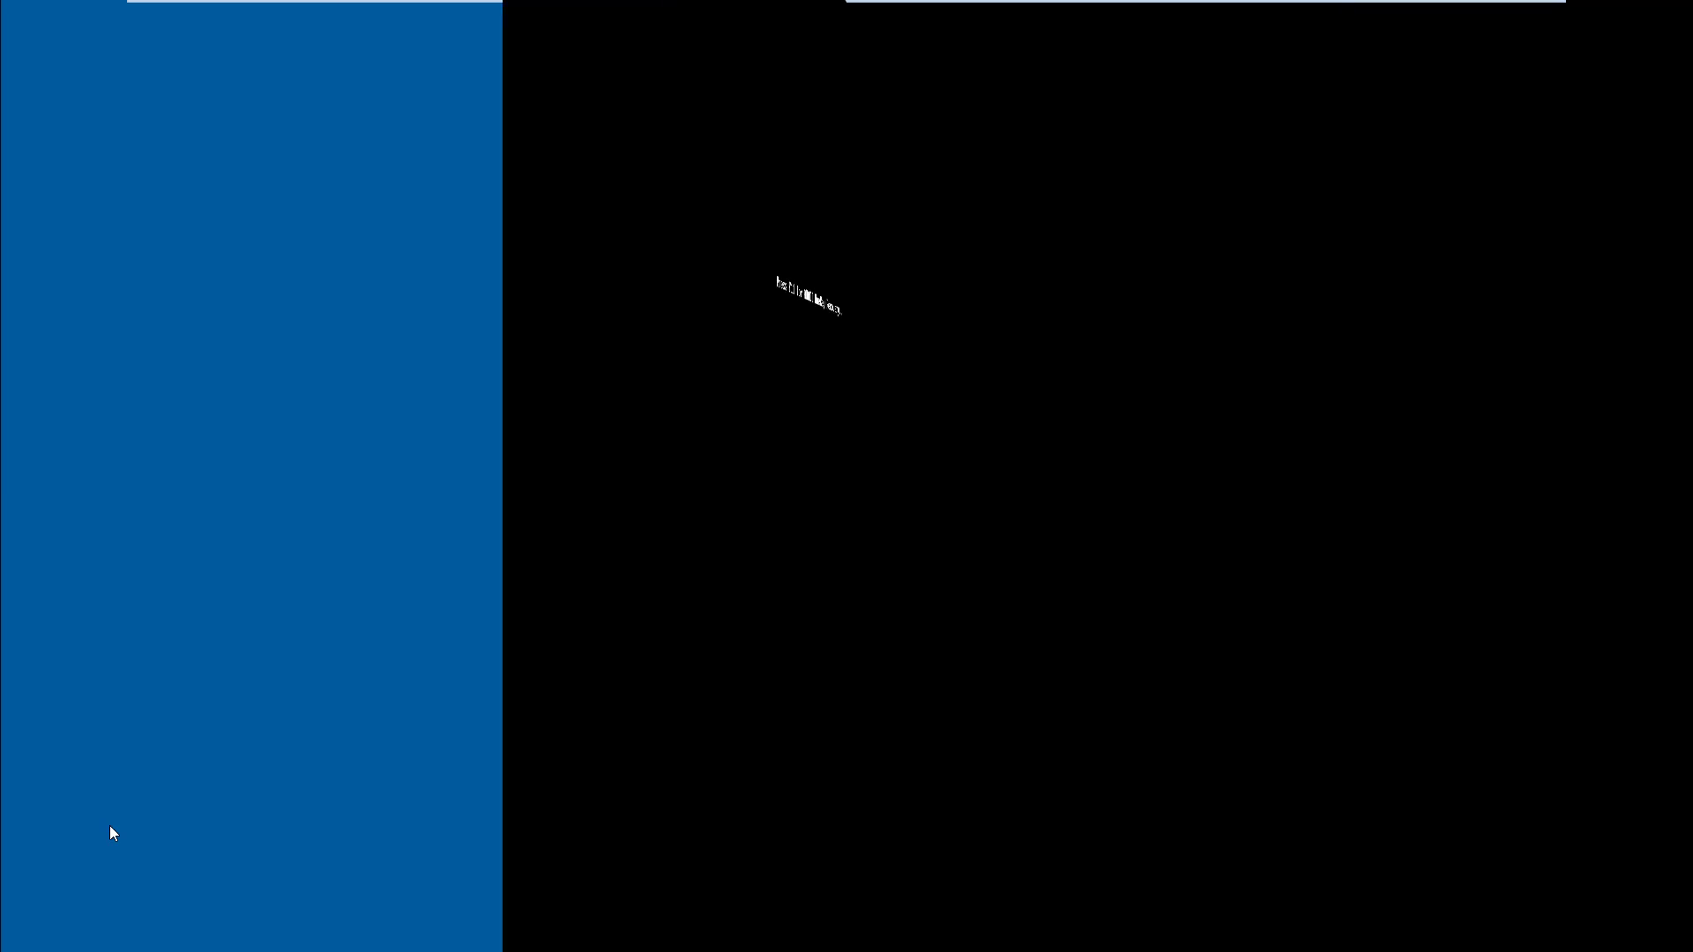
- Boot with F11 and restore C:Disk-1 from the recovery partition to 100%
{"action": "key", "text": "F11"}
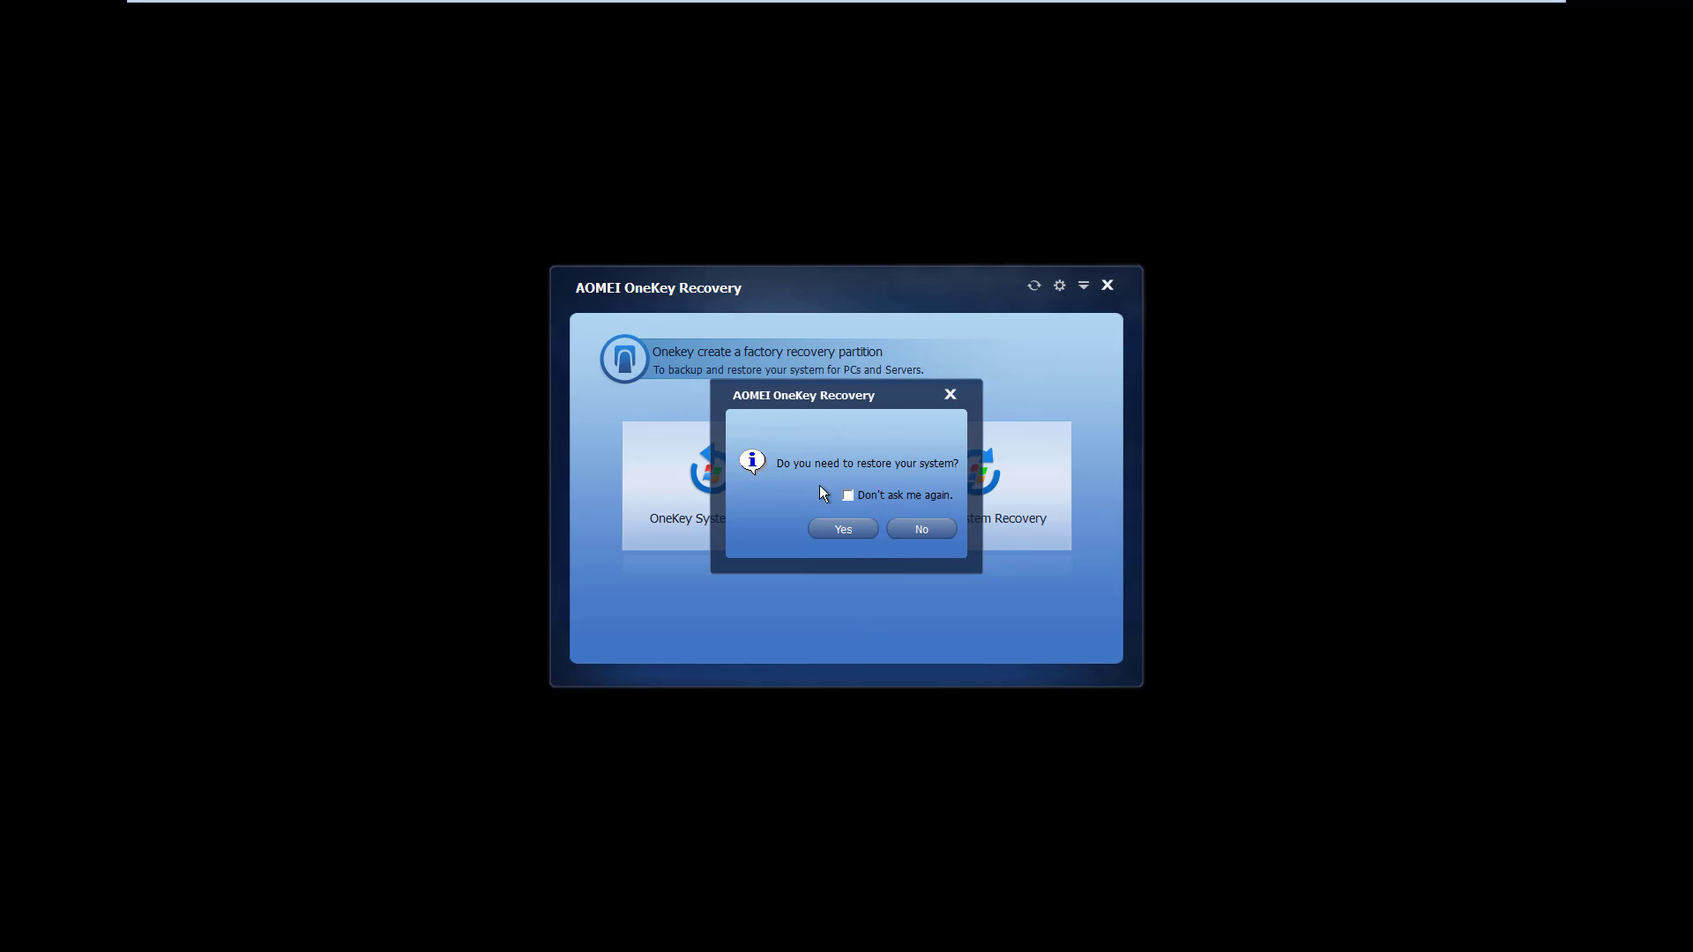
{"action": "left_click", "coordinate": [845, 530]}
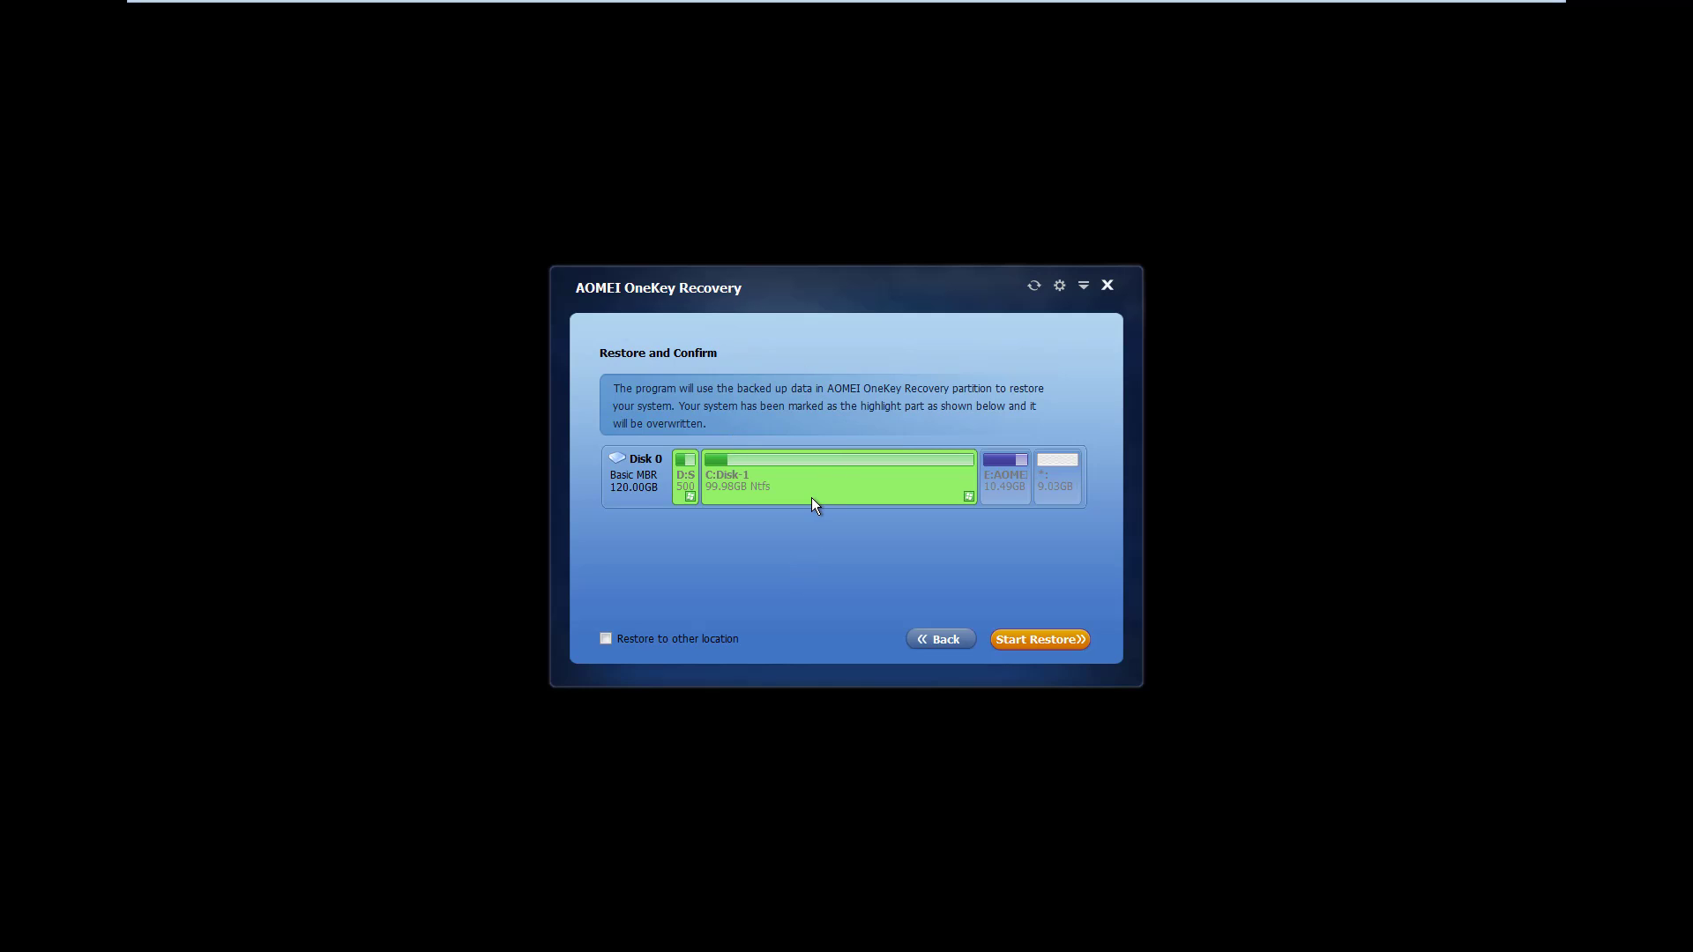
{"action": "left_click", "coordinate": [1007, 640]}
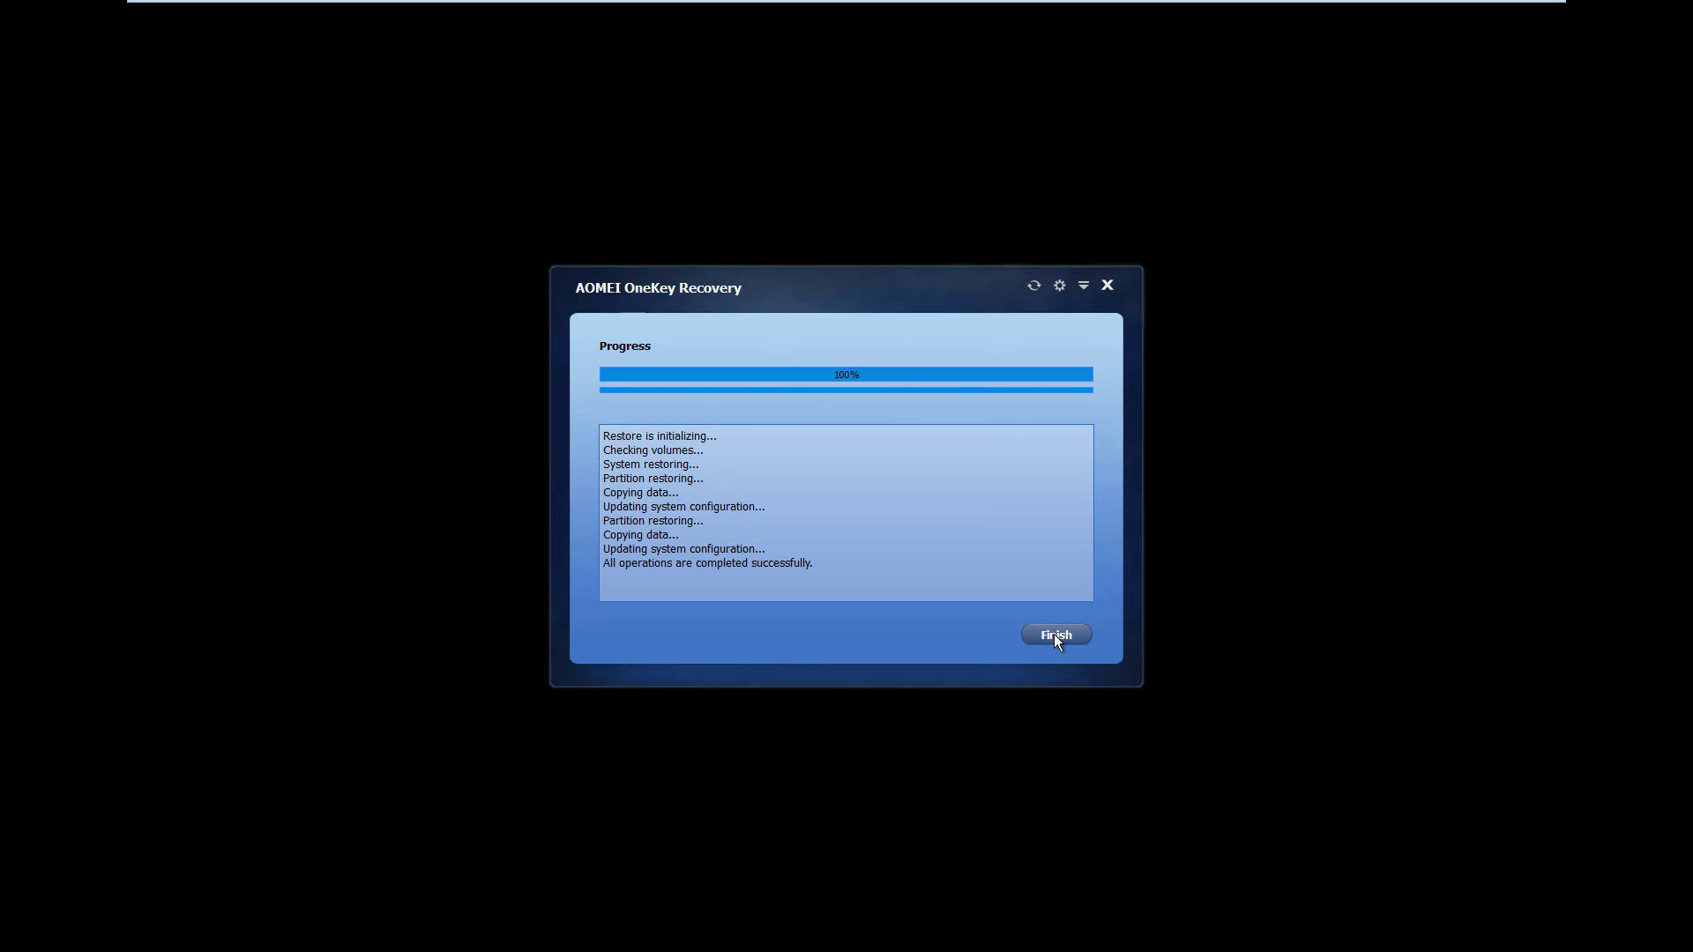
{"action": "left_click", "coordinate": [1055, 633]}
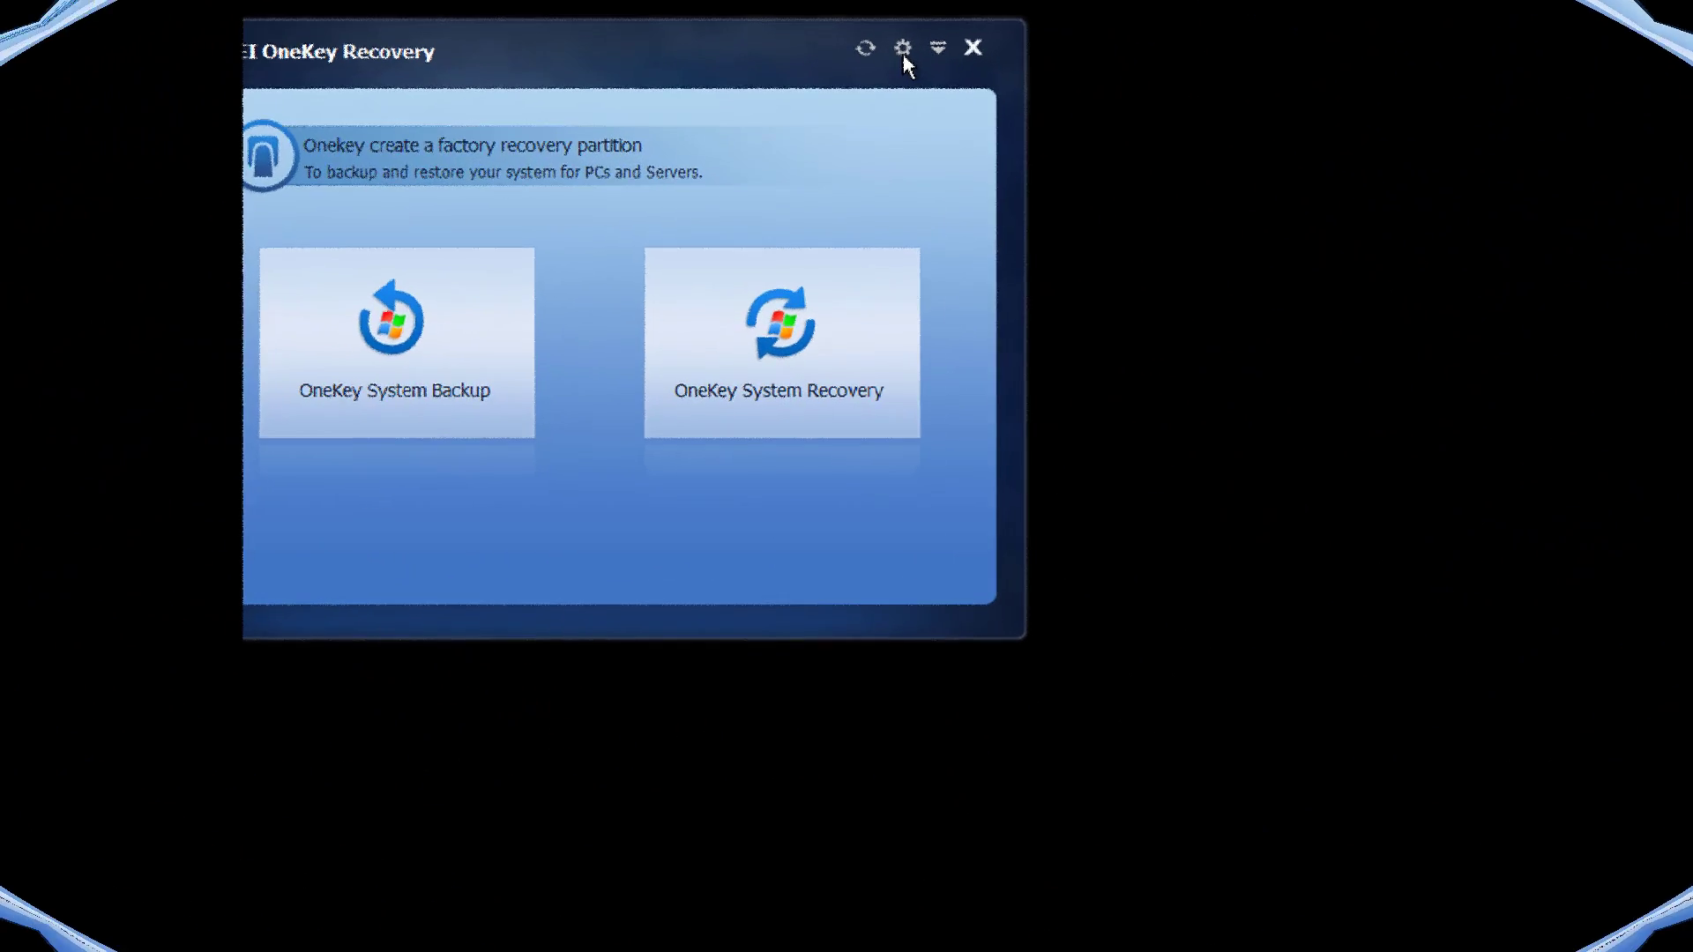
- Check the boot-menu settings (hotkey F11) unchanged, then close OneKey Recovery to reboot
{"action": "left_click", "coordinate": [1059, 286]}
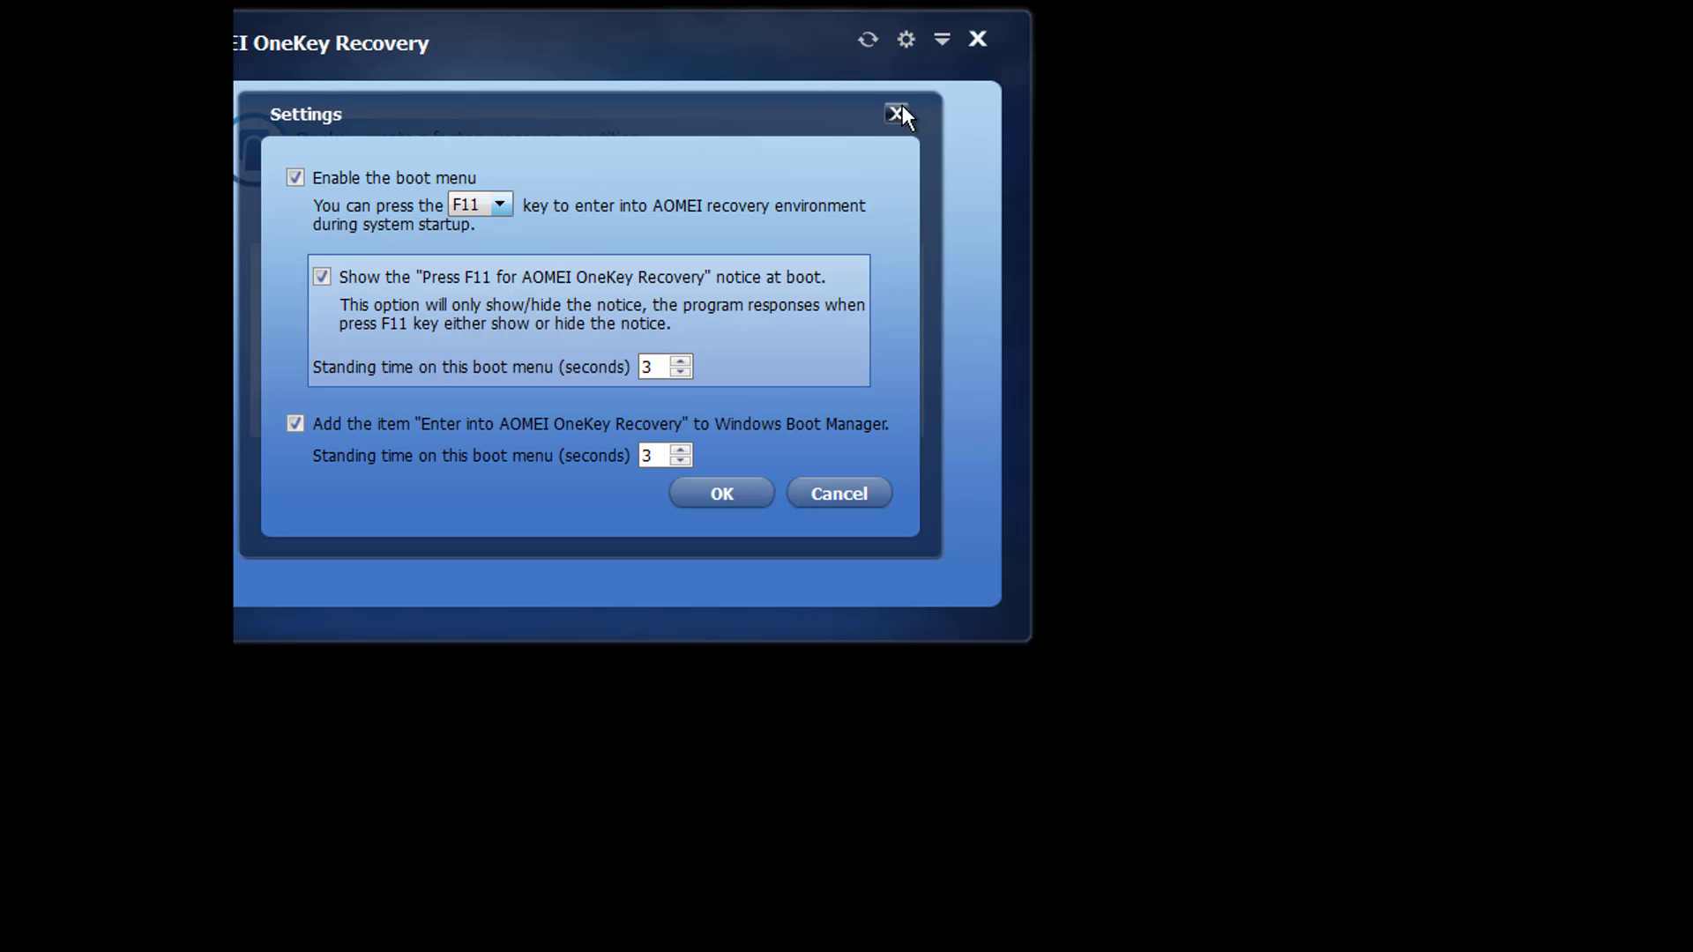
{"action": "left_click", "coordinate": [838, 494]}
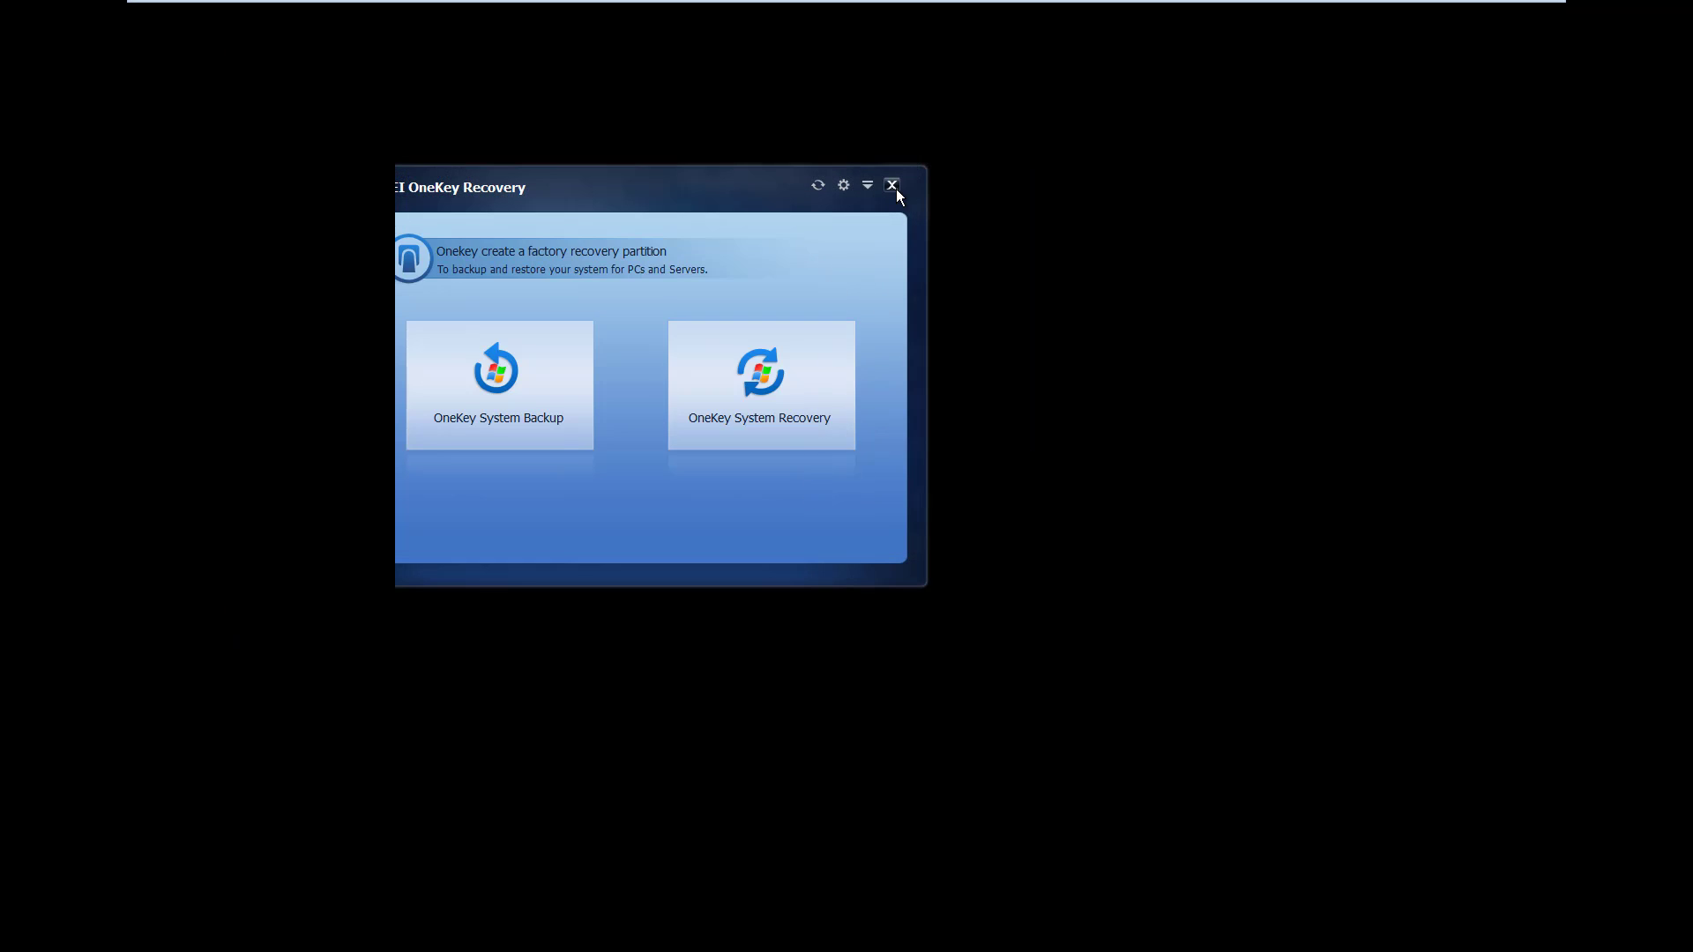
{"action": "left_click", "coordinate": [892, 185]}
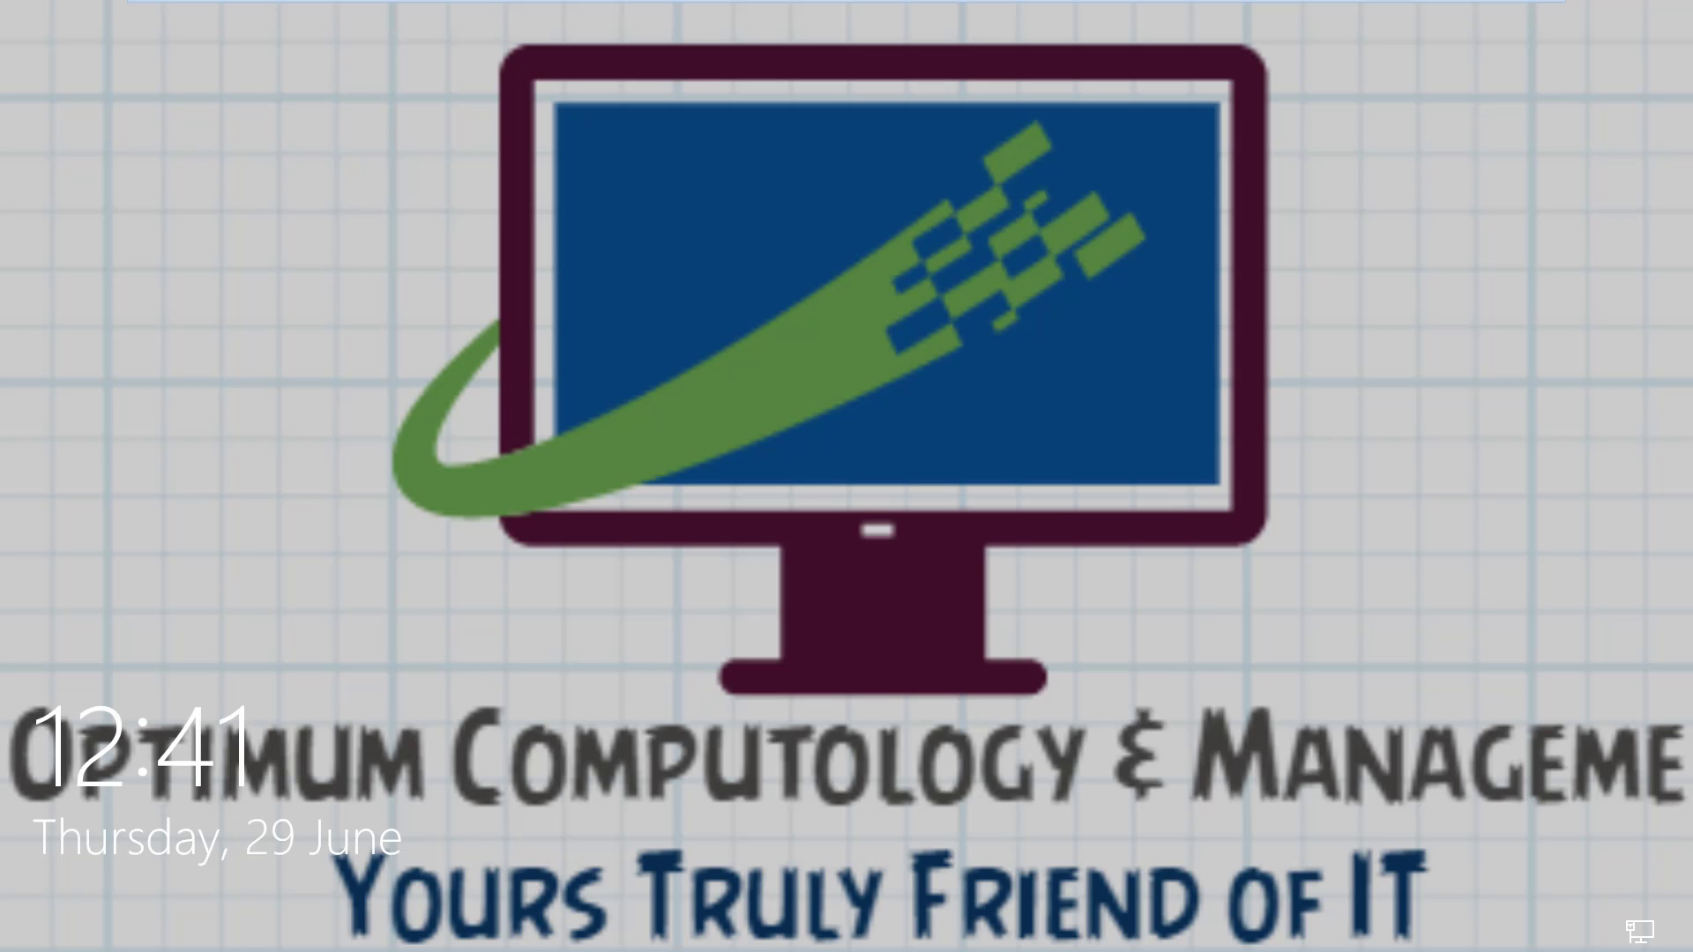
- Sign in with the account password and refresh the desktop to show the restored icons
{"action": "left_click", "coordinate": [801, 394]}
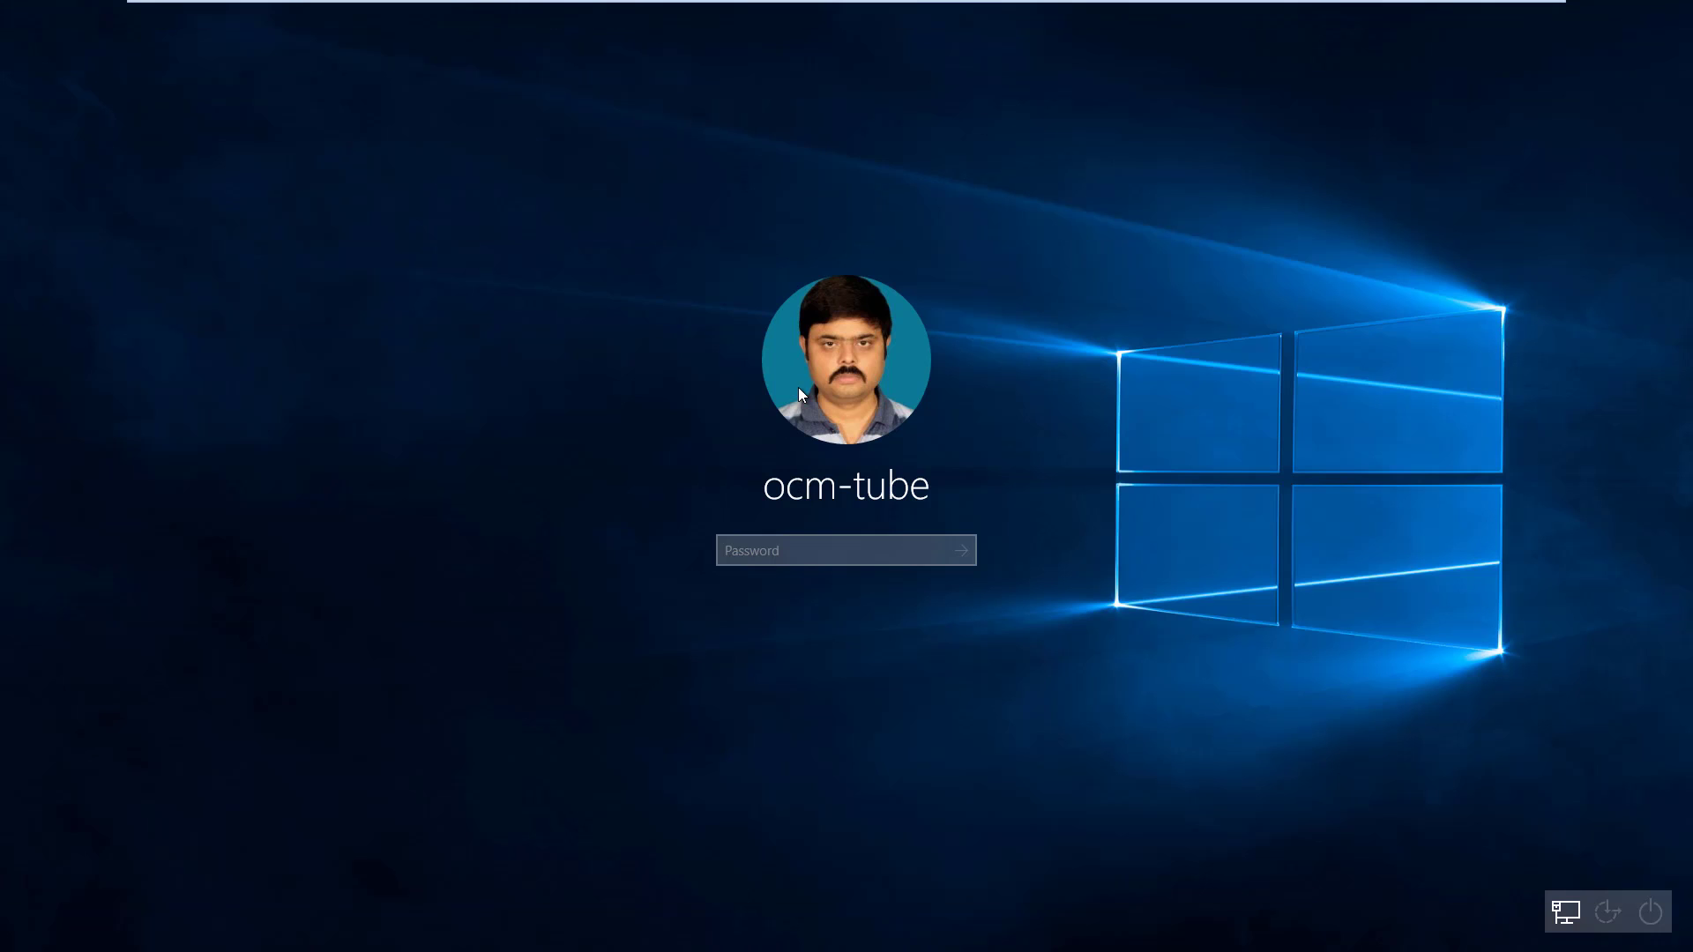
{"action": "type", "text": "*****"}
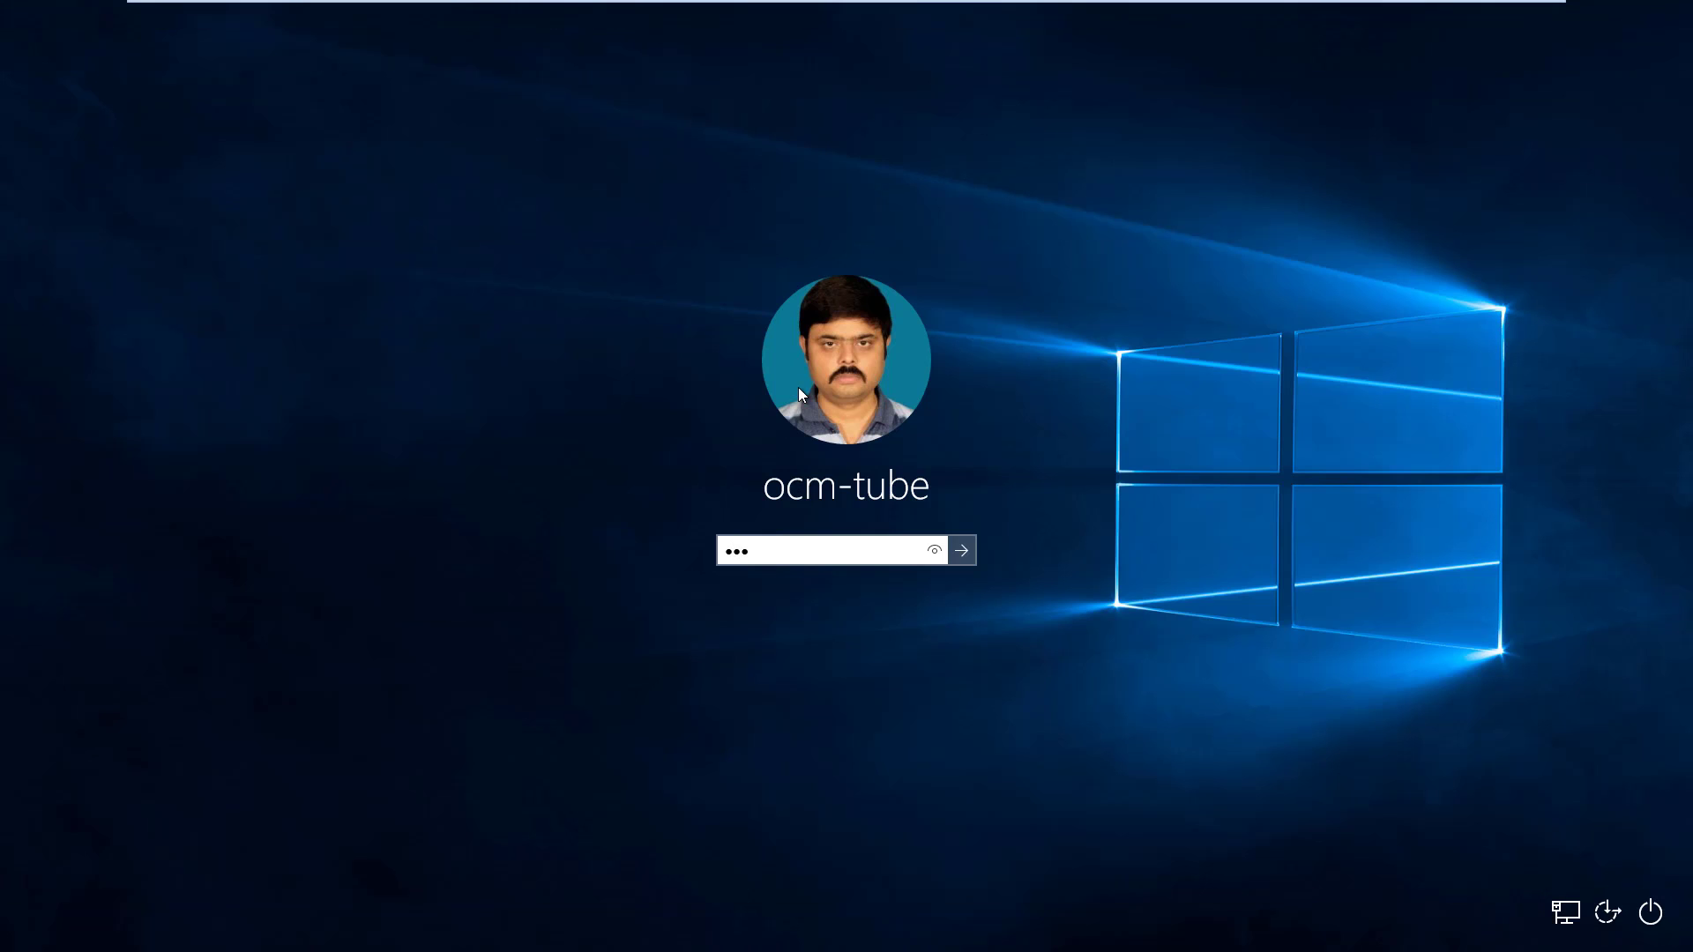
{"action": "type", "text": "*"}
{"action": "key", "text": "Return"}
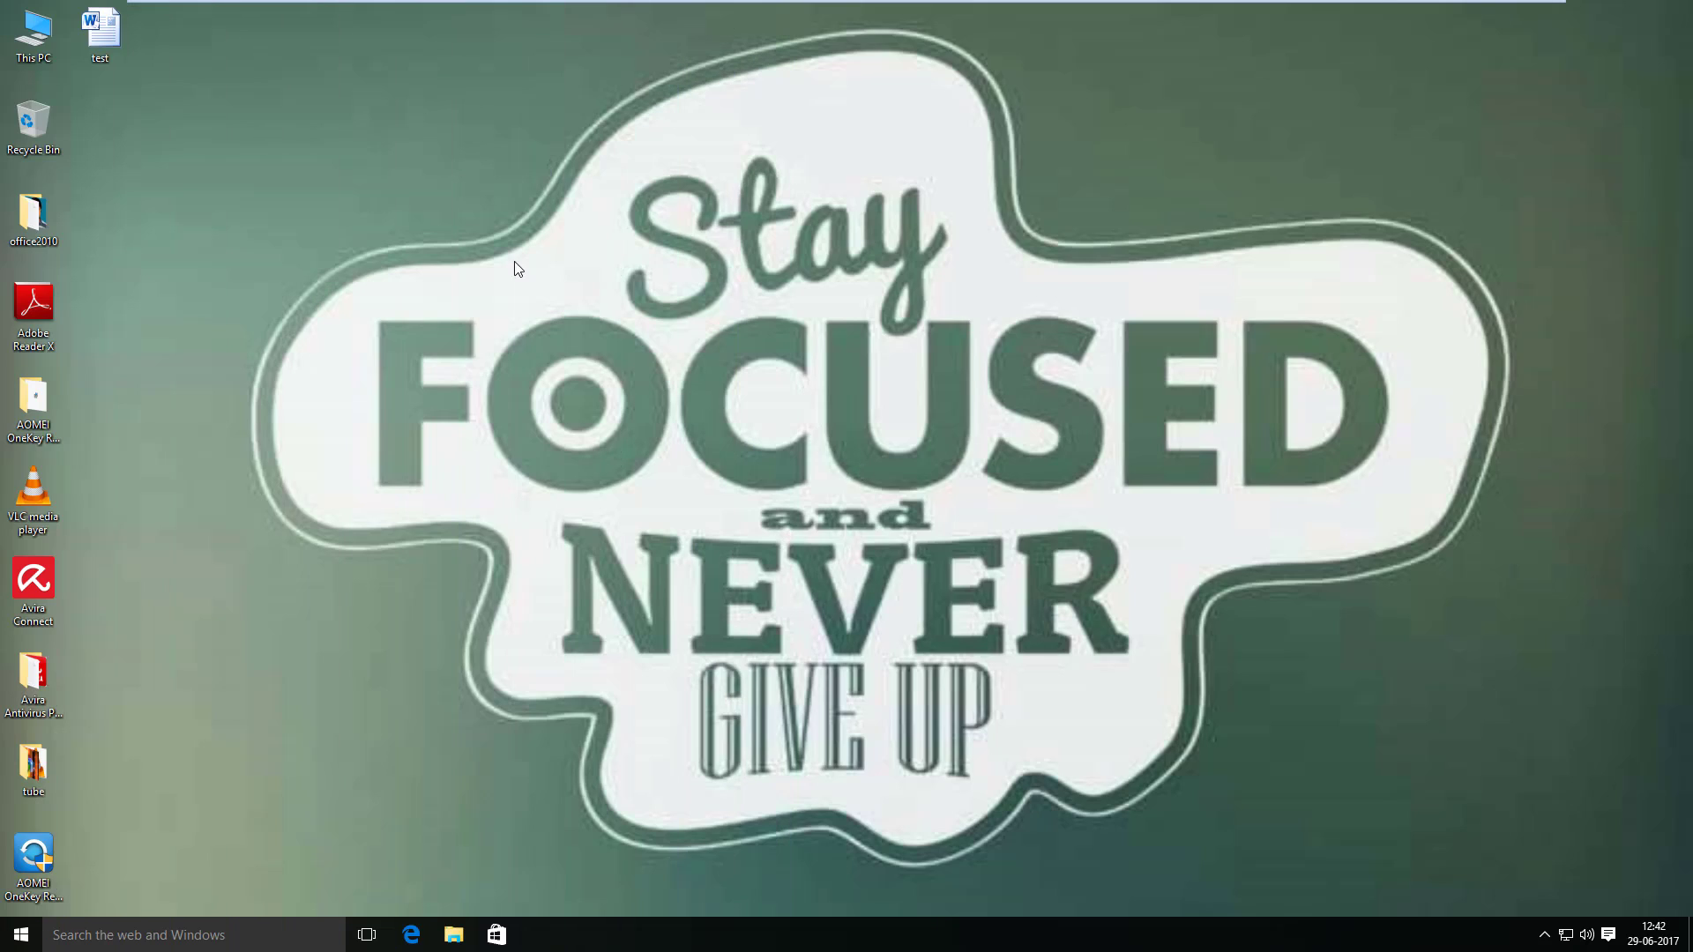
{"action": "right_click", "coordinate": [221, 140]}
{"action": "left_click", "coordinate": [265, 192]}
{"action": "double_click", "coordinate": [83, 22]}
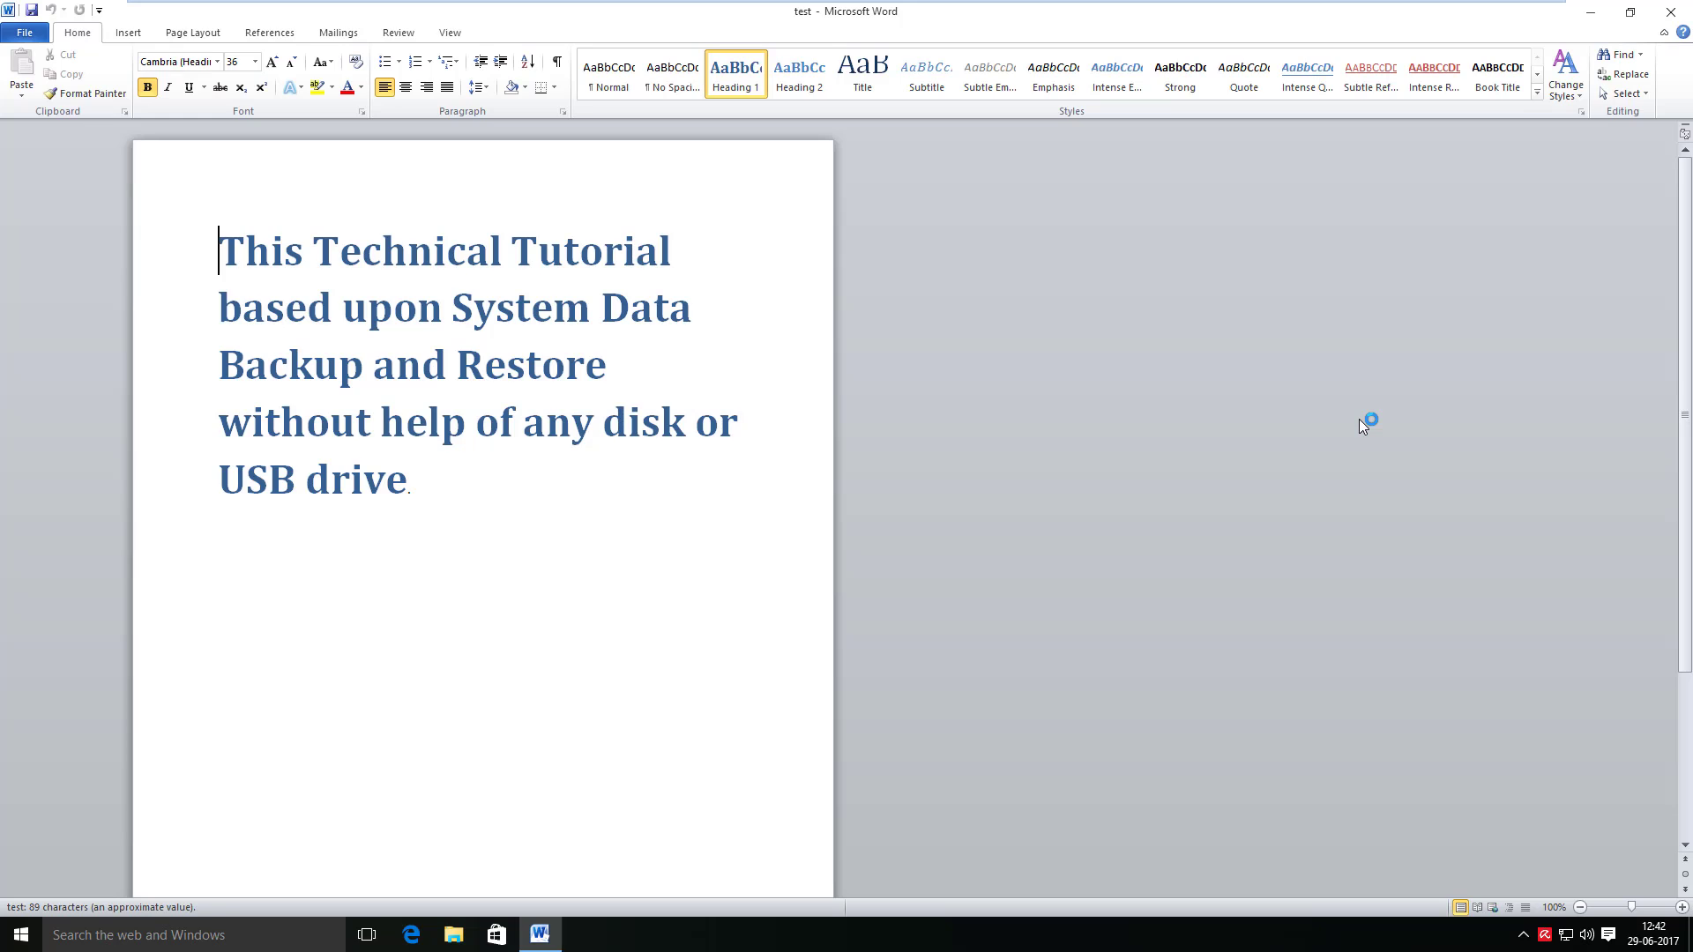
{"action": "left_click", "coordinate": [1680, 10]}
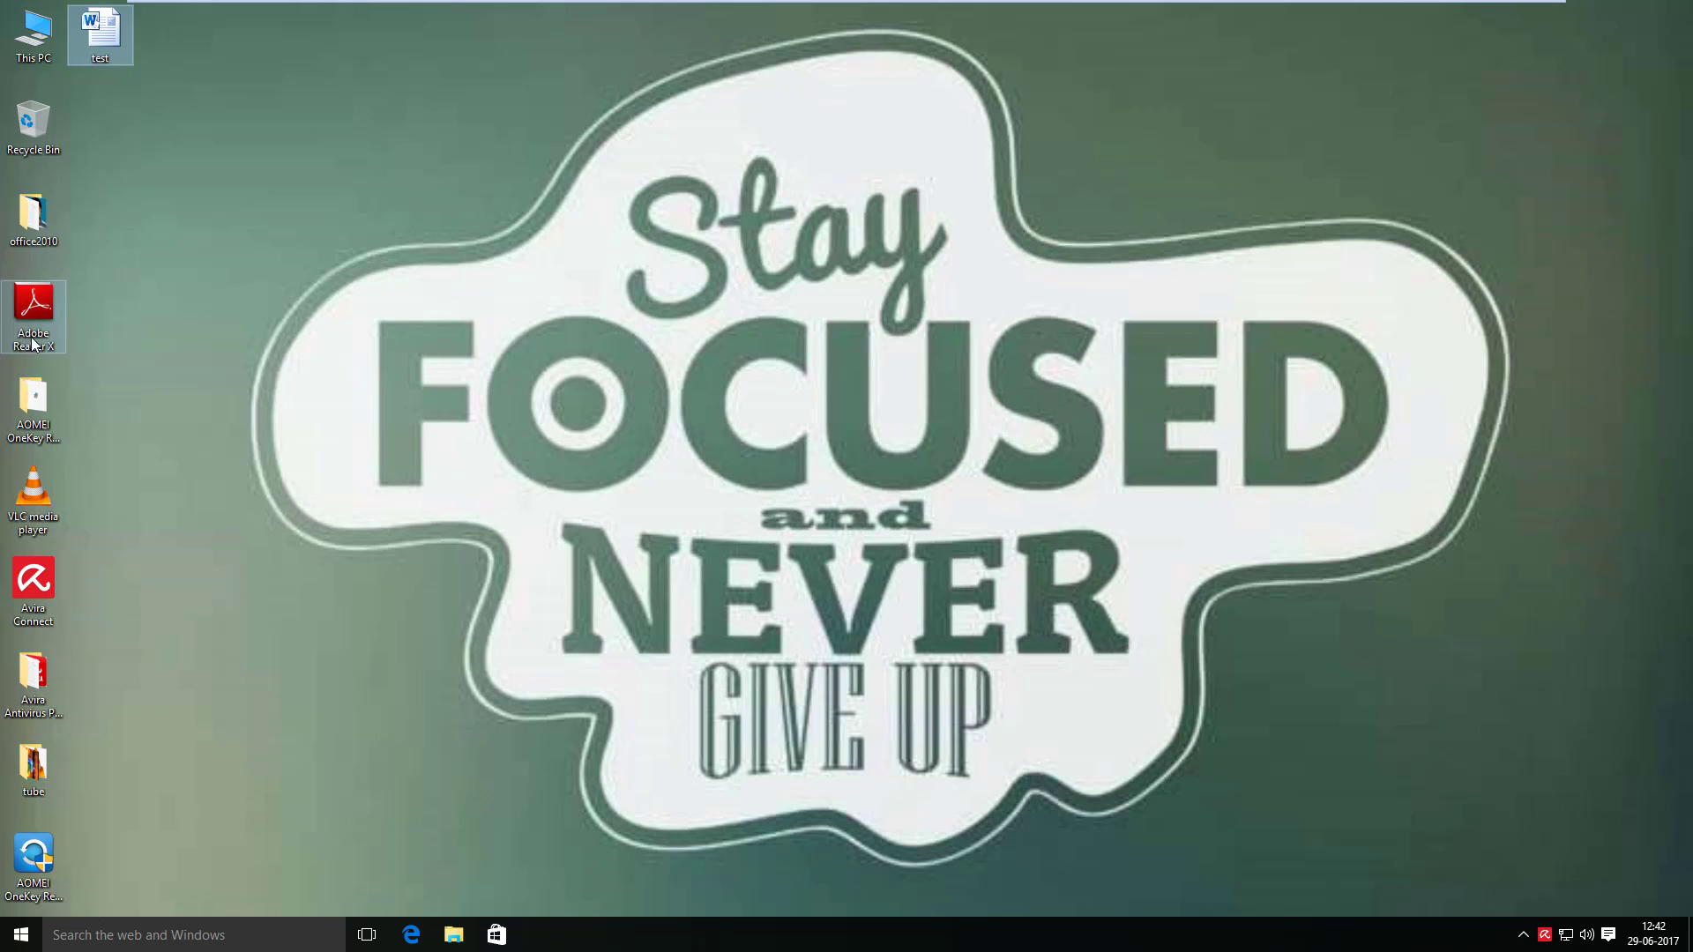
- Open the tube folder and browse to Downloads showing 18.Certificate_2 MCITP and 19.RHCE
{"action": "left_click", "coordinate": [48, 784]}
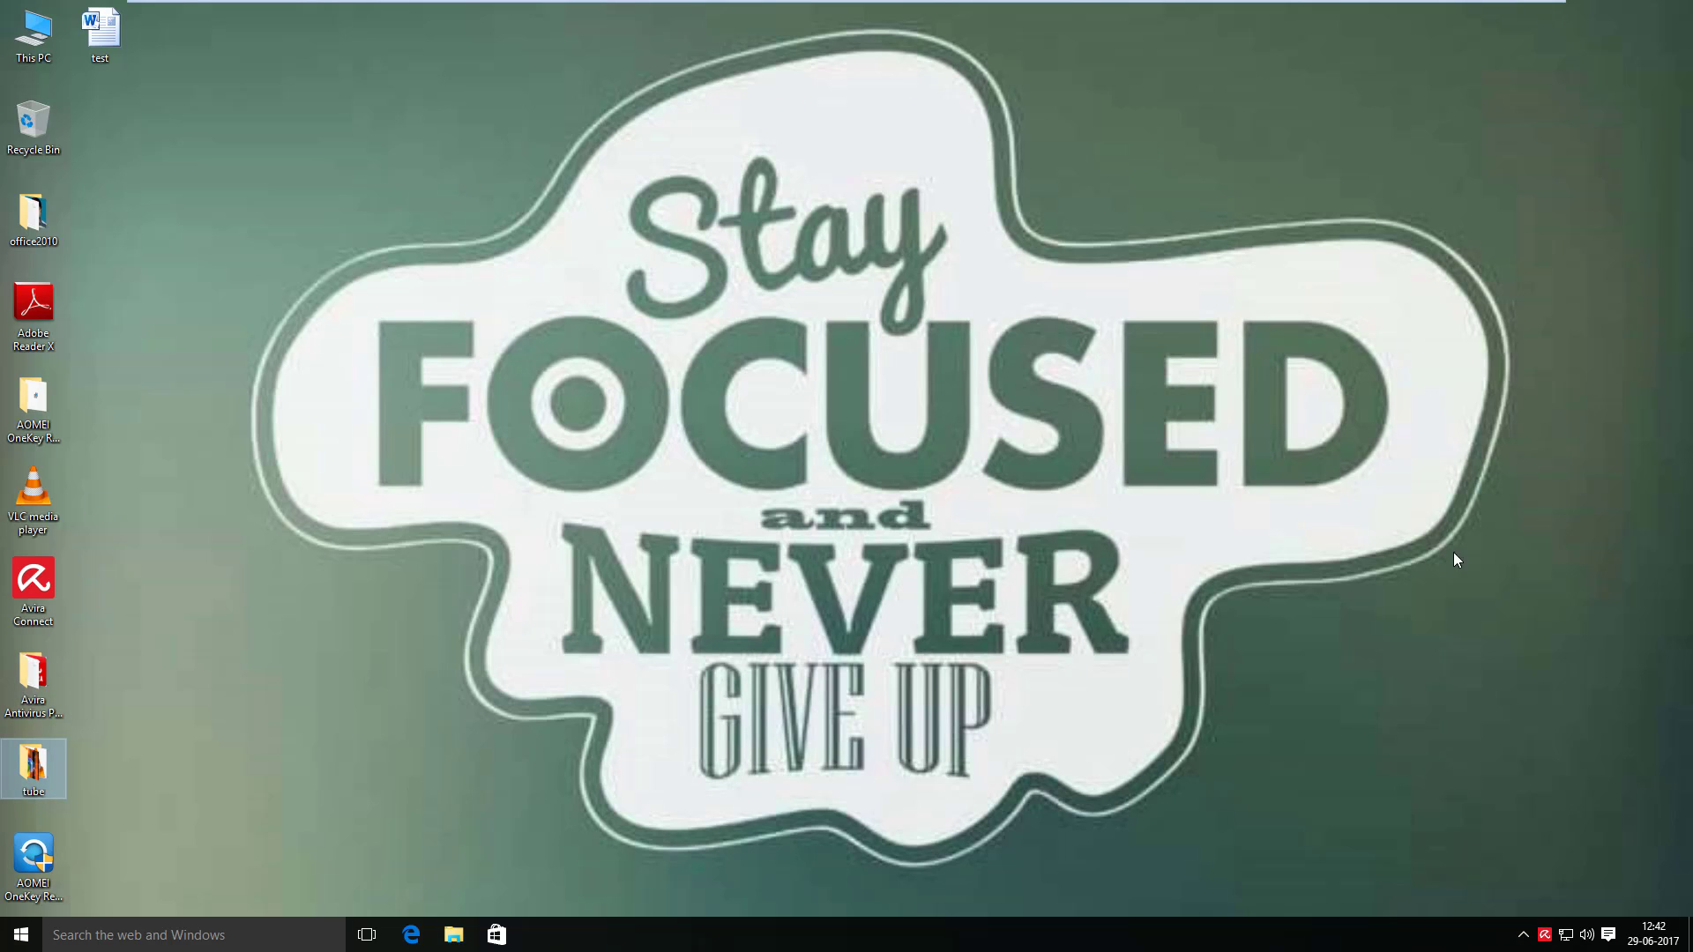
{"action": "left_click", "coordinate": [456, 401]}
{"action": "key", "text": "Return"}
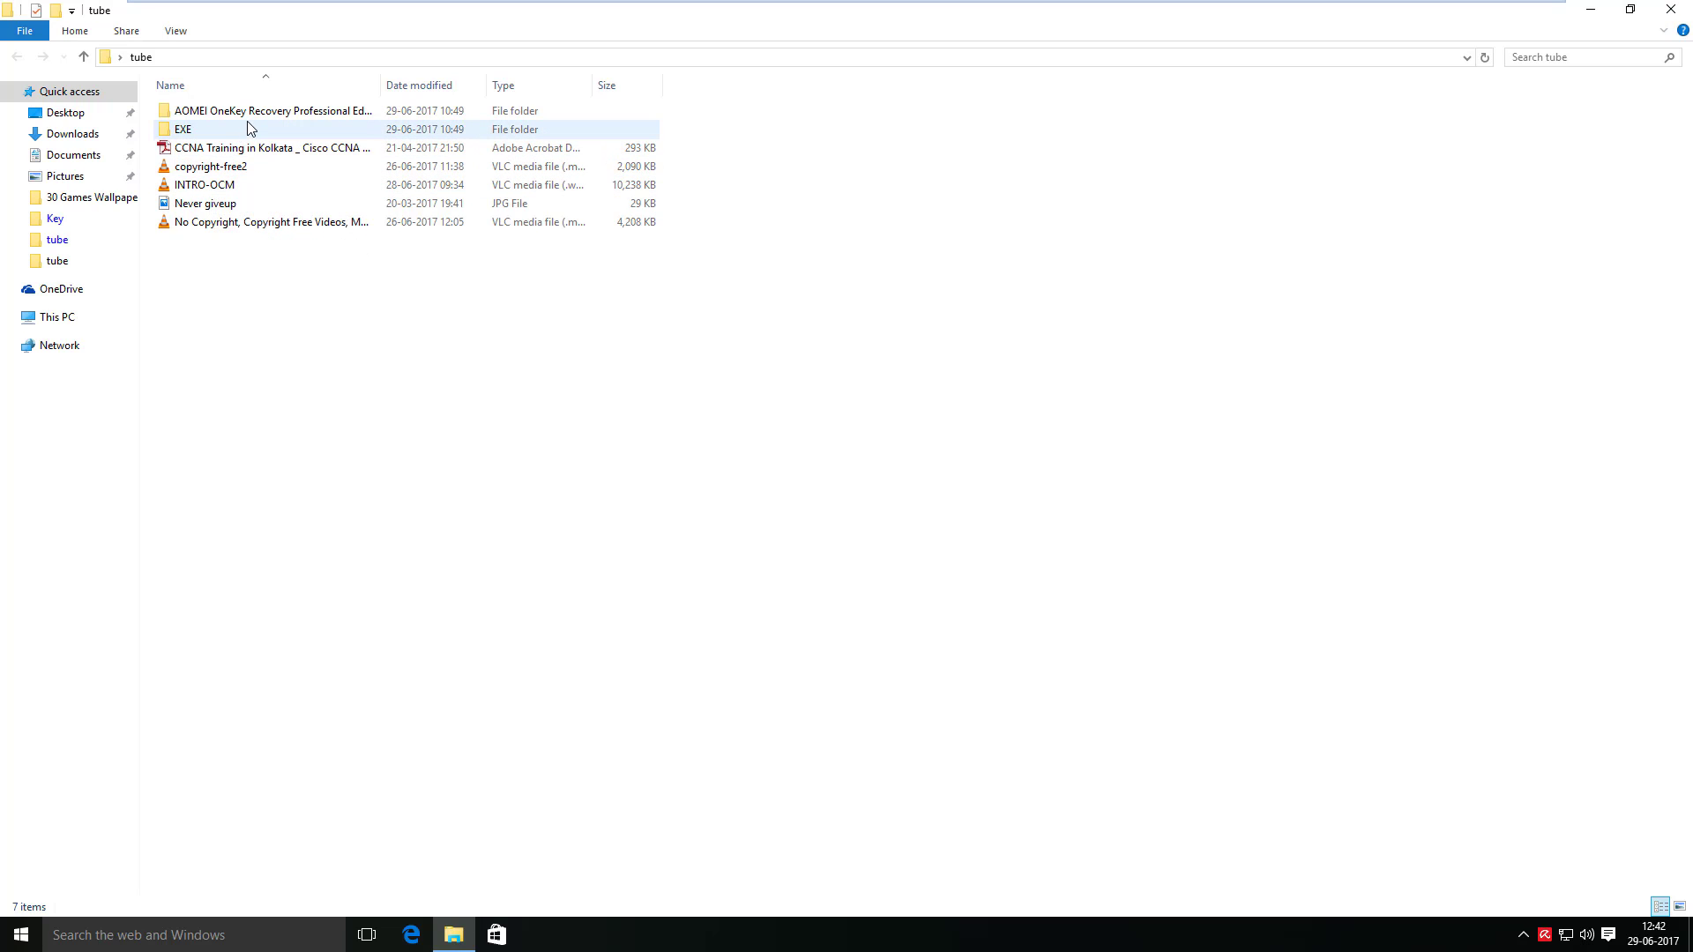
{"action": "left_click", "coordinate": [74, 136]}
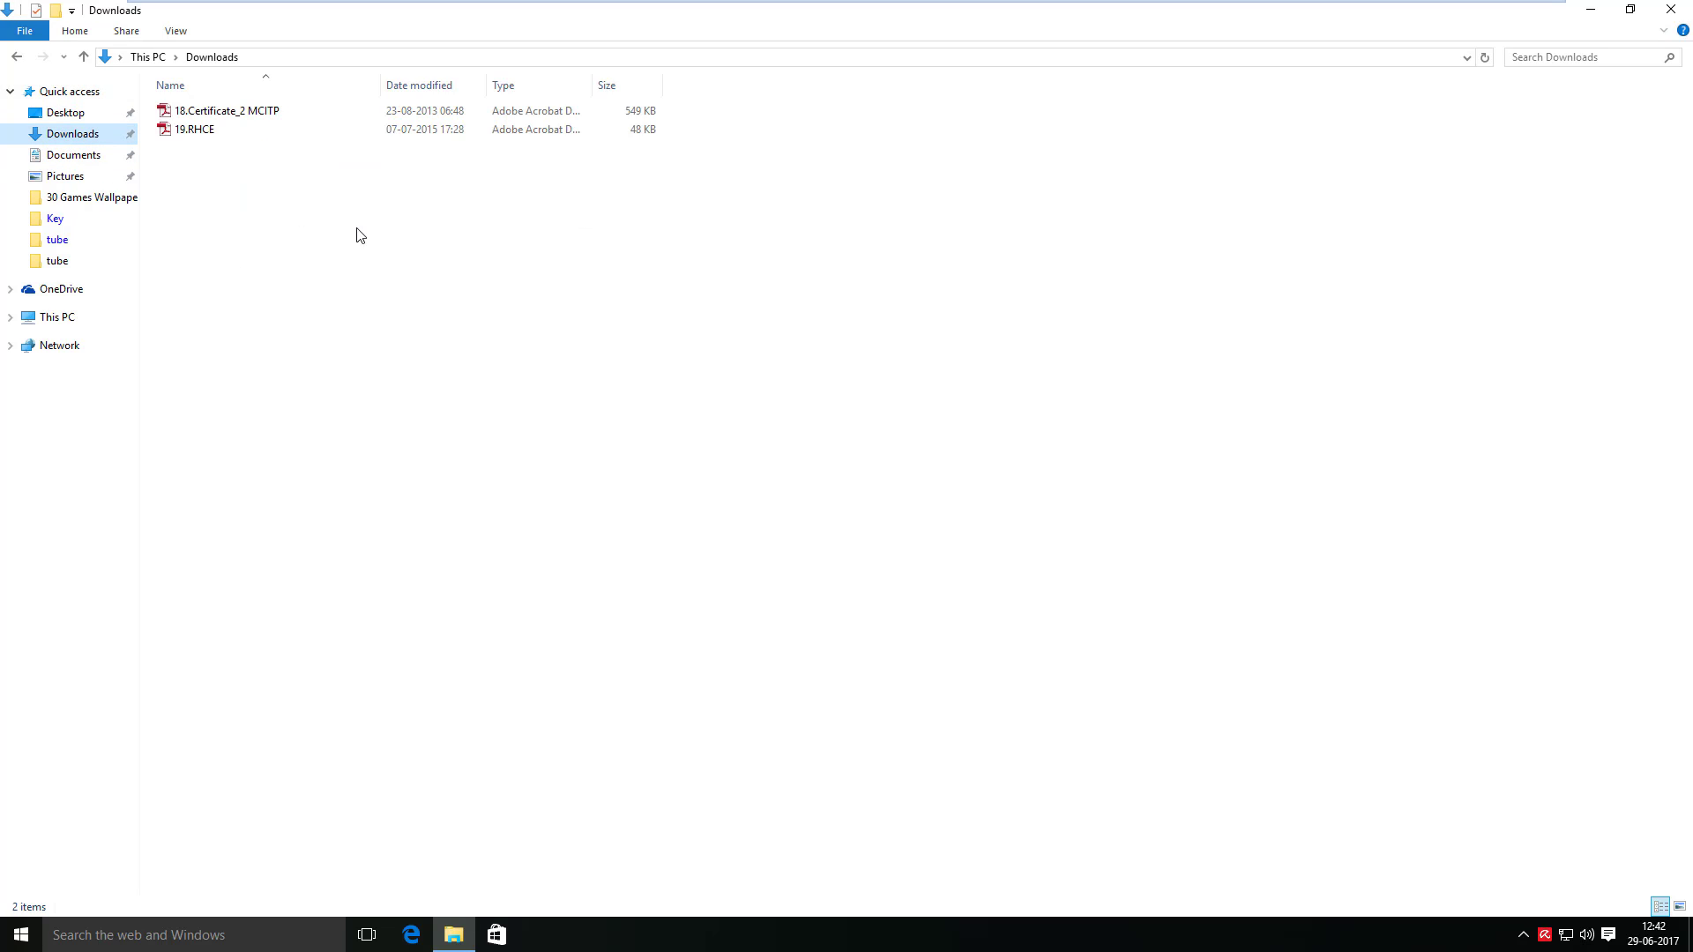
- View the restored 18.Certificate_2 MCITP PDF in Adobe Reader, then close it
{"action": "double_click", "coordinate": [239, 113]}
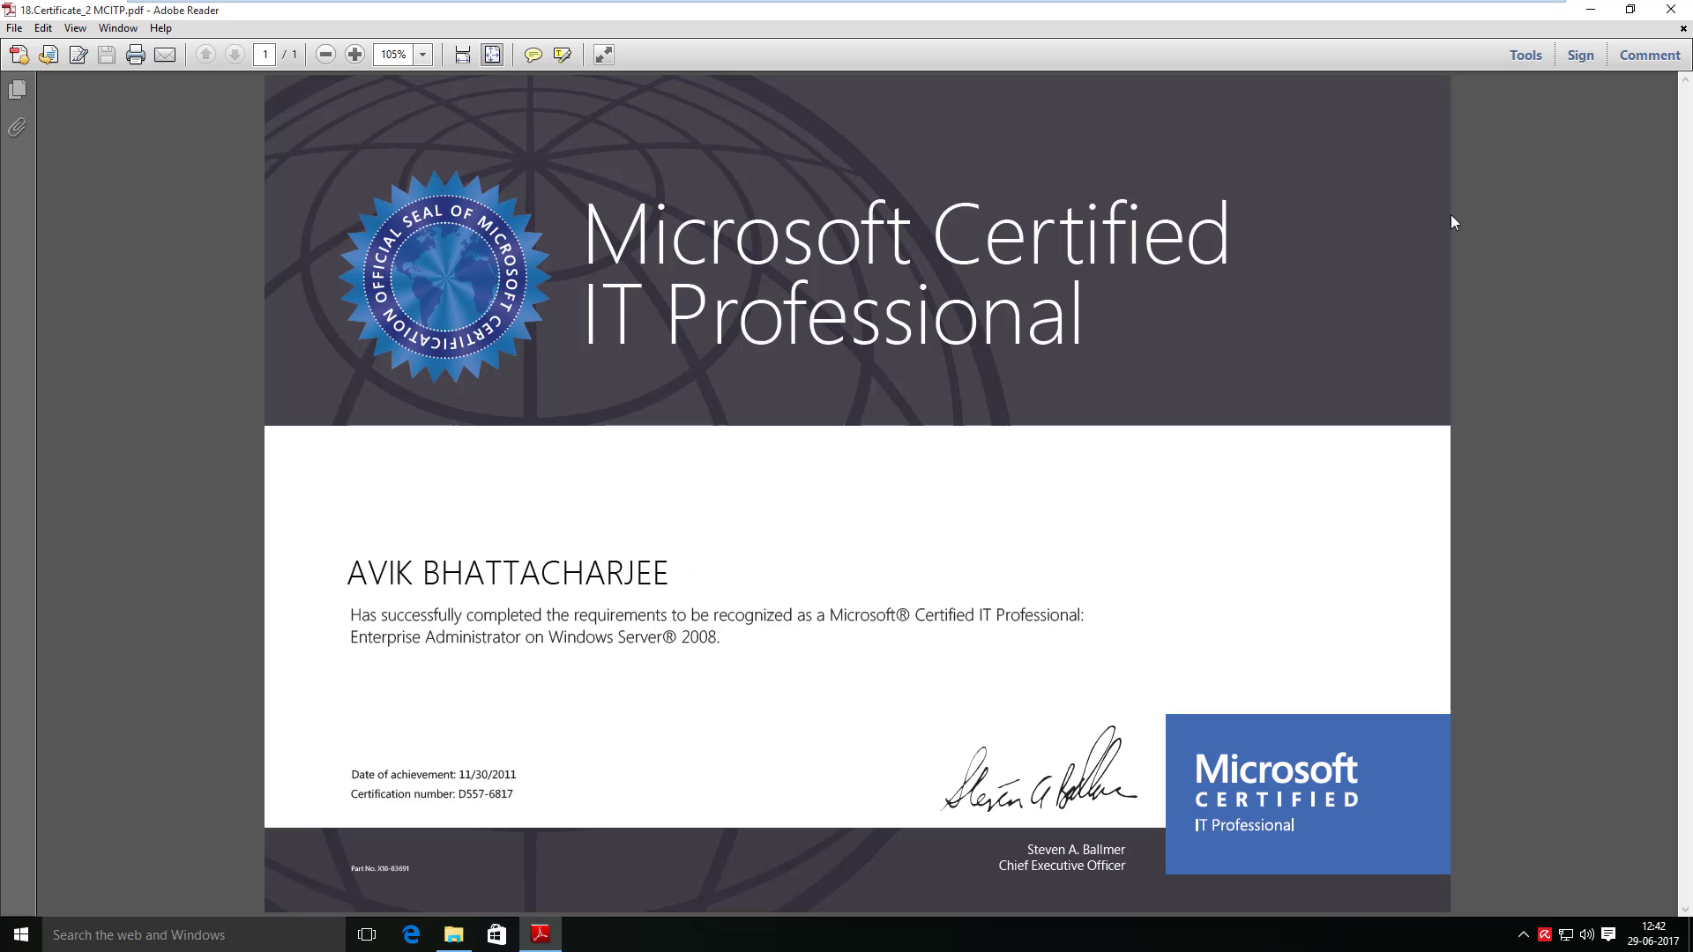
{"action": "left_click", "coordinate": [1680, 11]}
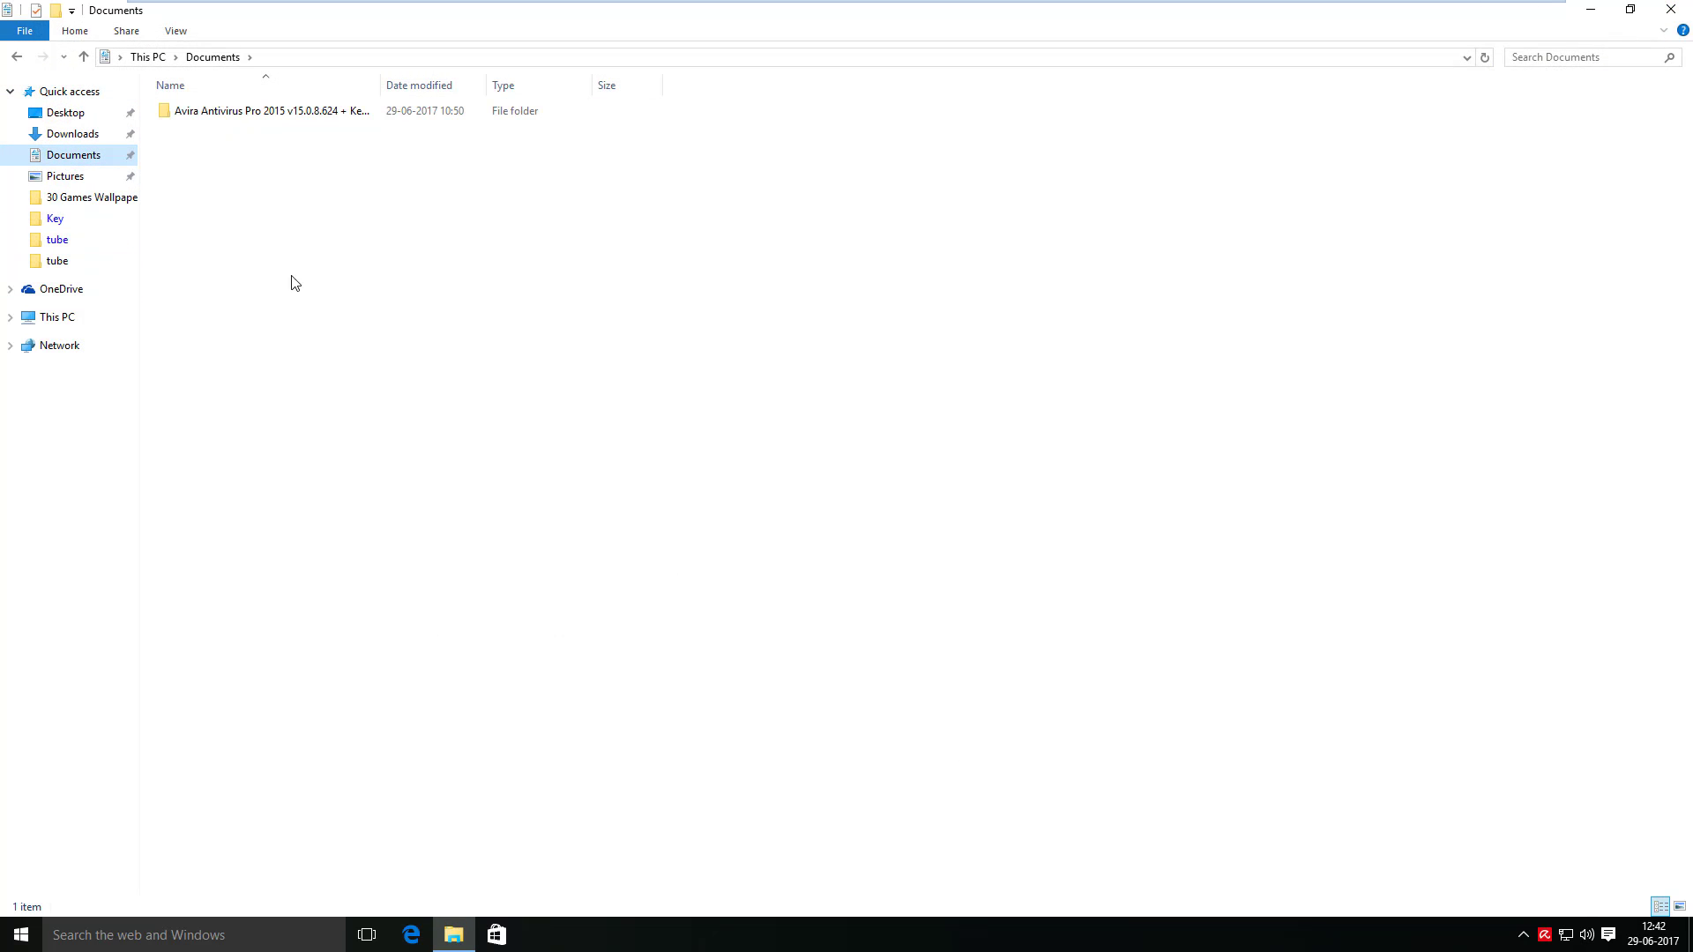
- Check the restored Avira Antivirus Pro and 30 Games Wallpapers folders, then close File Explorer
{"action": "double_click", "coordinate": [278, 117]}
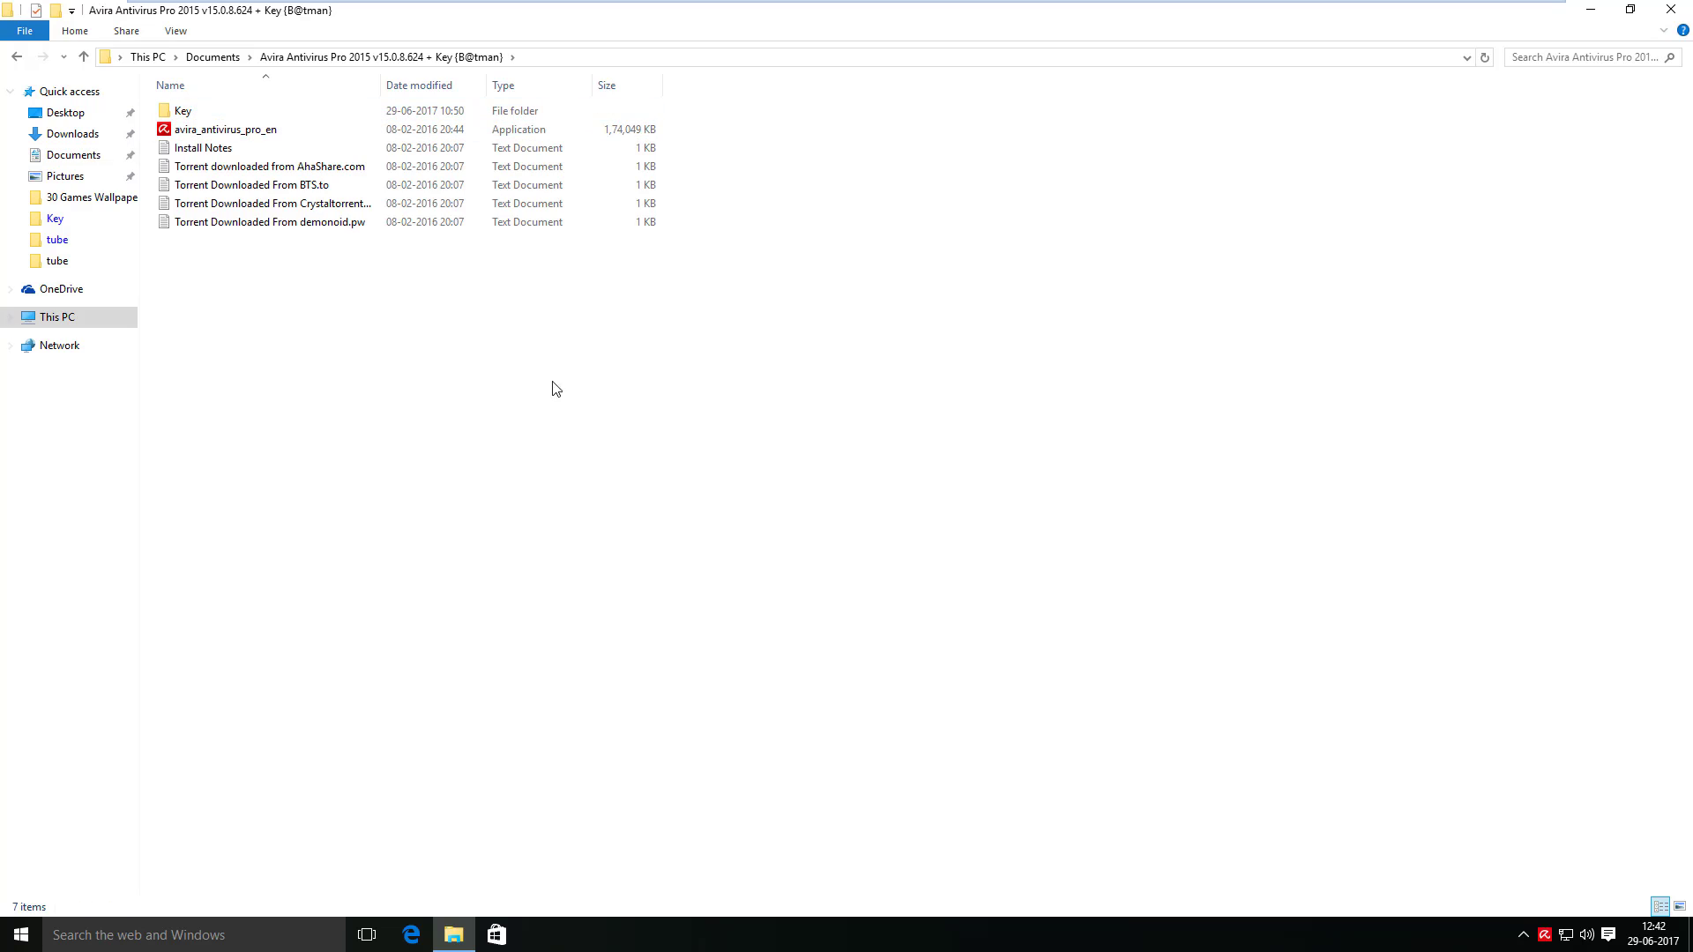
{"action": "left_click", "coordinate": [17, 56]}
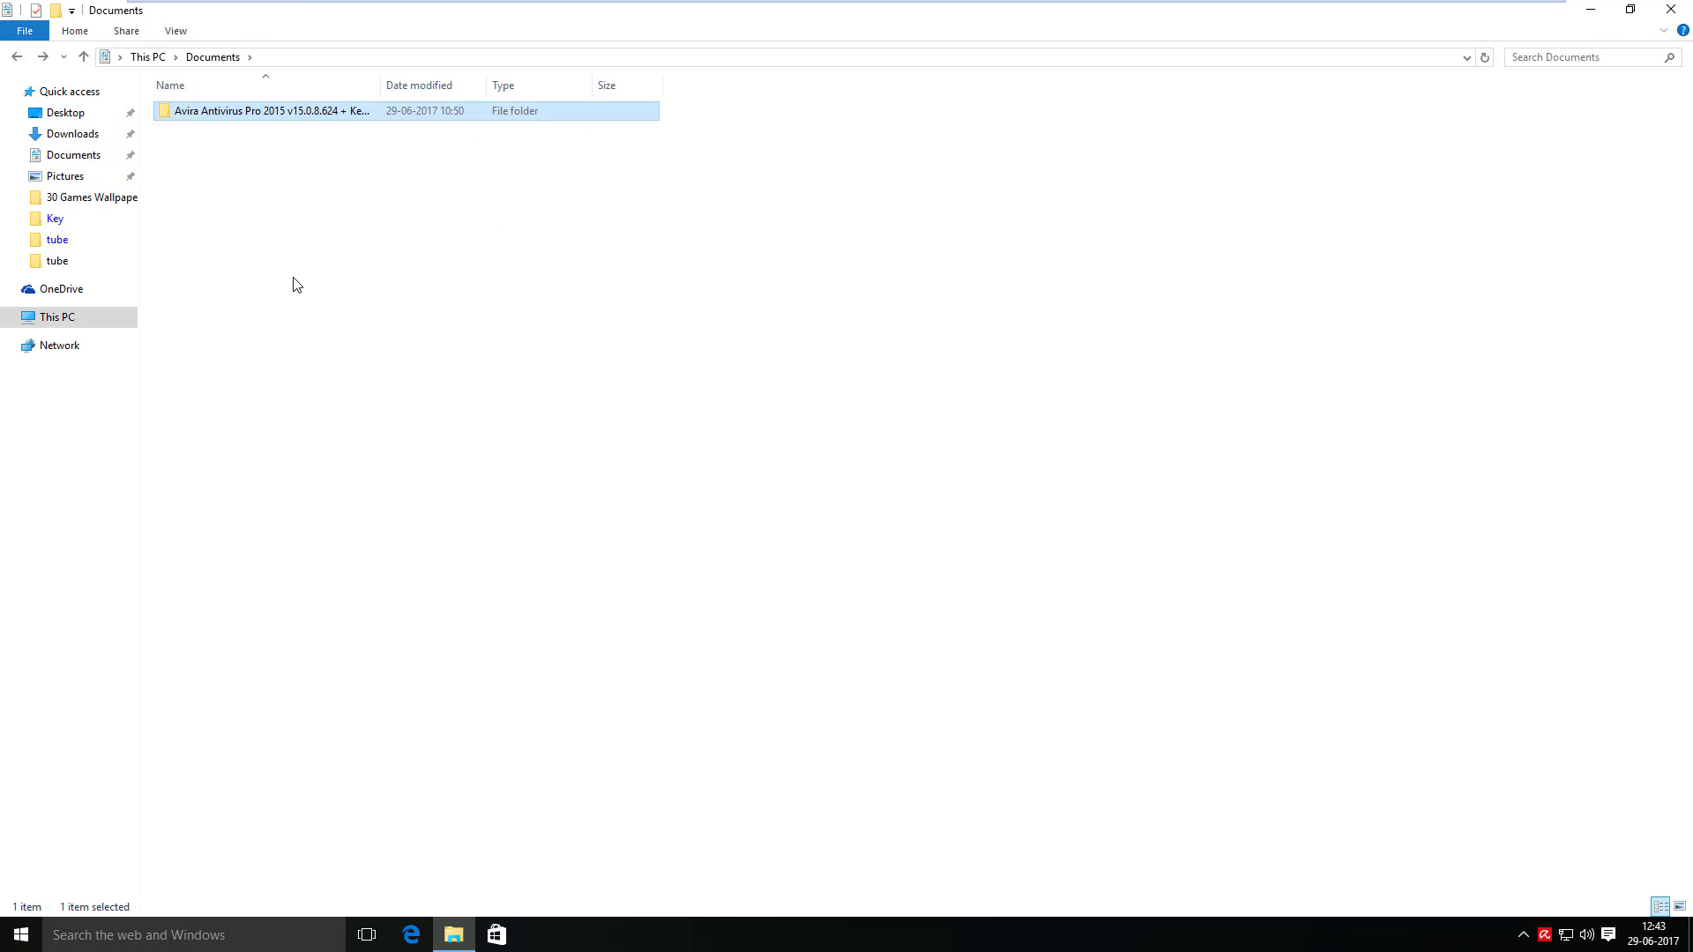
{"action": "left_click", "coordinate": [72, 179]}
{"action": "double_click", "coordinate": [197, 133]}
{"action": "key", "text": "Tab"}
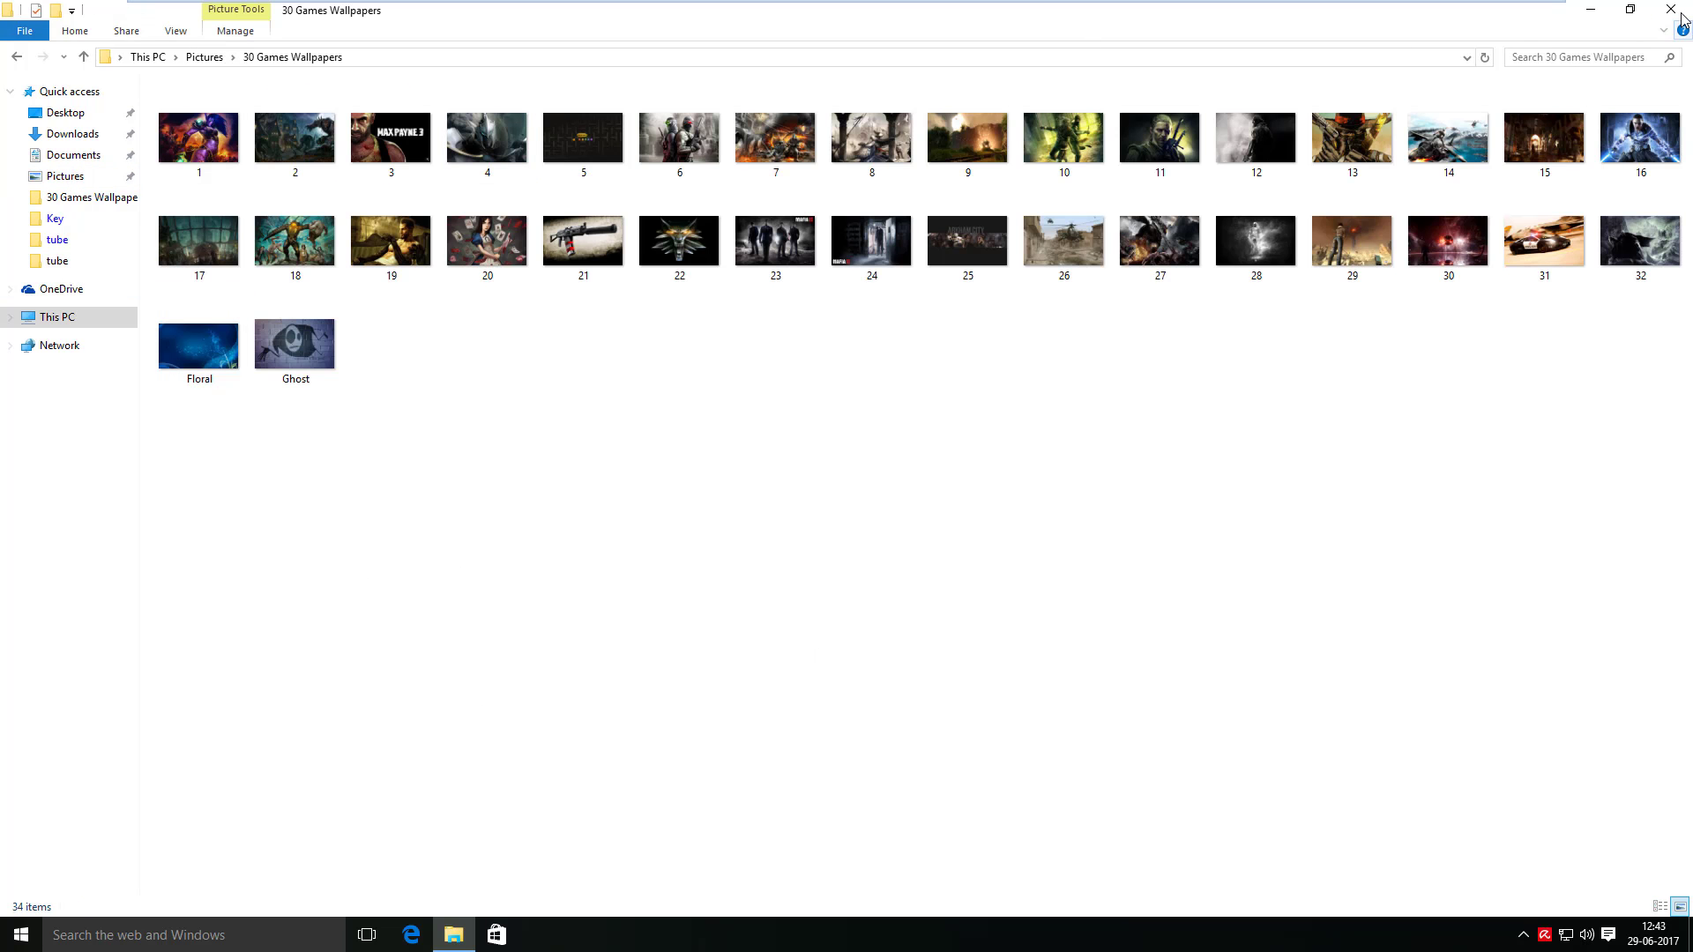
{"action": "left_click", "coordinate": [18, 57]}
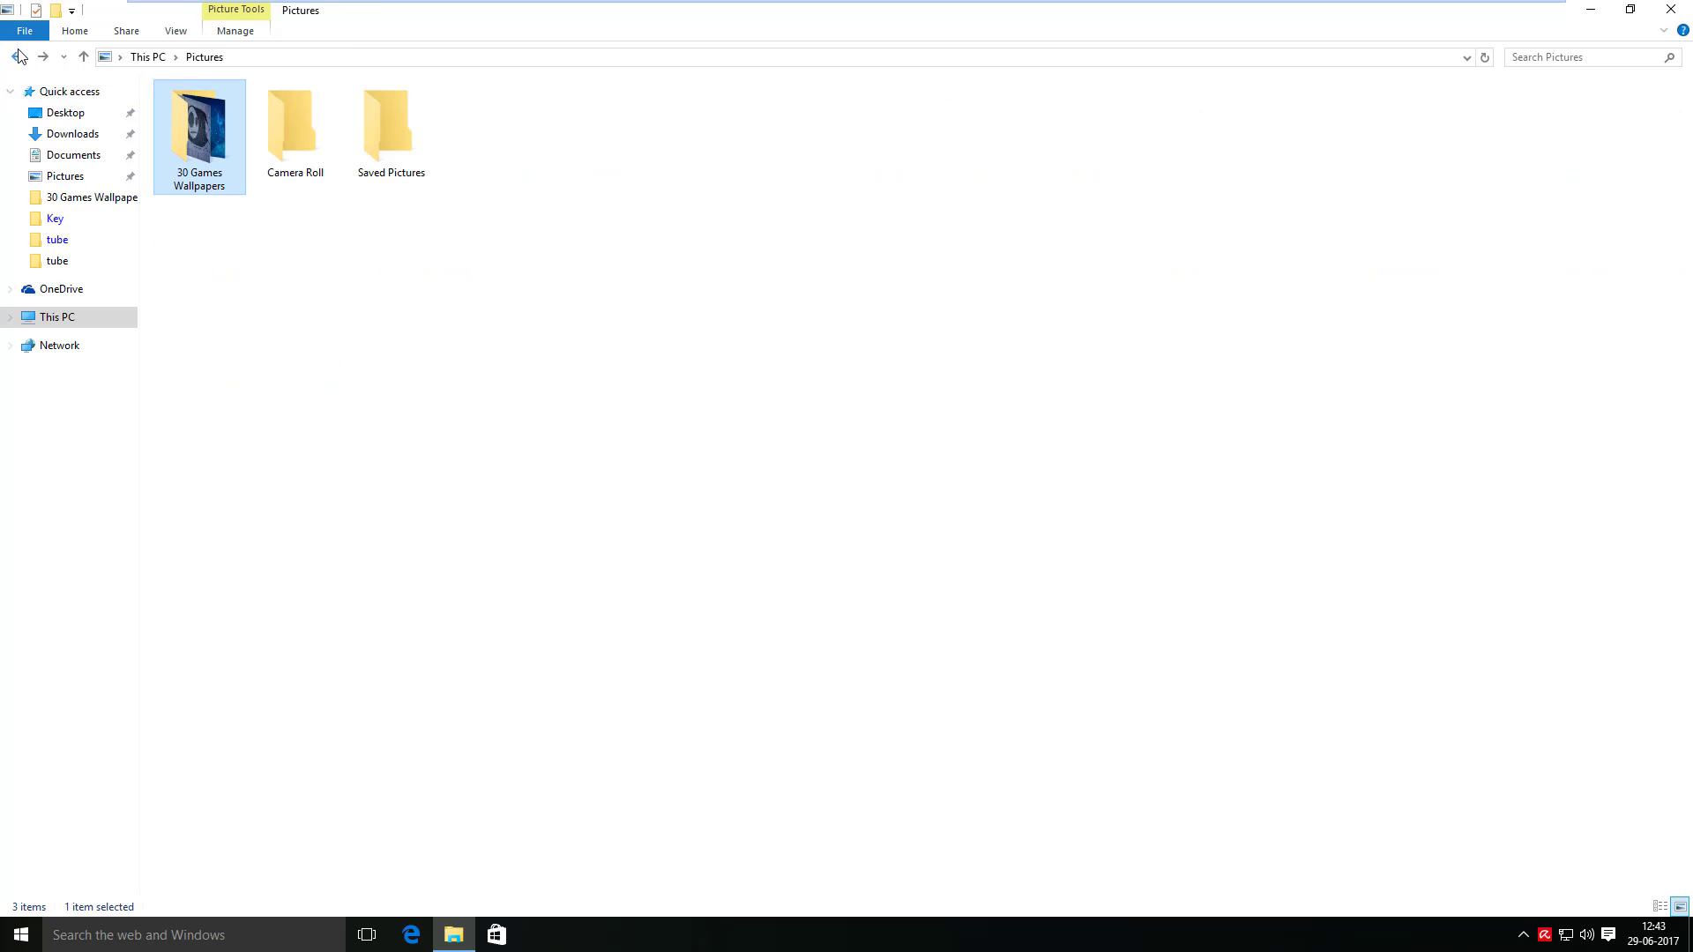
{"action": "left_click", "coordinate": [1671, 9]}
{"action": "left_click", "coordinate": [1523, 934]}
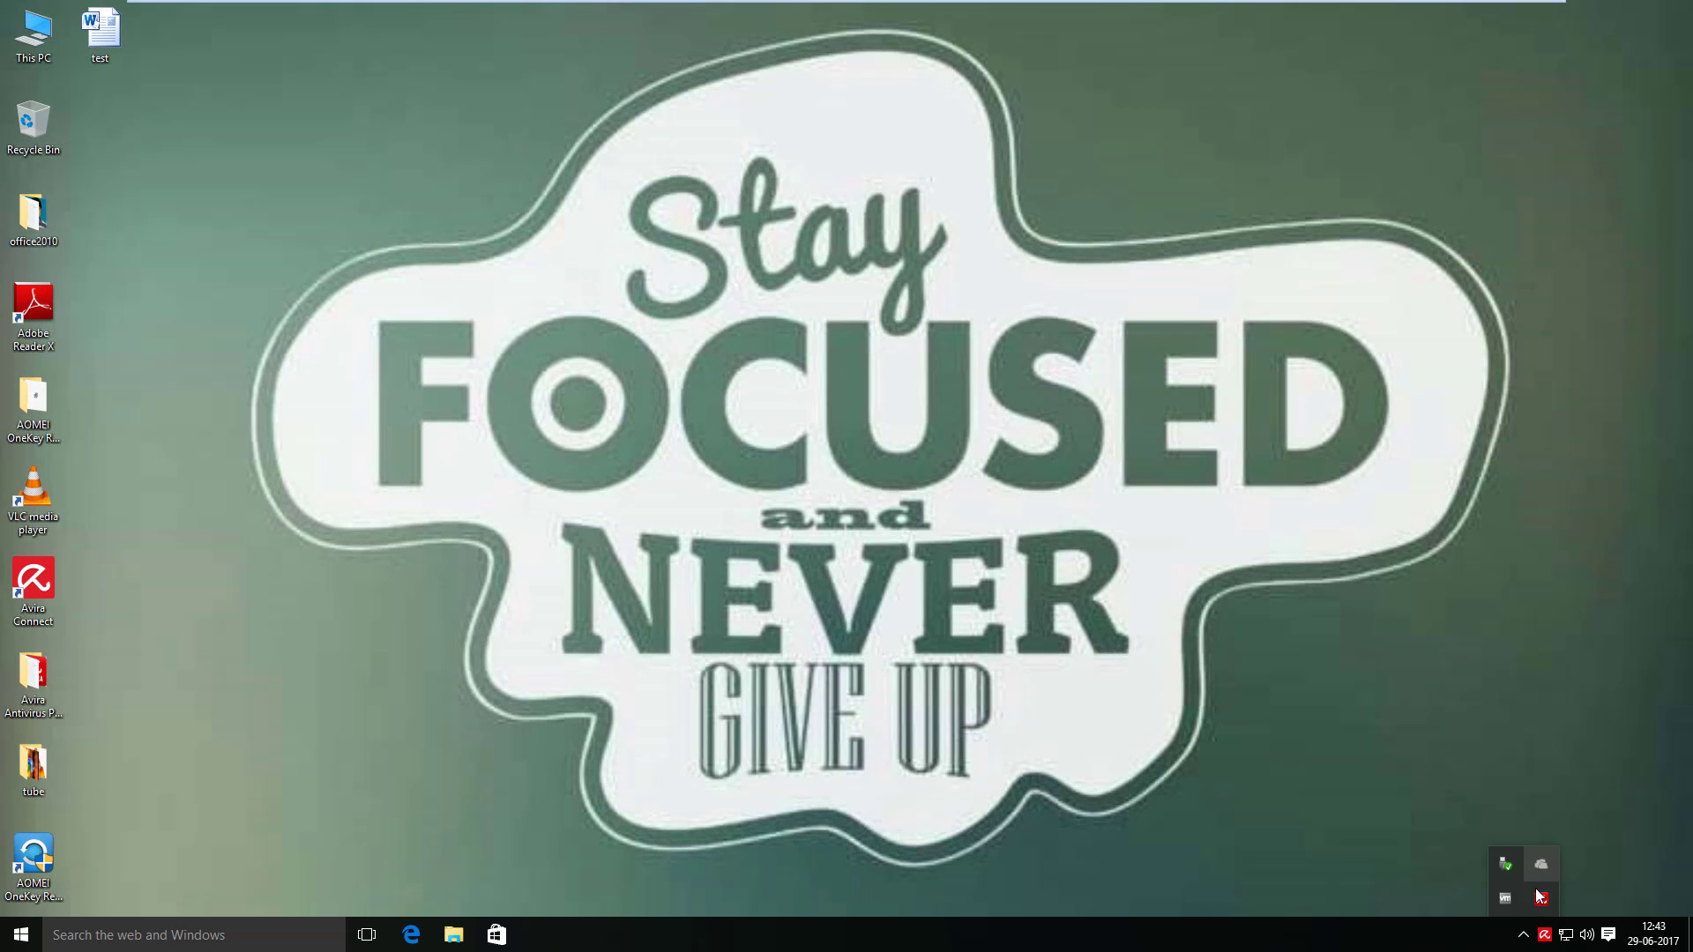
- Launch Avira Antivirus Pro from the tray to confirm it's secure, close it, and open This PC
{"action": "right_click", "coordinate": [1542, 901]}
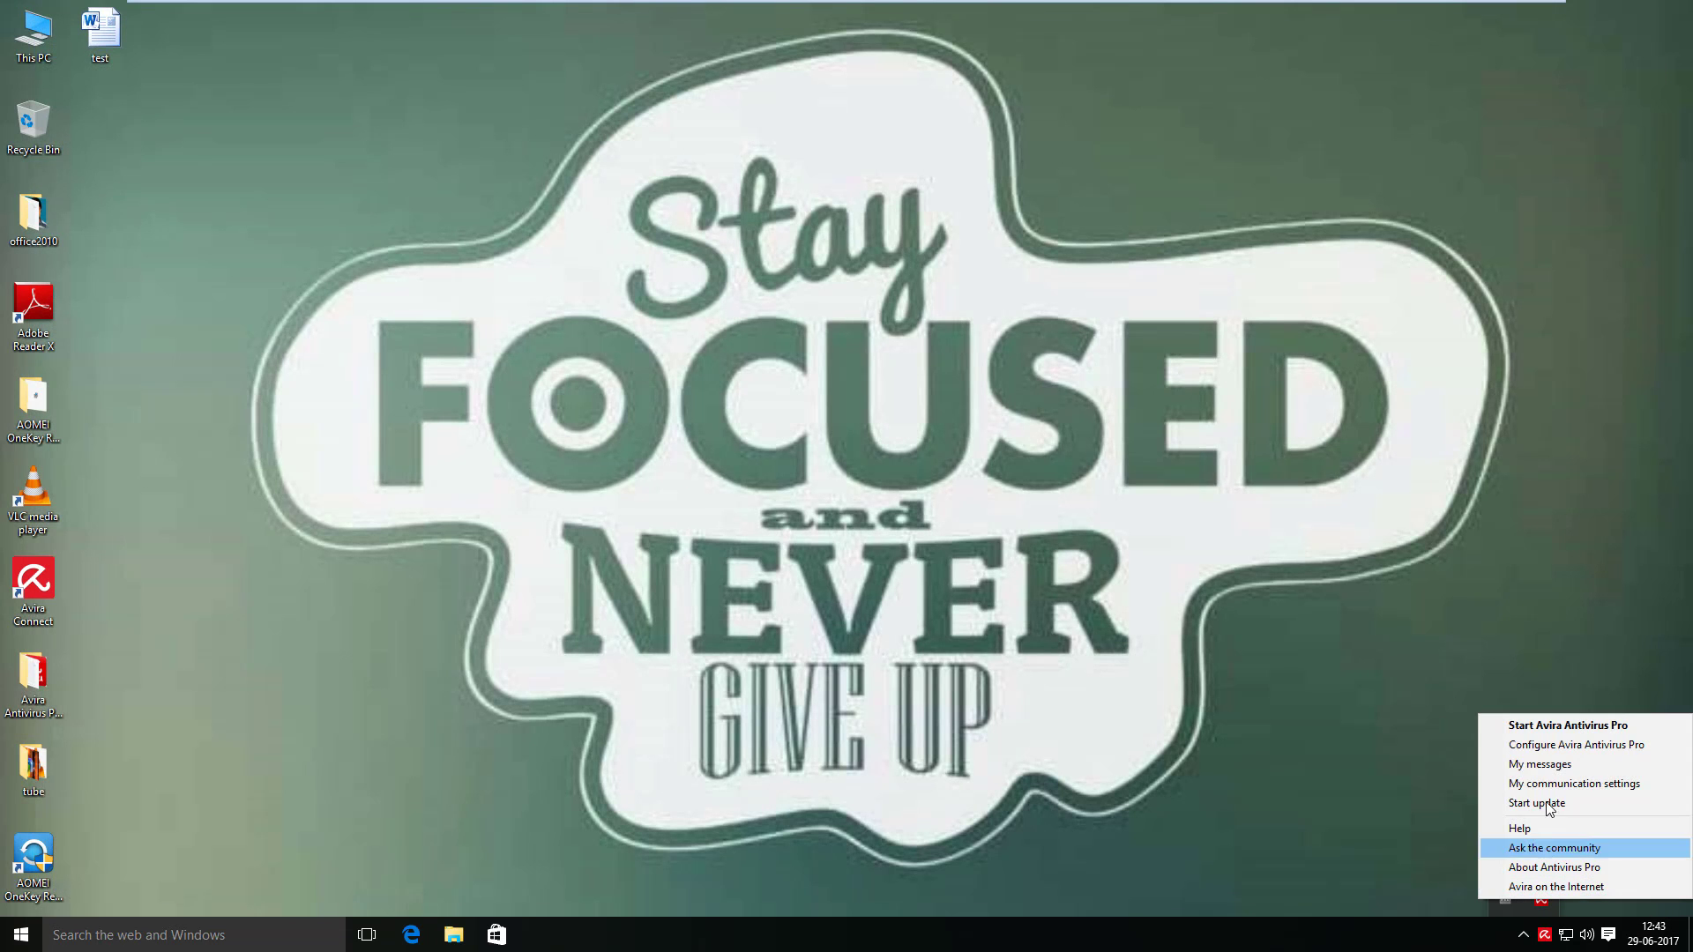
{"action": "left_click", "coordinate": [1554, 733]}
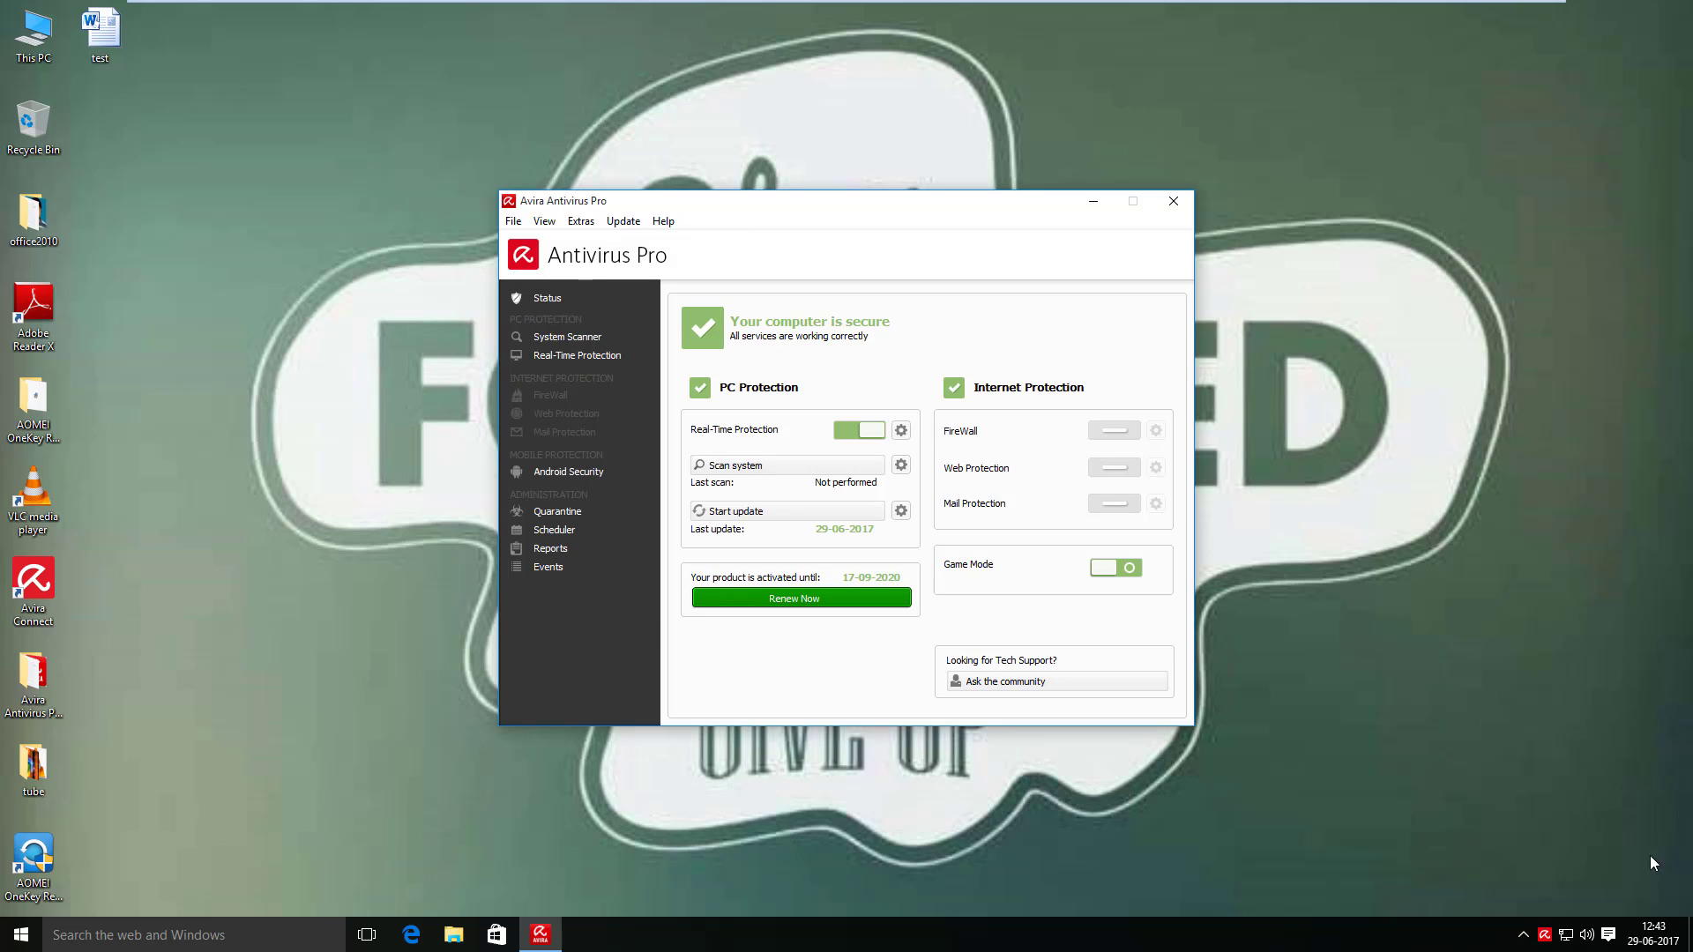
{"action": "left_click", "coordinate": [1174, 202]}
{"action": "key", "text": "super+e"}
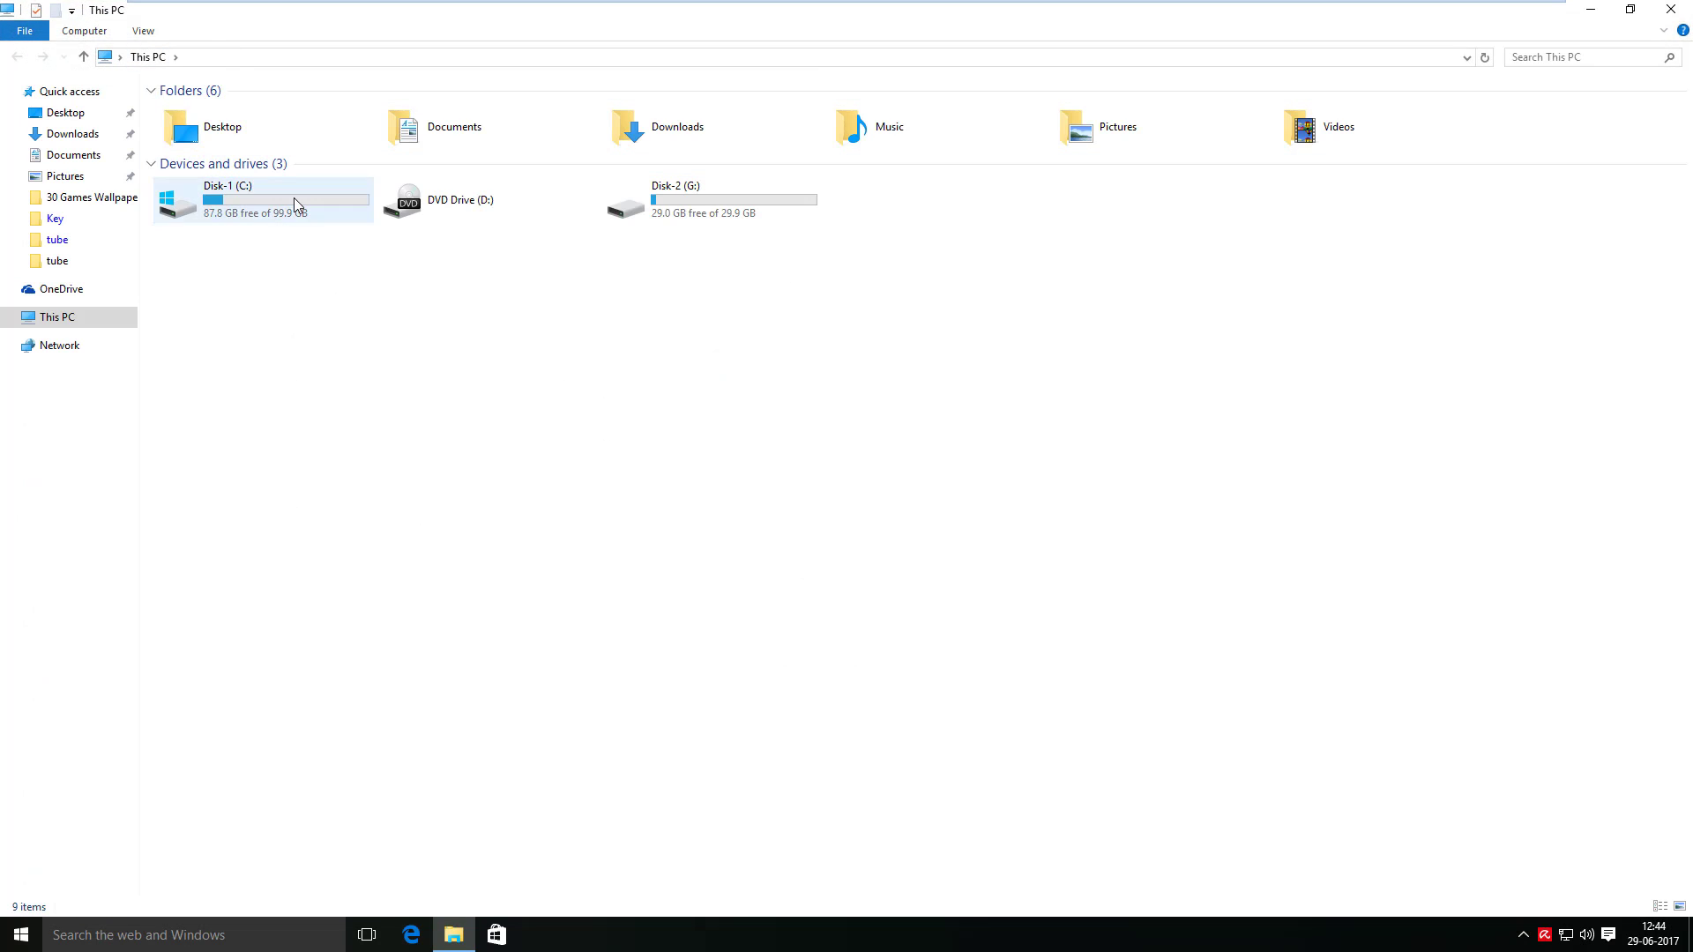
- Open the ABCD folder on Disk-1 (C:) to confirm the INTRO-OCM video is back
{"action": "double_click", "coordinate": [294, 197]}
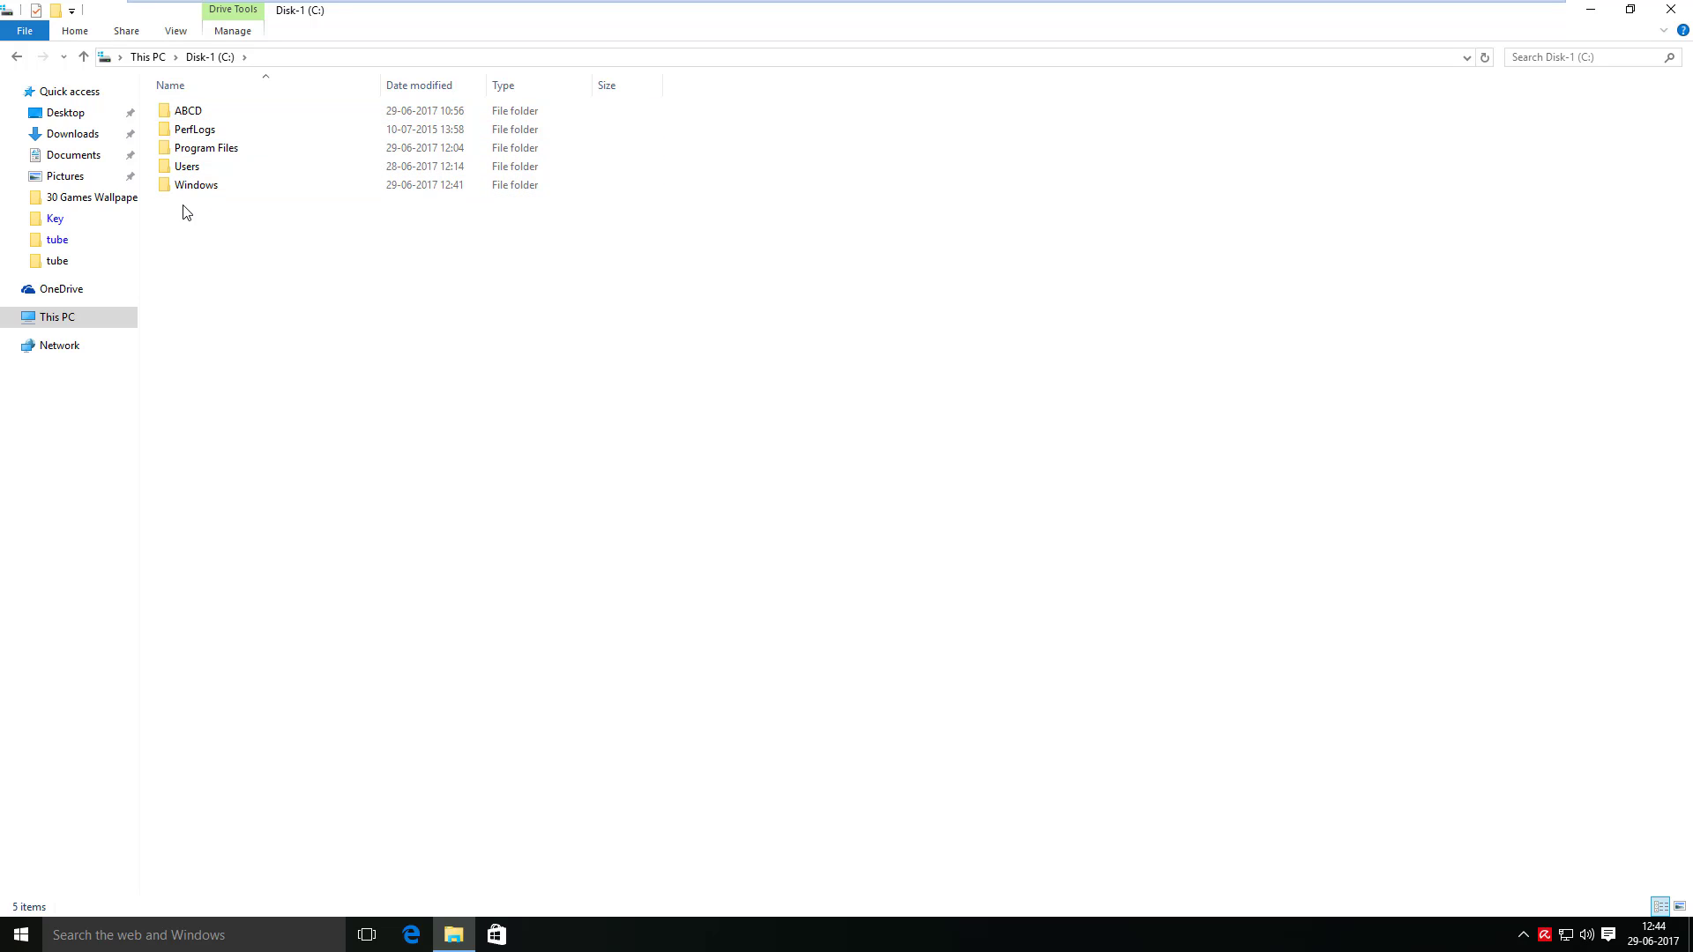
{"action": "double_click", "coordinate": [172, 108]}
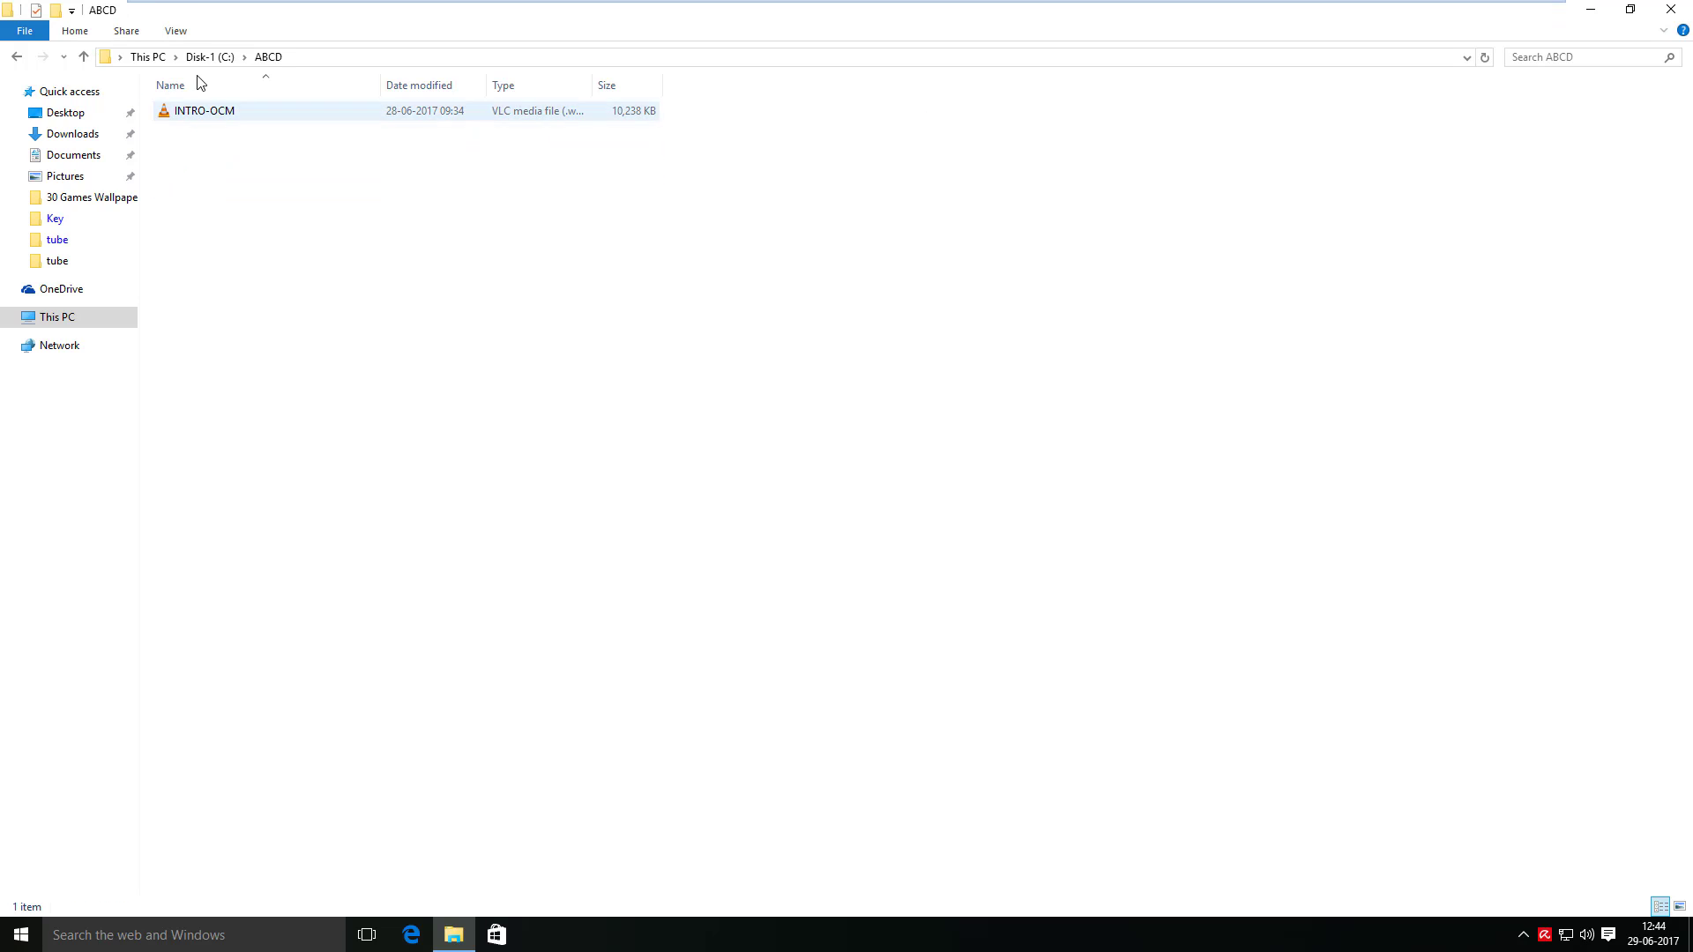